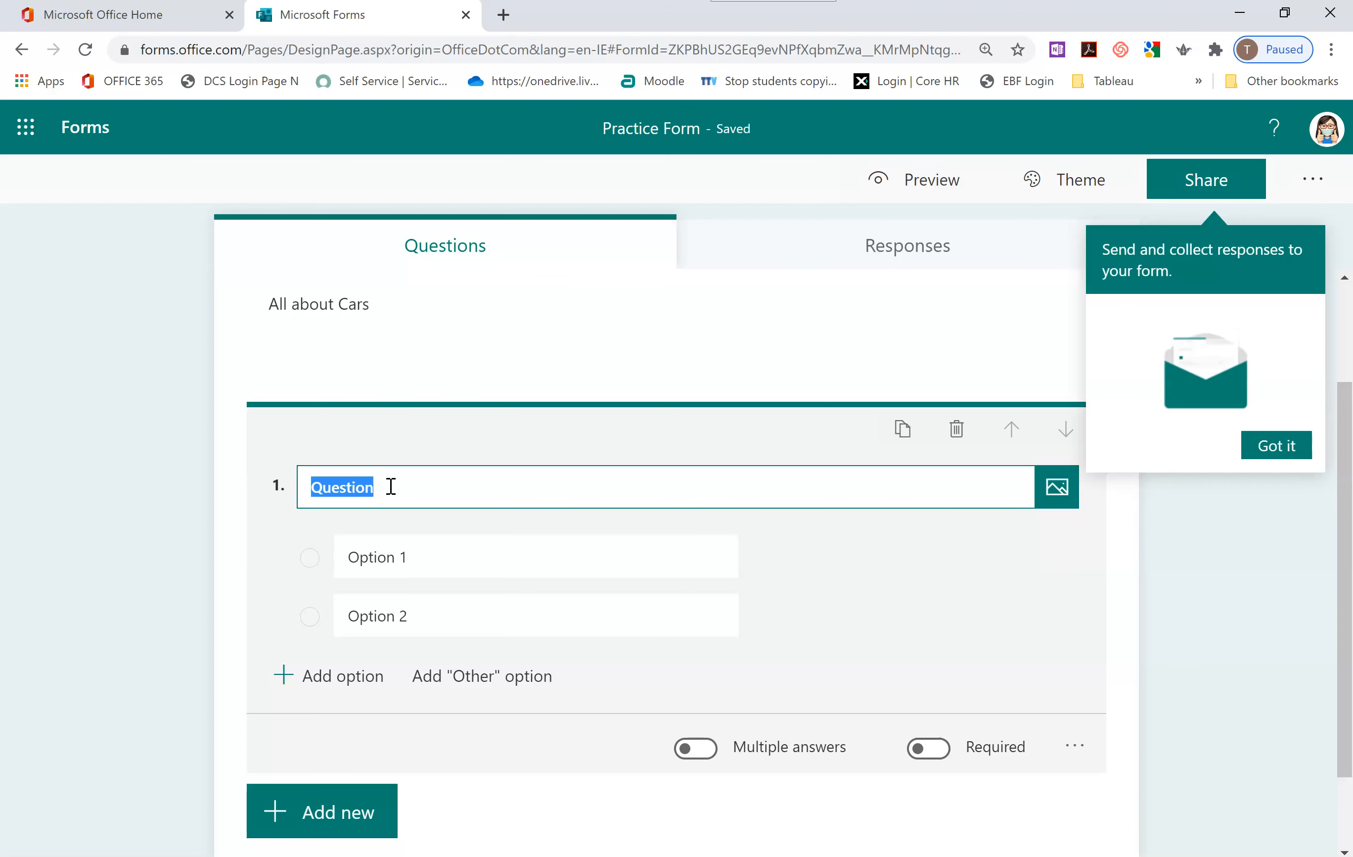
Enter "Do you like cars?" as the first question and add all the suggested options Yes, No and Maybe
text(ou like cars)
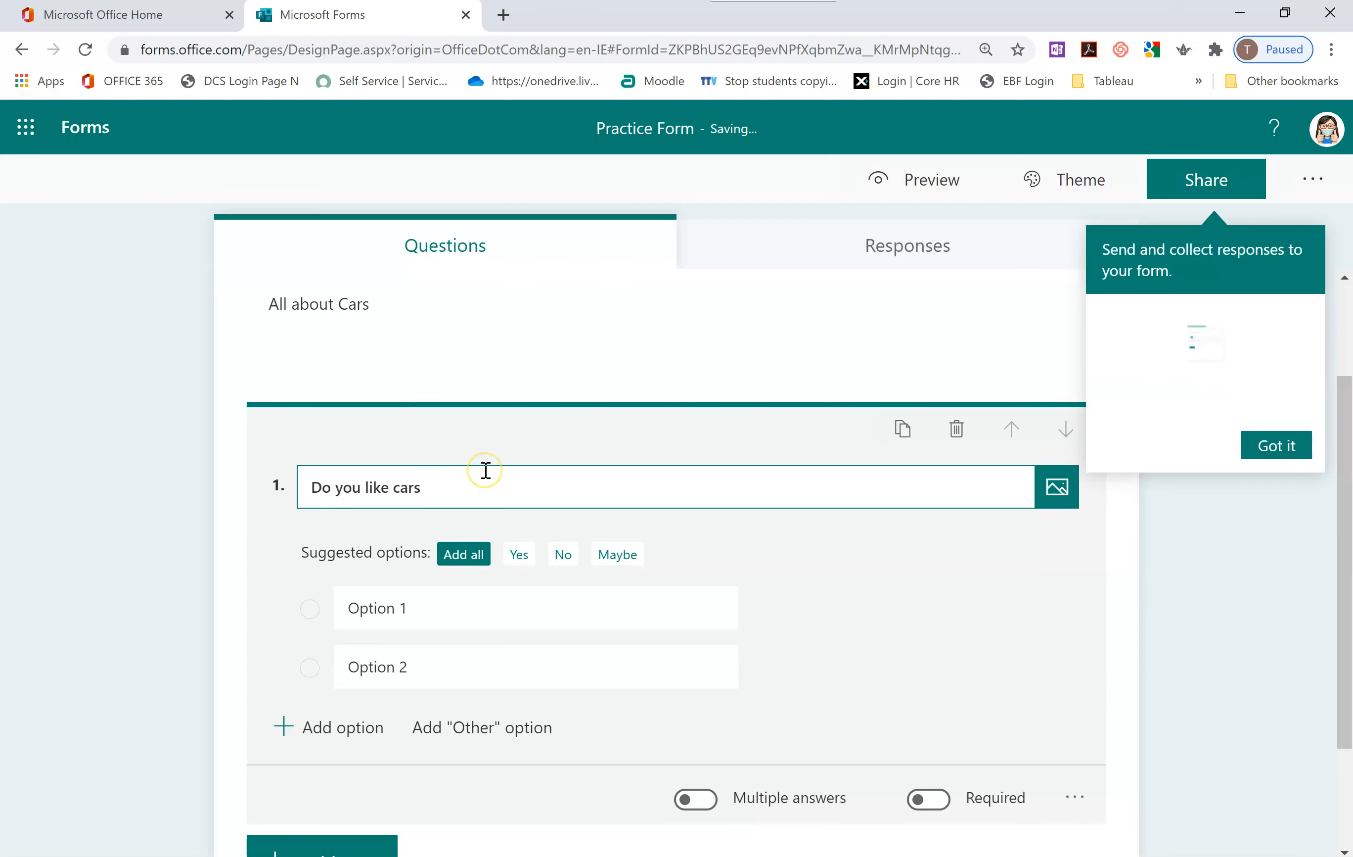
text(?)
click(473, 555)
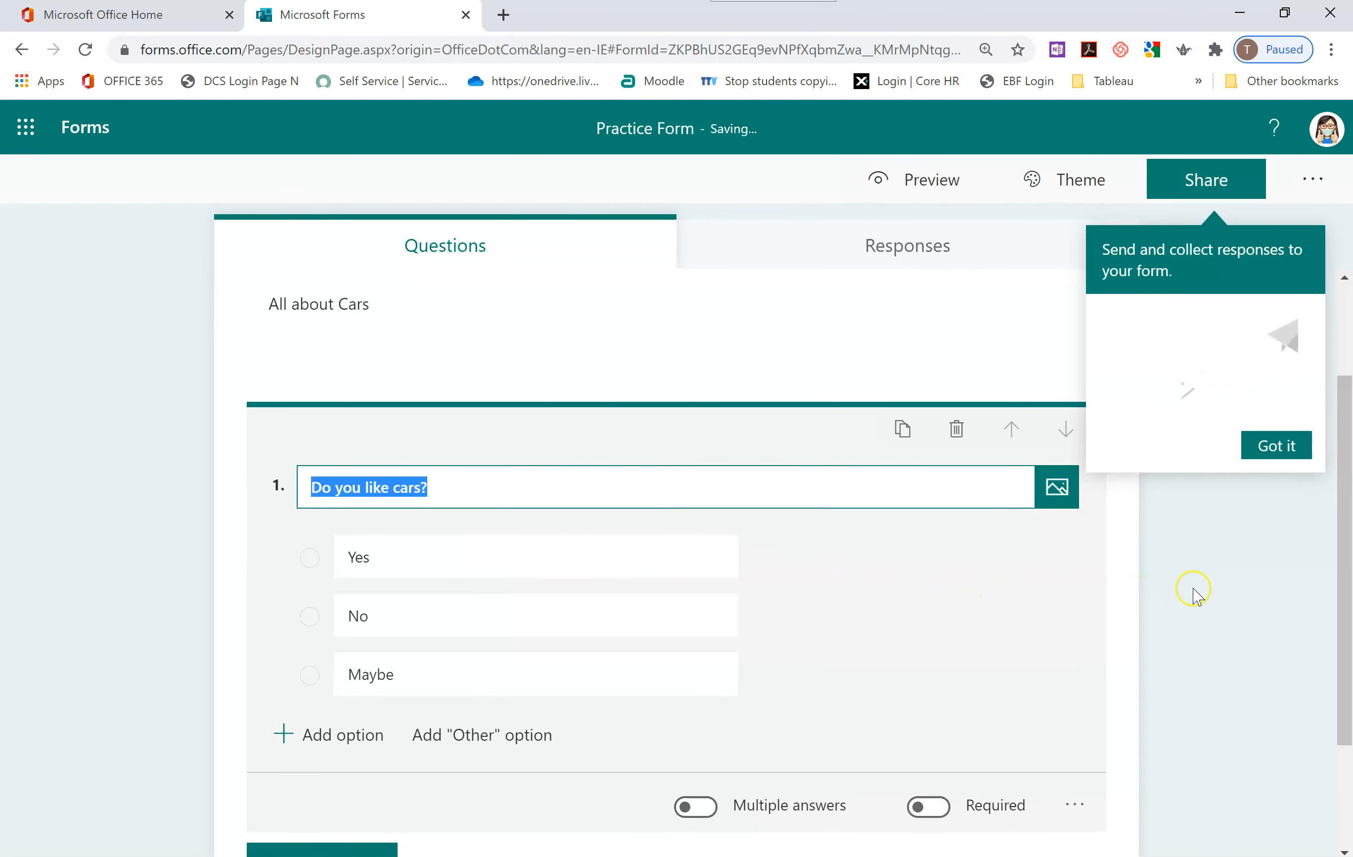
click(1172, 626)
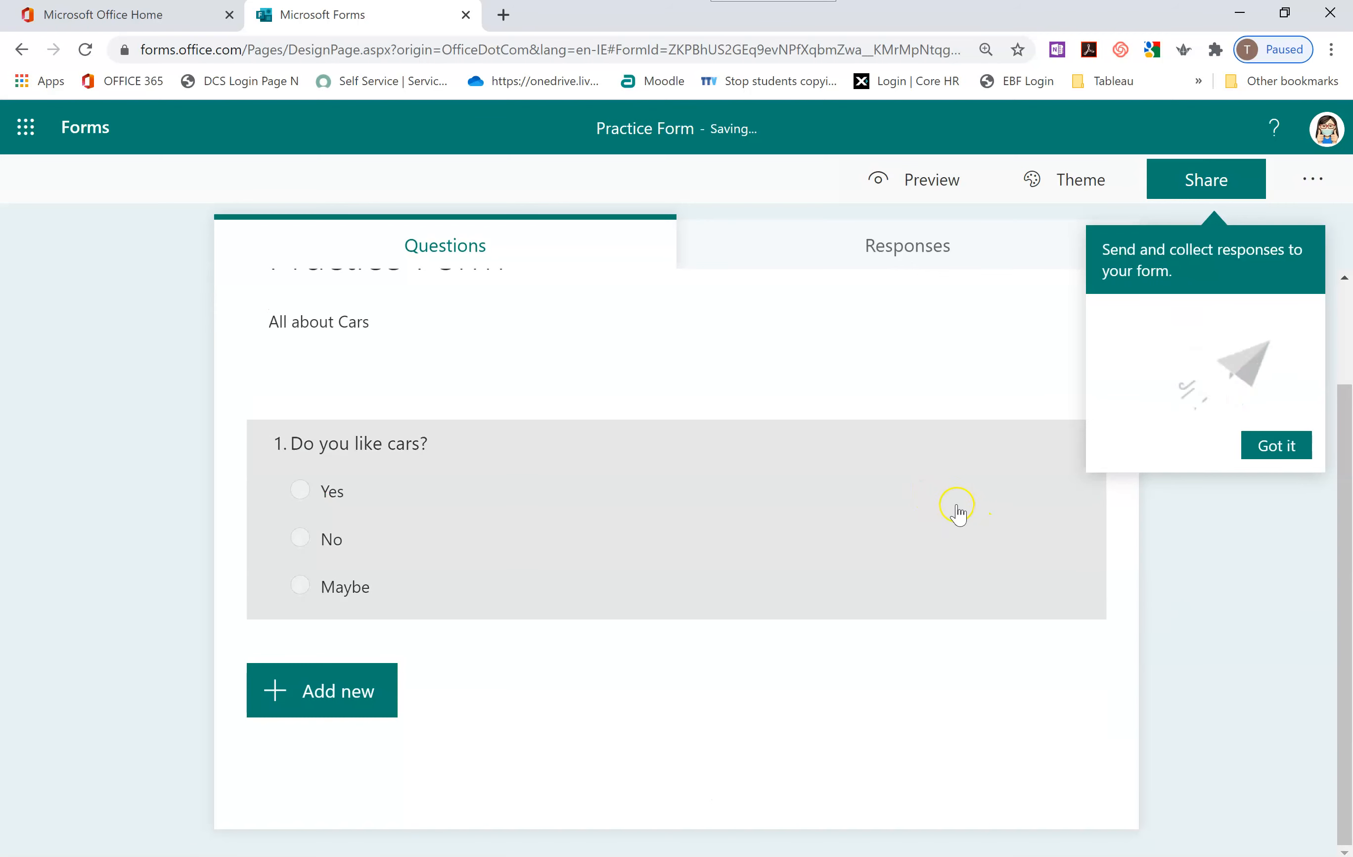
Make the "Do you like cars?" question required
click(957, 509)
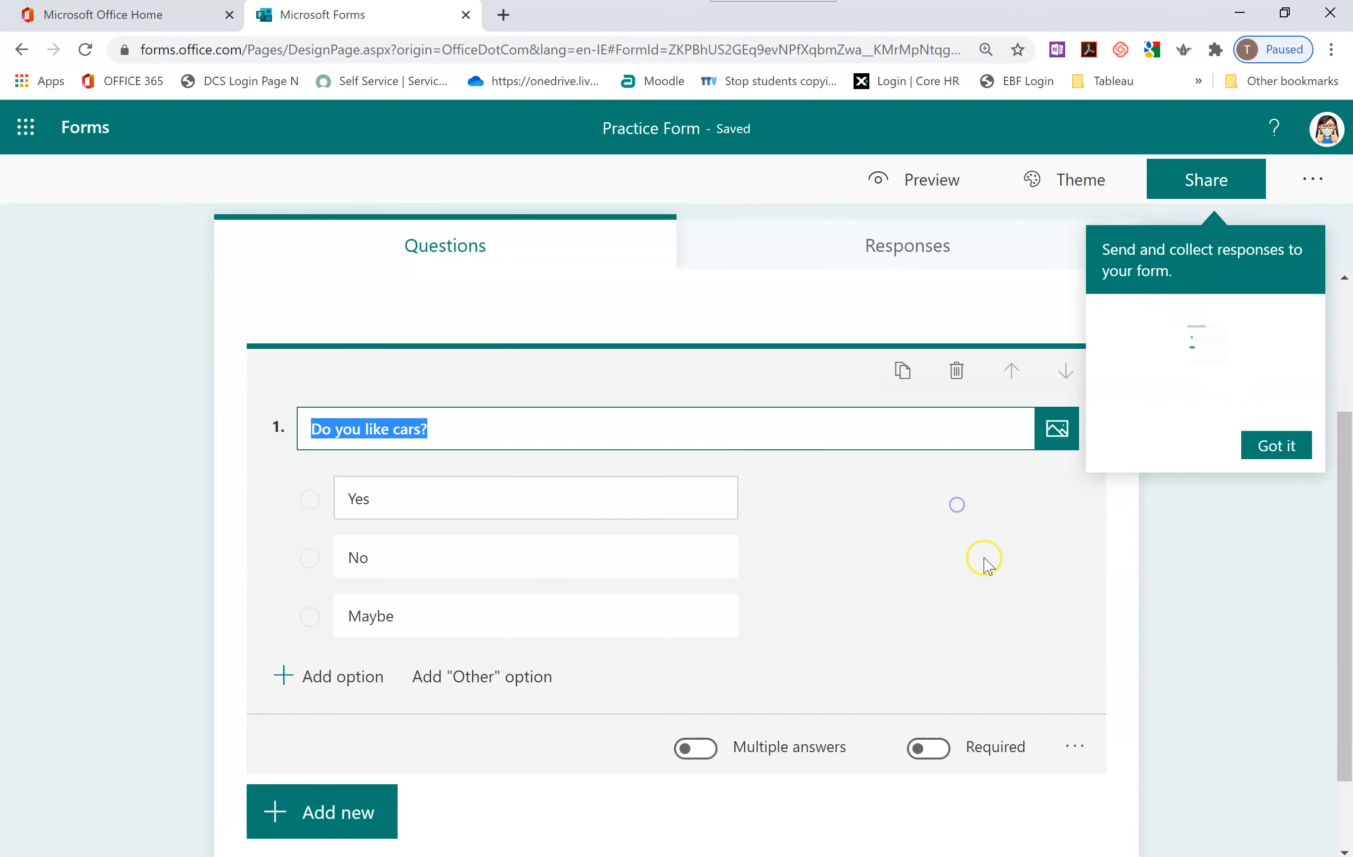
click(931, 748)
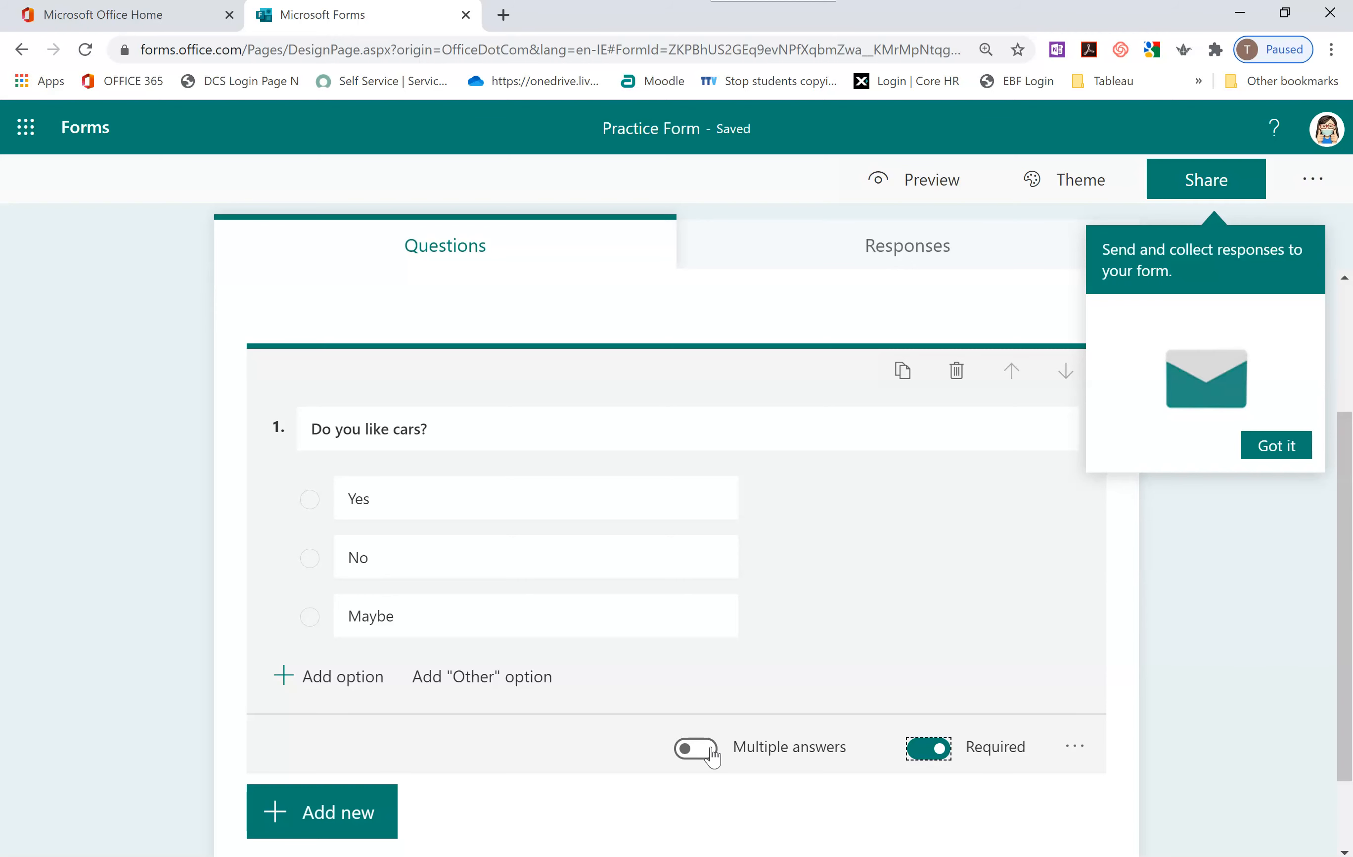
Add a text question below the first one and enter "What car do you drive?" as its wording
scroll(838, 609, down, 2)
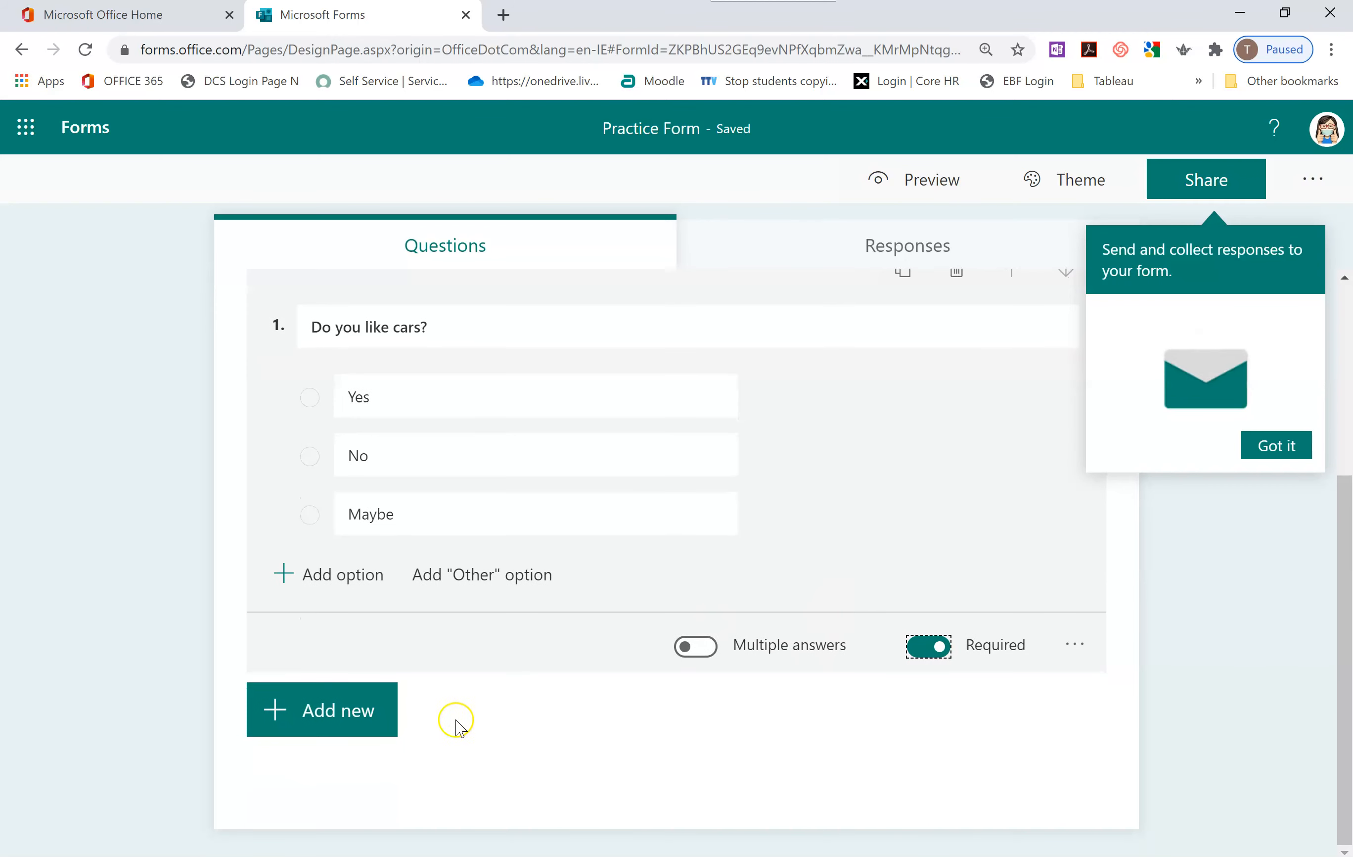
click(365, 721)
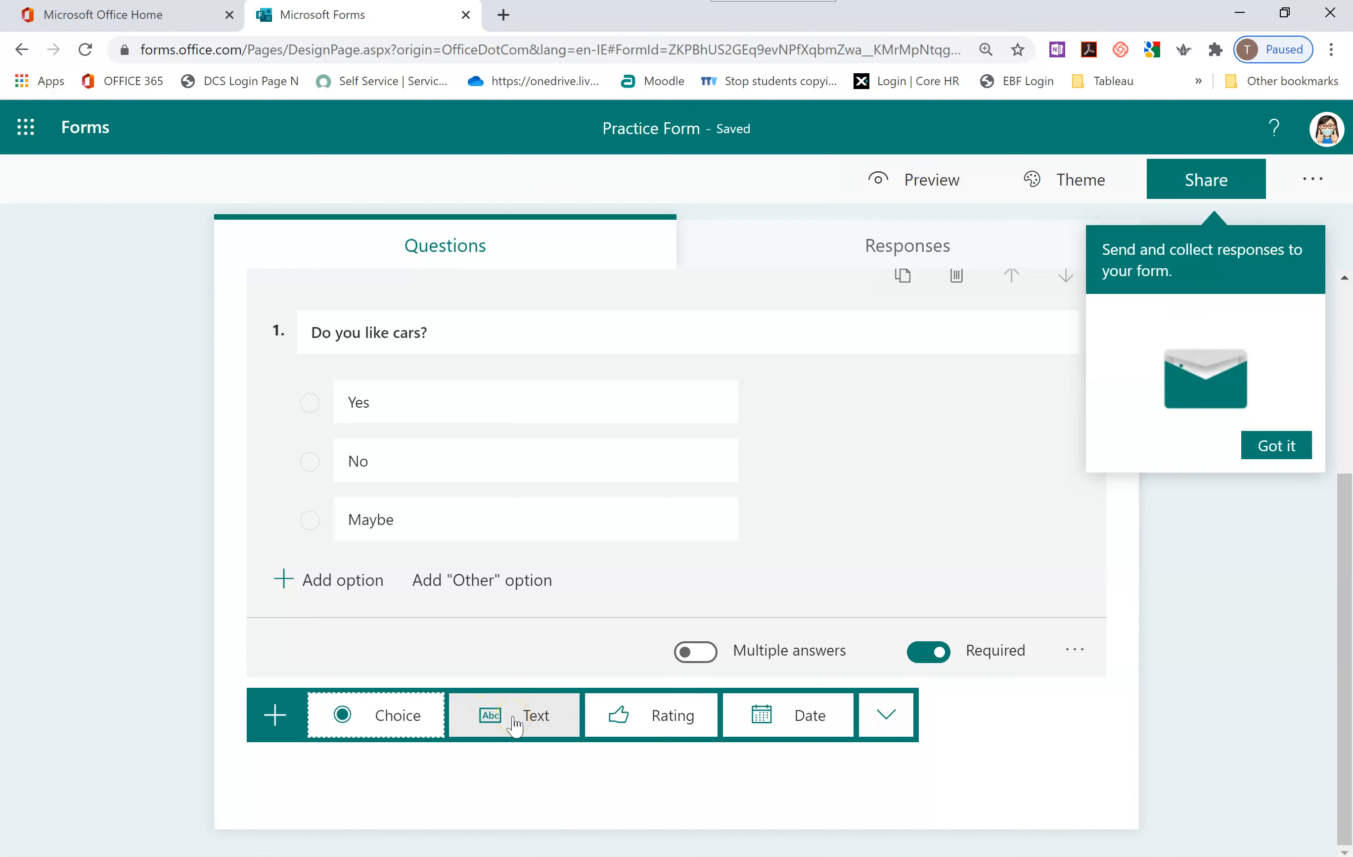
click(515, 718)
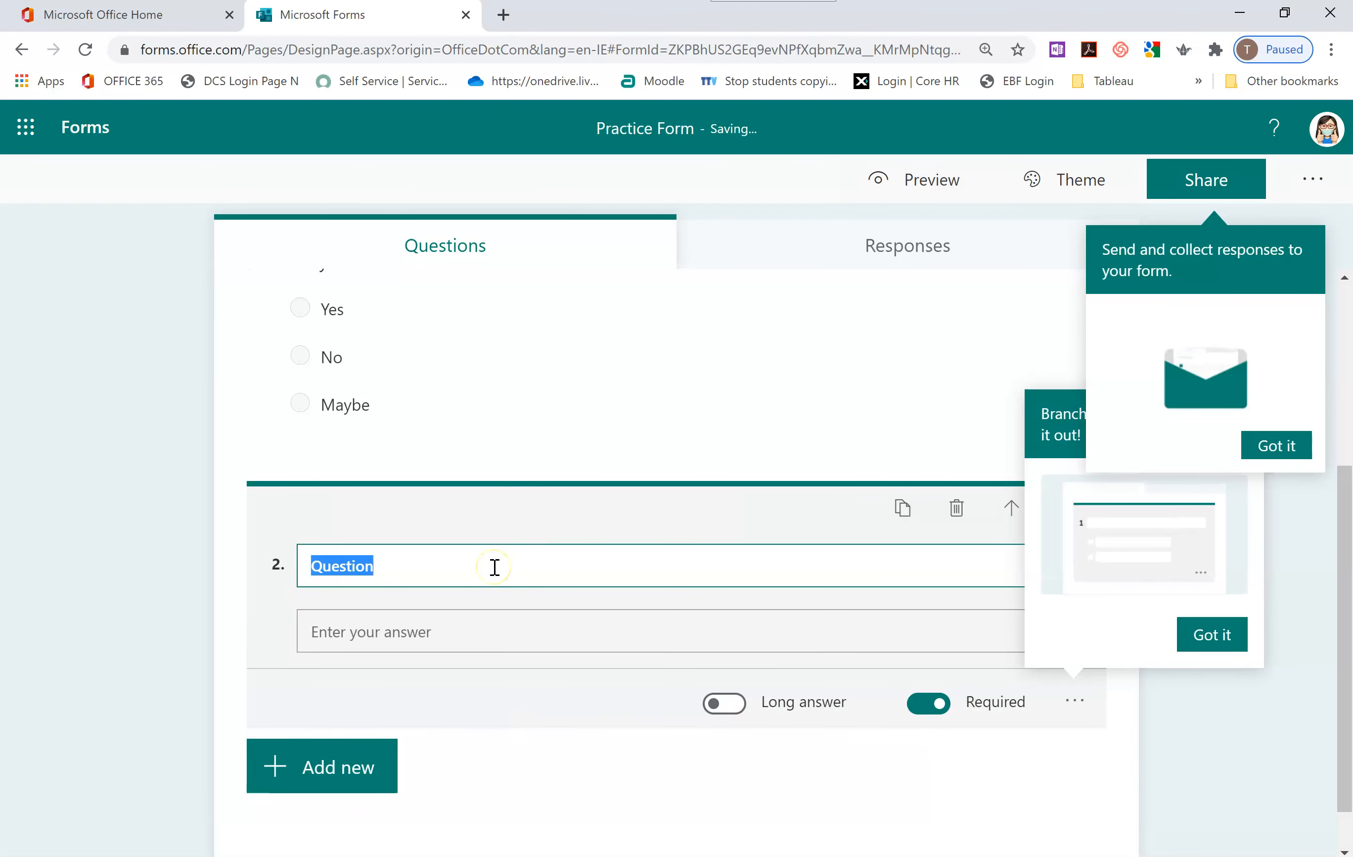
text(What car do you )
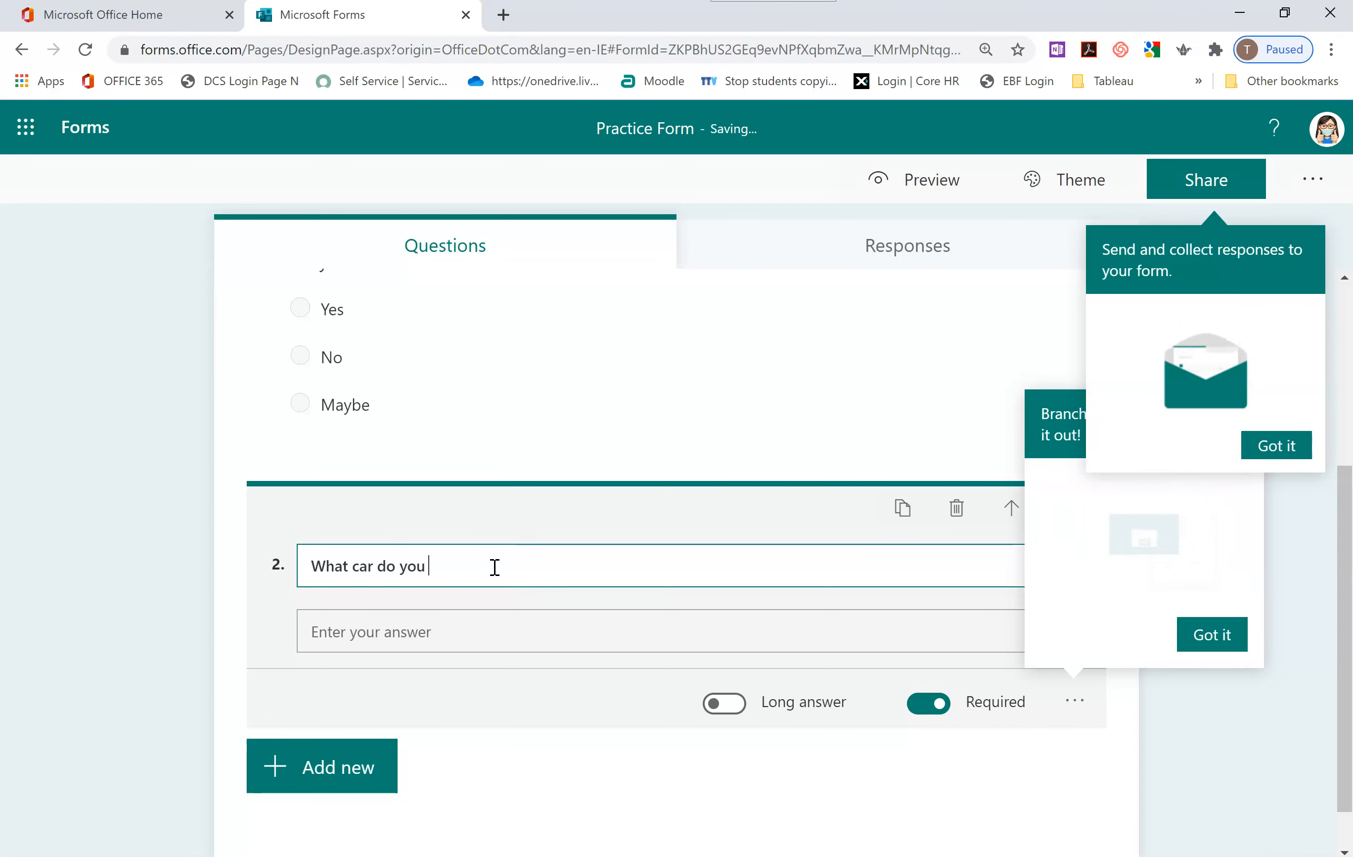
text(drive?)
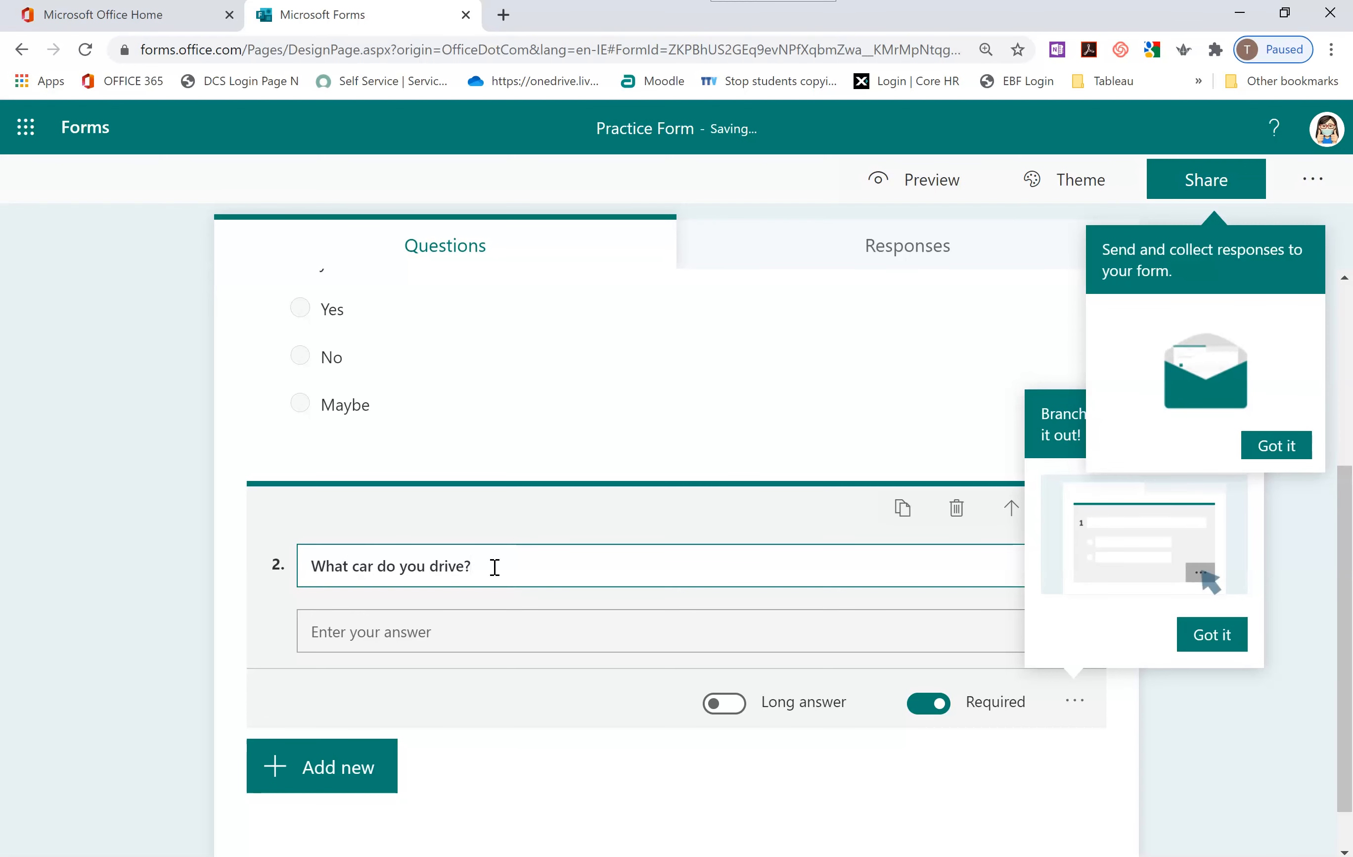
Toggle Long answer on and off for question 2 and dismiss the tips about sharing and branching
click(731, 704)
click(711, 705)
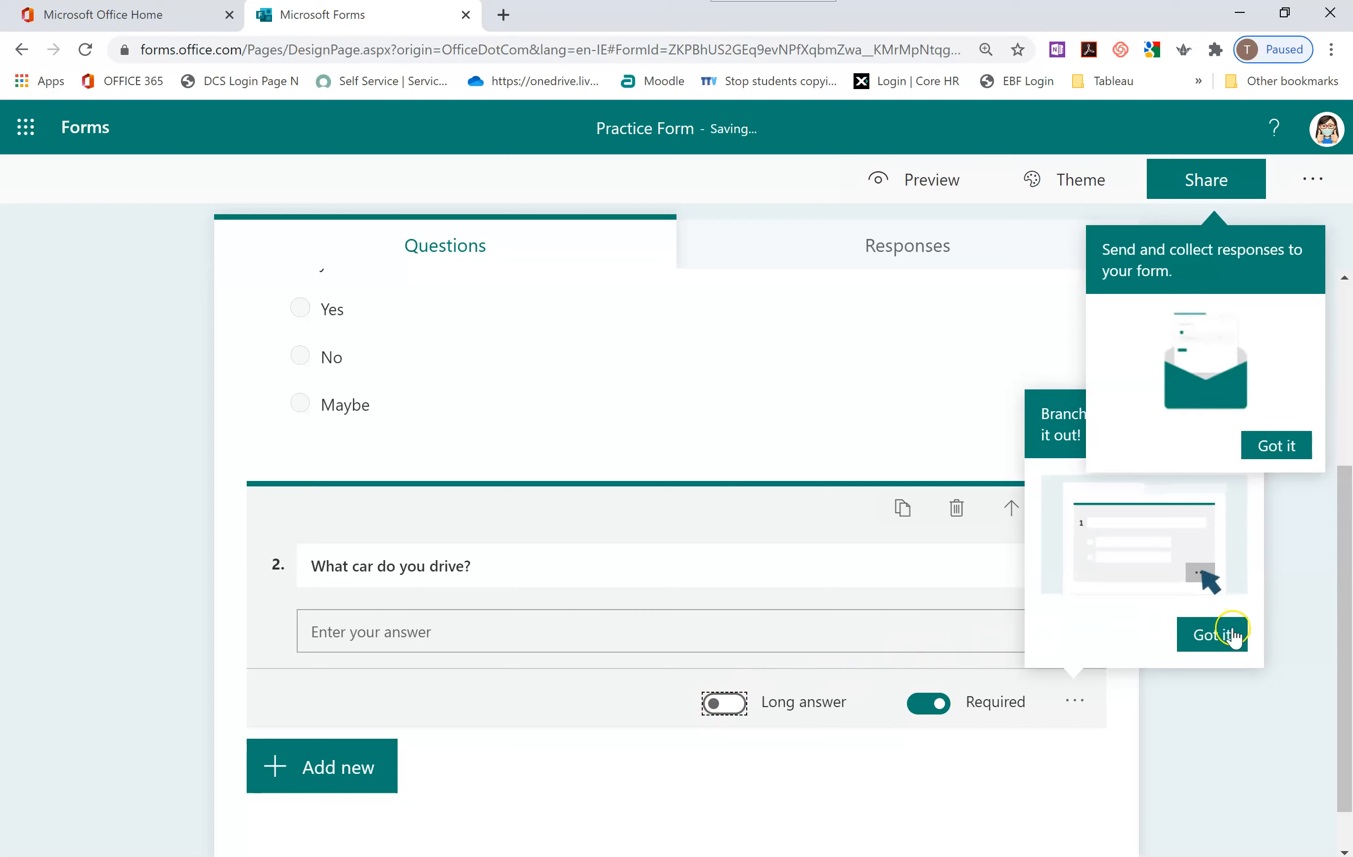
click(1275, 446)
click(1223, 635)
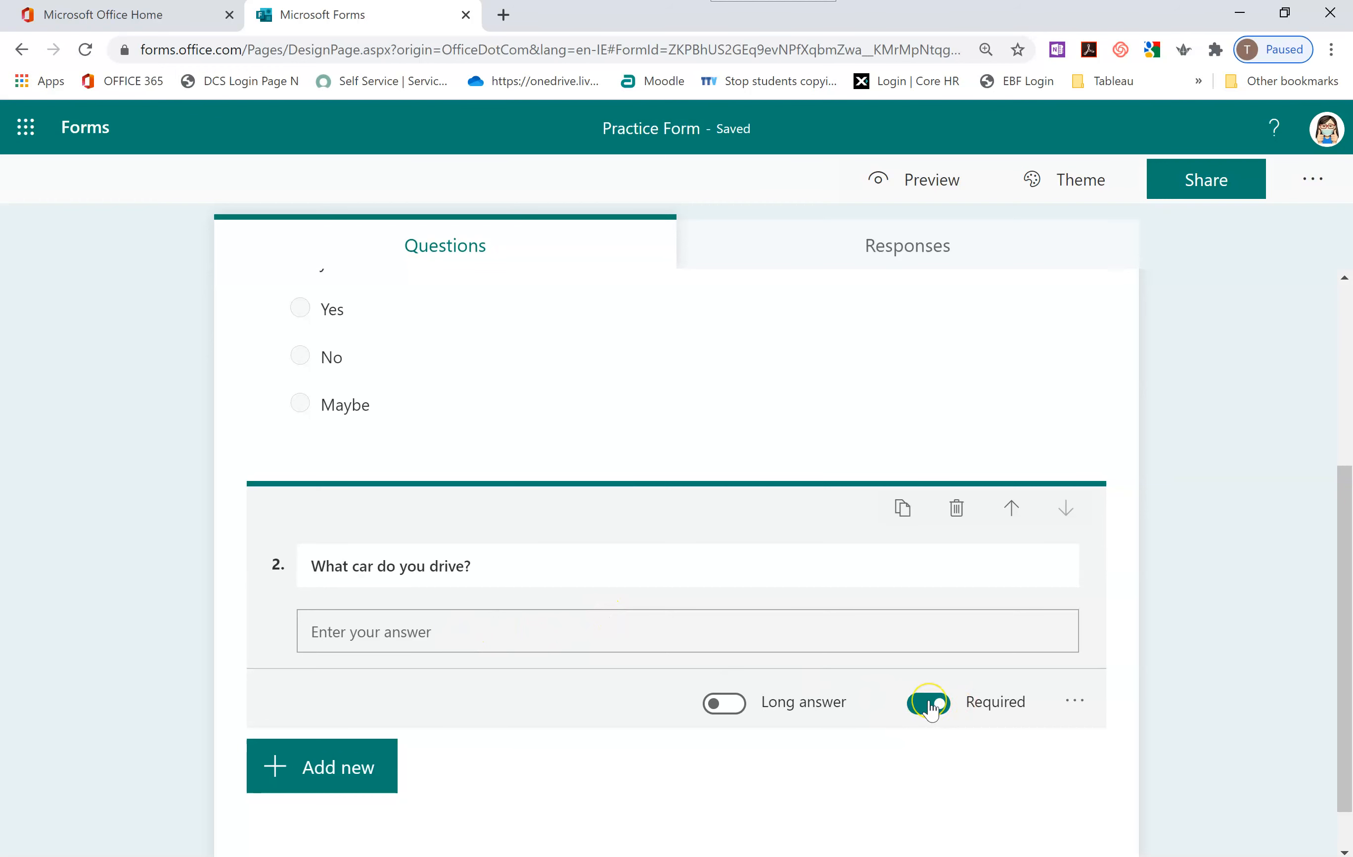
Try the Long answer setting on question 2 and switch it back off
click(731, 705)
click(731, 704)
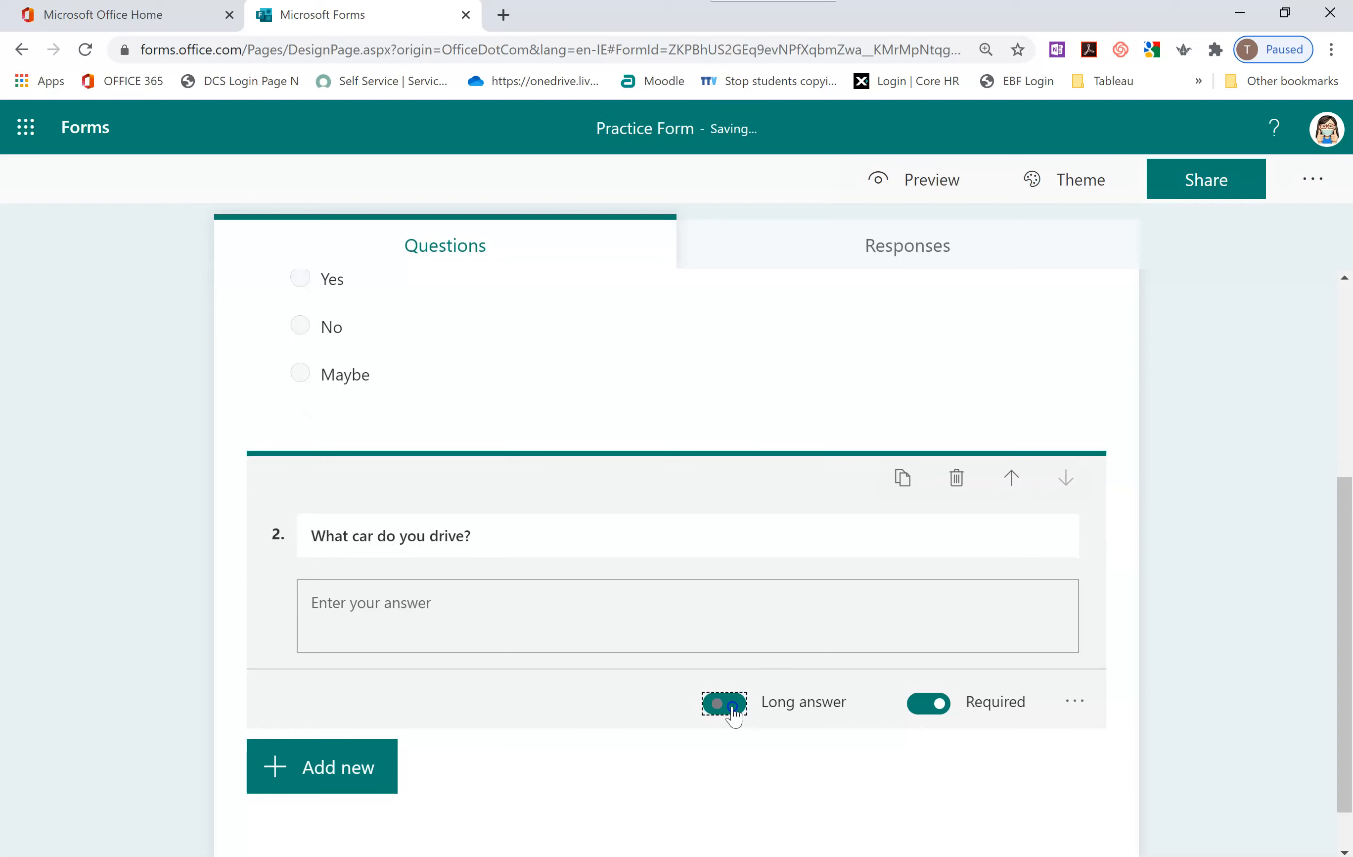
click(731, 705)
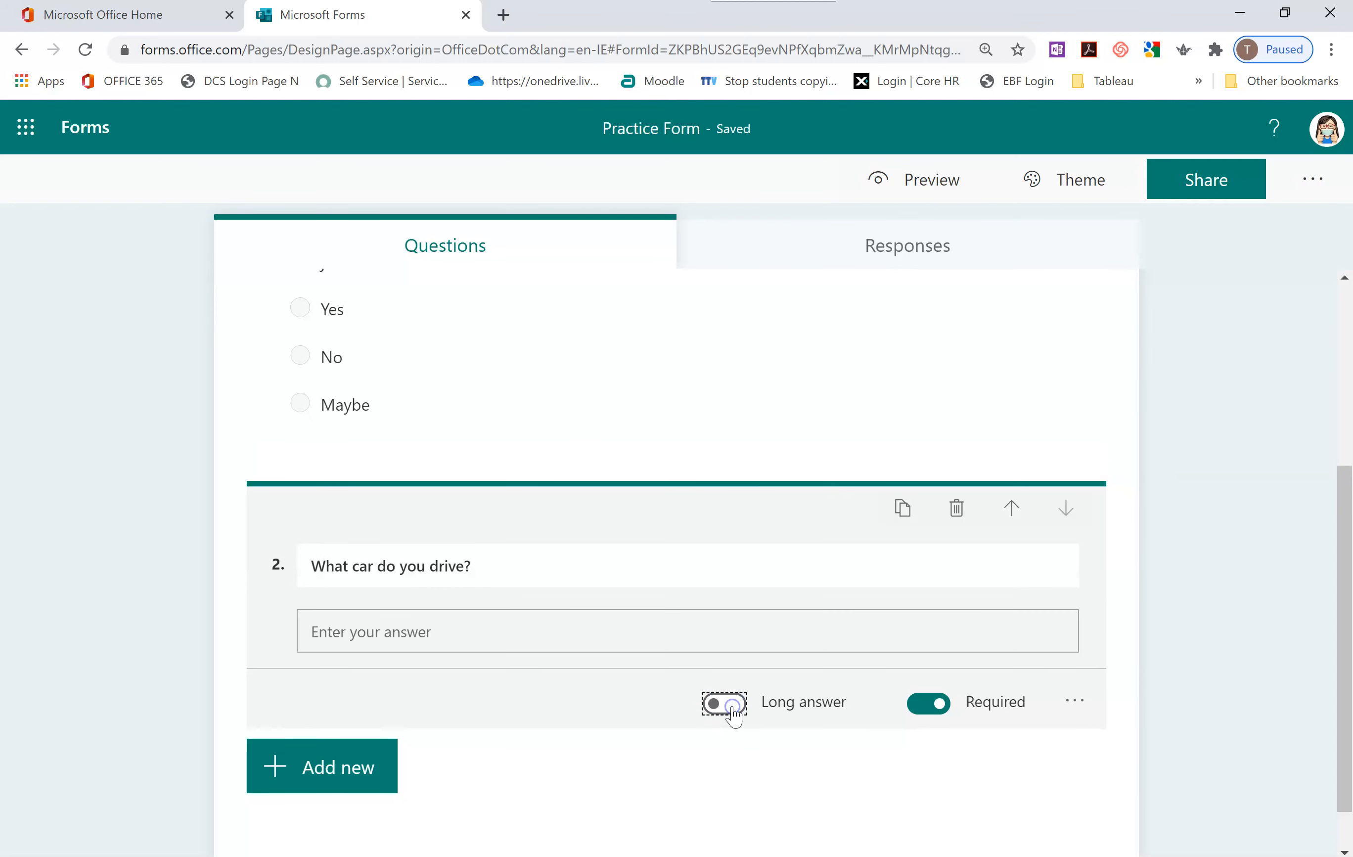
Add a rating question as the third question of the form
click(363, 716)
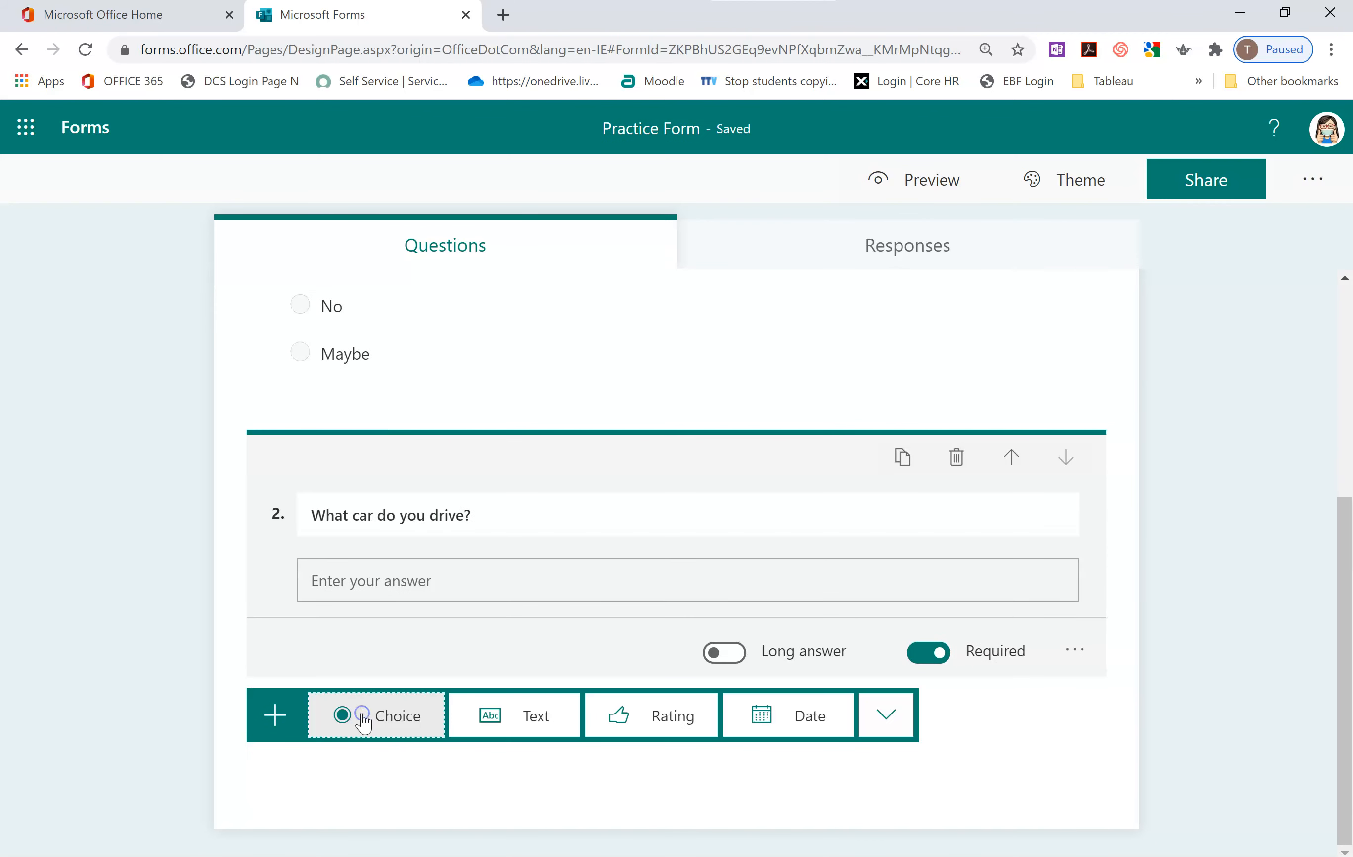
click(638, 720)
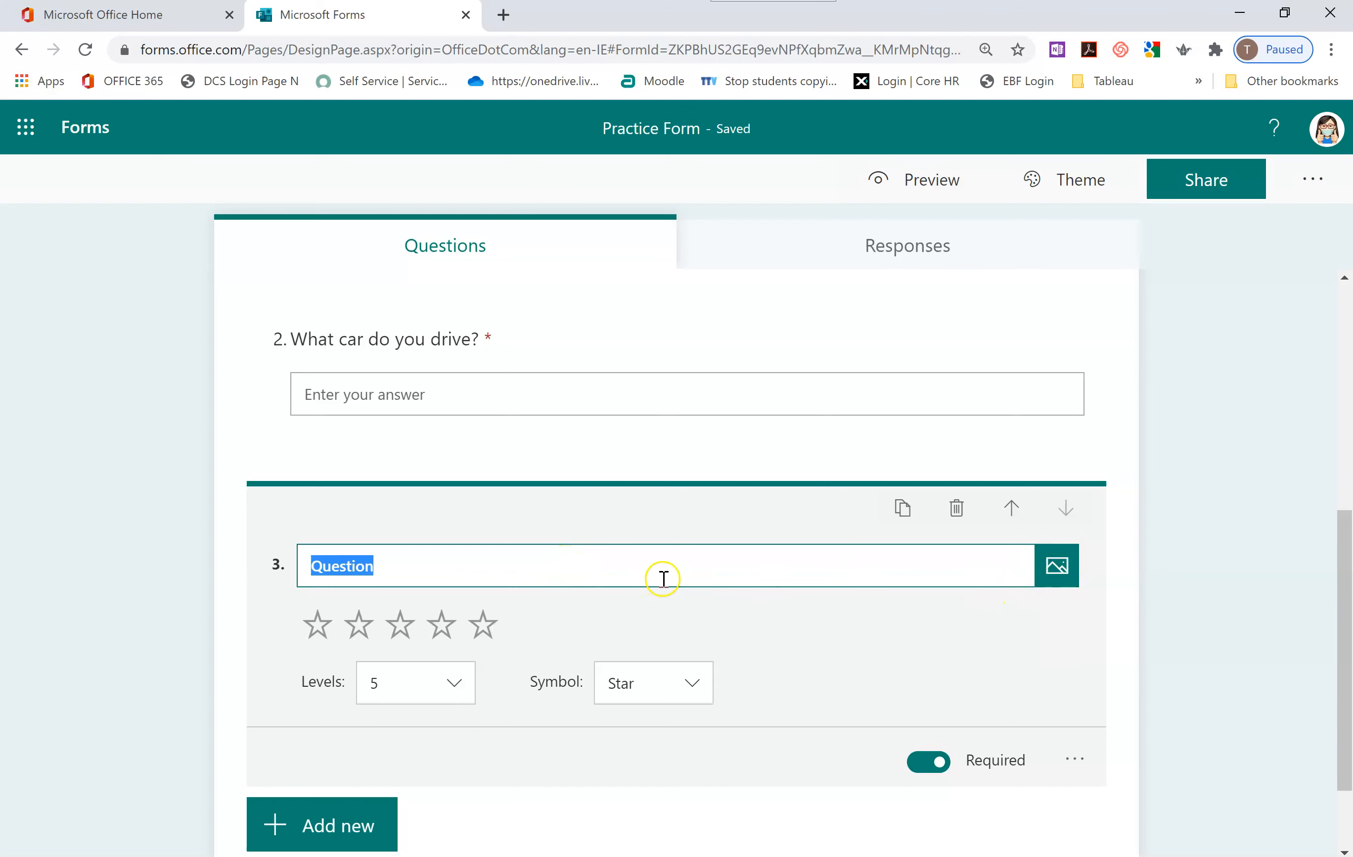
Search Bing images for "Mitsubishi GTO" and insert the orange Mitsubishi Galant GTO picture into the rating question
click(1064, 579)
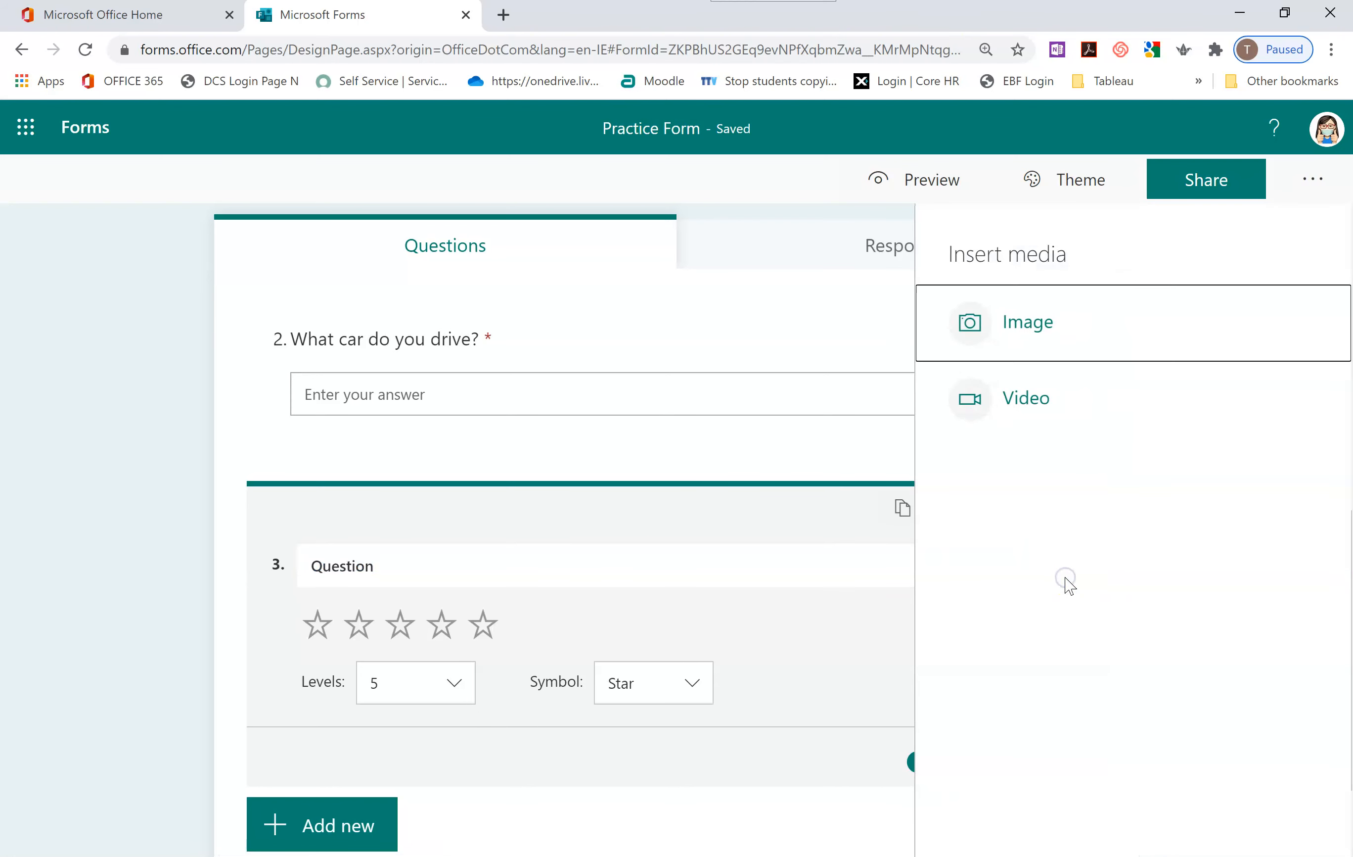
click(1083, 334)
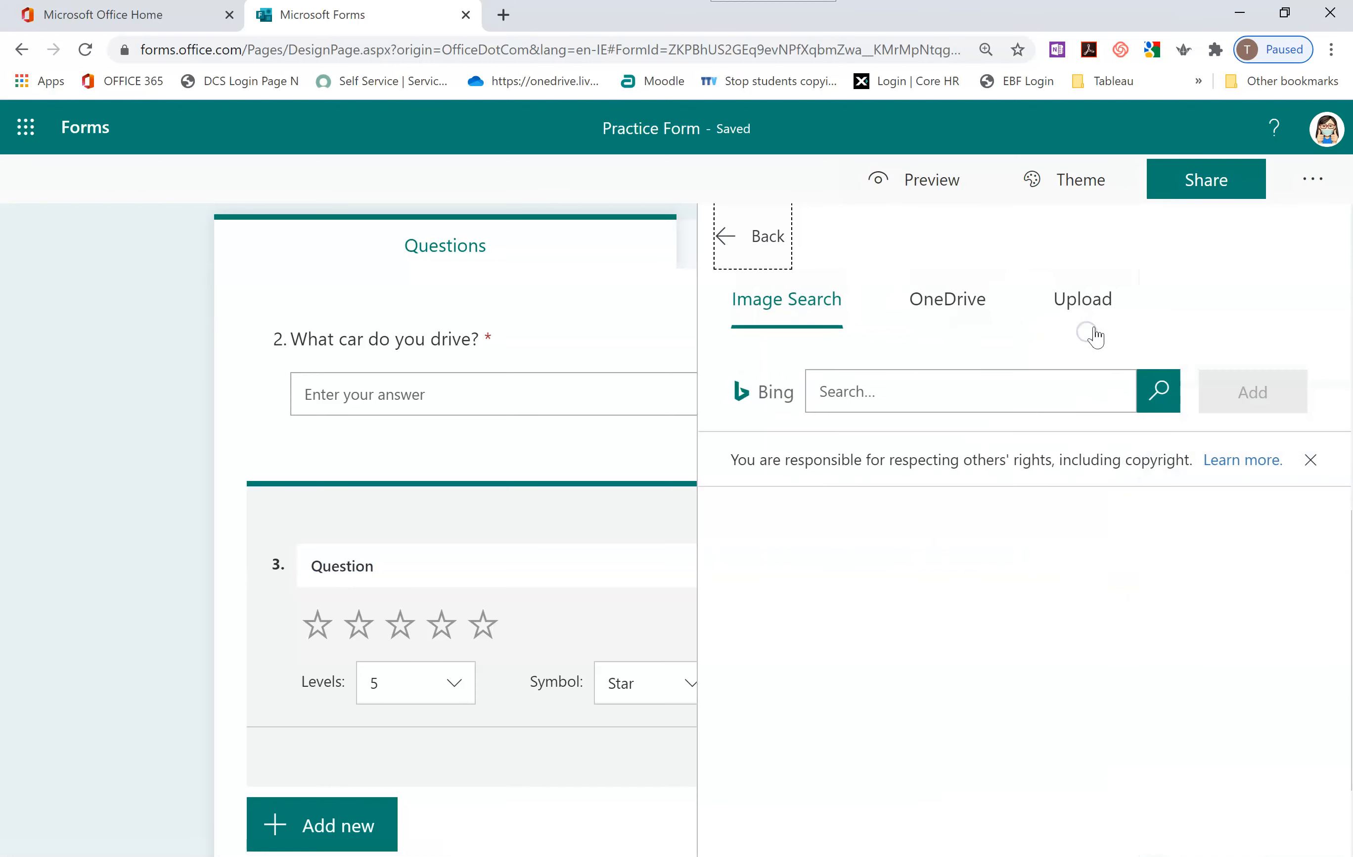
click(990, 386)
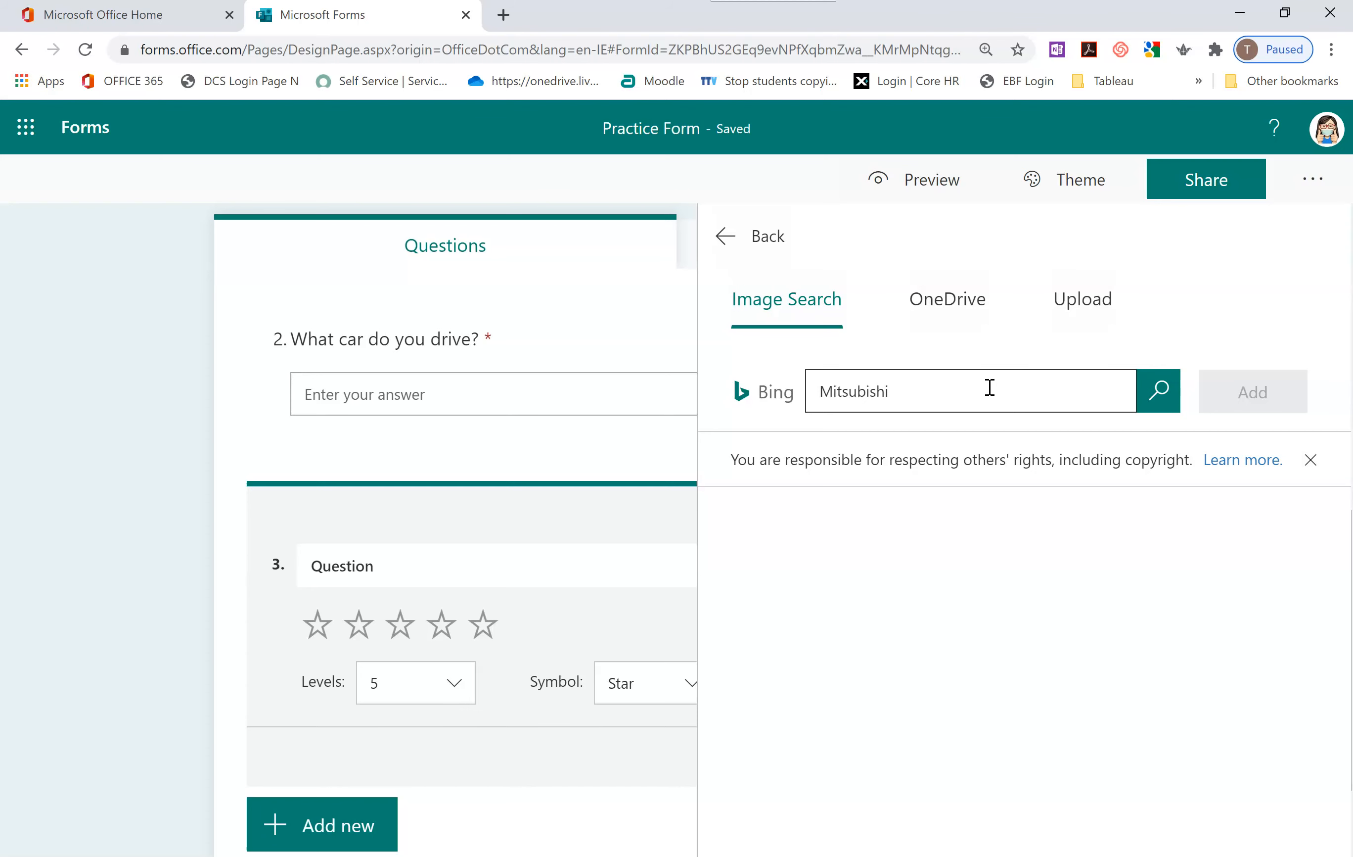
key(Return)
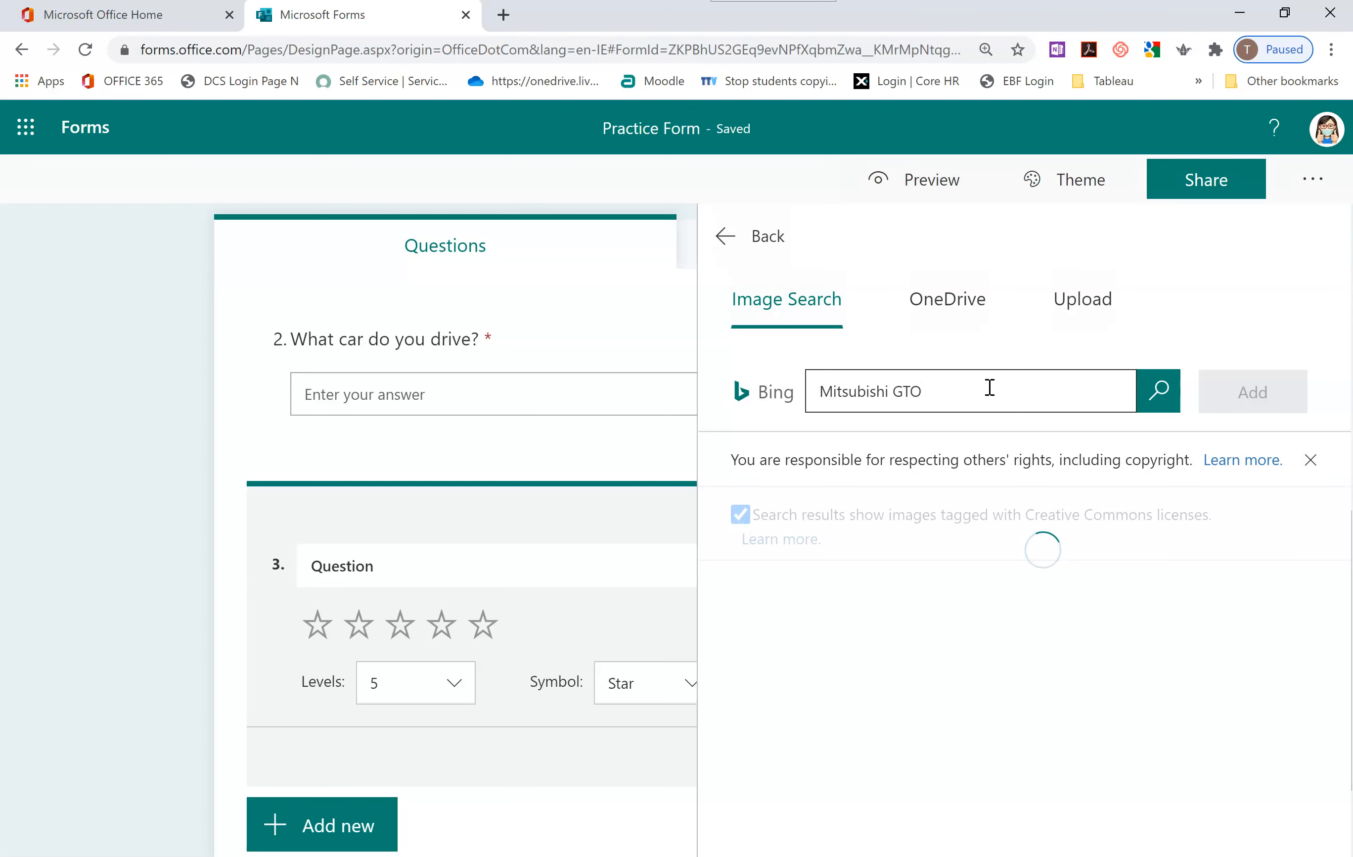
scroll(1100, 635, down, 3)
scroll(1099, 634, up, 3)
click(1139, 635)
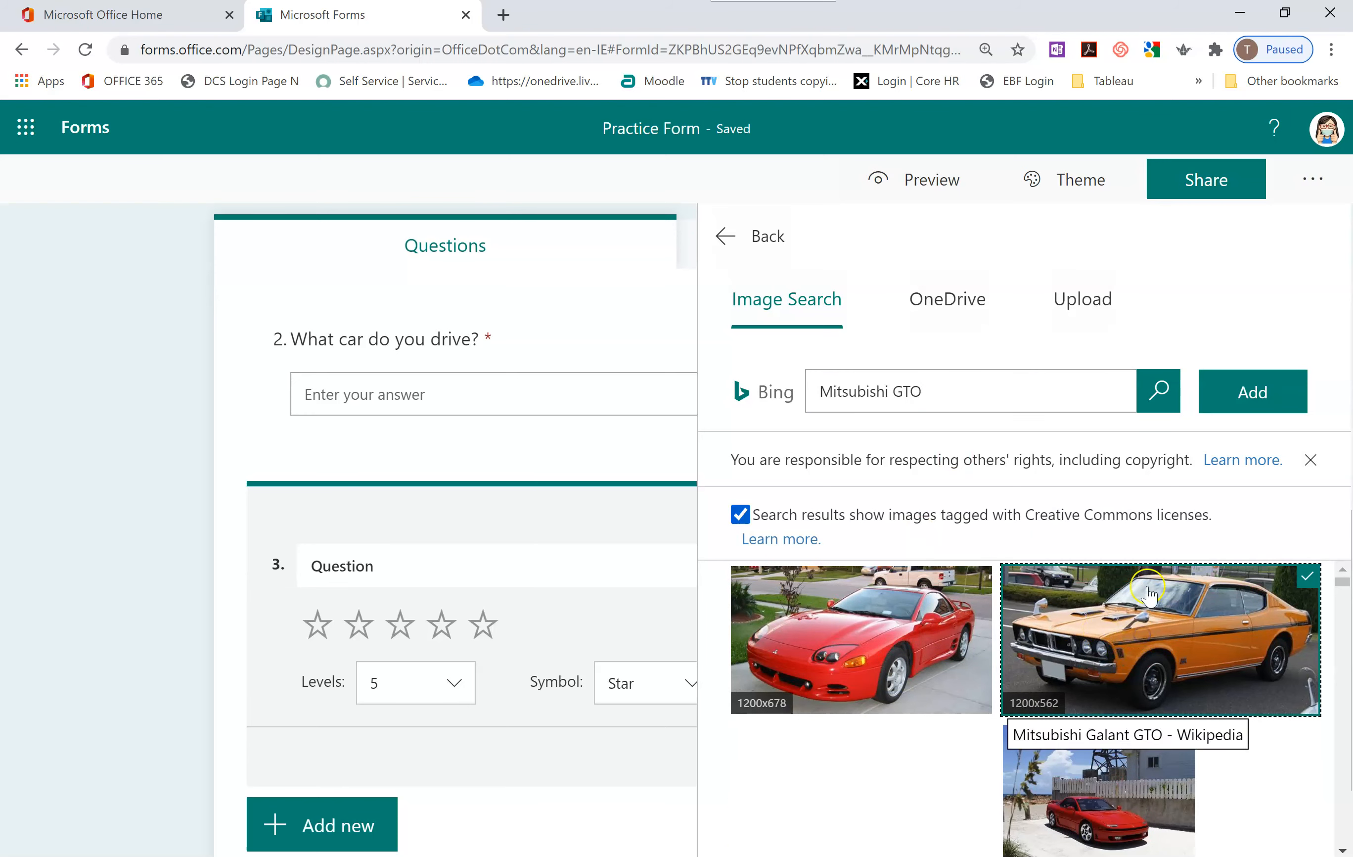
click(1234, 393)
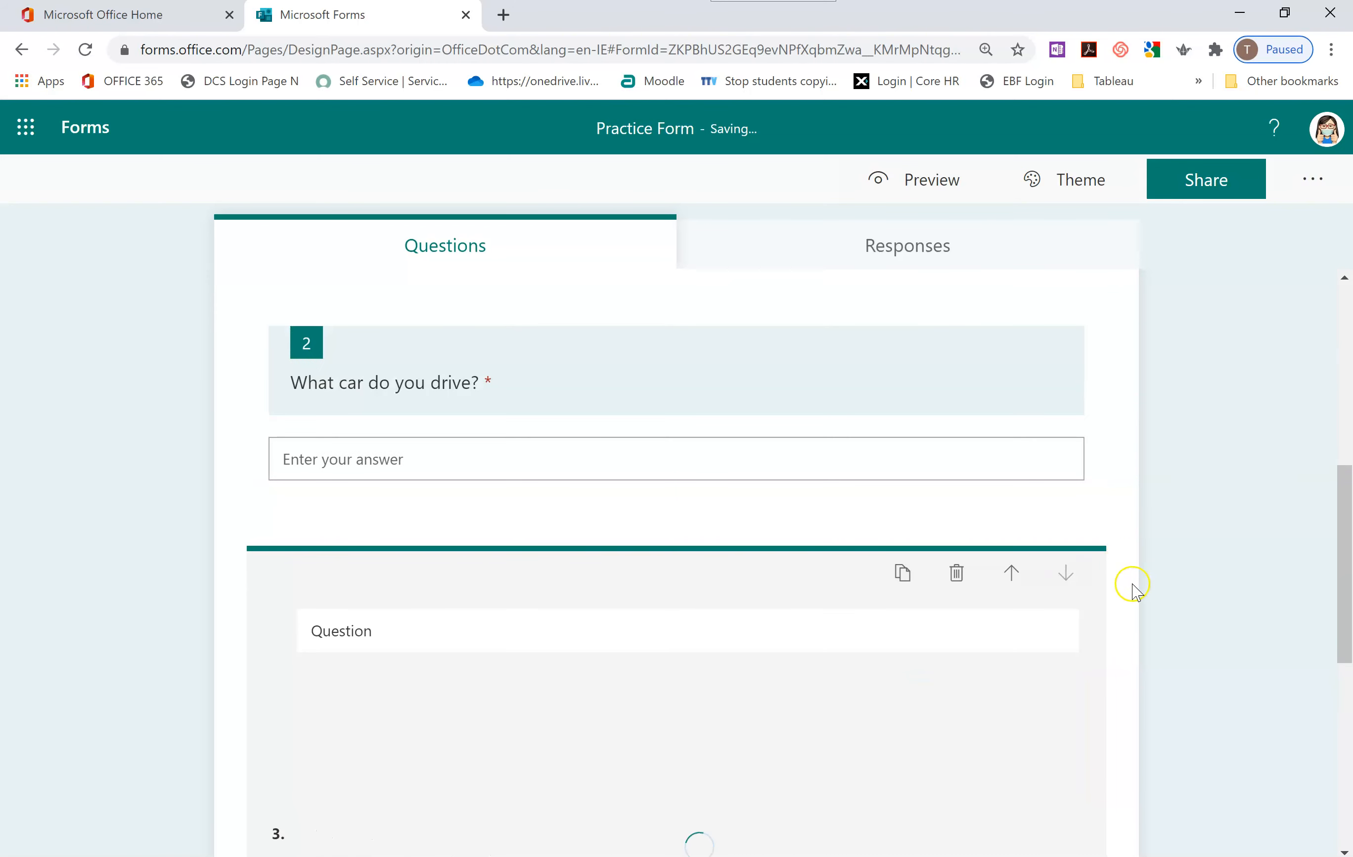
Replace the placeholder wording of the rating question with "Rate this car"
scroll(1147, 557, down, 3)
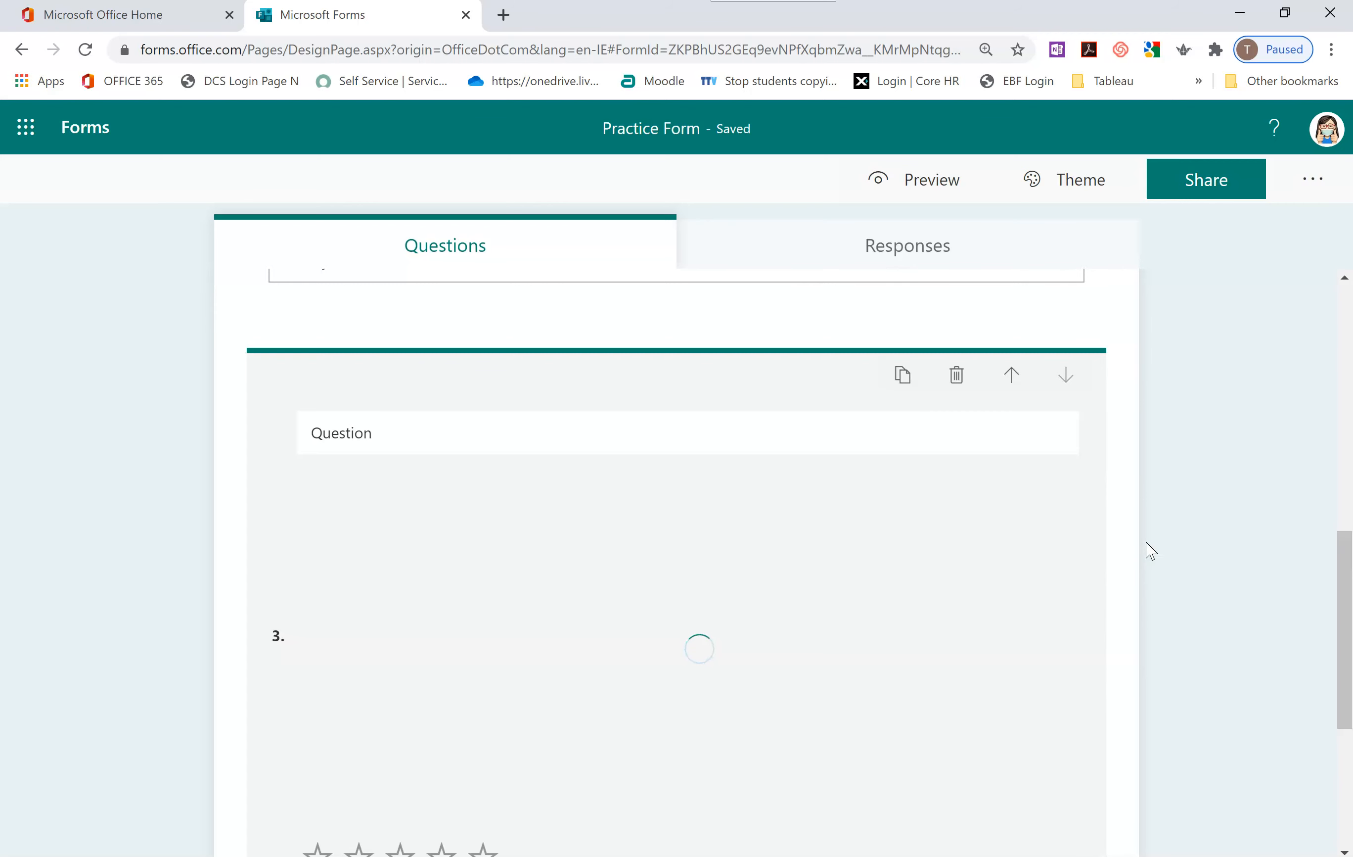
scroll(628, 731, down, 4)
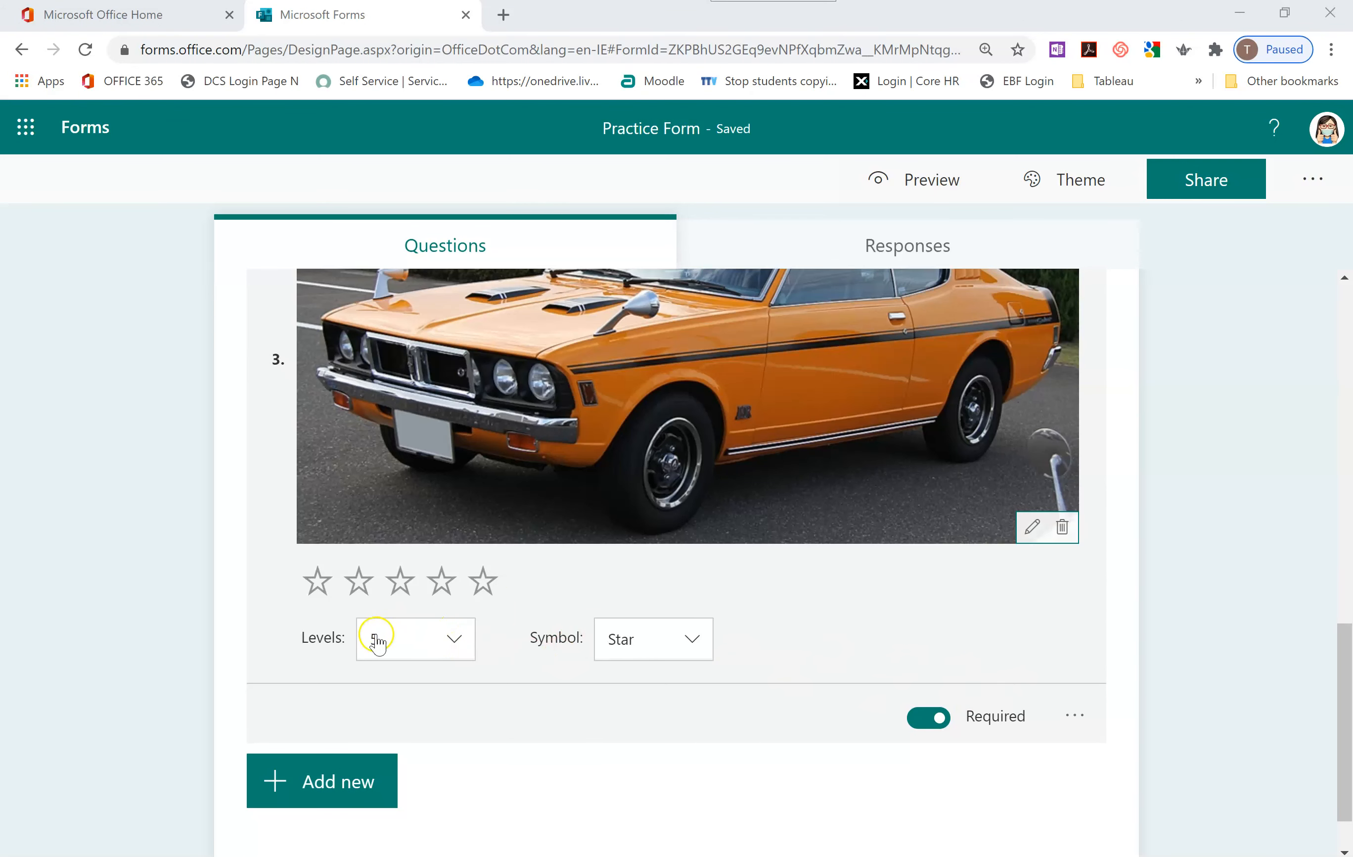
click(1050, 600)
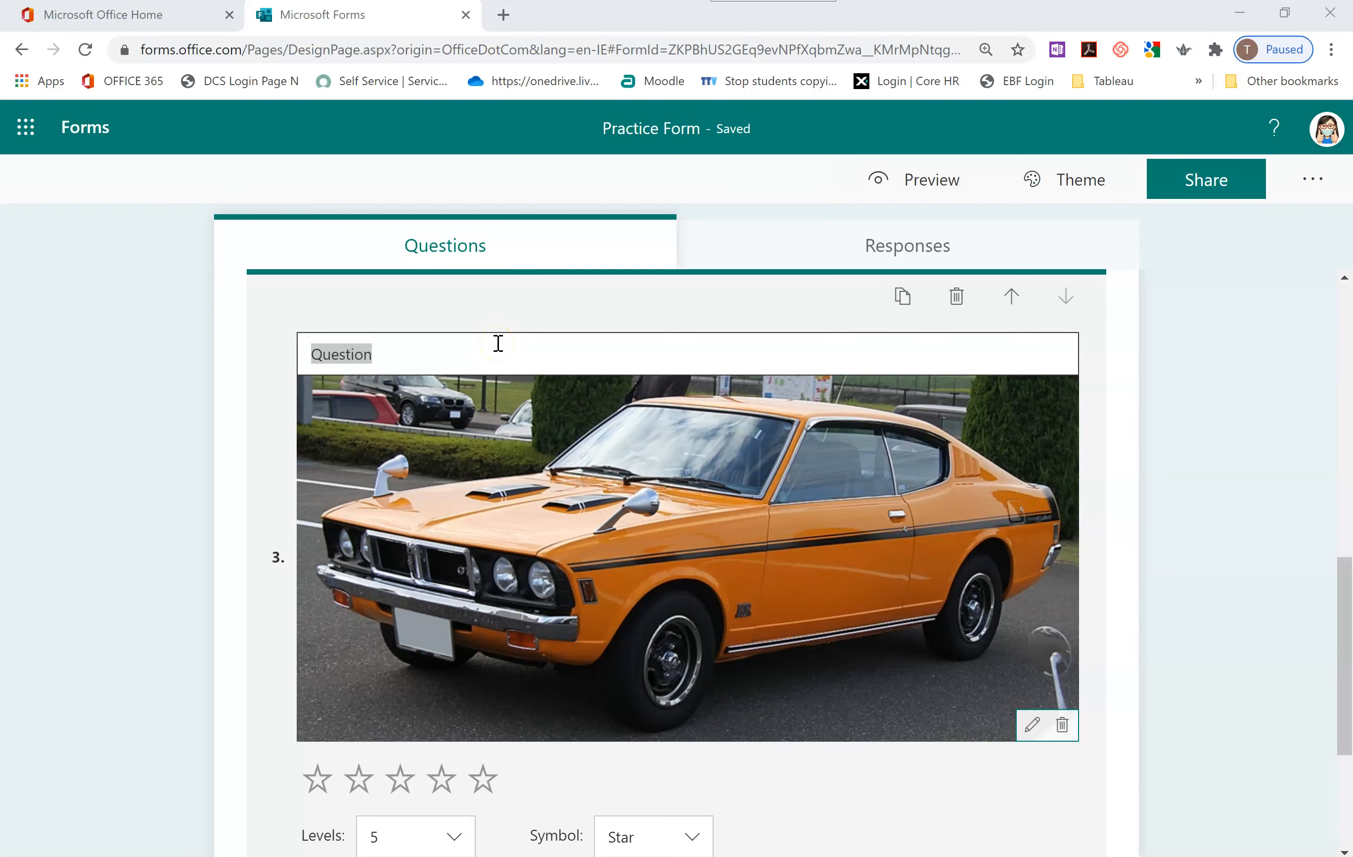
double_click(365, 348)
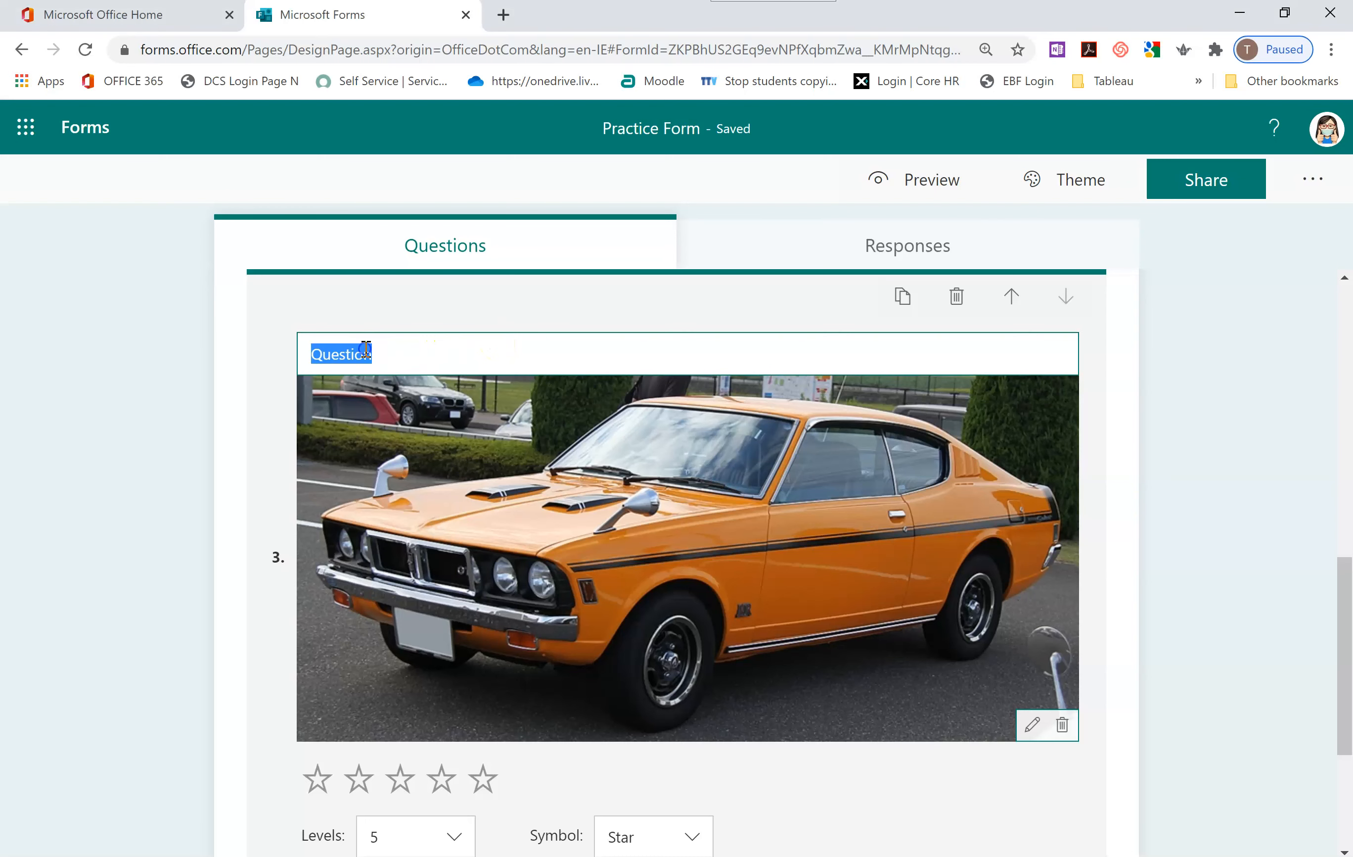
text(Rate this car)
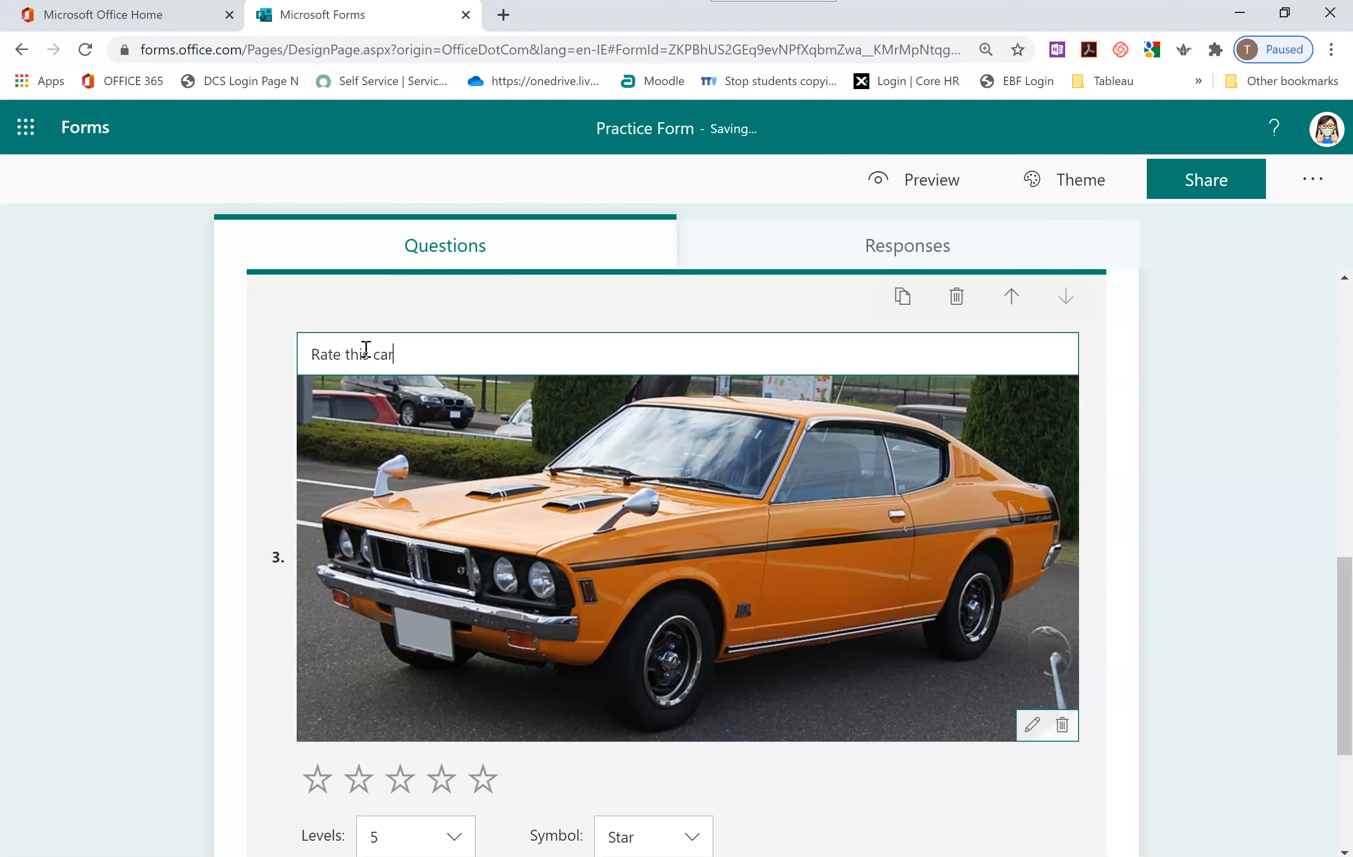
Examine the available Symbol and Levels choices of the rating question without changing them
scroll(1030, 523, down, 5)
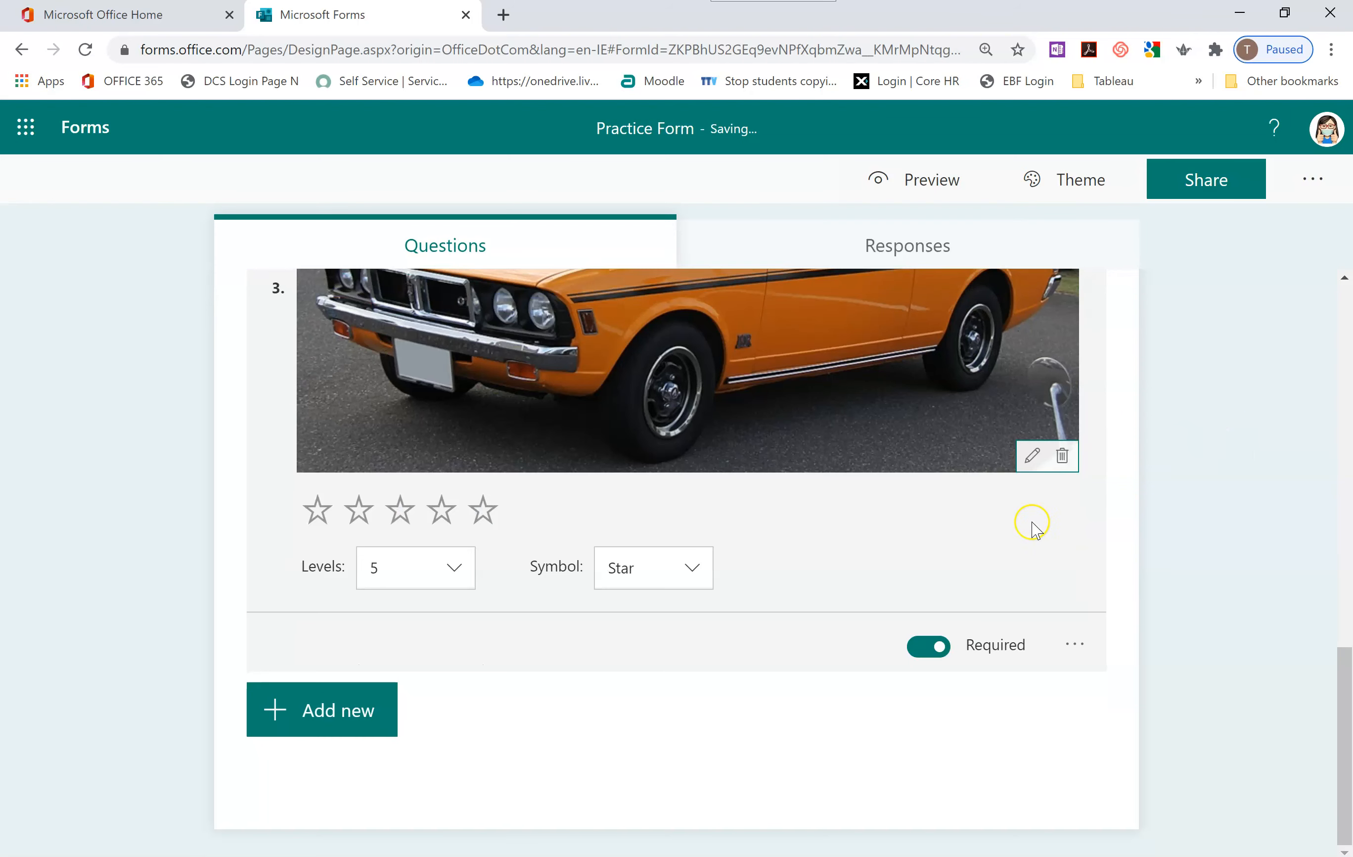
click(630, 566)
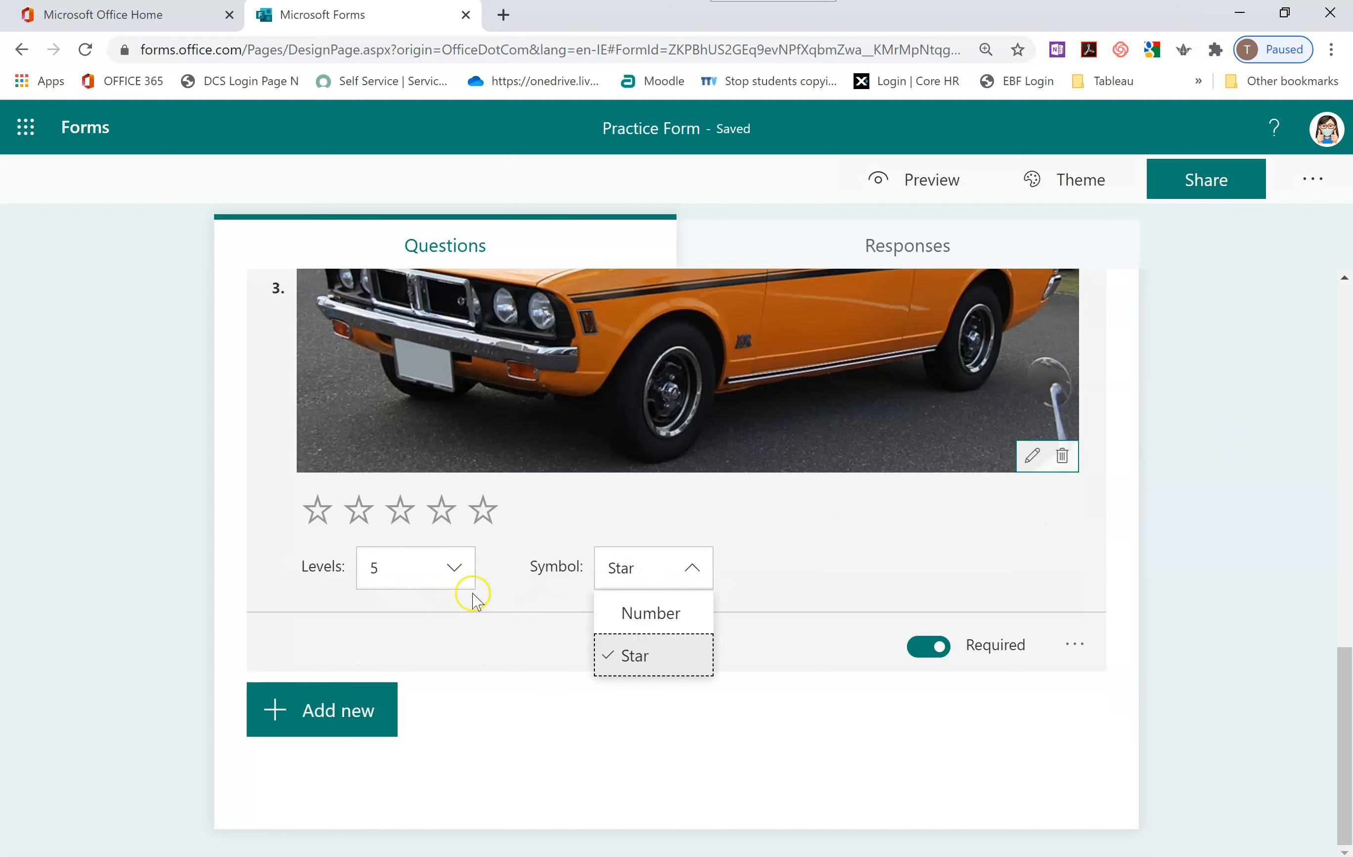
click(465, 568)
mouse_move(468, 627)
mouse_down()
mouse_move(468, 756)
mouse_move(474, 632)
mouse_up()
click(809, 565)
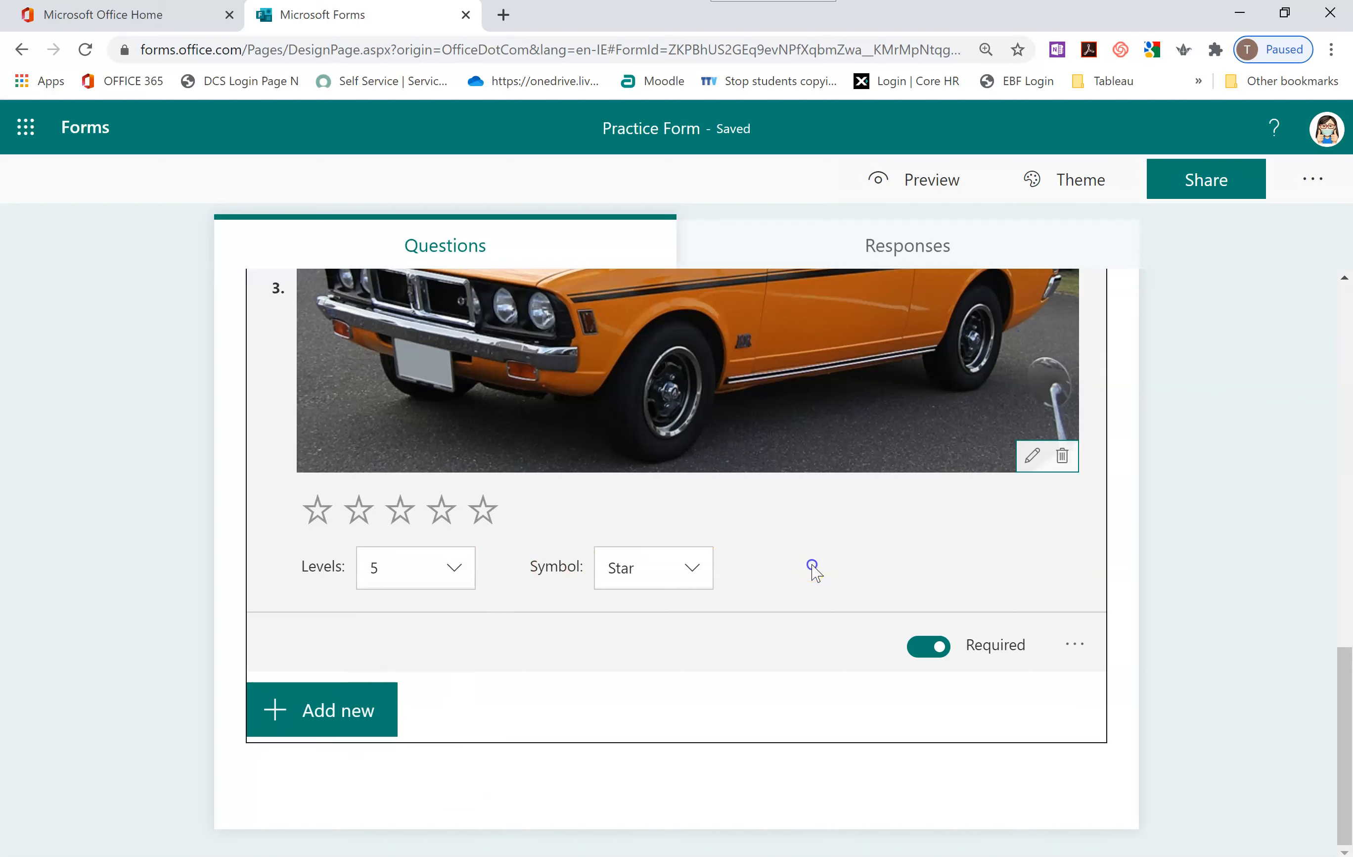
Add labels to the rating scale, with "I wouldnt drive" for 1 star and "I would love it" for 5 stars
click(1080, 645)
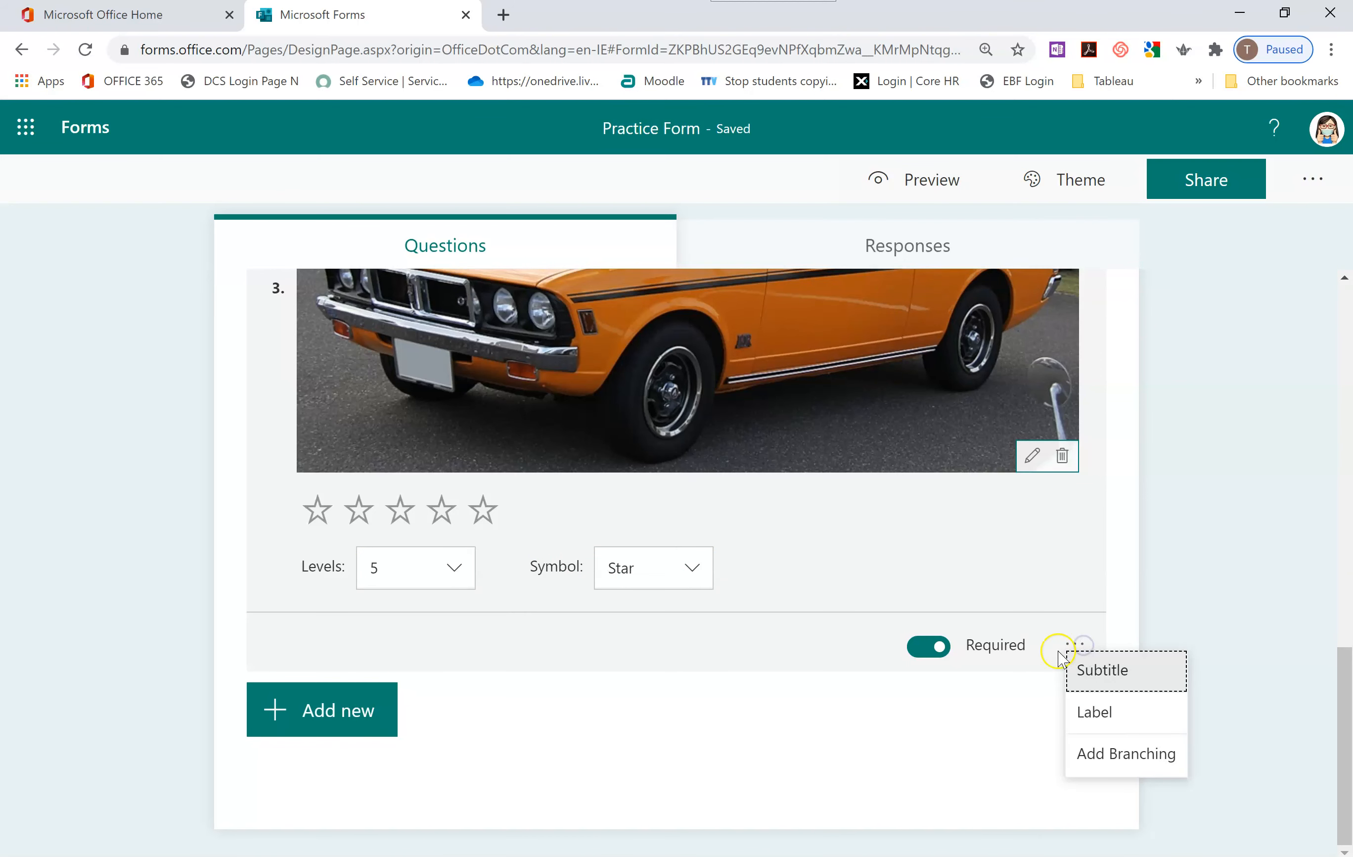
click(1098, 712)
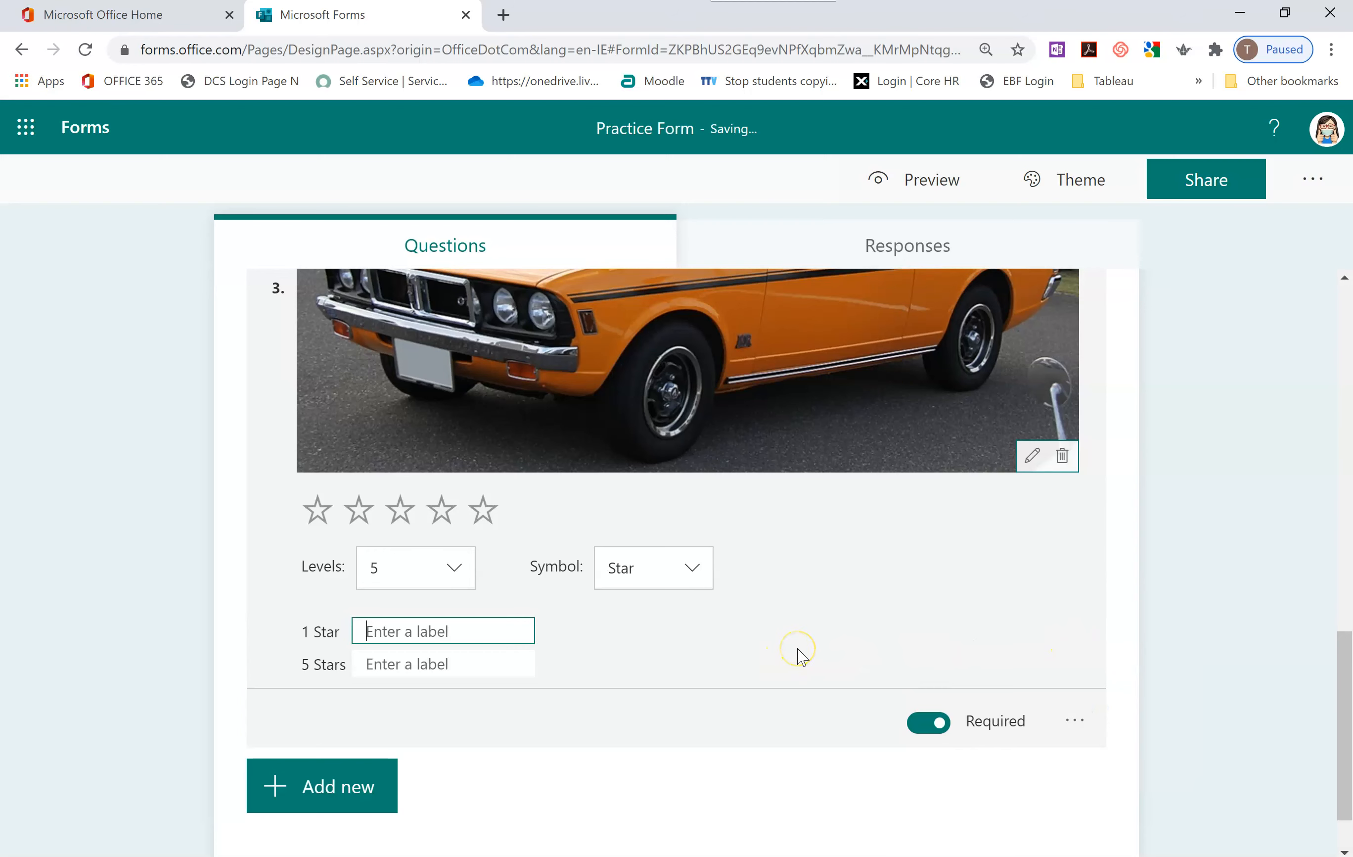
text(I wouldnt drive)
click(456, 673)
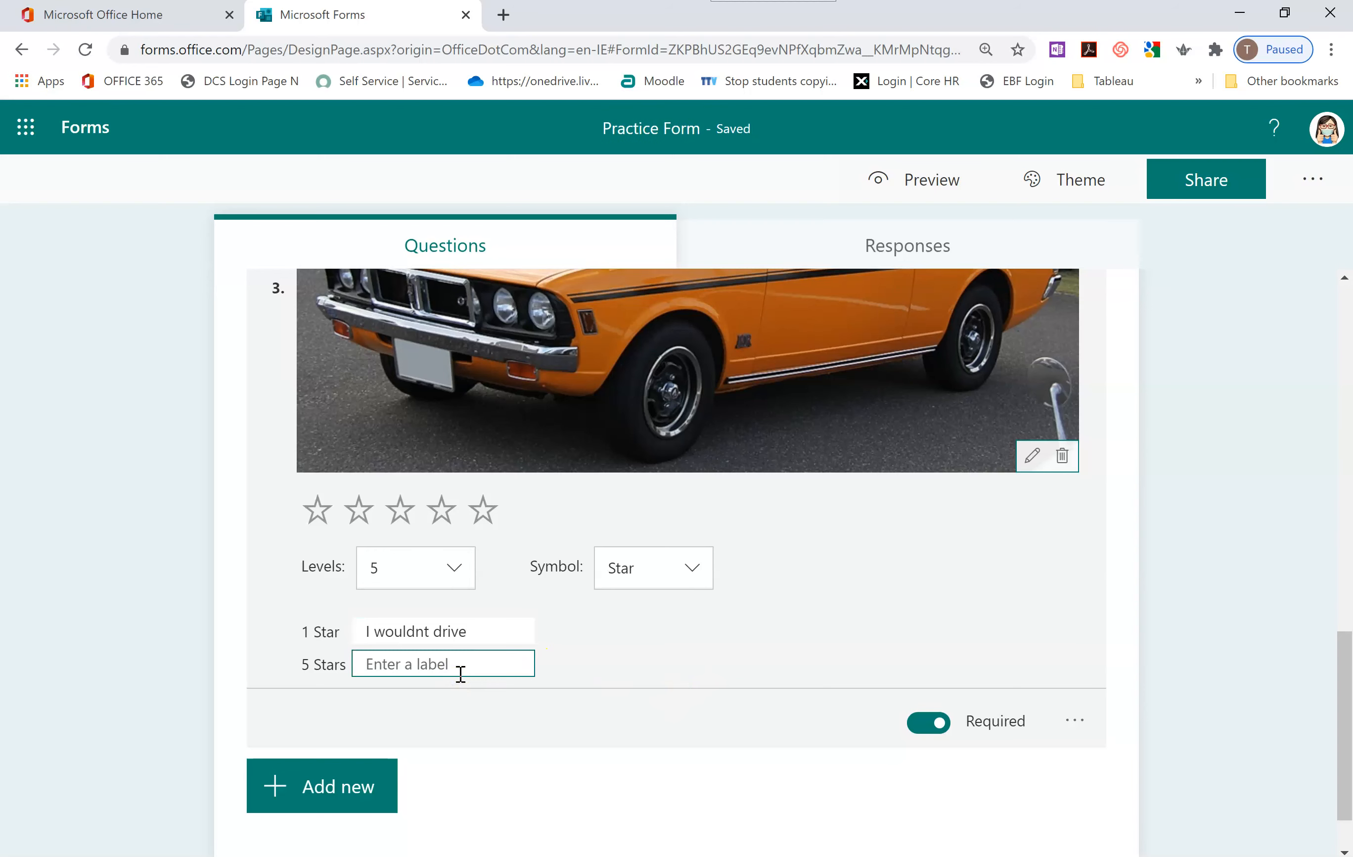
text(I would love it)
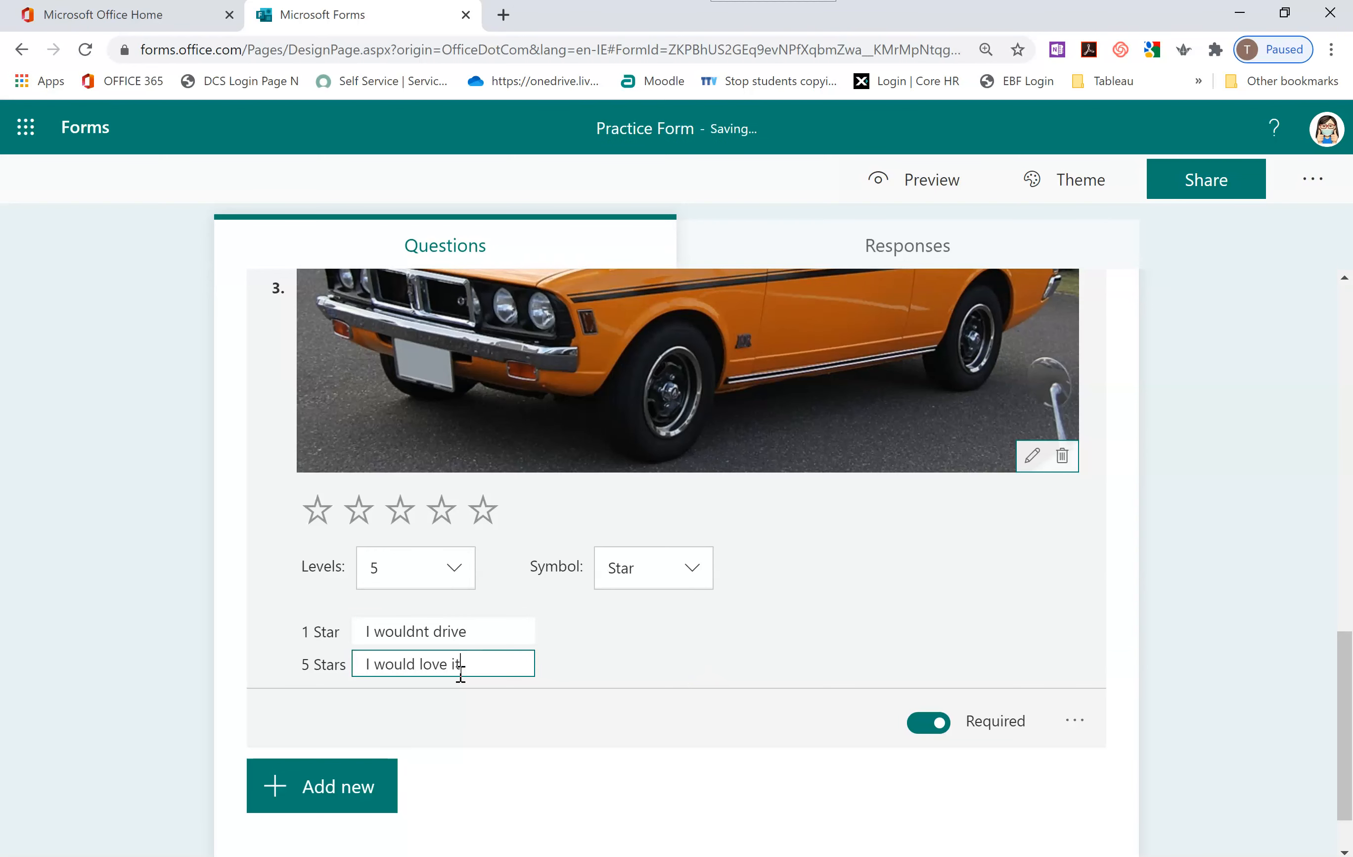
click(866, 651)
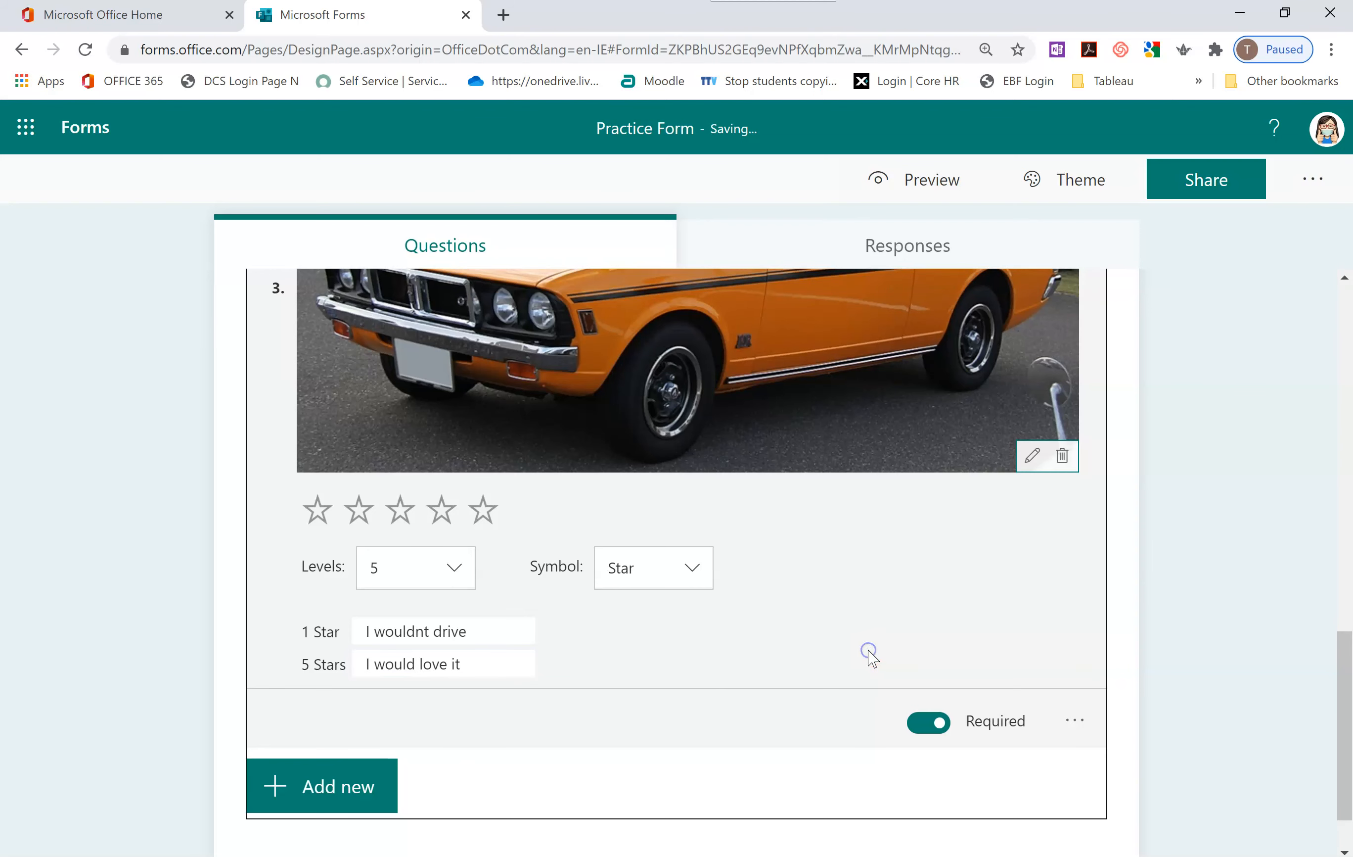
Add a new Date question below the rating question
scroll(1121, 666, down, 1)
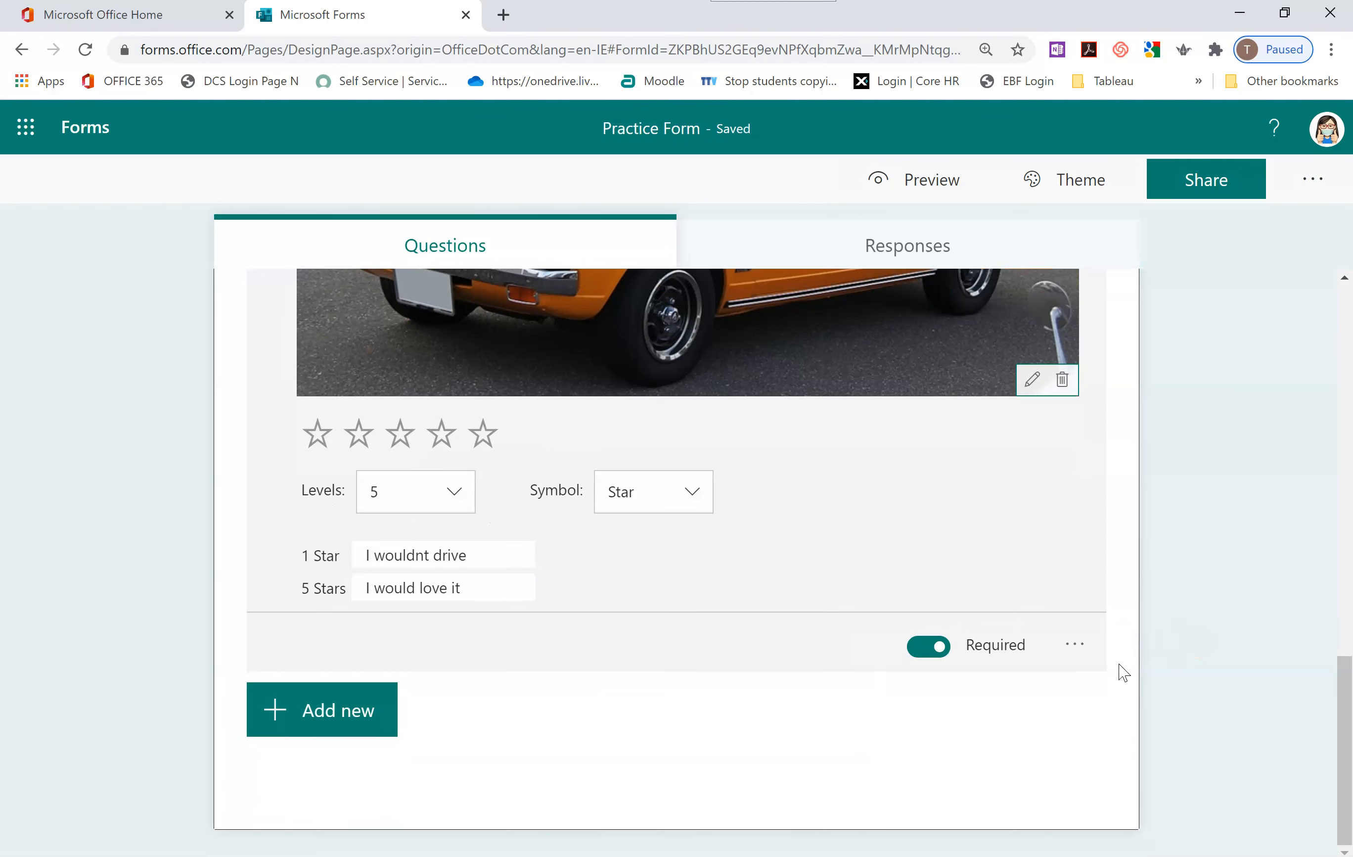
click(601, 735)
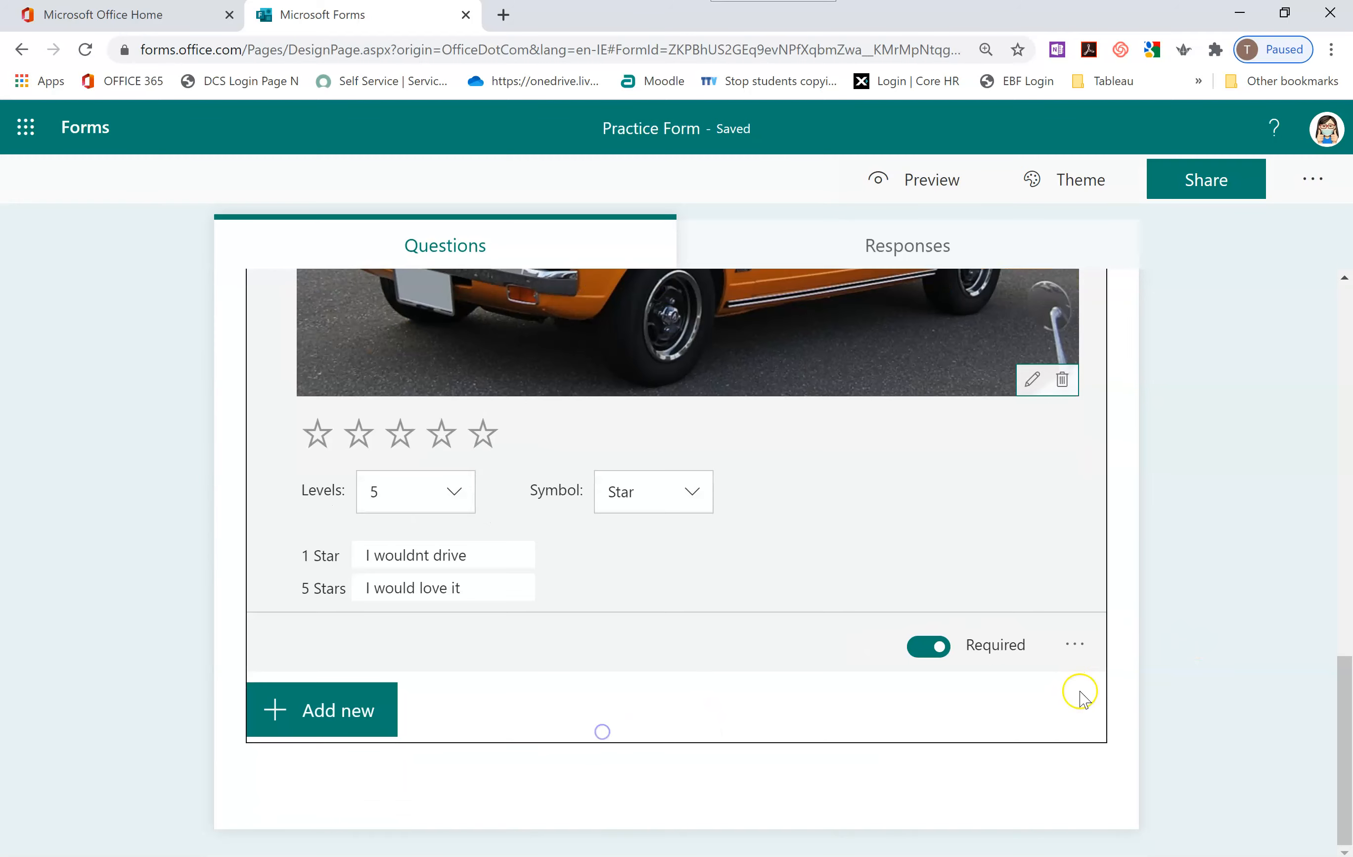
scroll(1174, 657, up, 4)
scroll(1174, 657, down, 3)
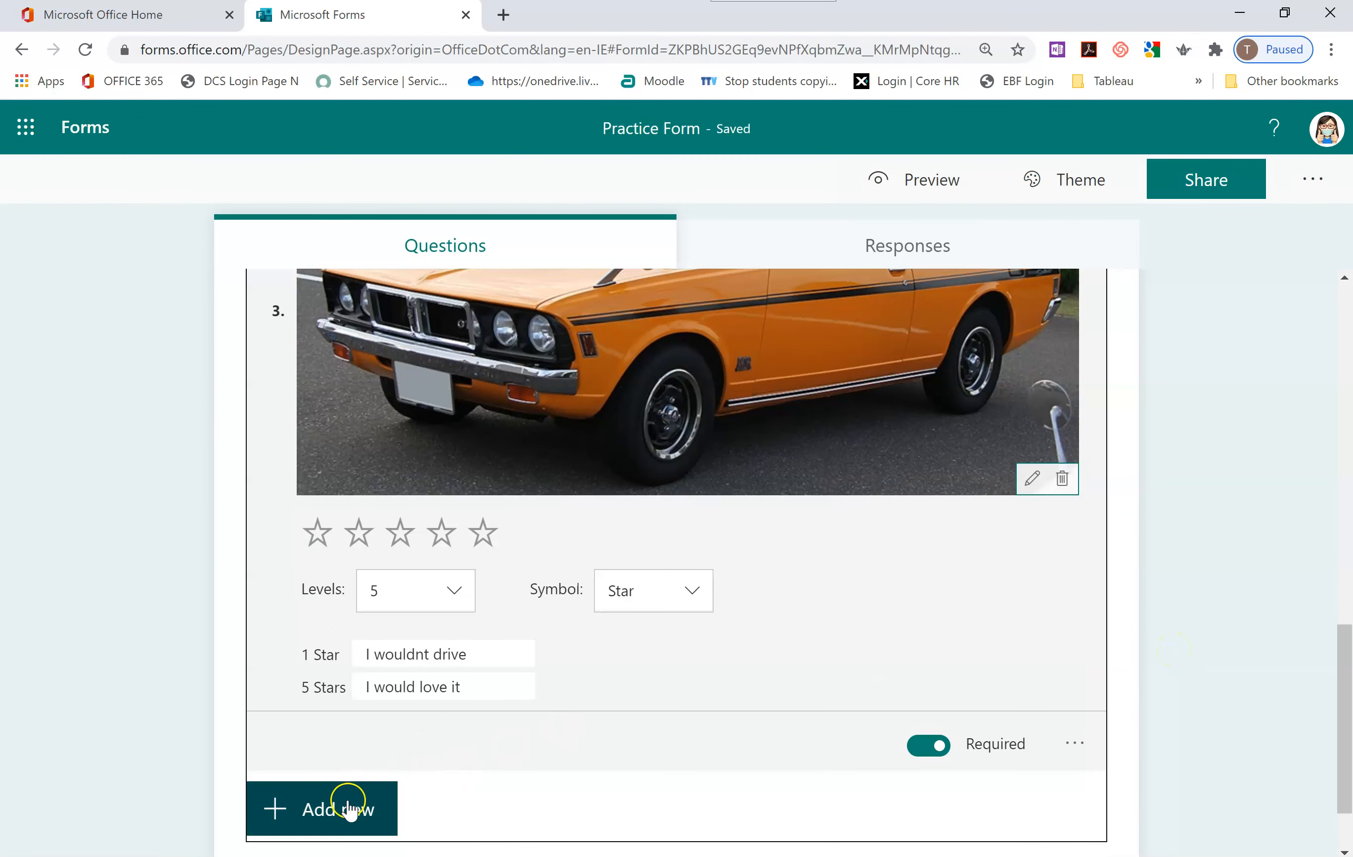
click(349, 810)
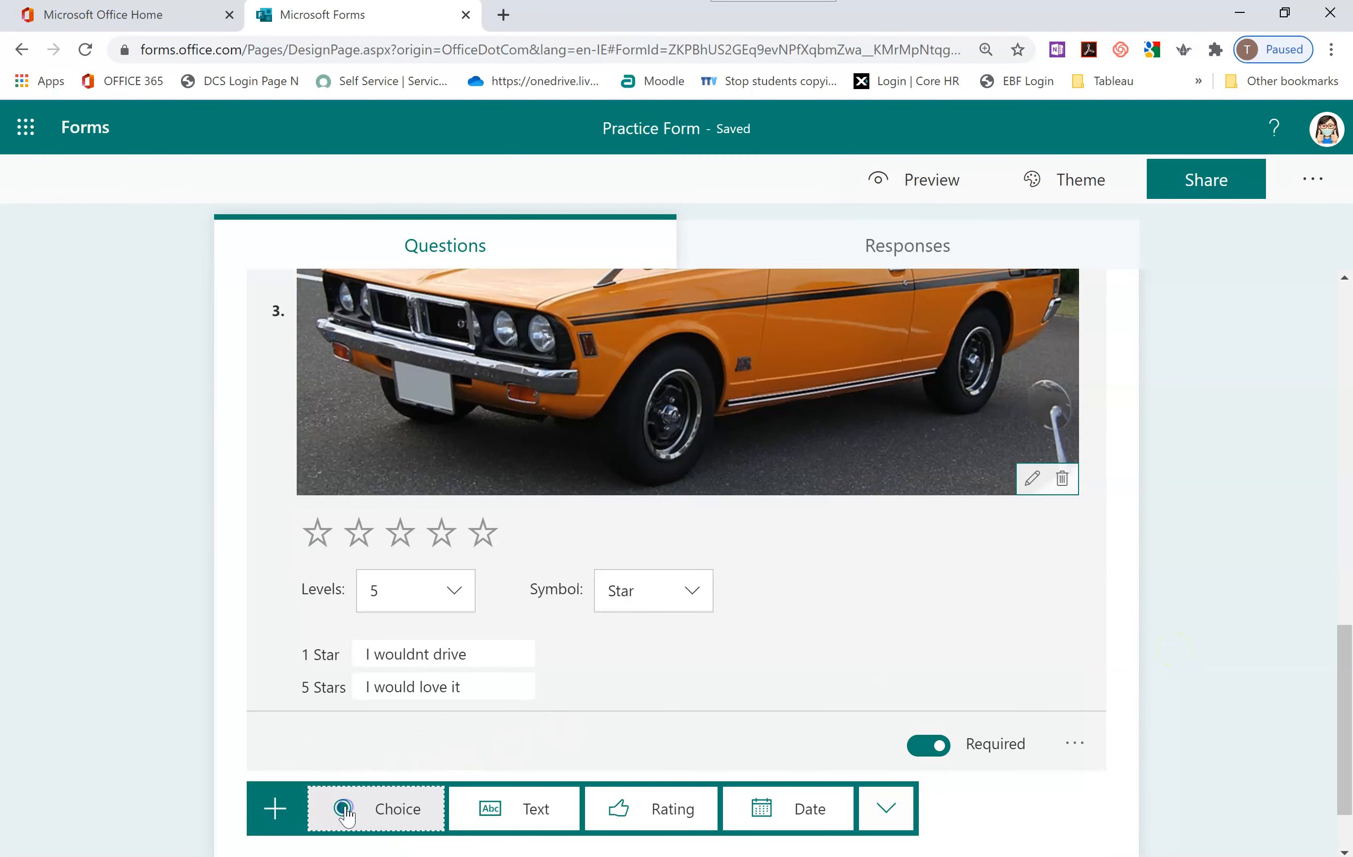
scroll(1000, 671, up, 4)
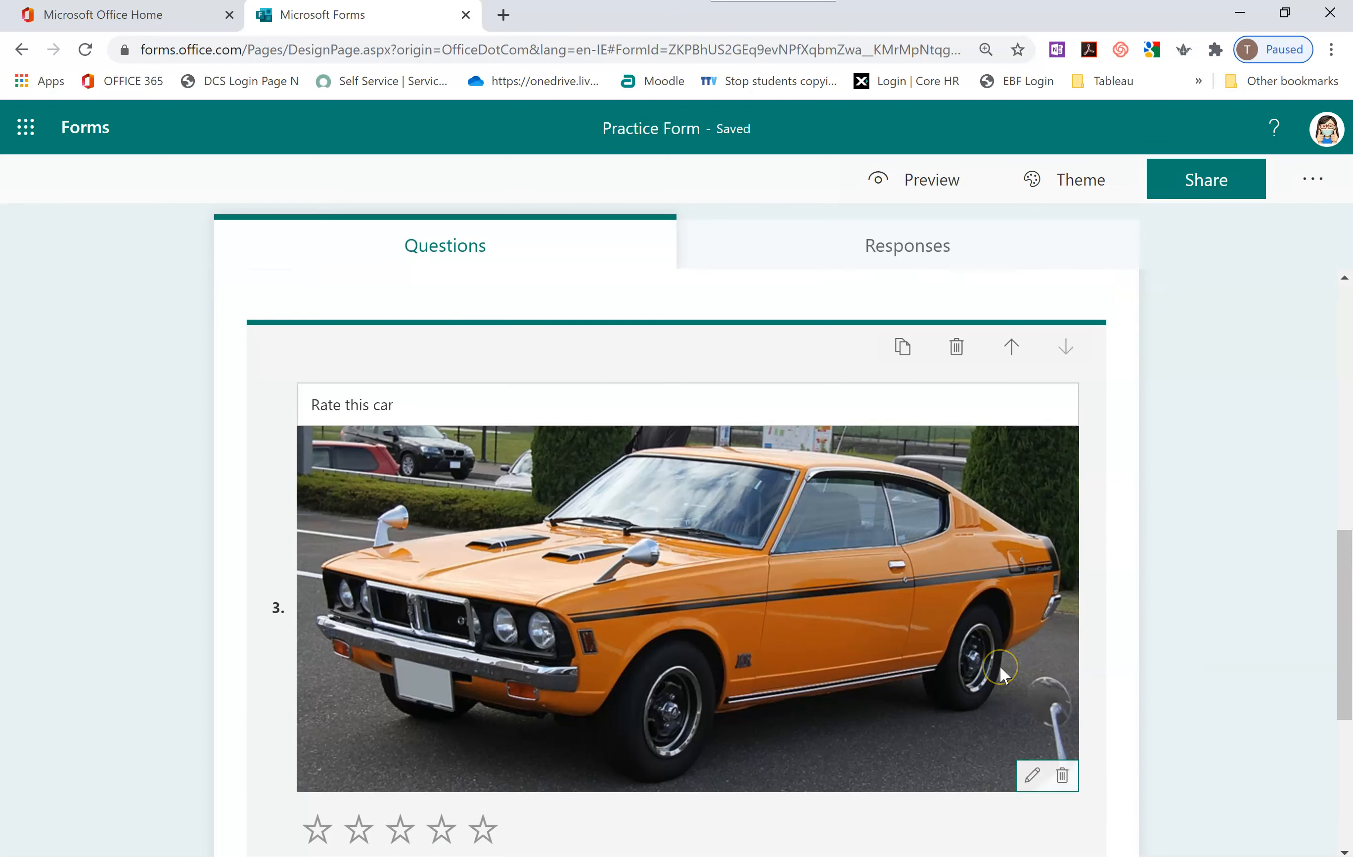
scroll(1000, 671, down, 5)
click(878, 807)
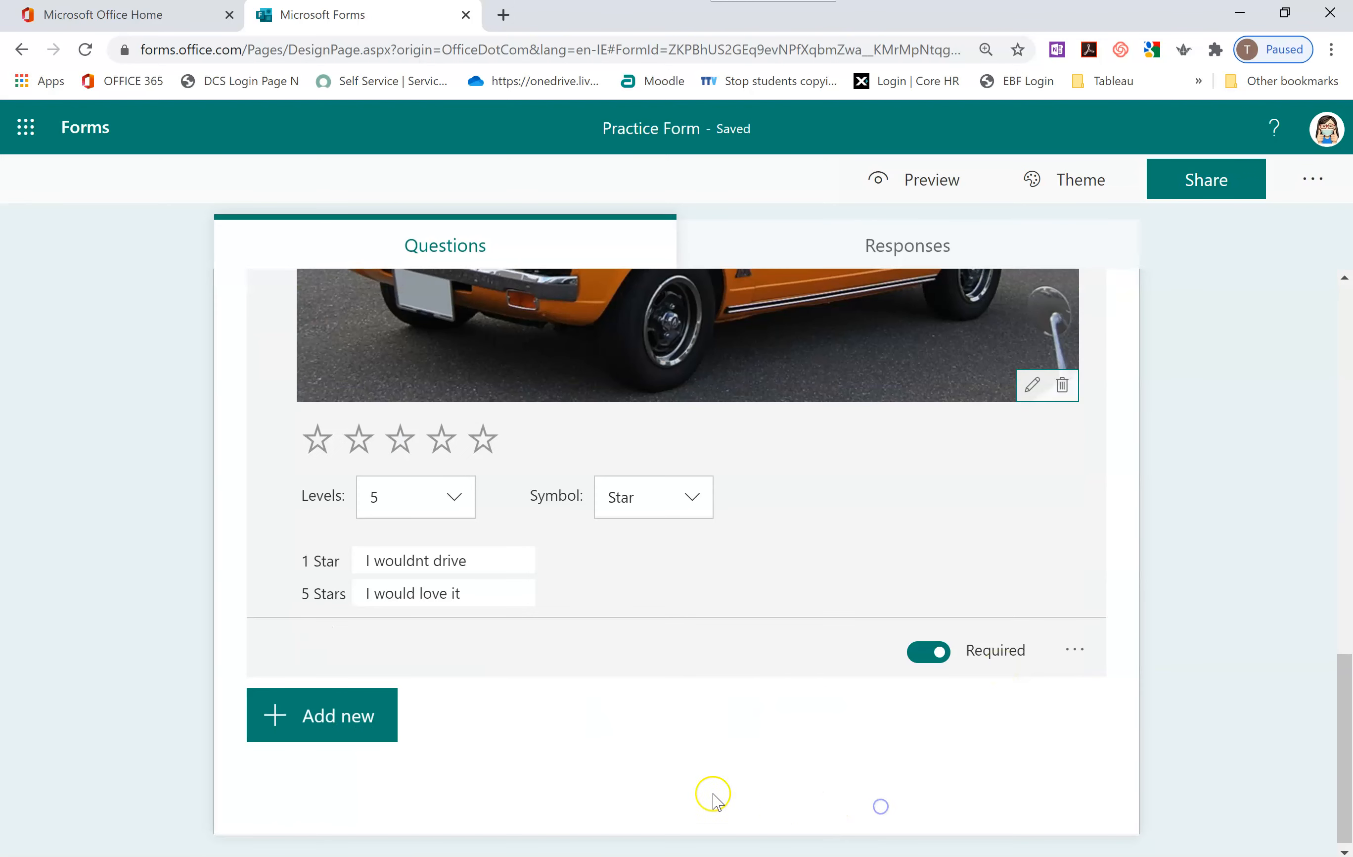
click(357, 736)
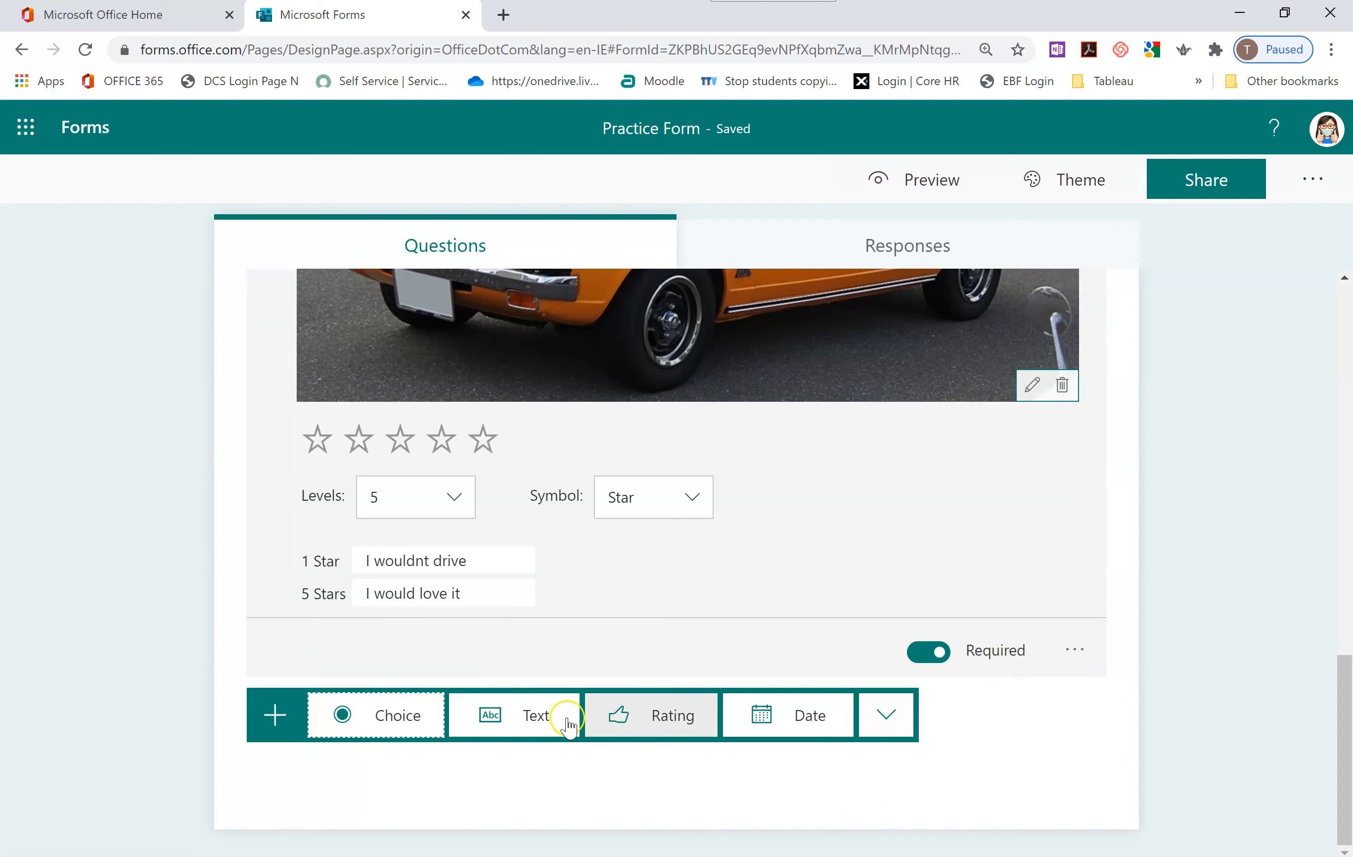
click(798, 724)
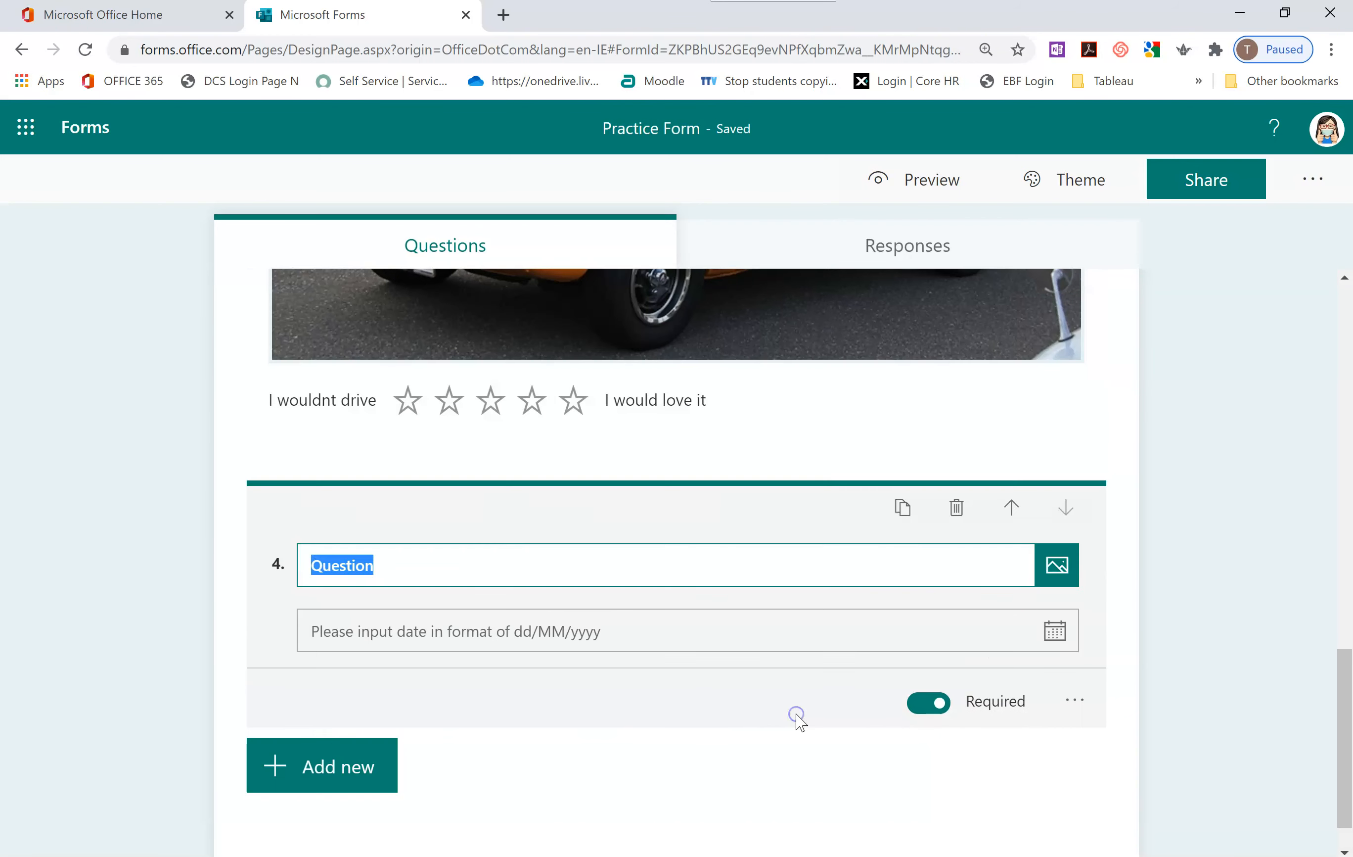
Word the new date question as "What is your date of birth?" and check which additional options it offers
scroll(716, 575, up, 2)
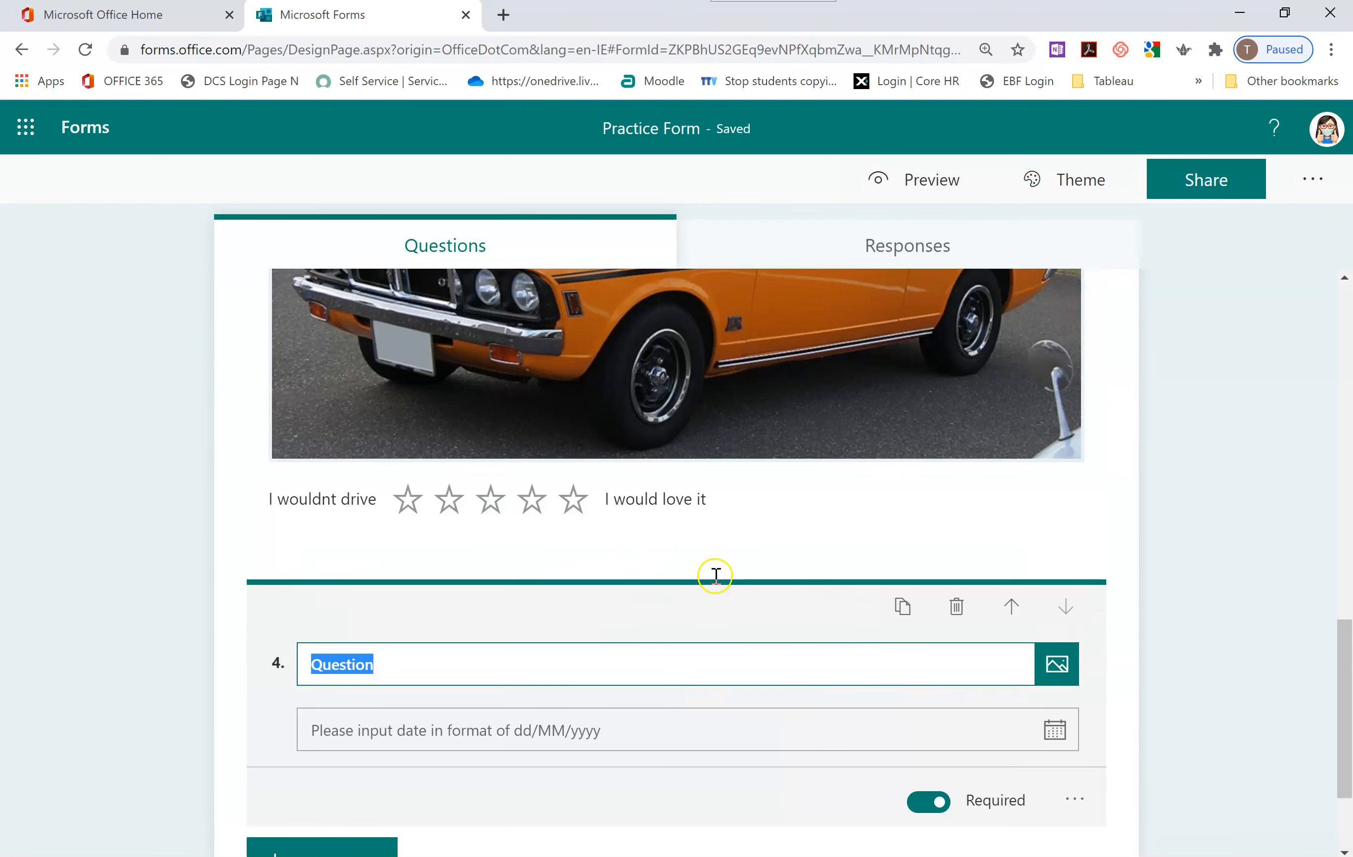
scroll(714, 580, up, 2)
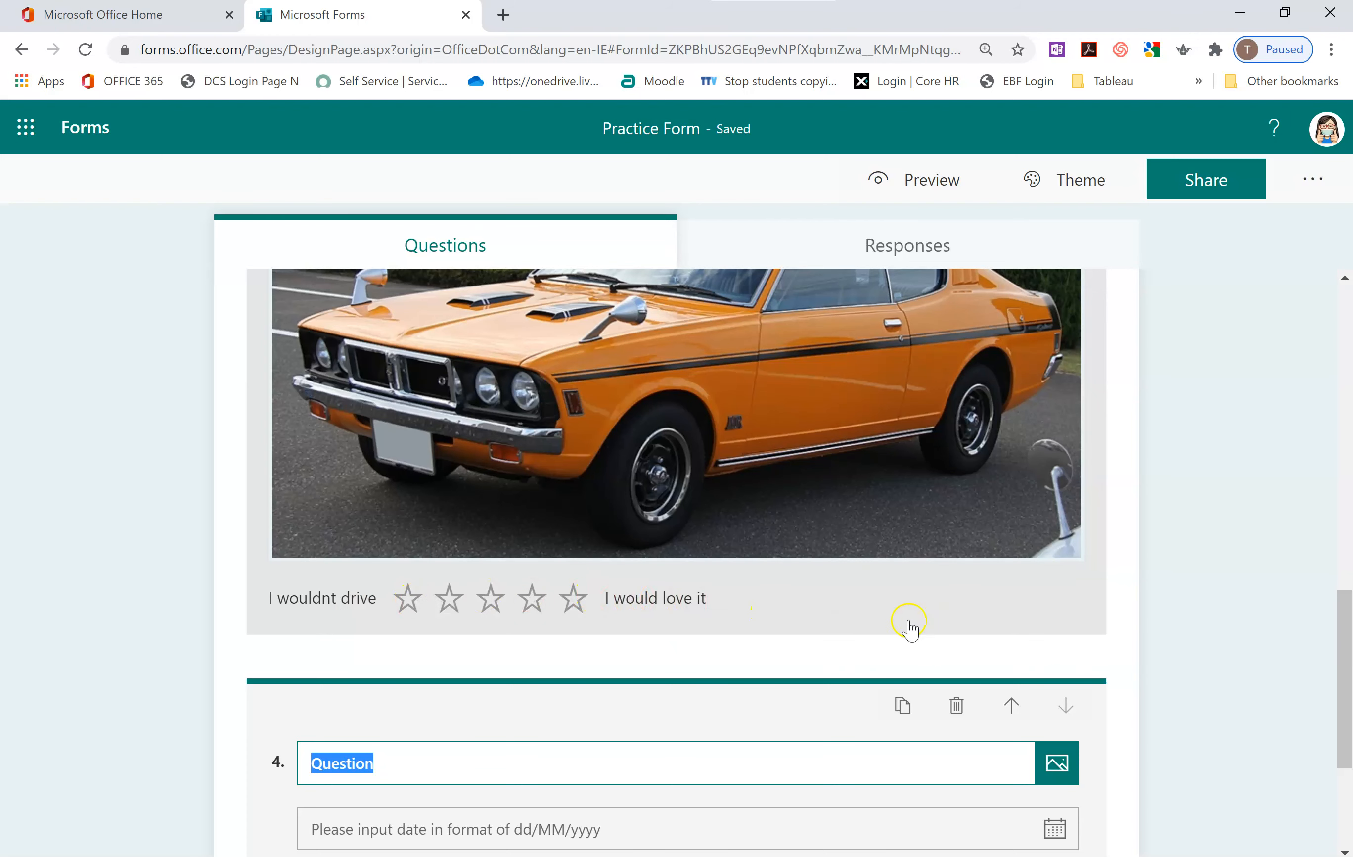
scroll(917, 624, up, 2)
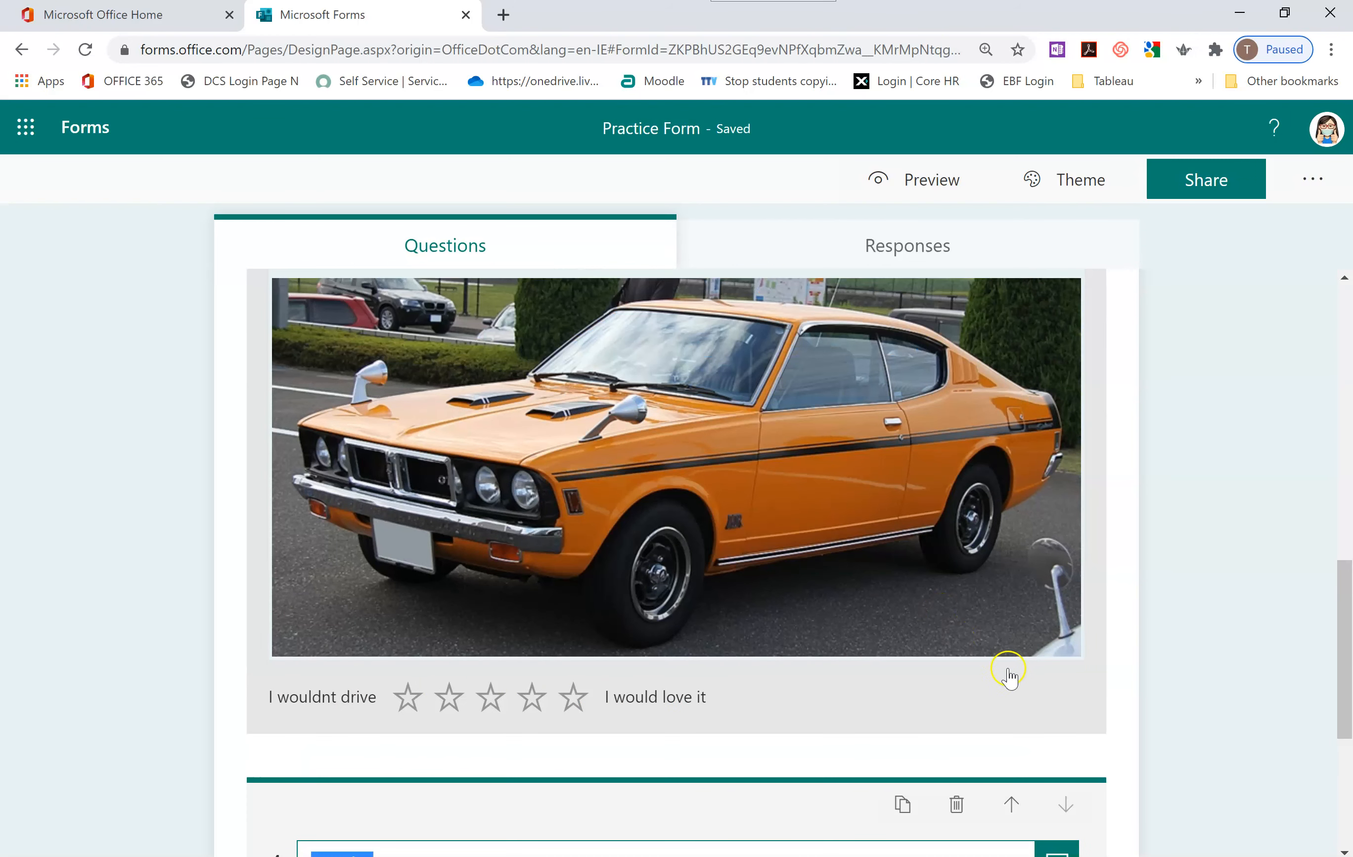
scroll(1019, 708, up, 4)
scroll(1007, 674, down, 10)
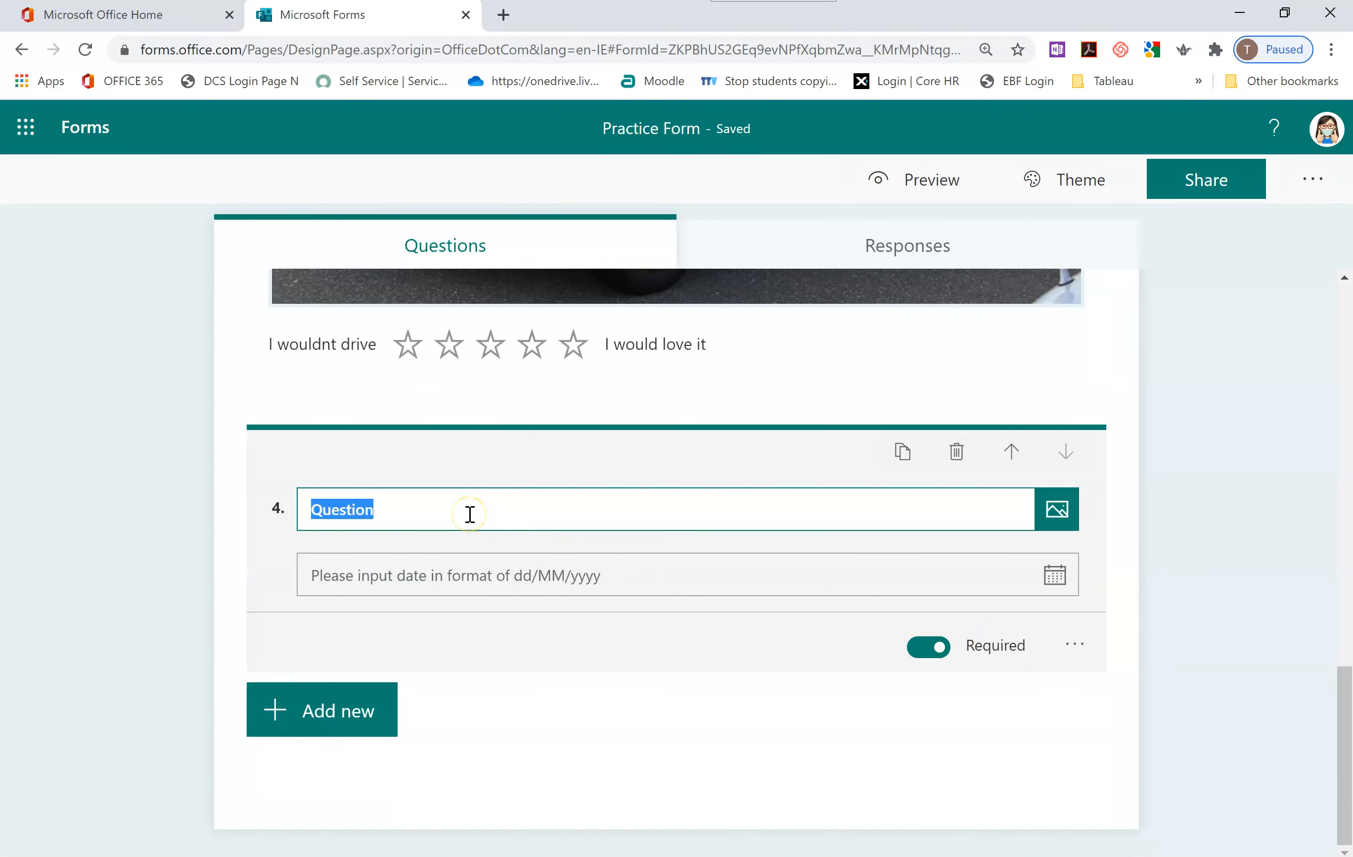
text(What is your date of birth?)
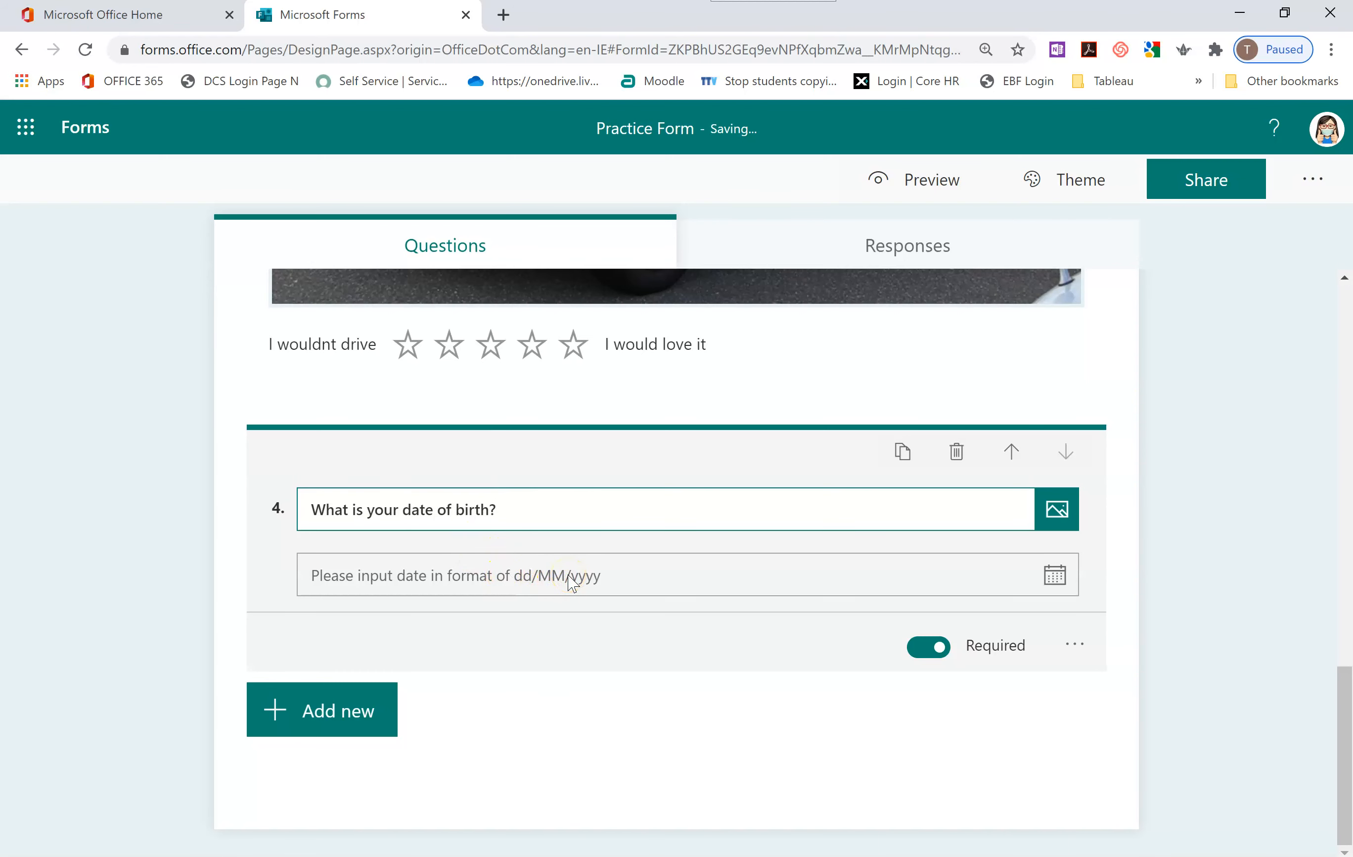
click(1077, 646)
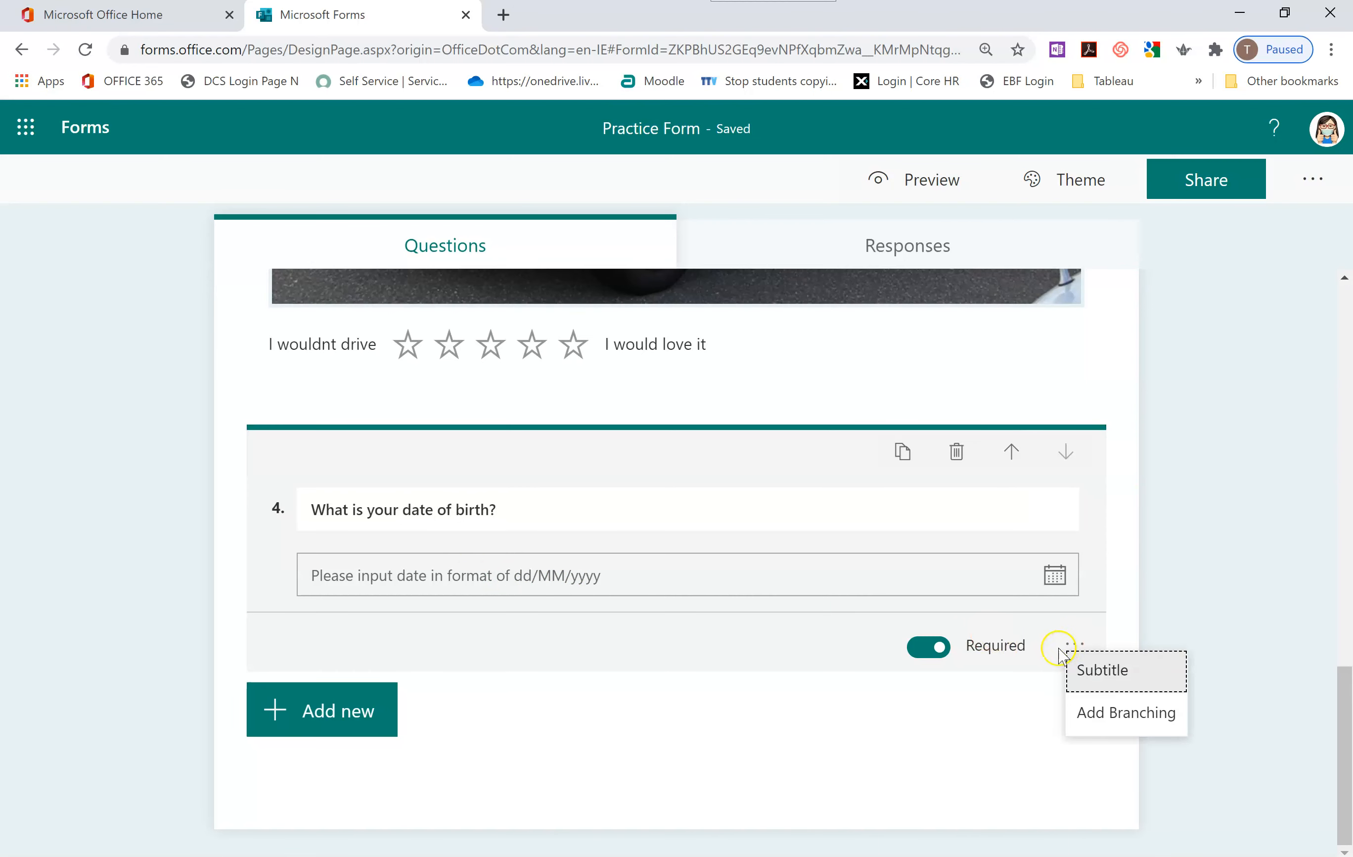
click(1144, 593)
click(1153, 608)
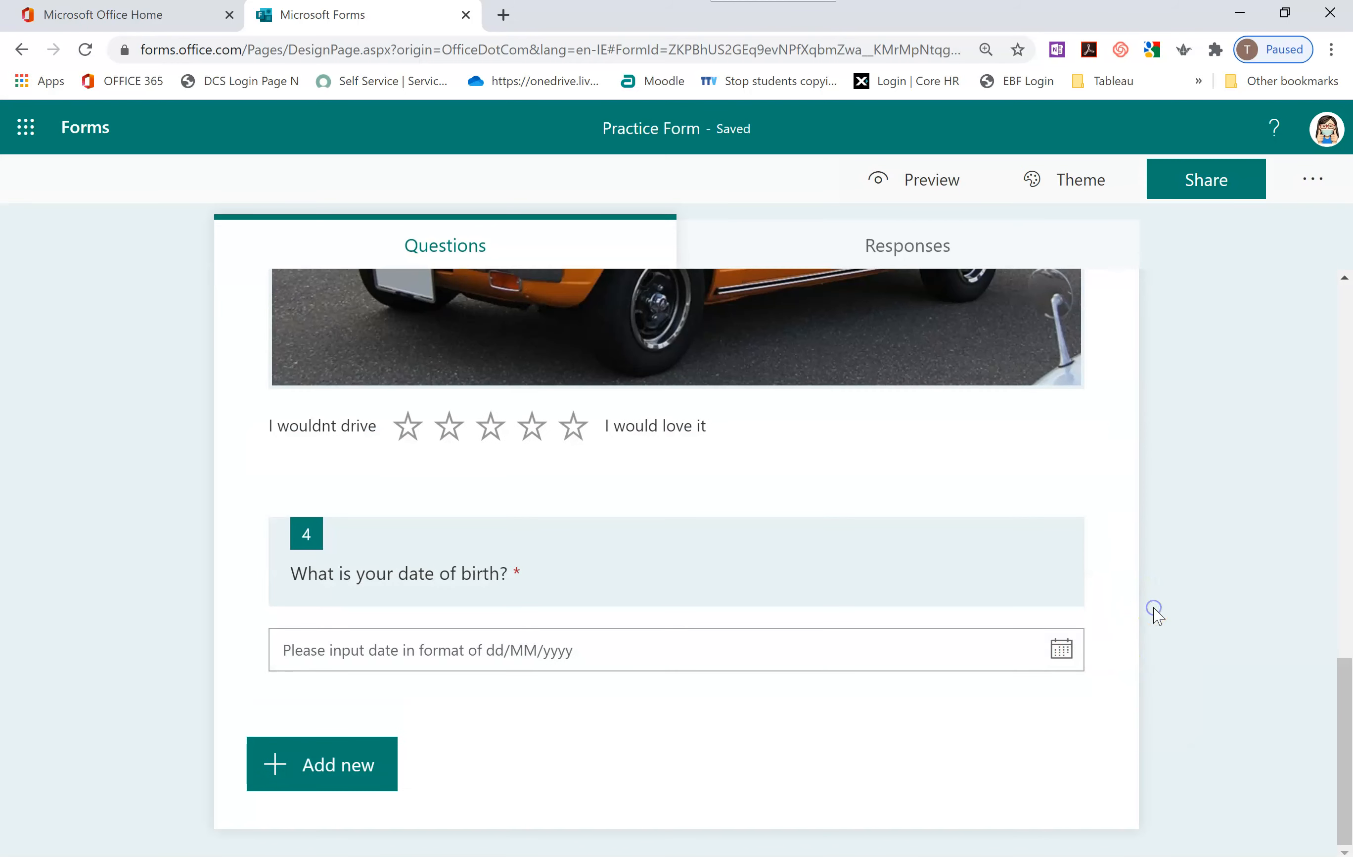
Review the form's questions and change the form title to "Cars"
scroll(1118, 660, up, 15)
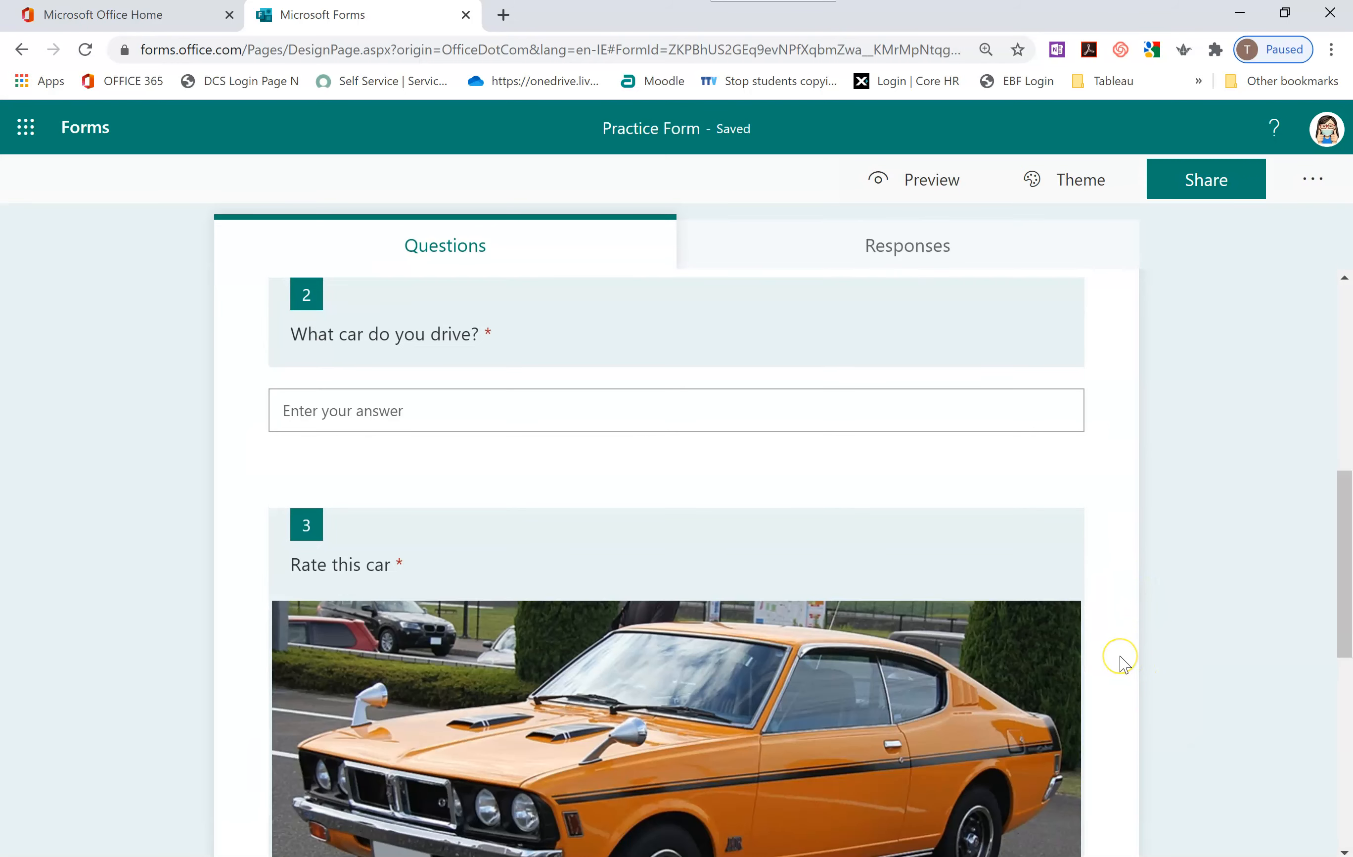
scroll(1124, 664, down, 15)
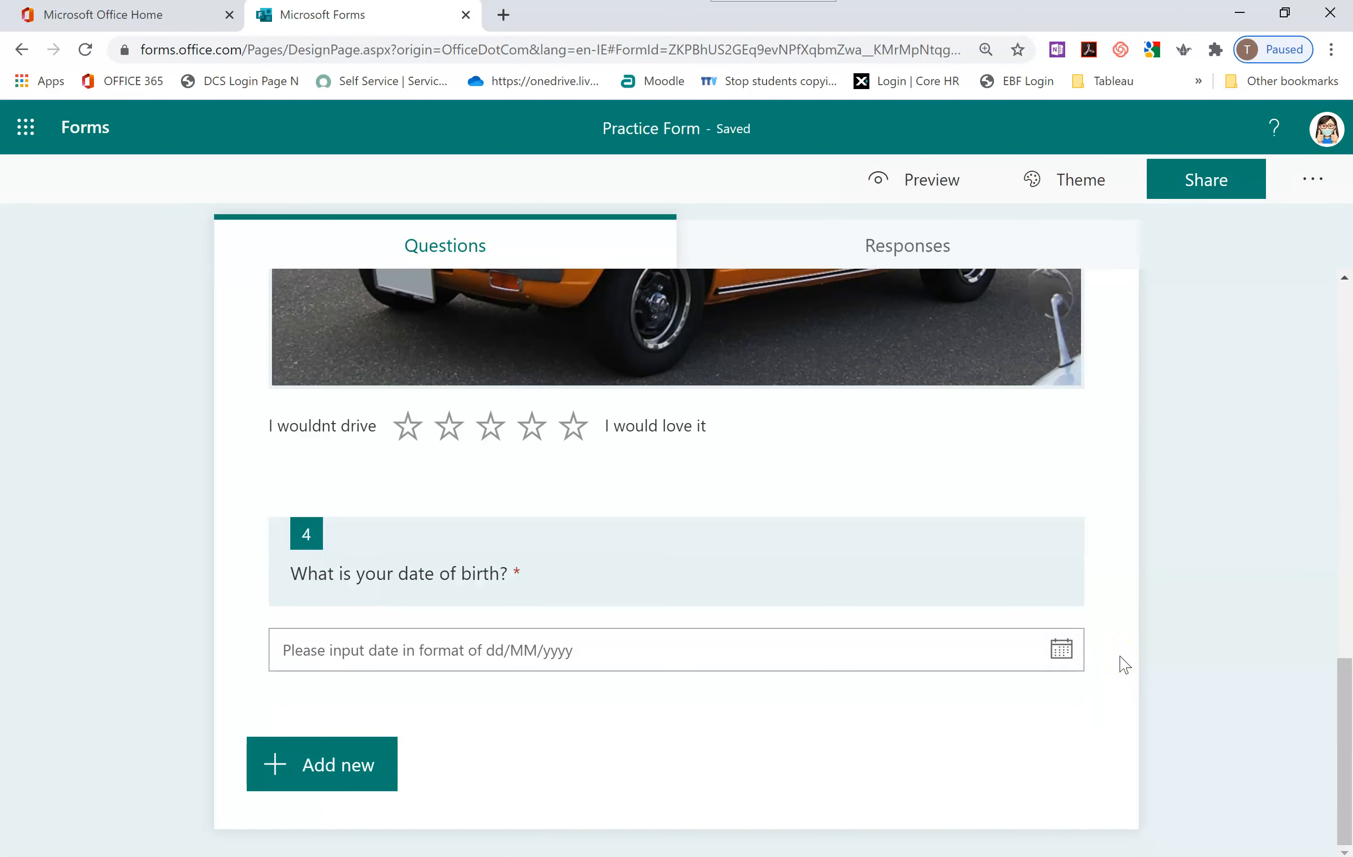
scroll(1129, 700, up, 15)
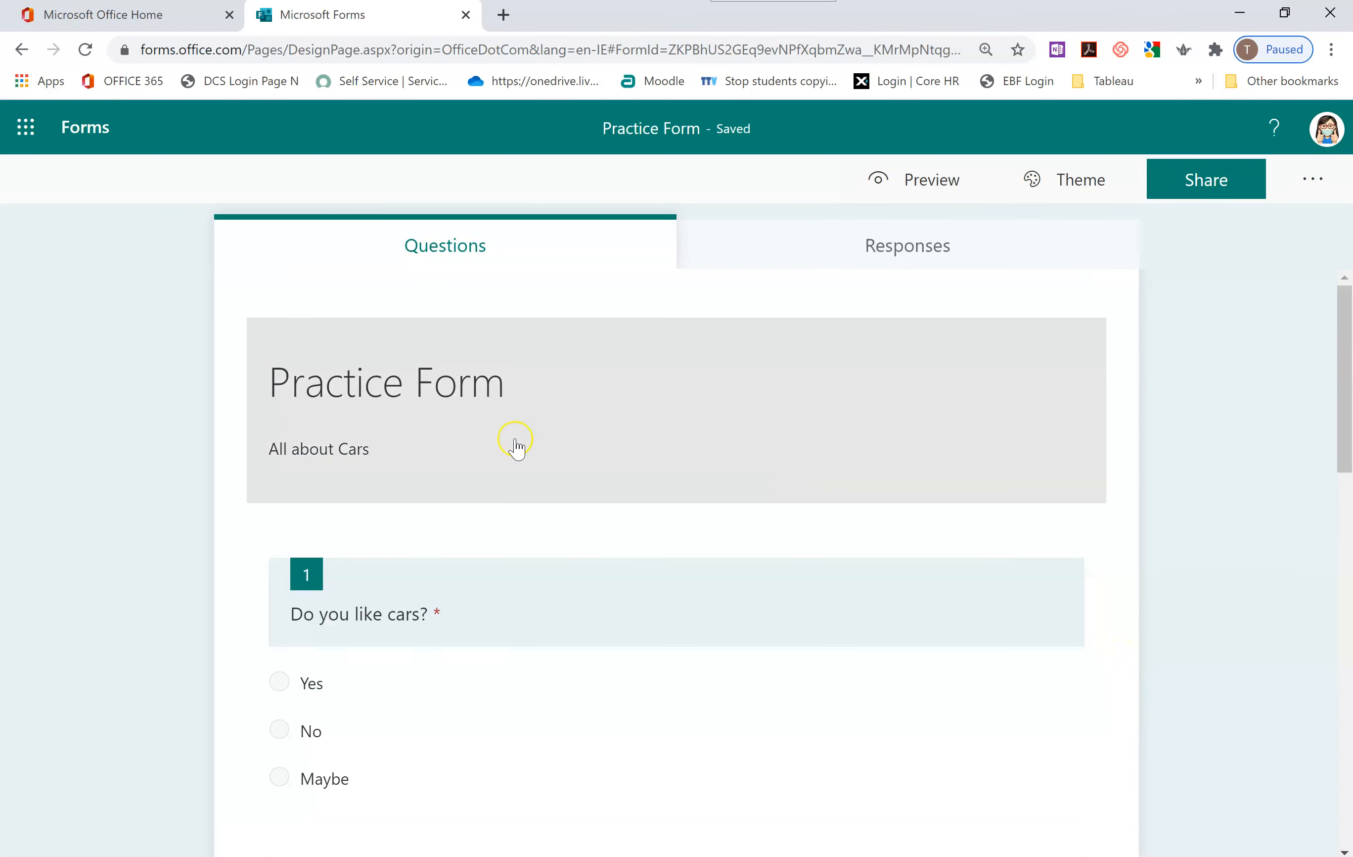
click(308, 374)
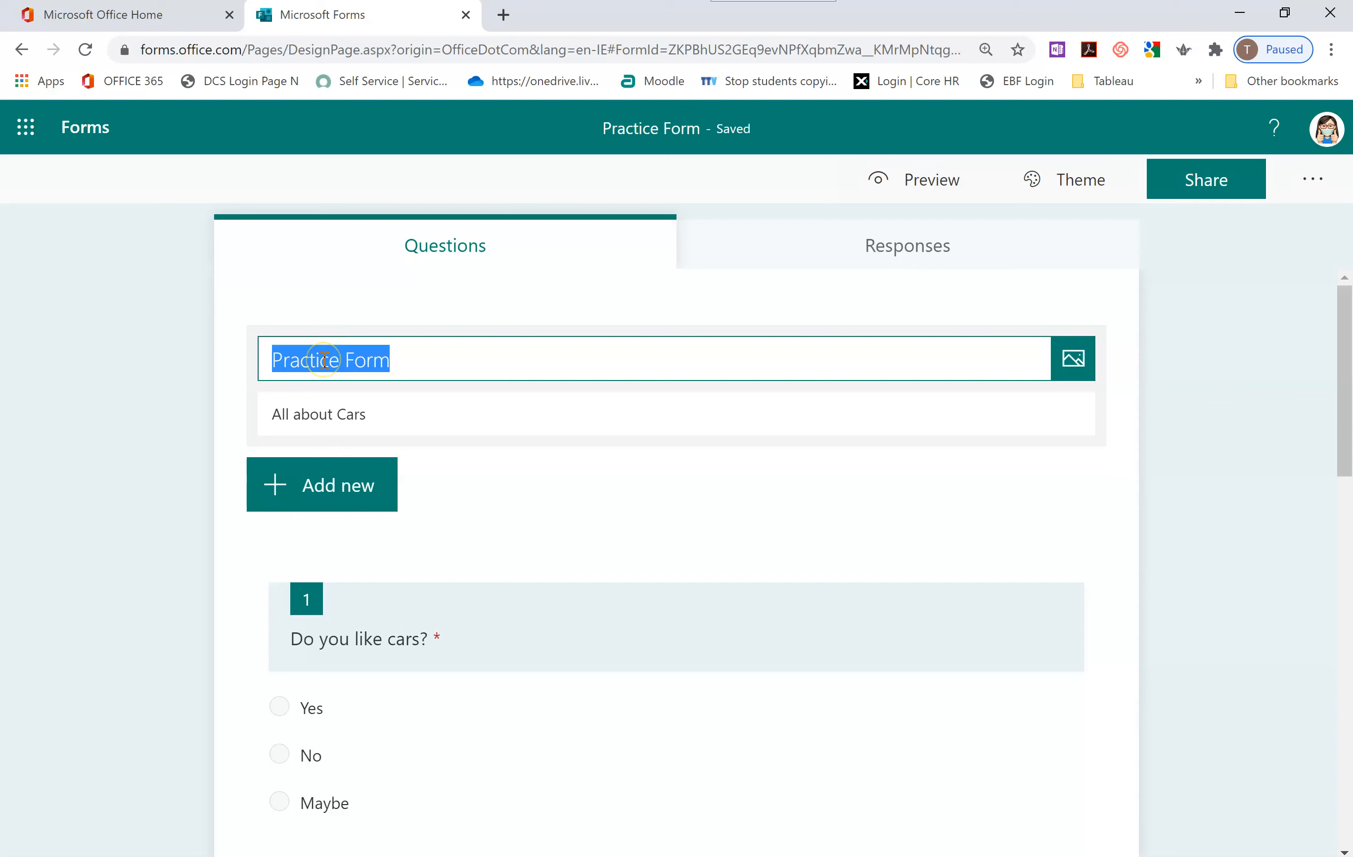
text(Cars)
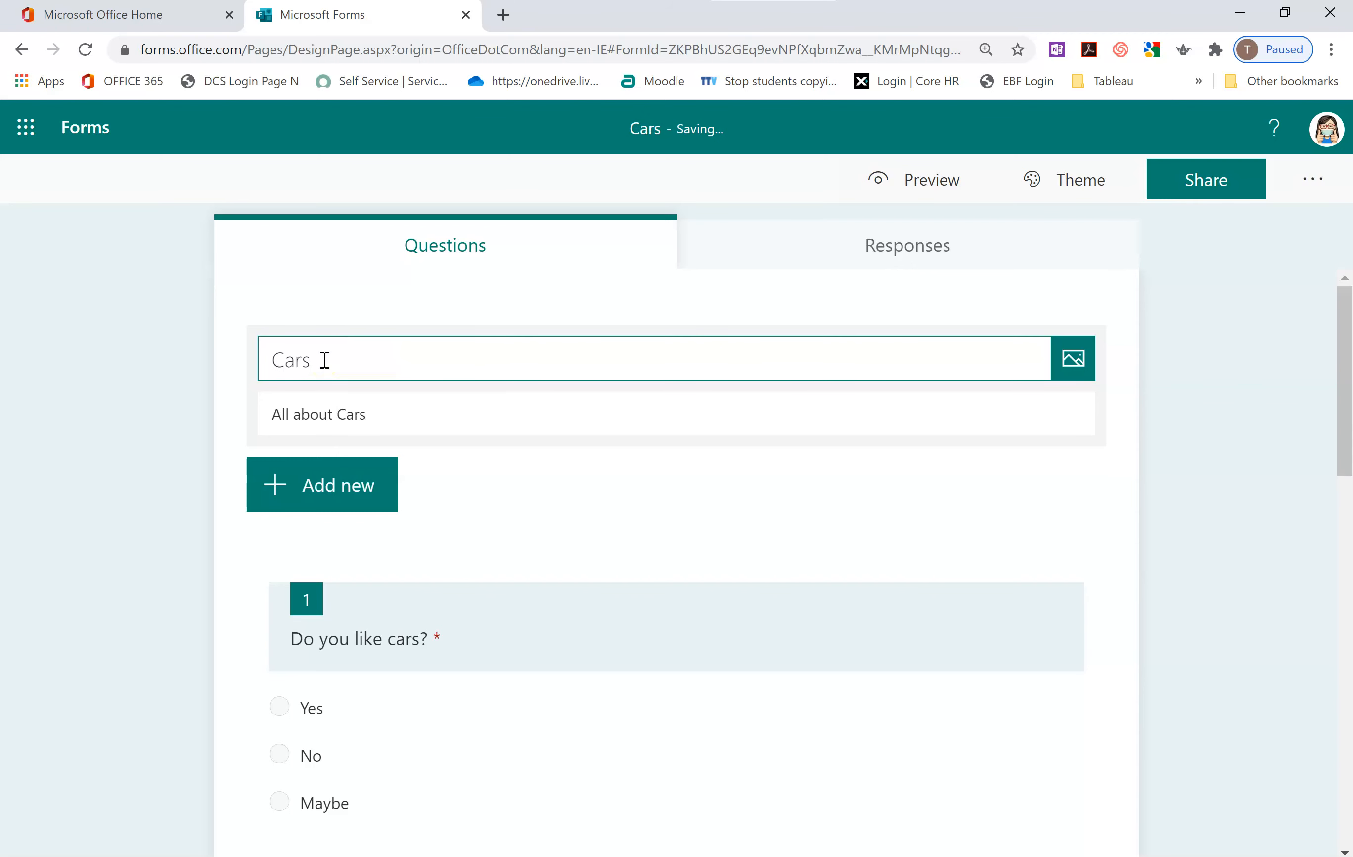
click(1179, 423)
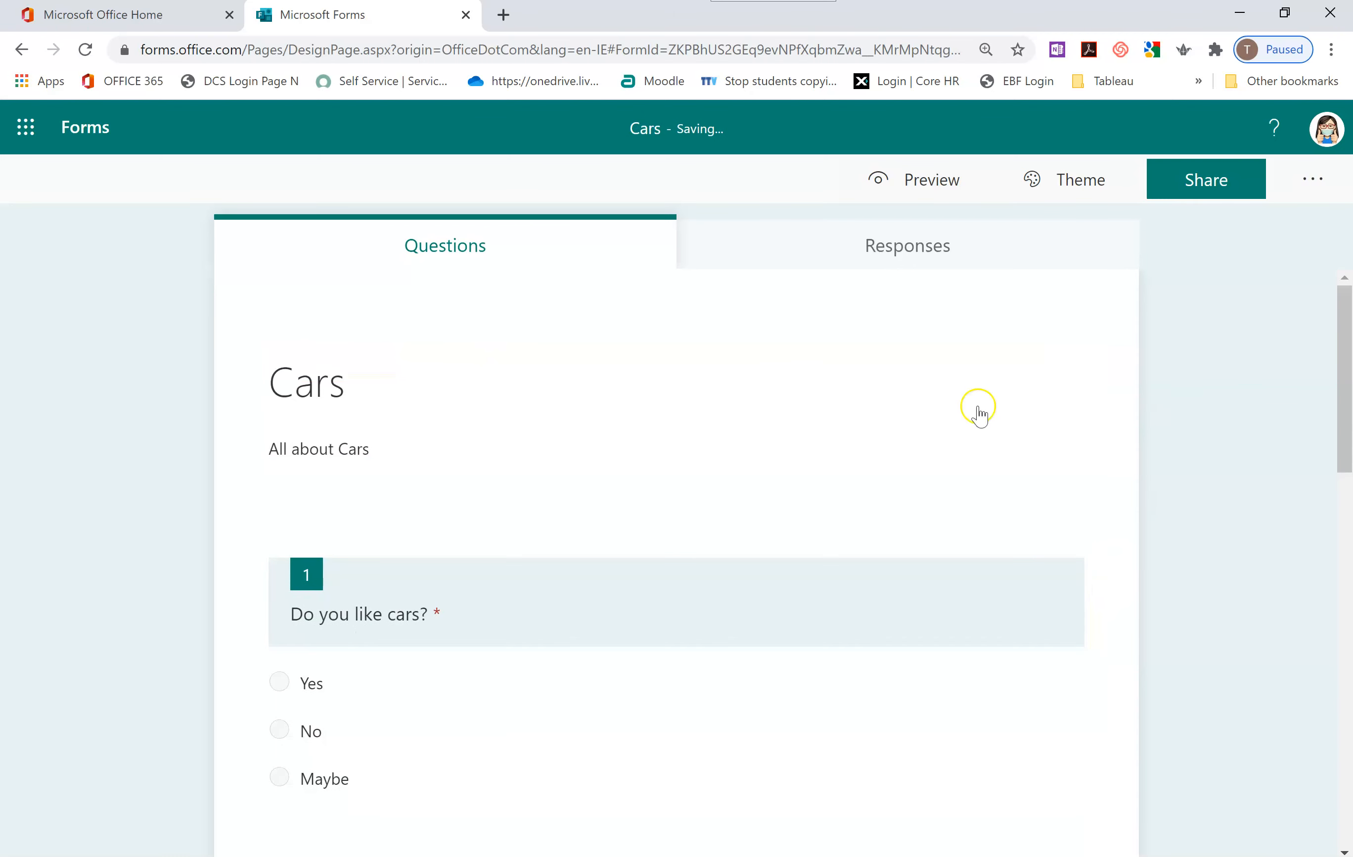
Insert the orange Mitsubishi Galant GTO picture from the "Mitsubishi GTO" image search into the form's title header
click(936, 357)
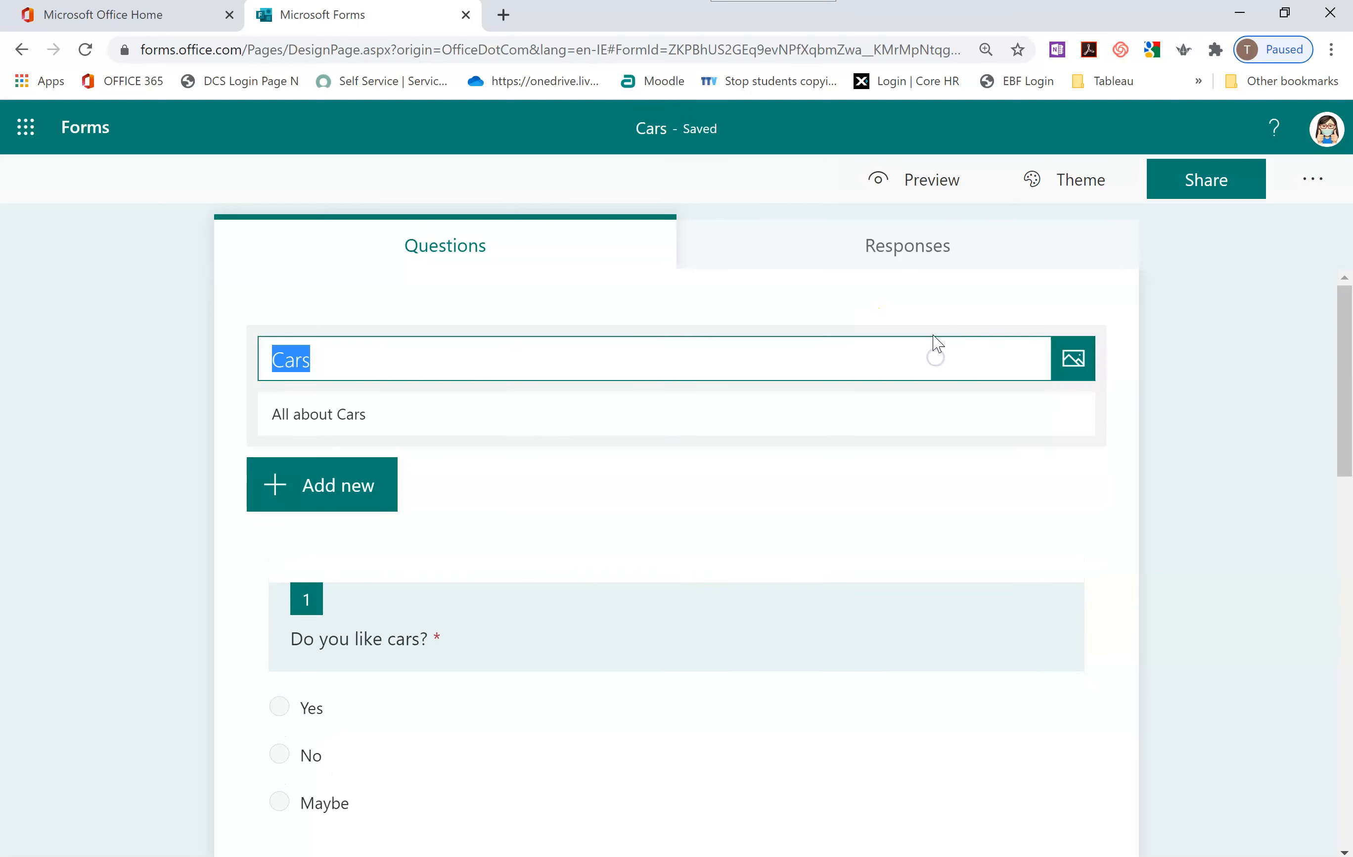
click(1075, 363)
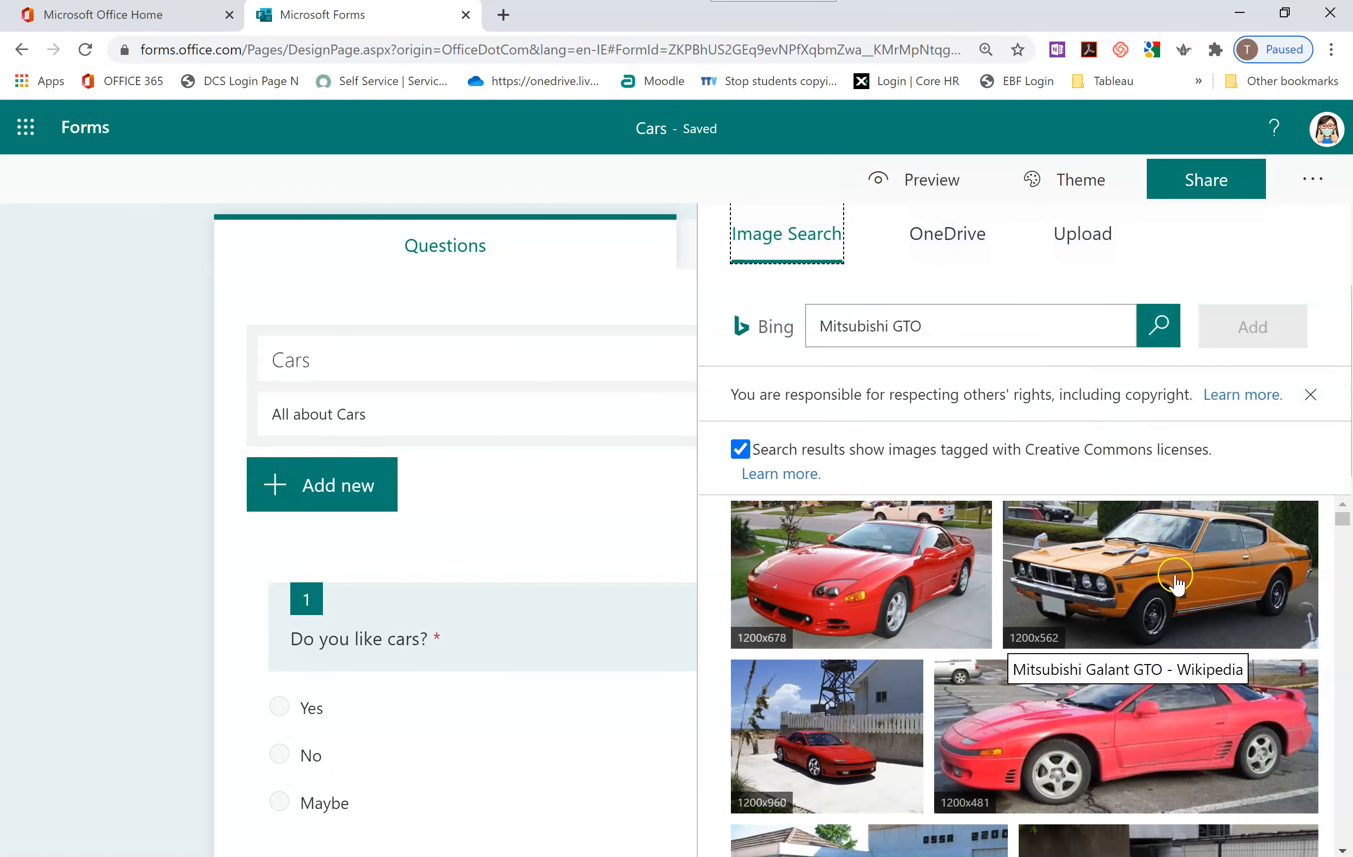
click(1176, 580)
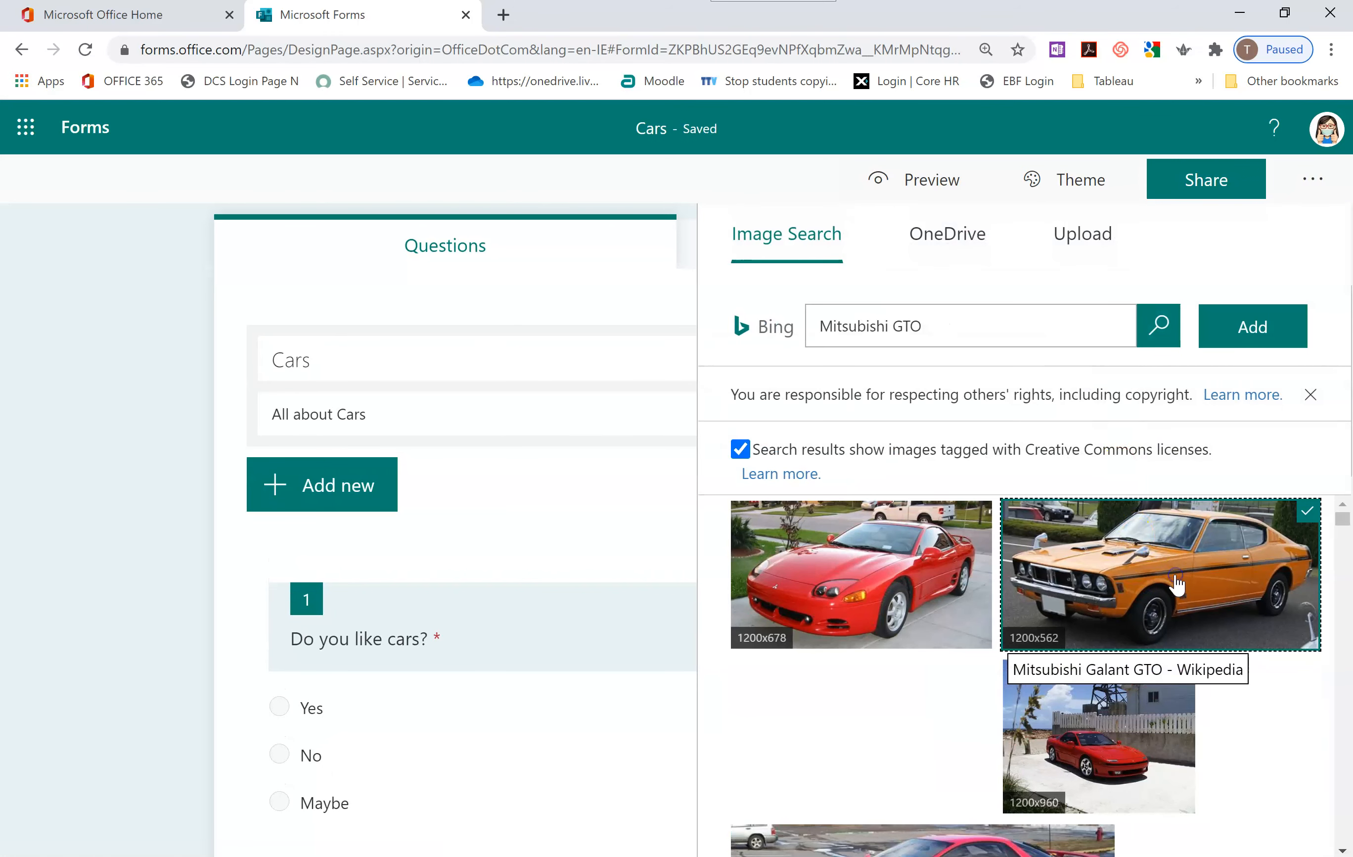
click(1256, 328)
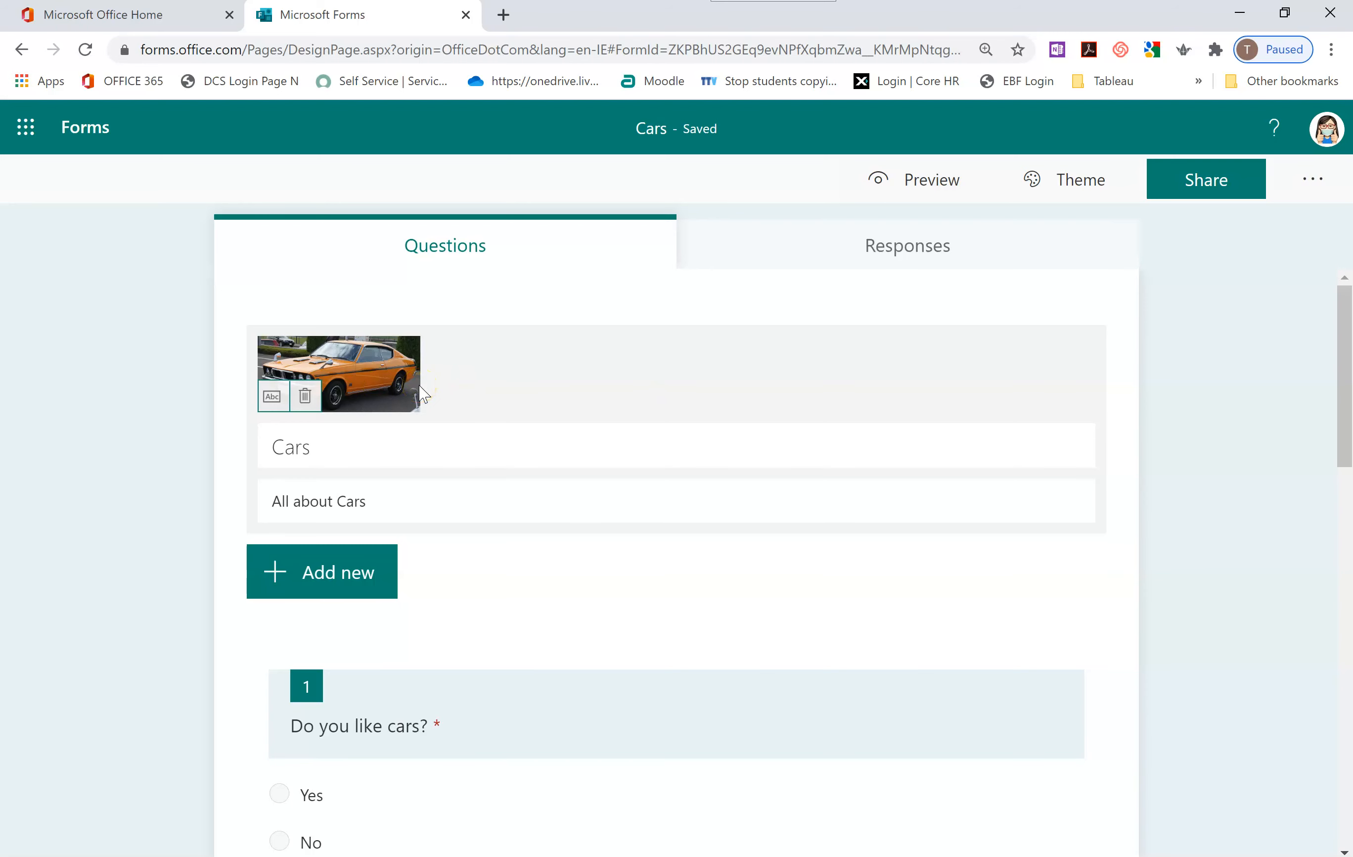
Try several colour and illustrated themes on the form and settle on the blue one with hands around a desk and computer screen
scroll(892, 695, down, 10)
scroll(882, 686, up, 10)
click(1081, 195)
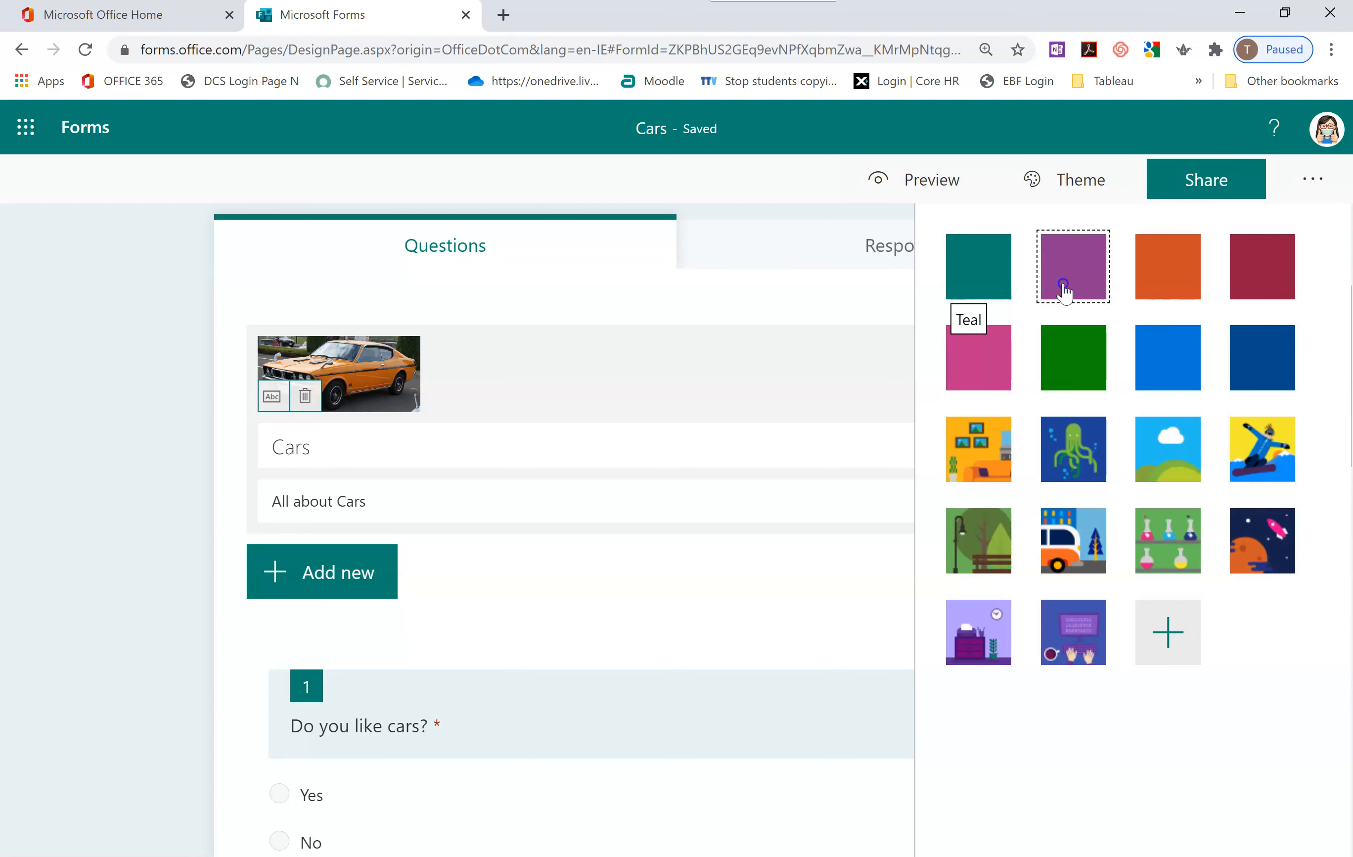
click(1090, 284)
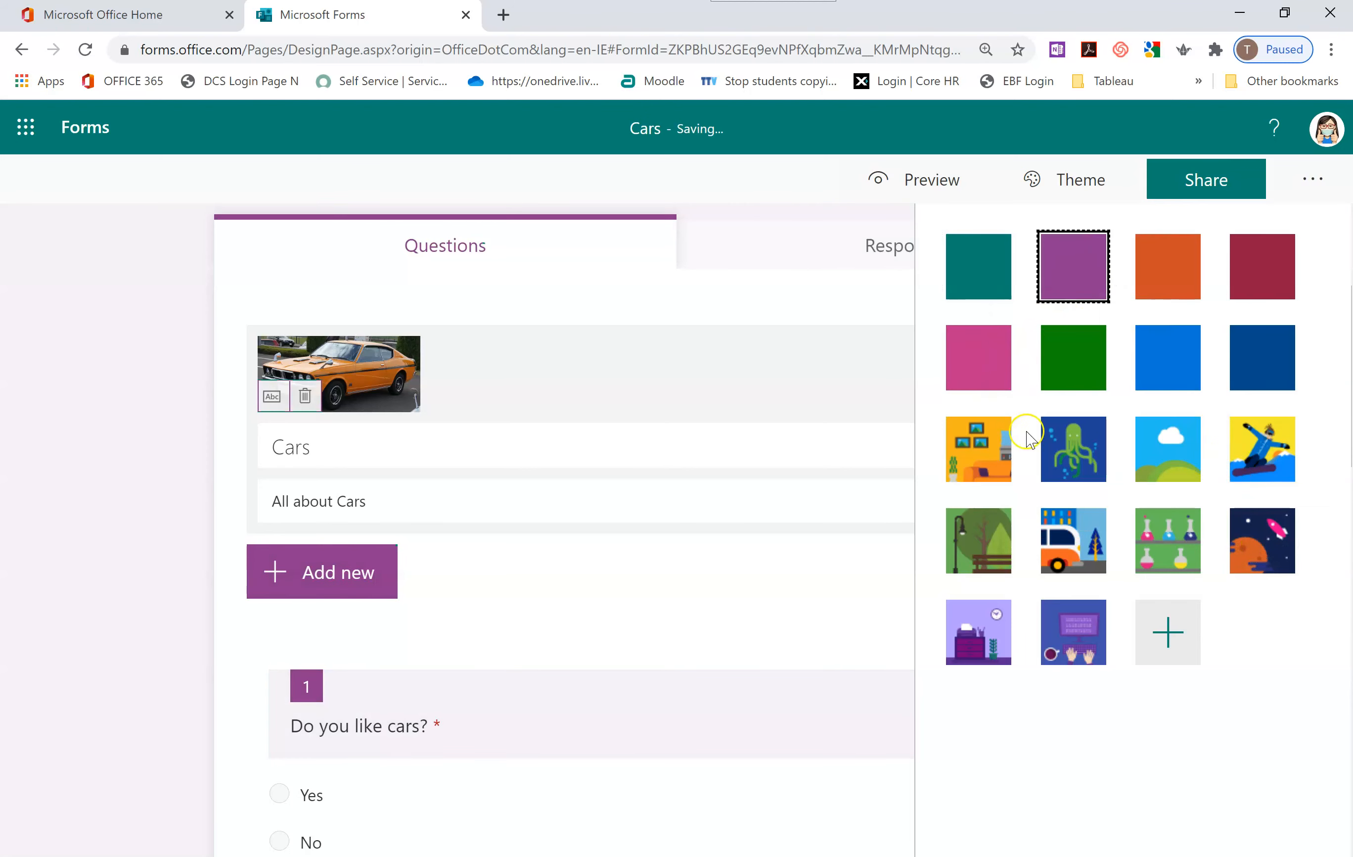
click(1002, 478)
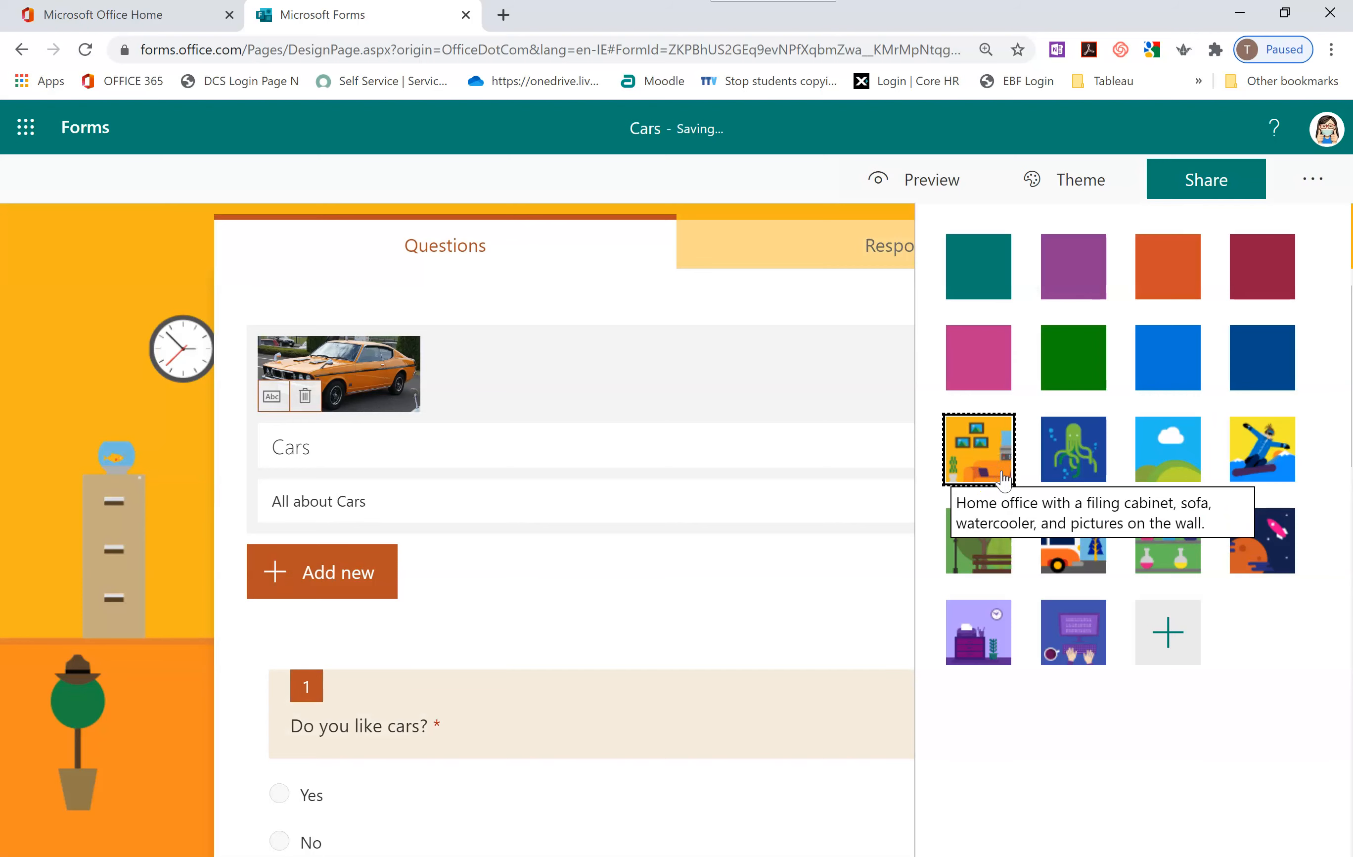
click(1246, 453)
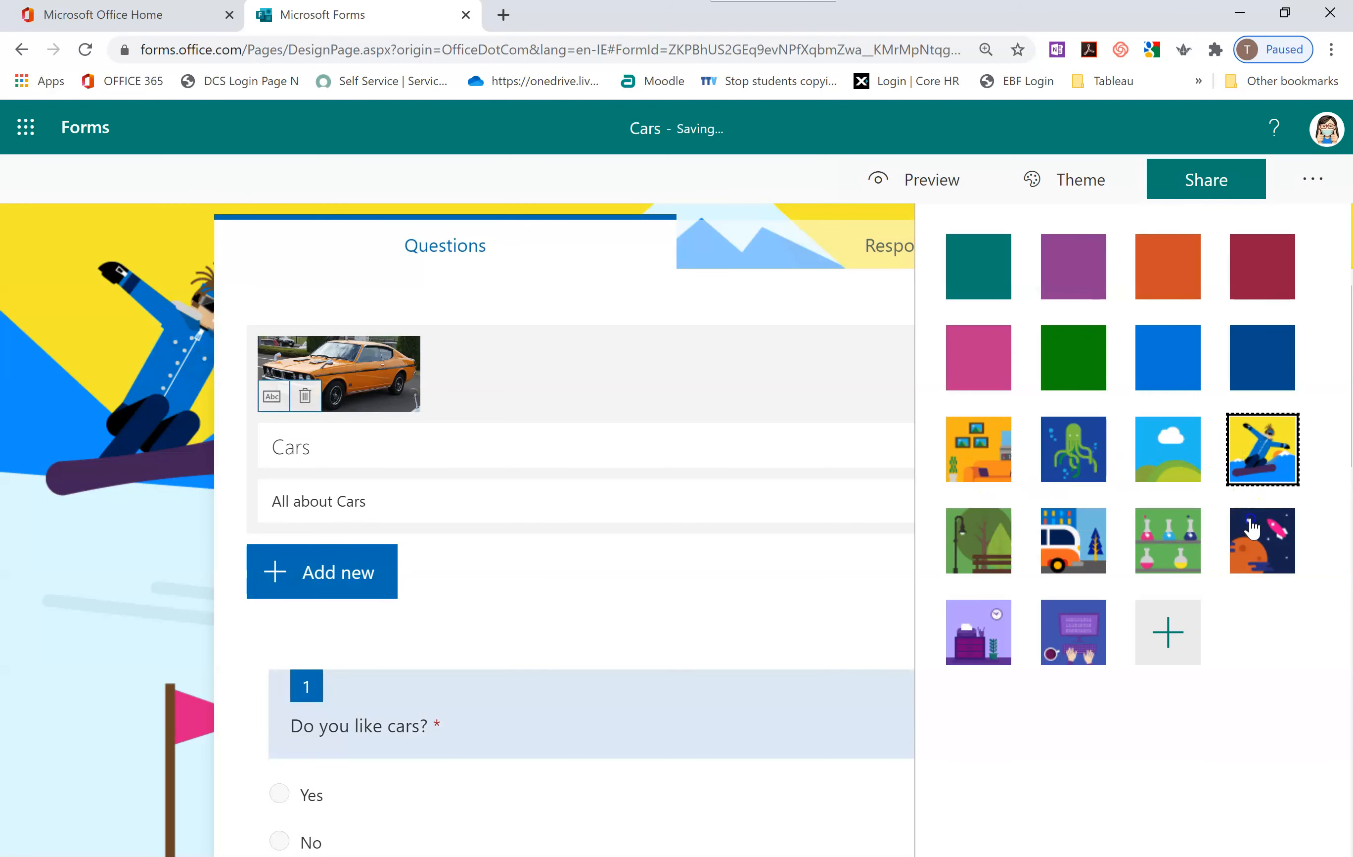
click(1241, 529)
click(1166, 539)
click(1075, 540)
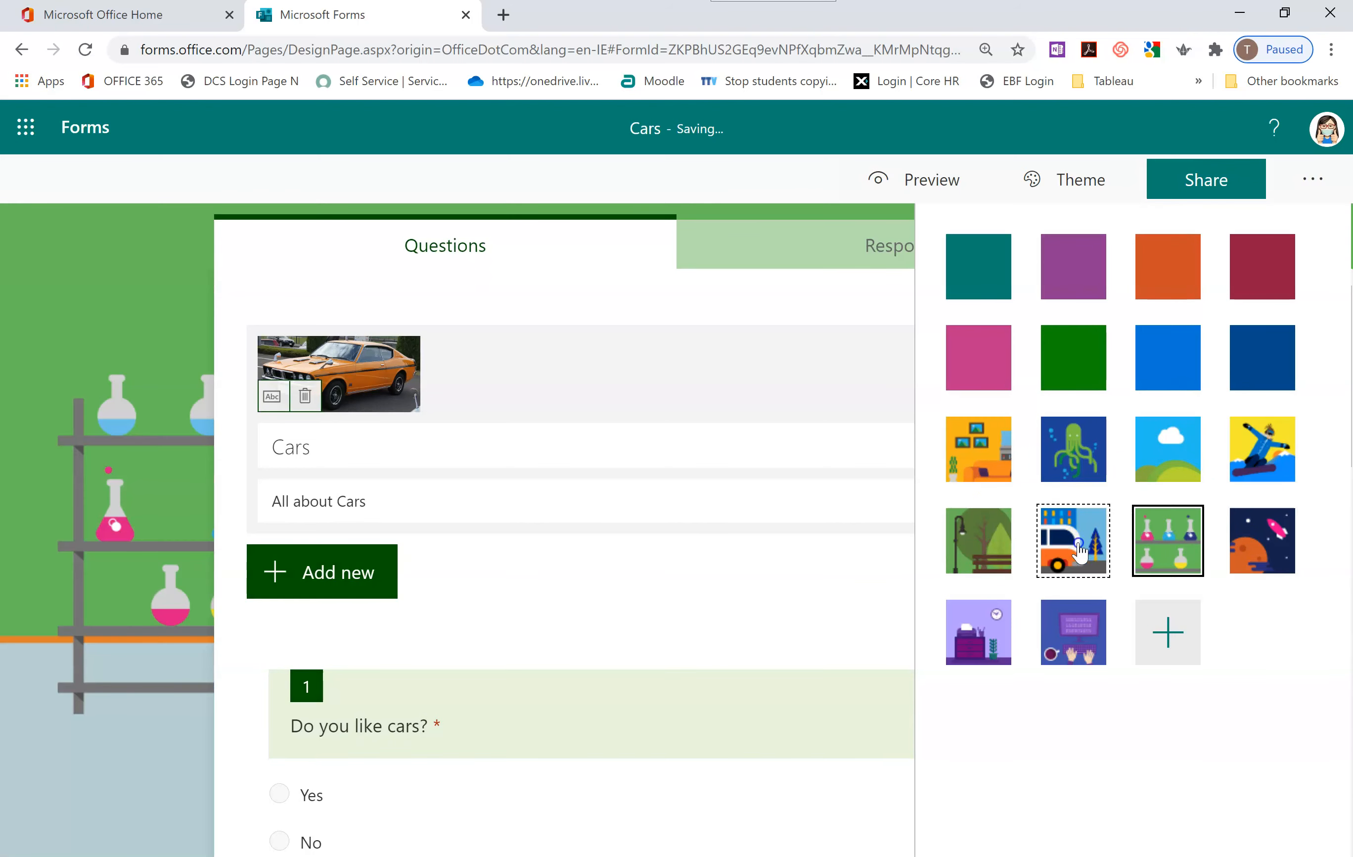
click(981, 549)
click(990, 648)
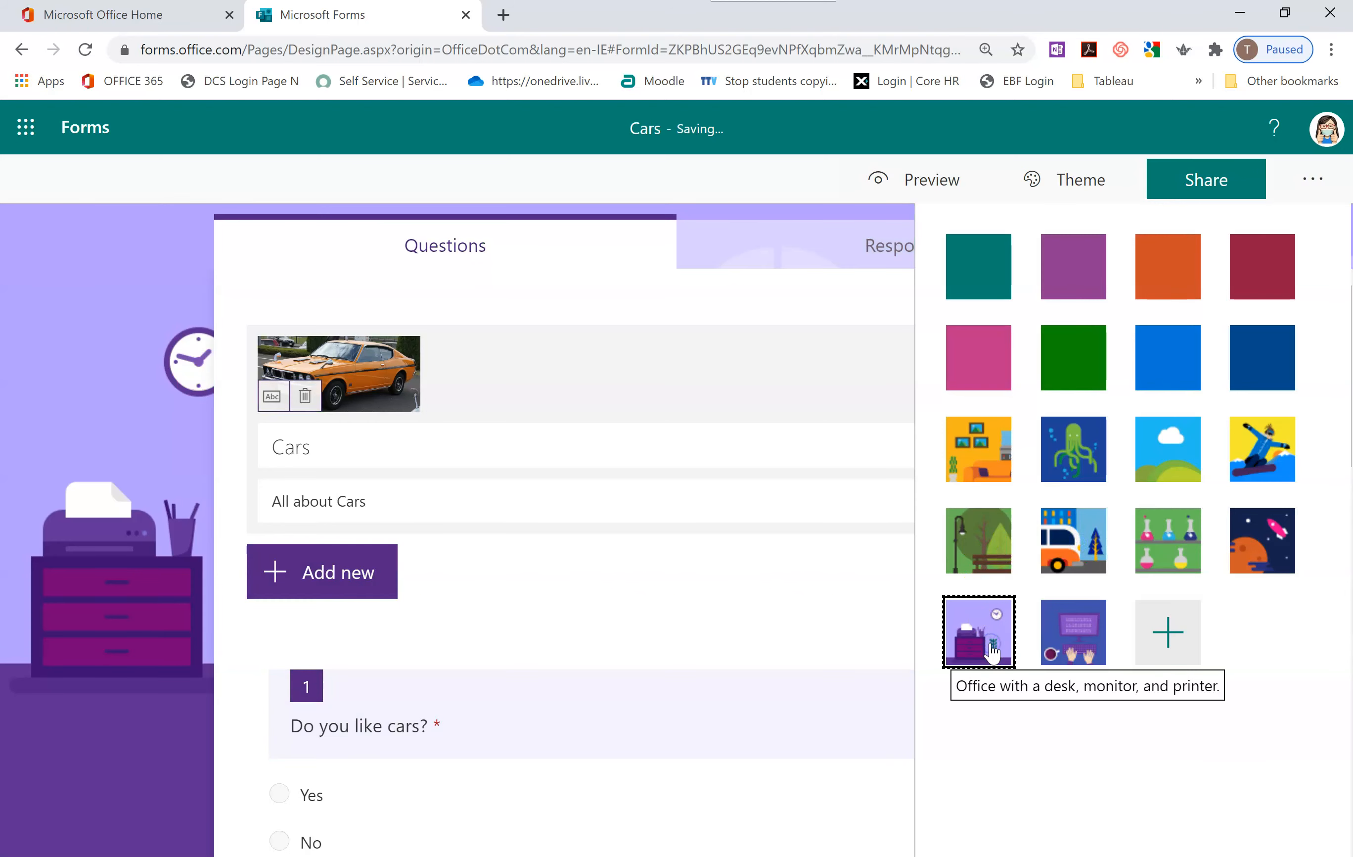
click(1073, 630)
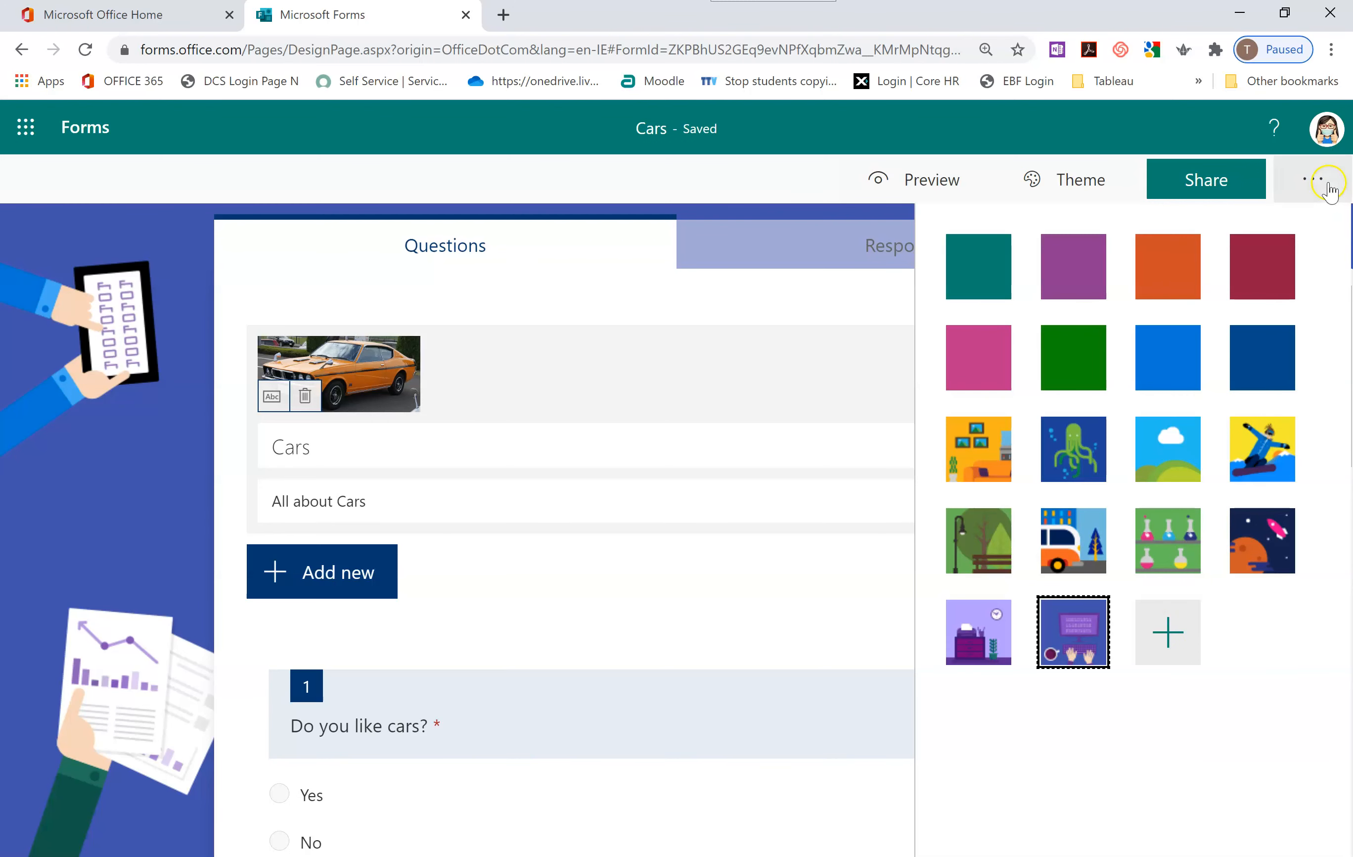
Check the form's additional options without changing any, and open the preview of the finished form
click(1312, 179)
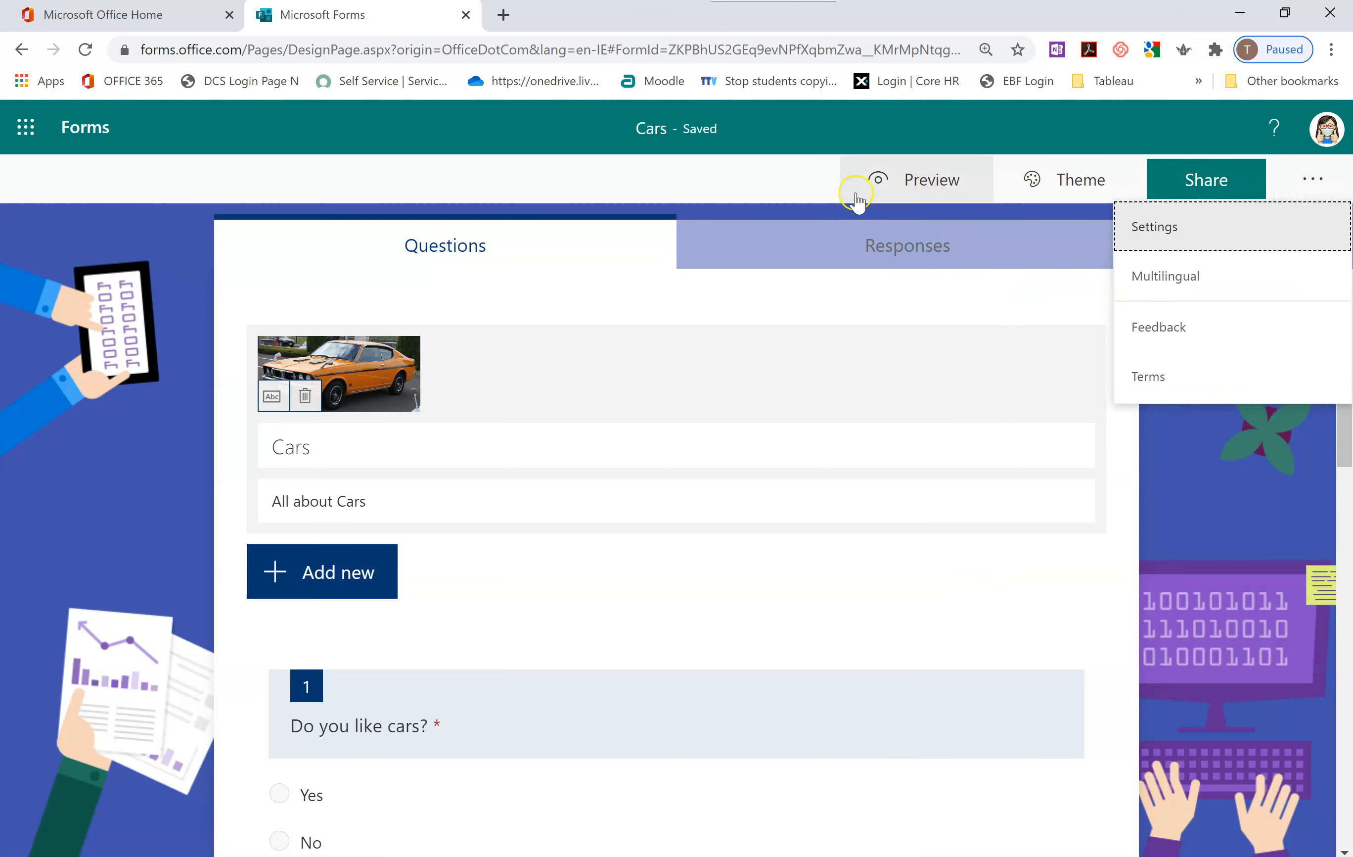
click(790, 195)
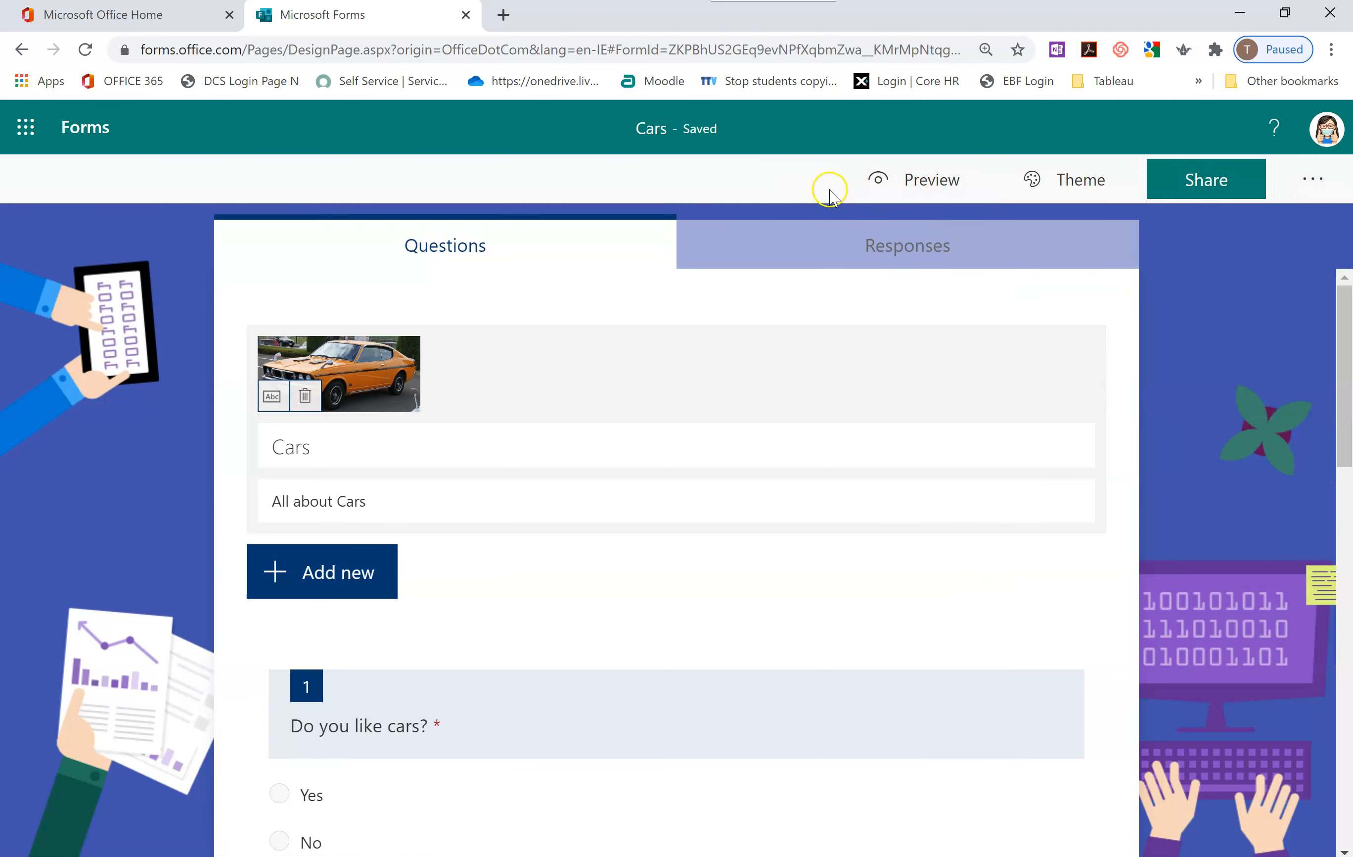
click(944, 191)
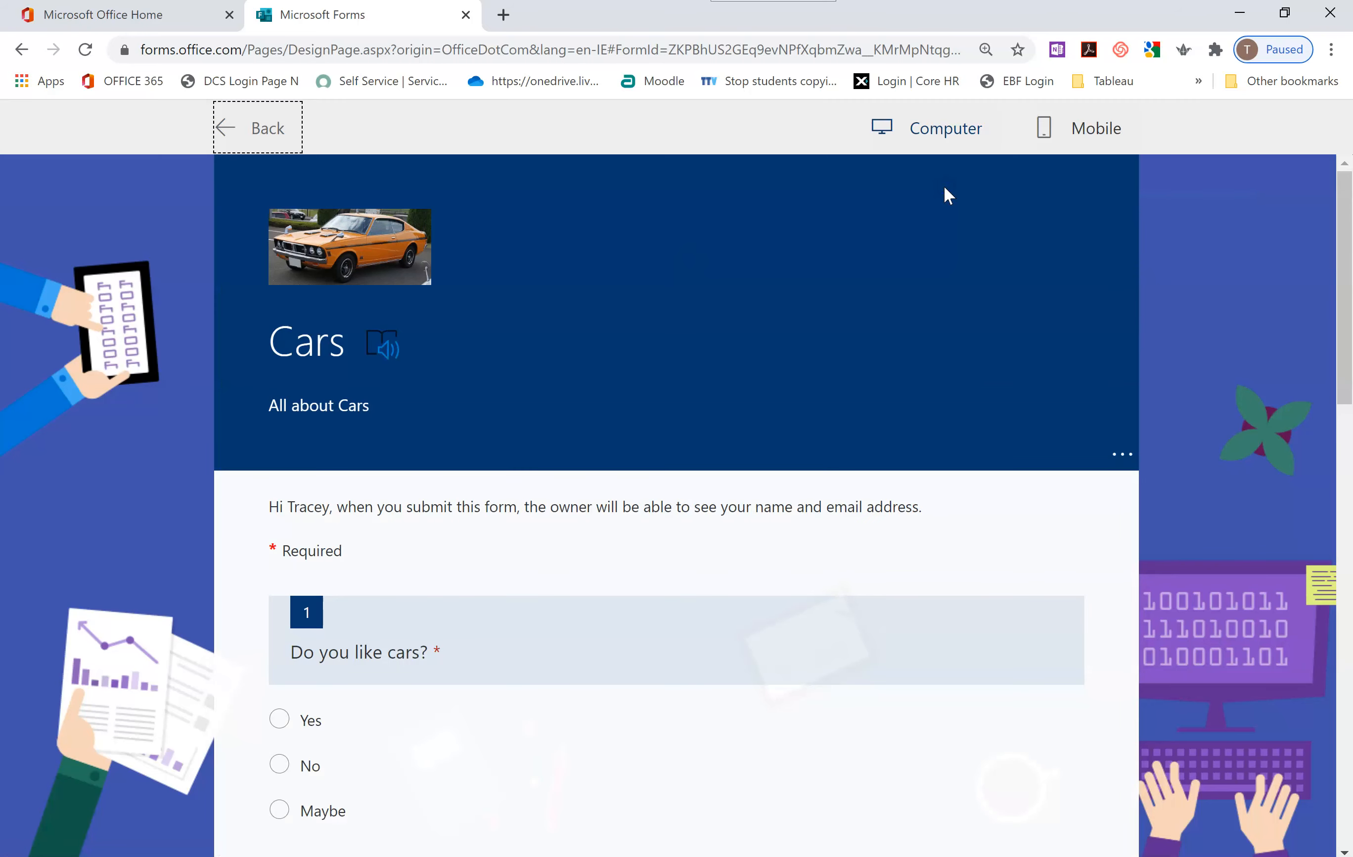
Review the whole "Cars" form in the computer preview, from the header through the questions to the submit area
click(1001, 328)
scroll(865, 521, down, 2)
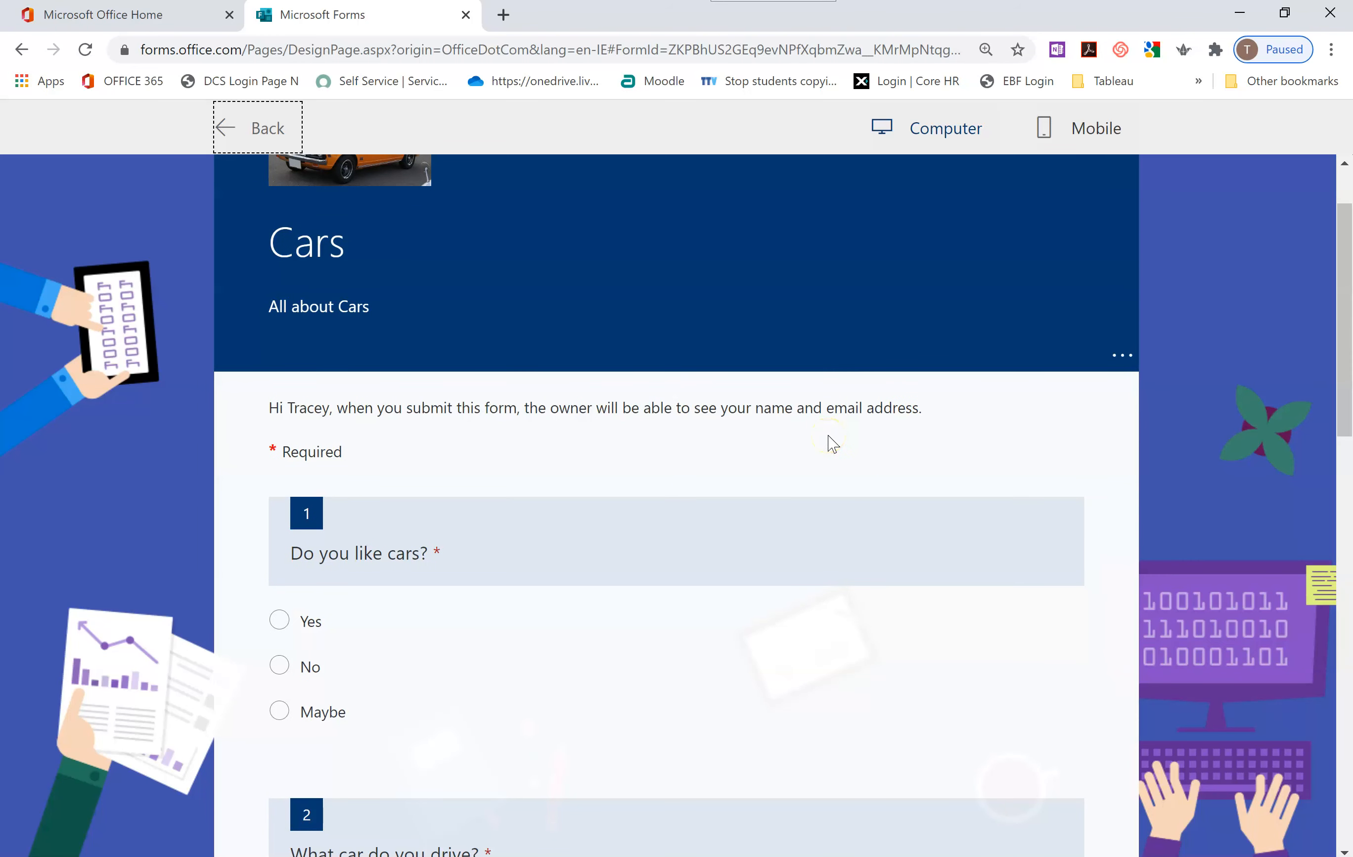
scroll(830, 443, down, 2)
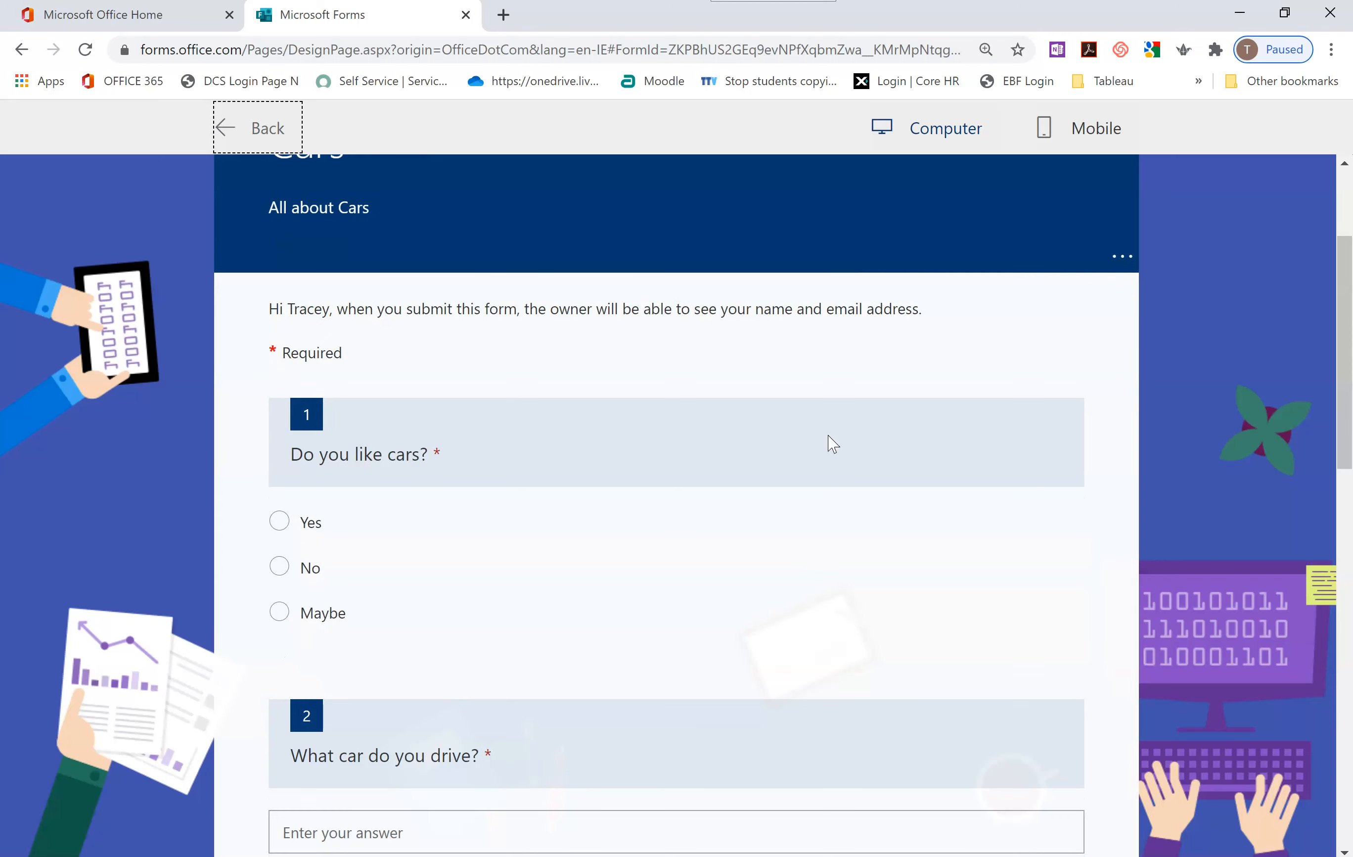
scroll(679, 507, down, 4)
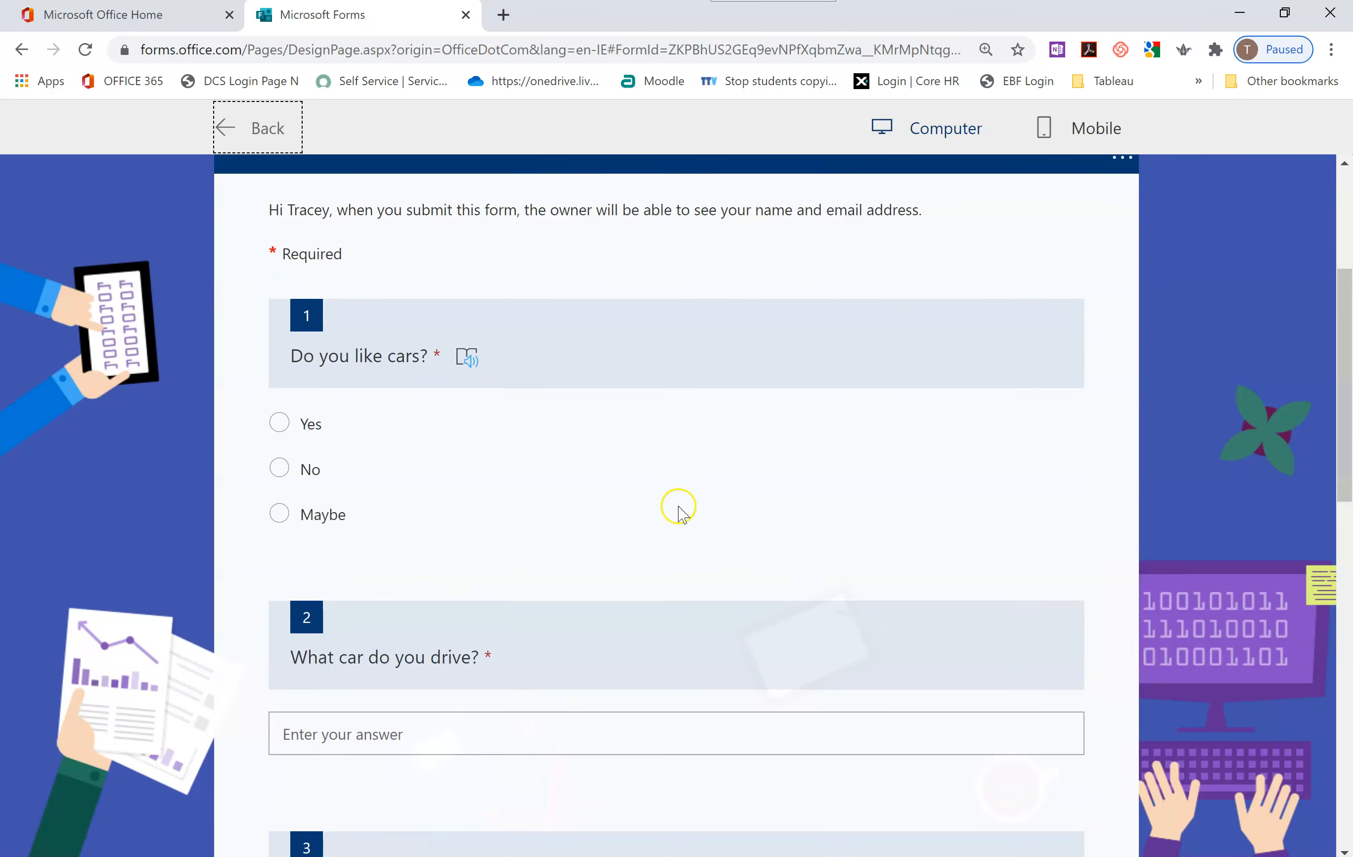
scroll(787, 609, down, 4)
scroll(949, 501, down, 5)
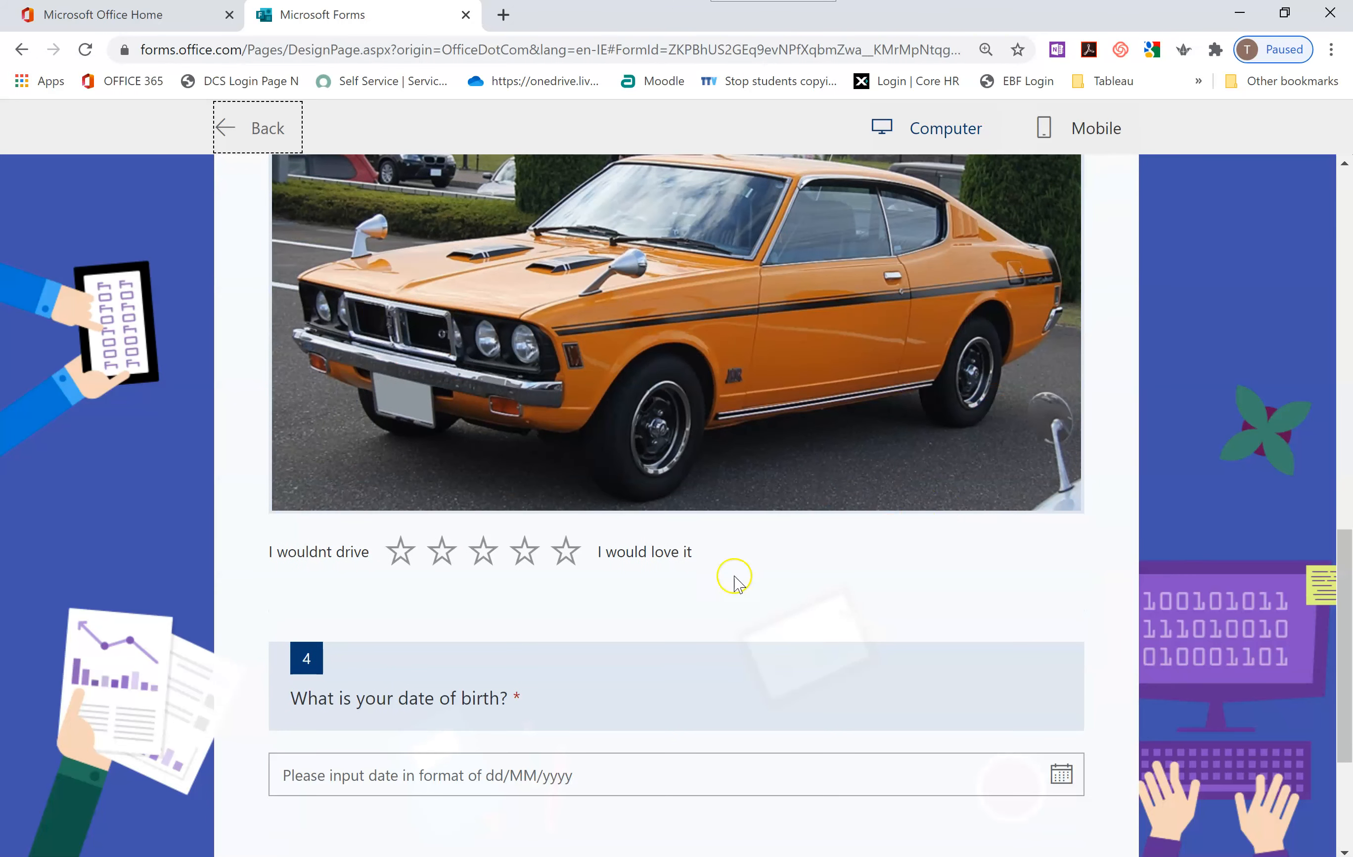
scroll(986, 567, down, 3)
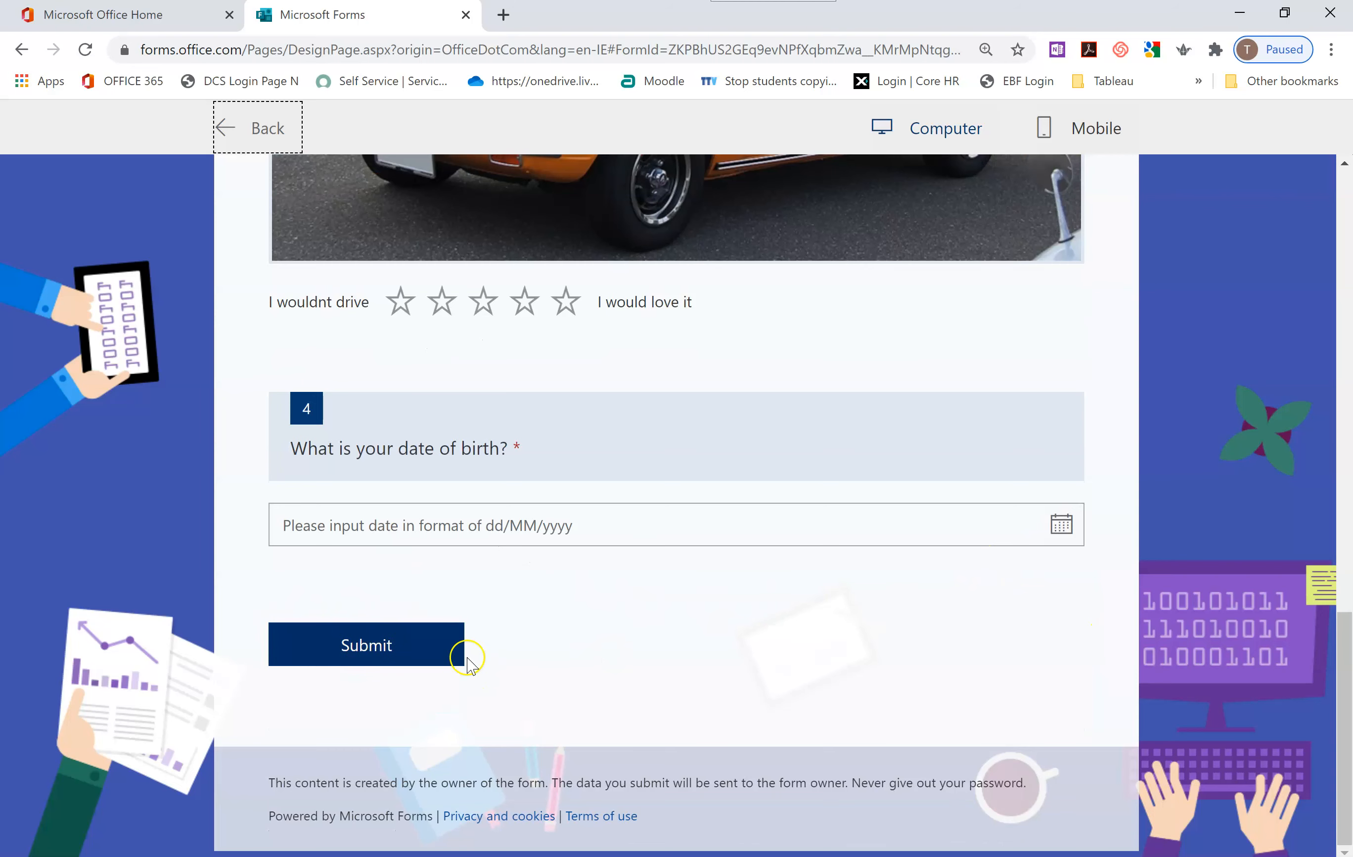
scroll(815, 553, up, 15)
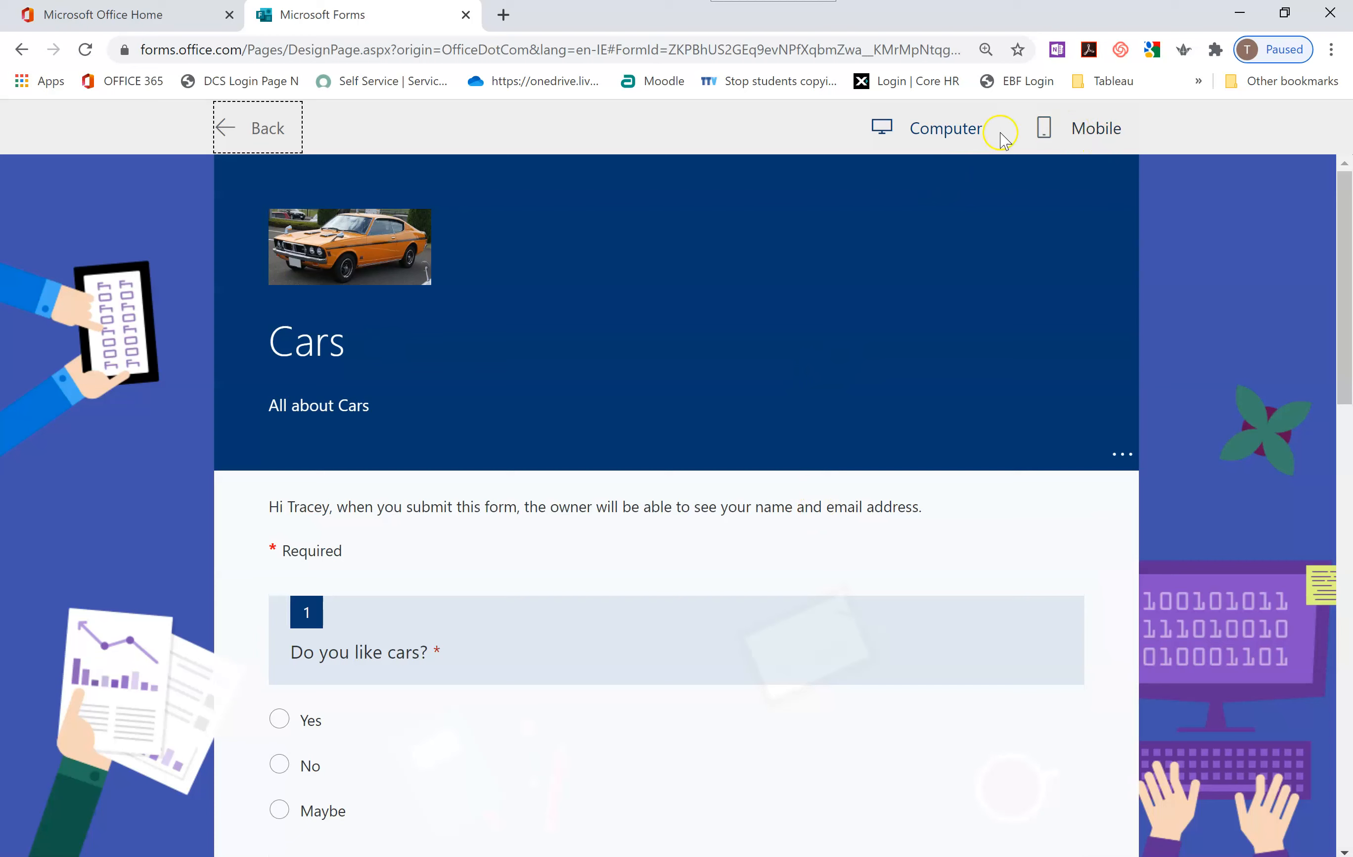
Check the form in the mobile preview and return to editing the questions
click(1111, 137)
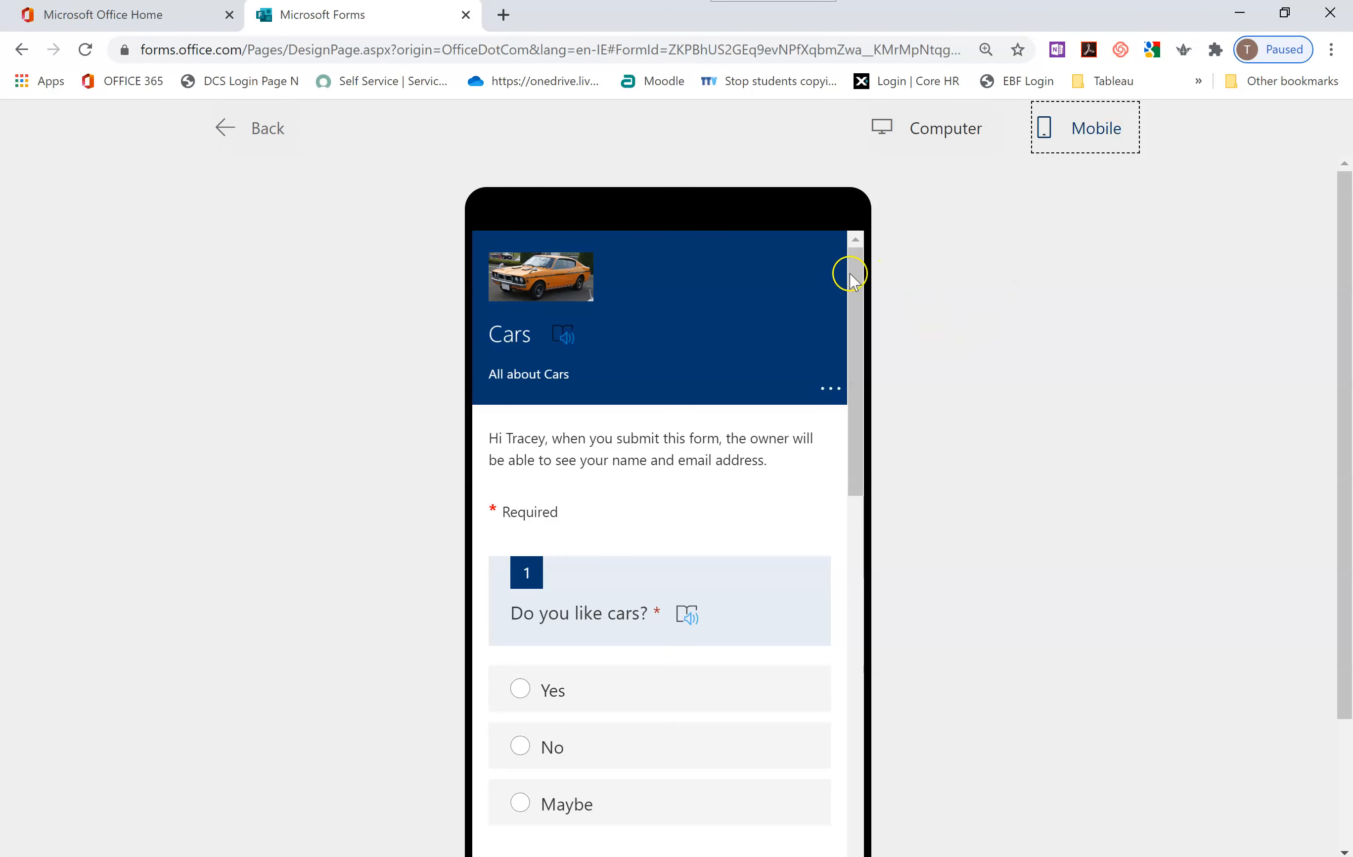
drag(856, 268, 806, 251)
click(252, 135)
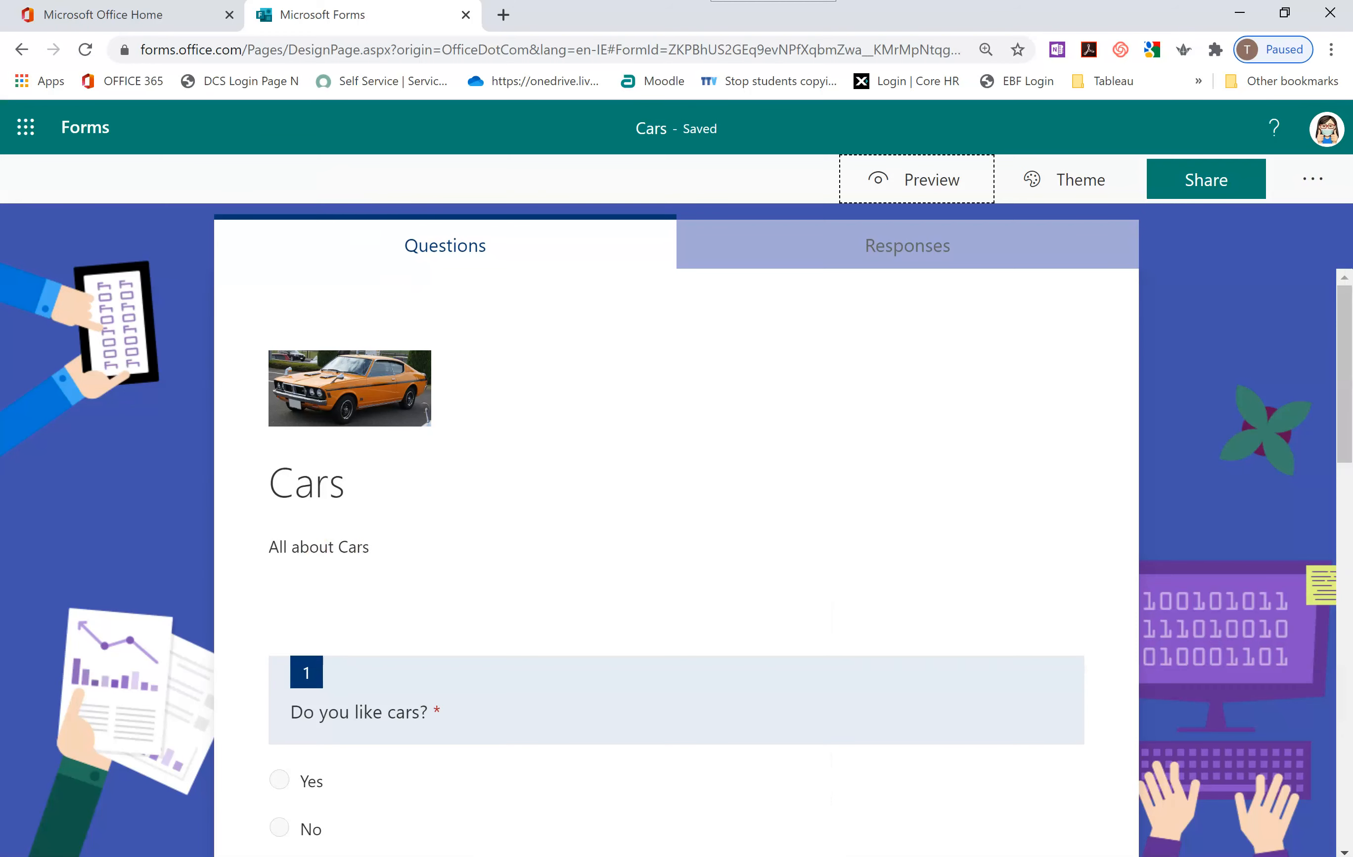
click(76, 126)
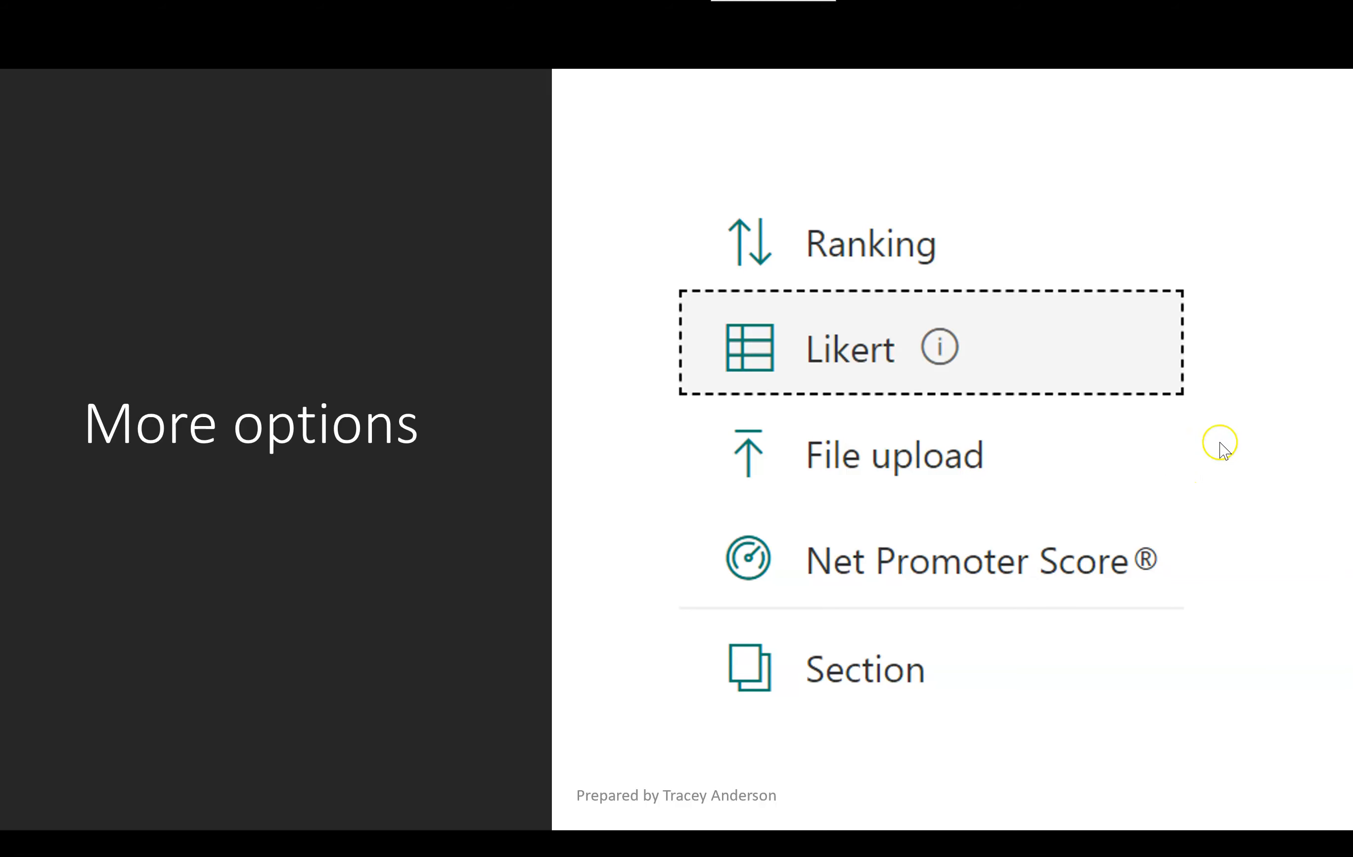
click(1188, 476)
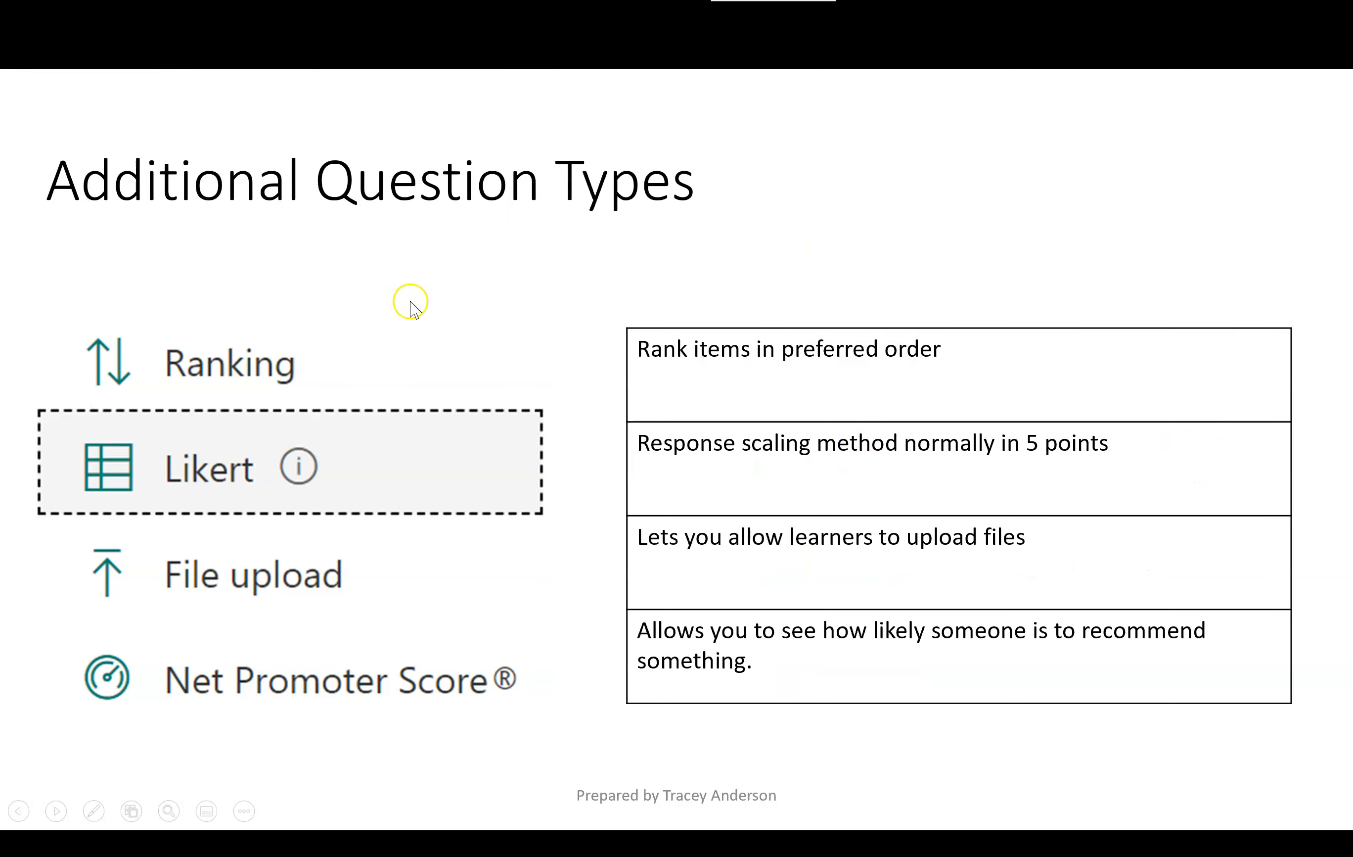
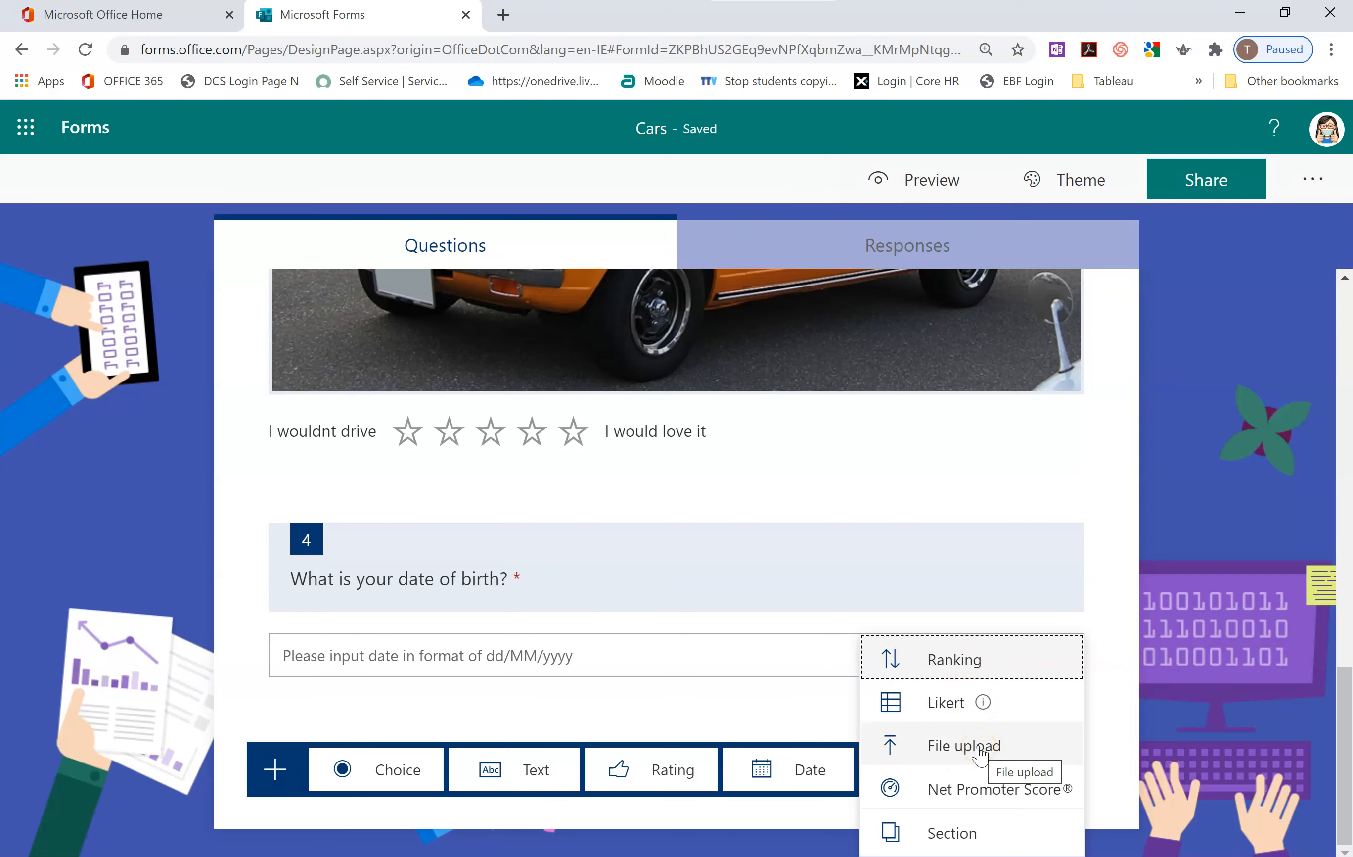
Add a file upload question "Please upload a picture of your favourite car" with a single file size limit of 10MB
click(979, 753)
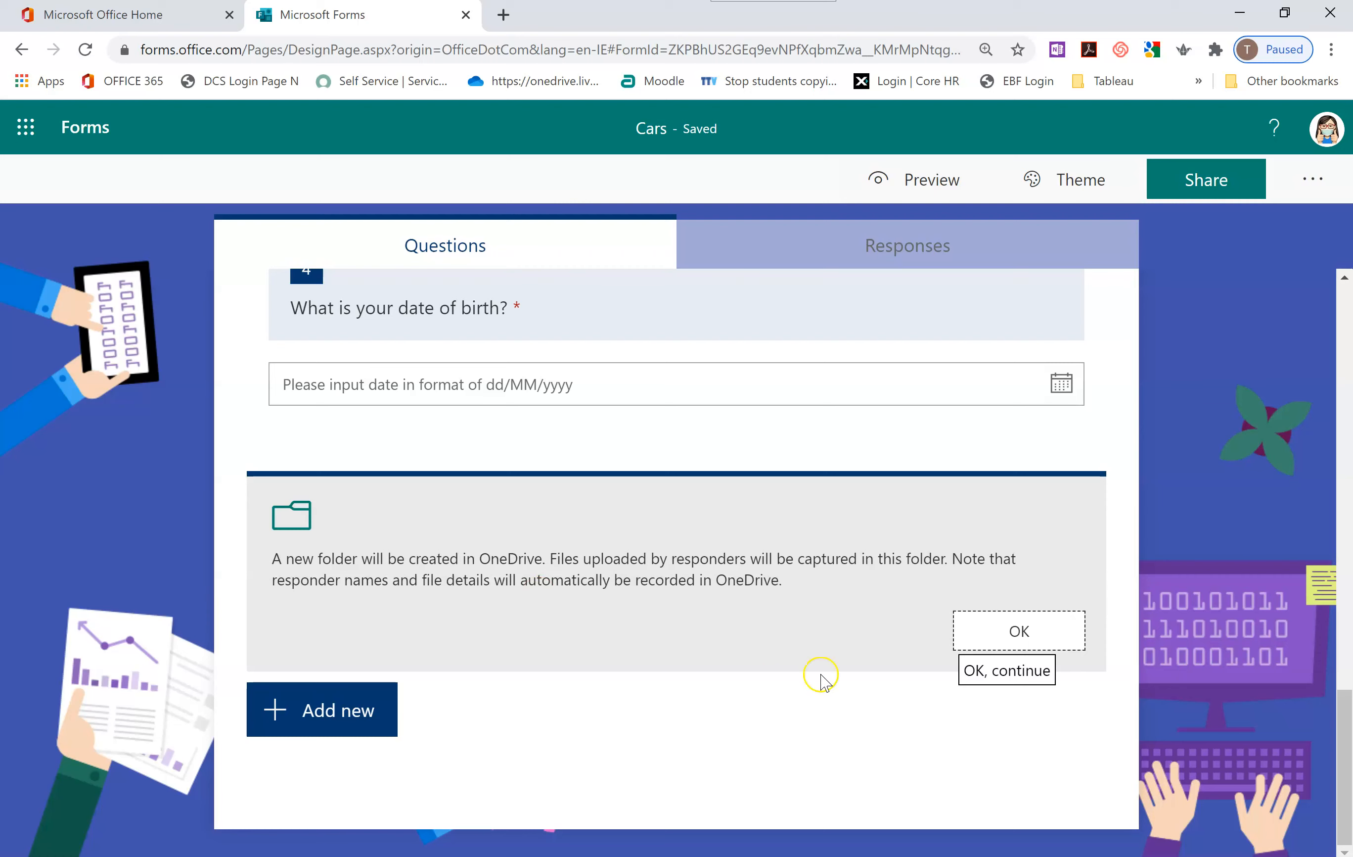
click(1007, 637)
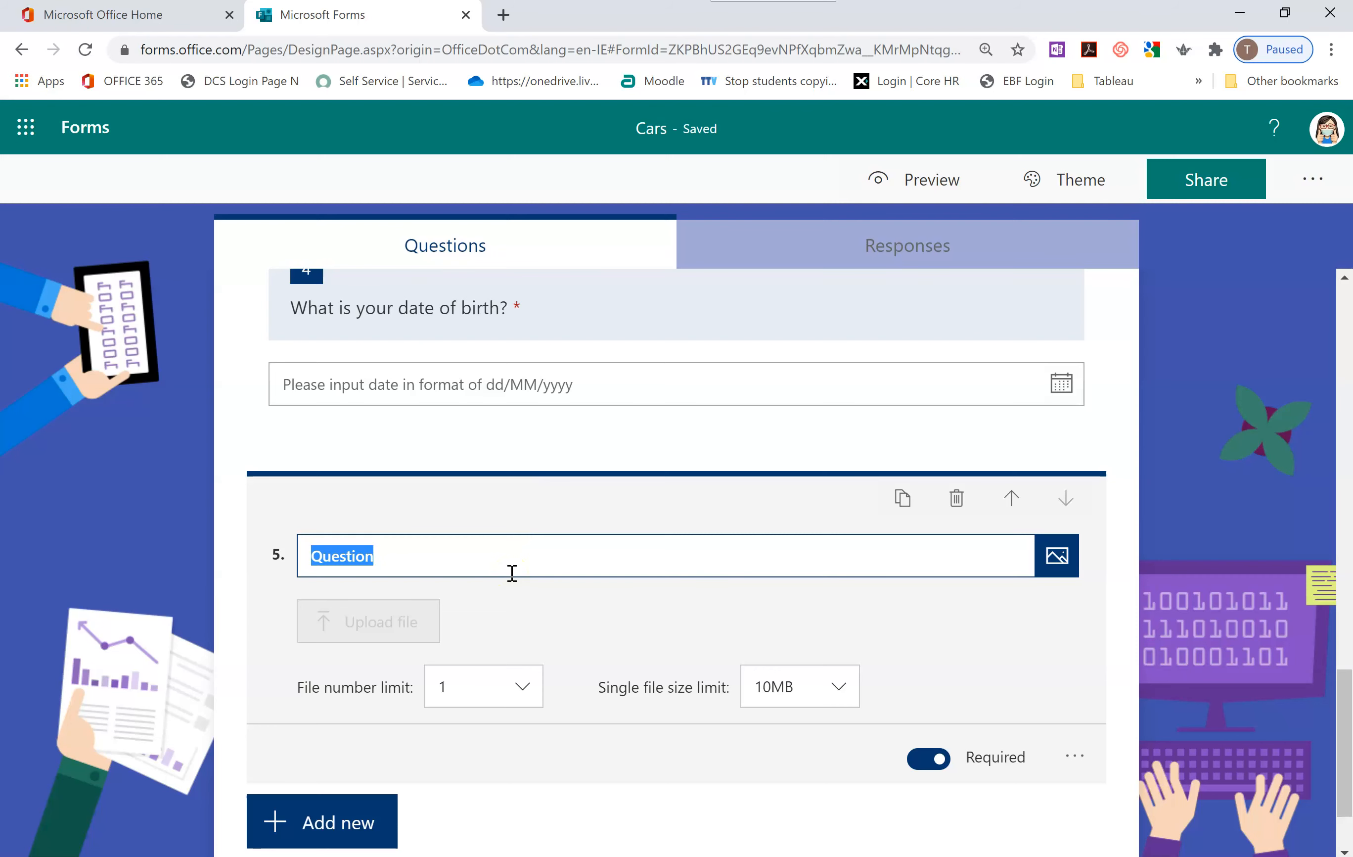
text(Pl)
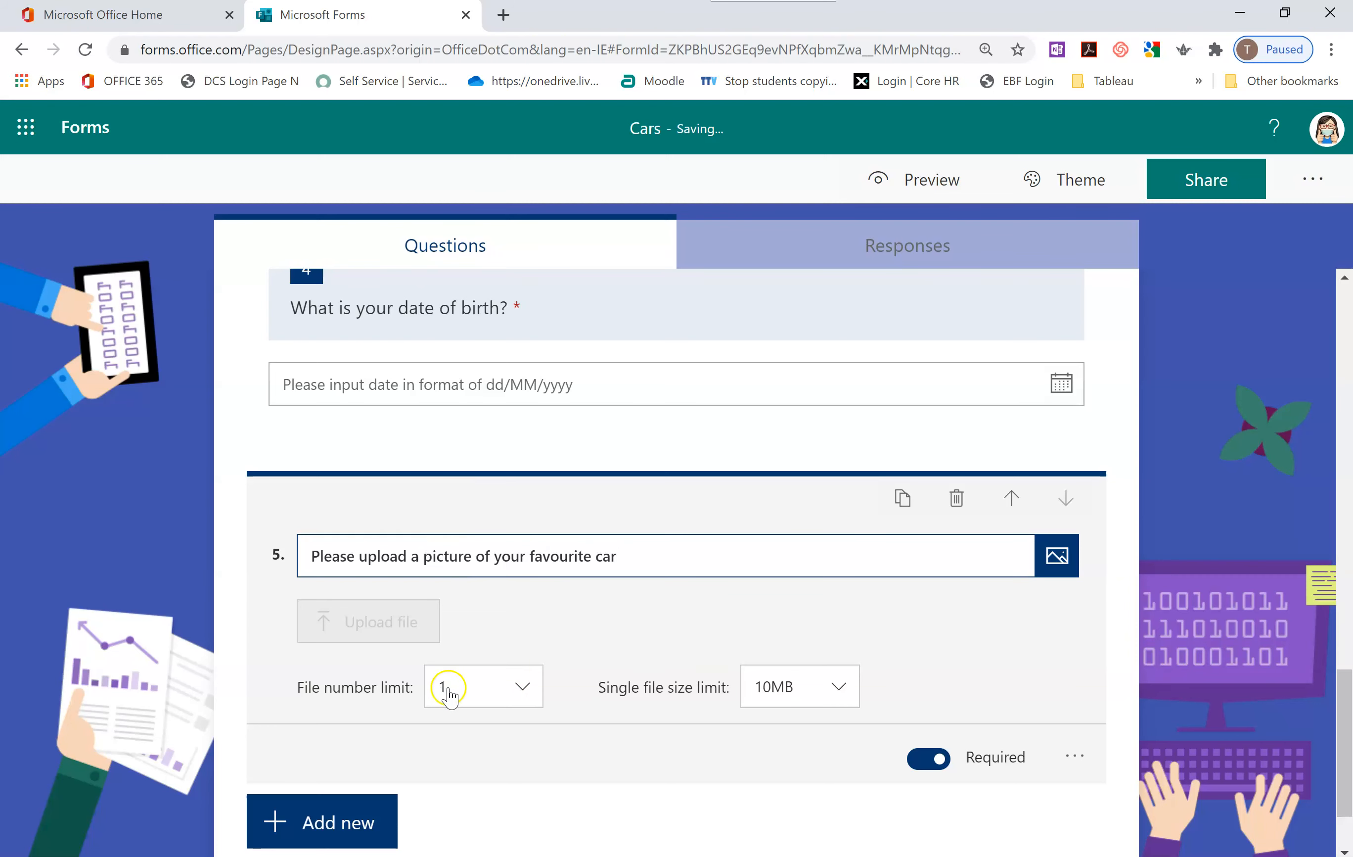
click(760, 701)
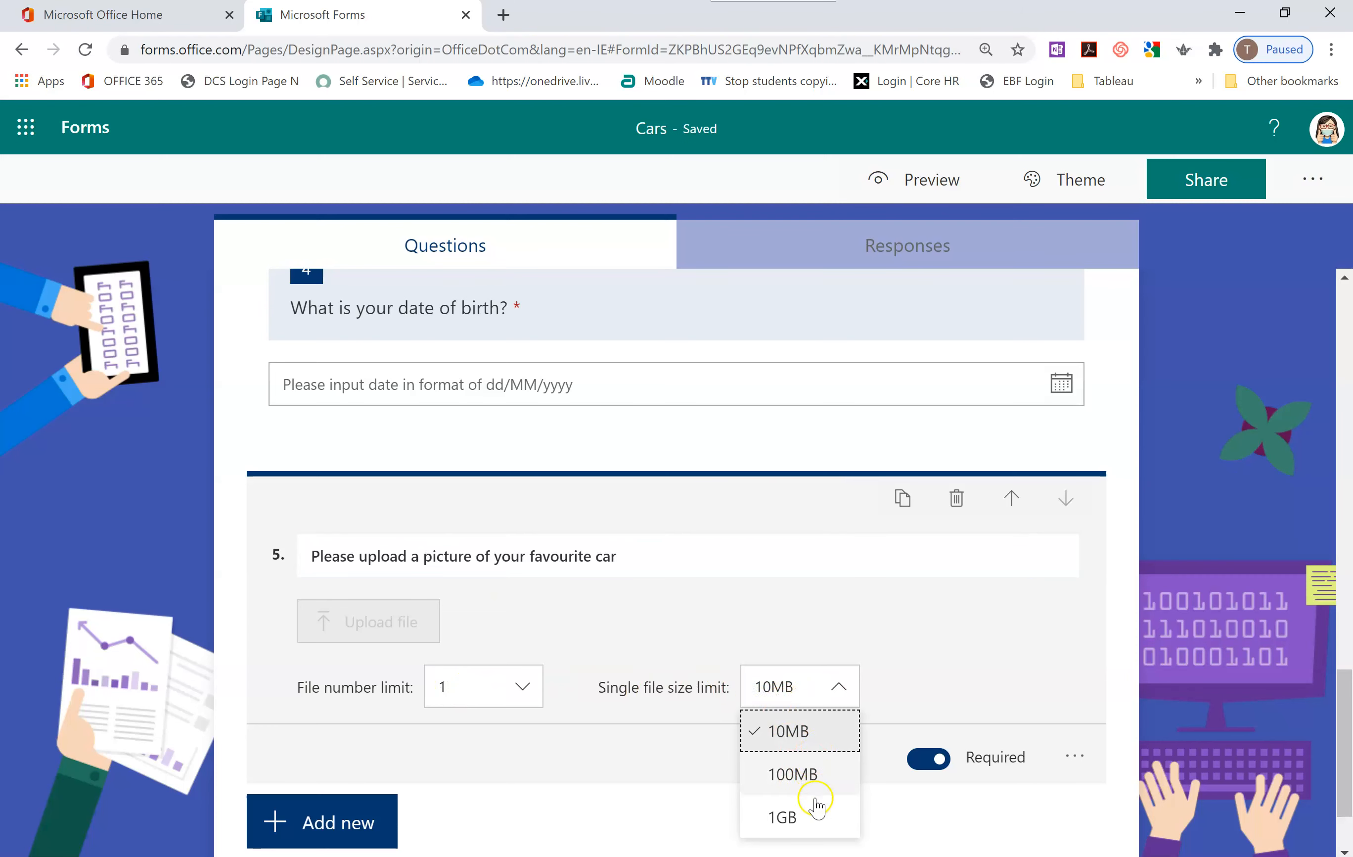
click(810, 736)
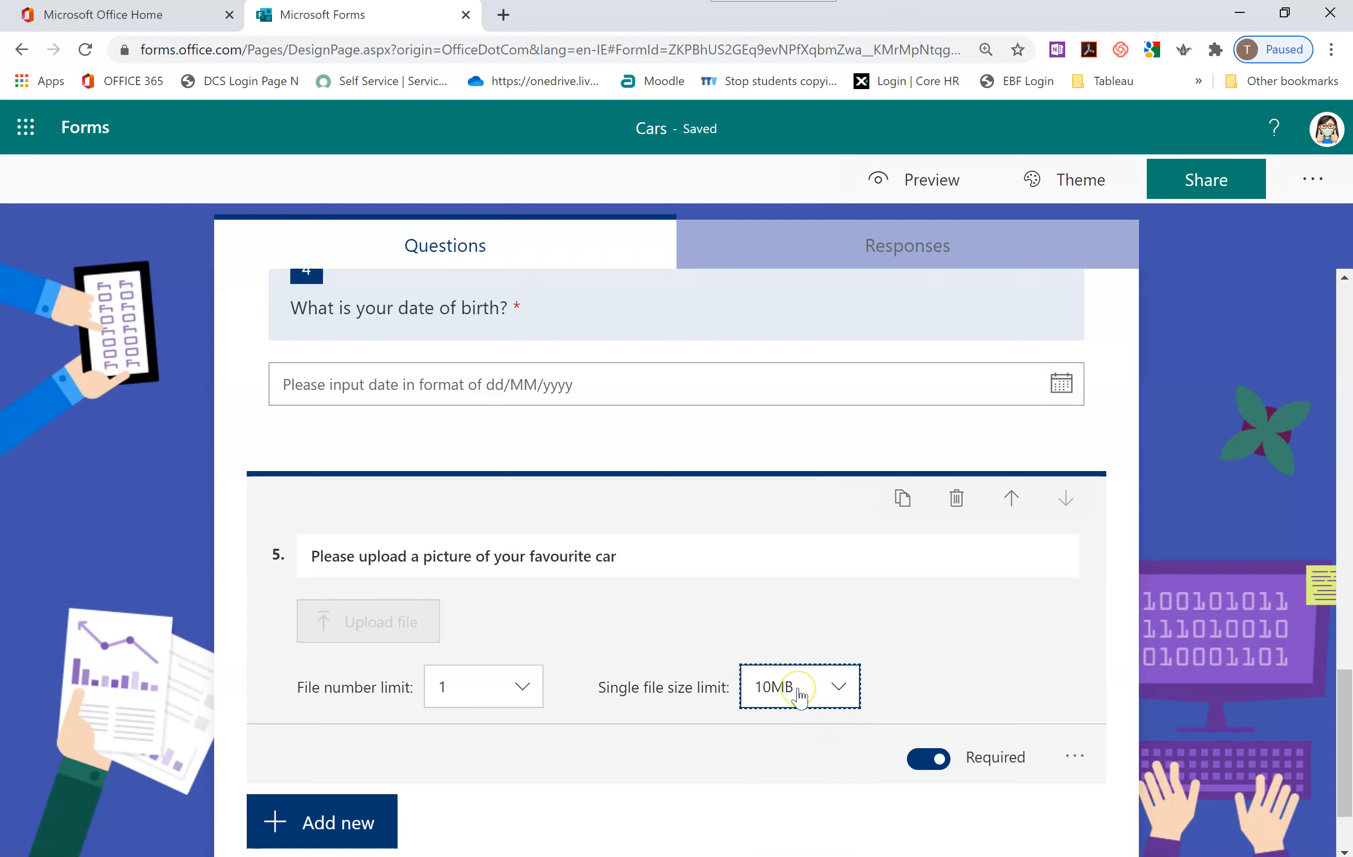
Restrict the favourite car upload question to PDF and Image files and check how the question appears in the form
click(1075, 758)
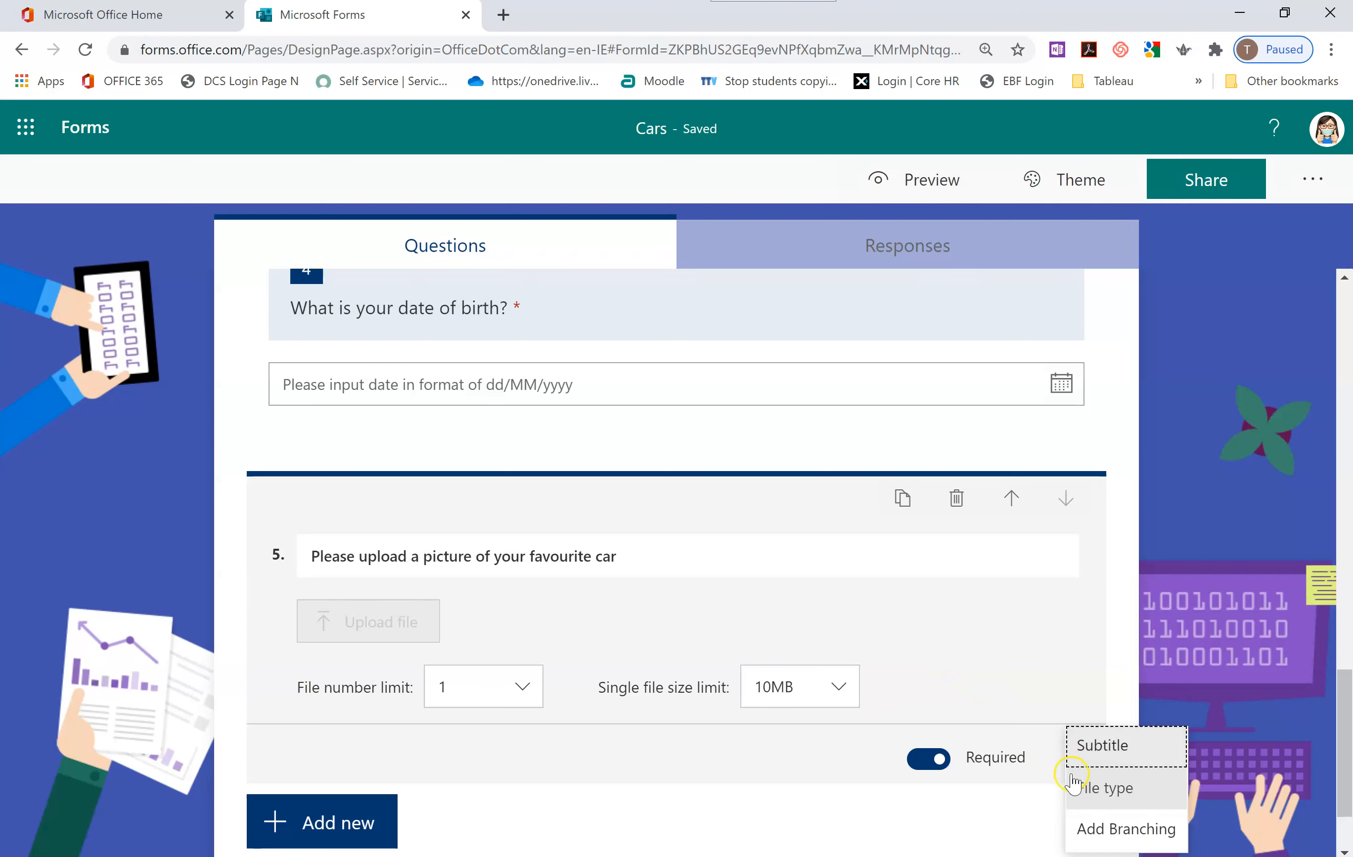
click(1120, 793)
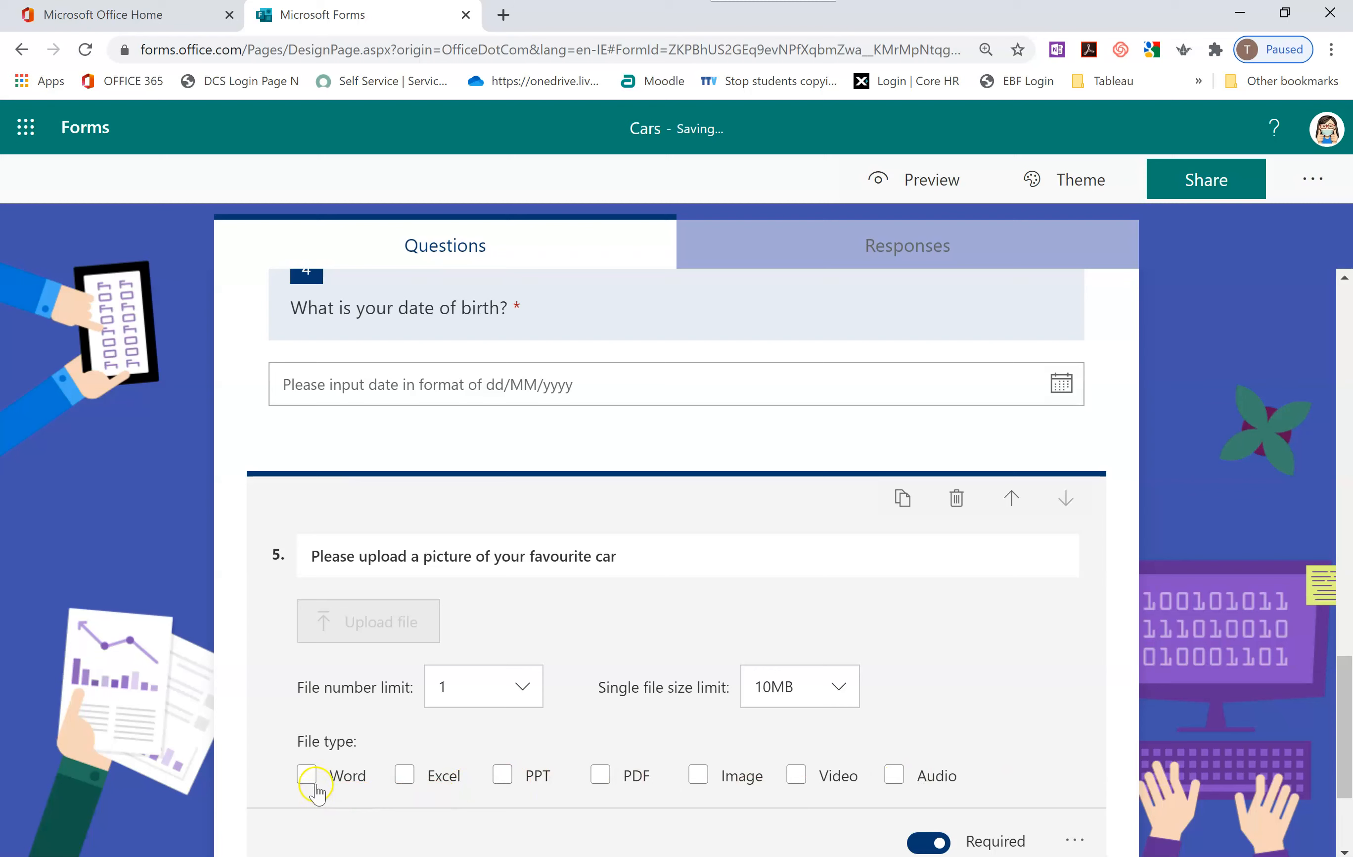
click(611, 781)
click(701, 781)
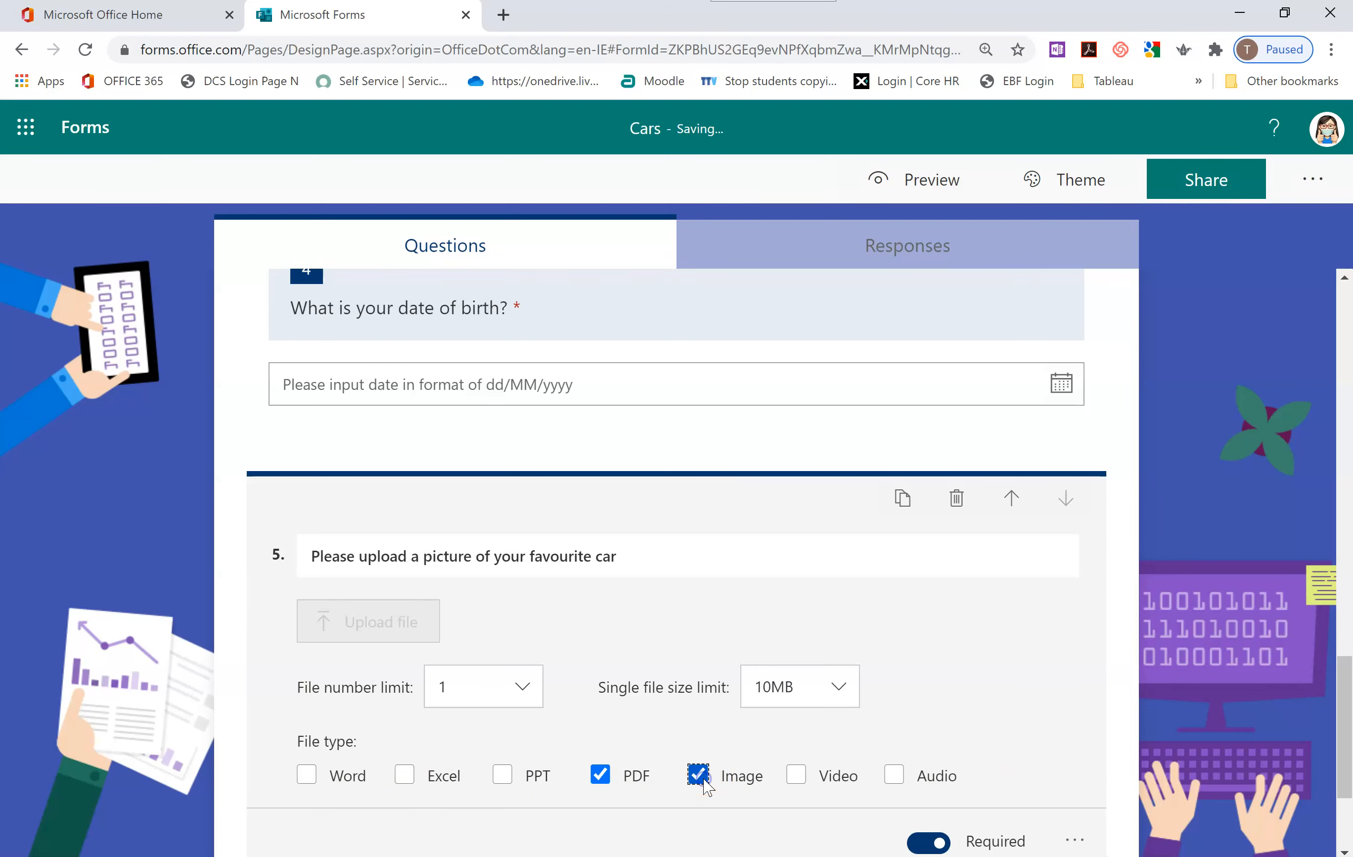
scroll(711, 804, down, 2)
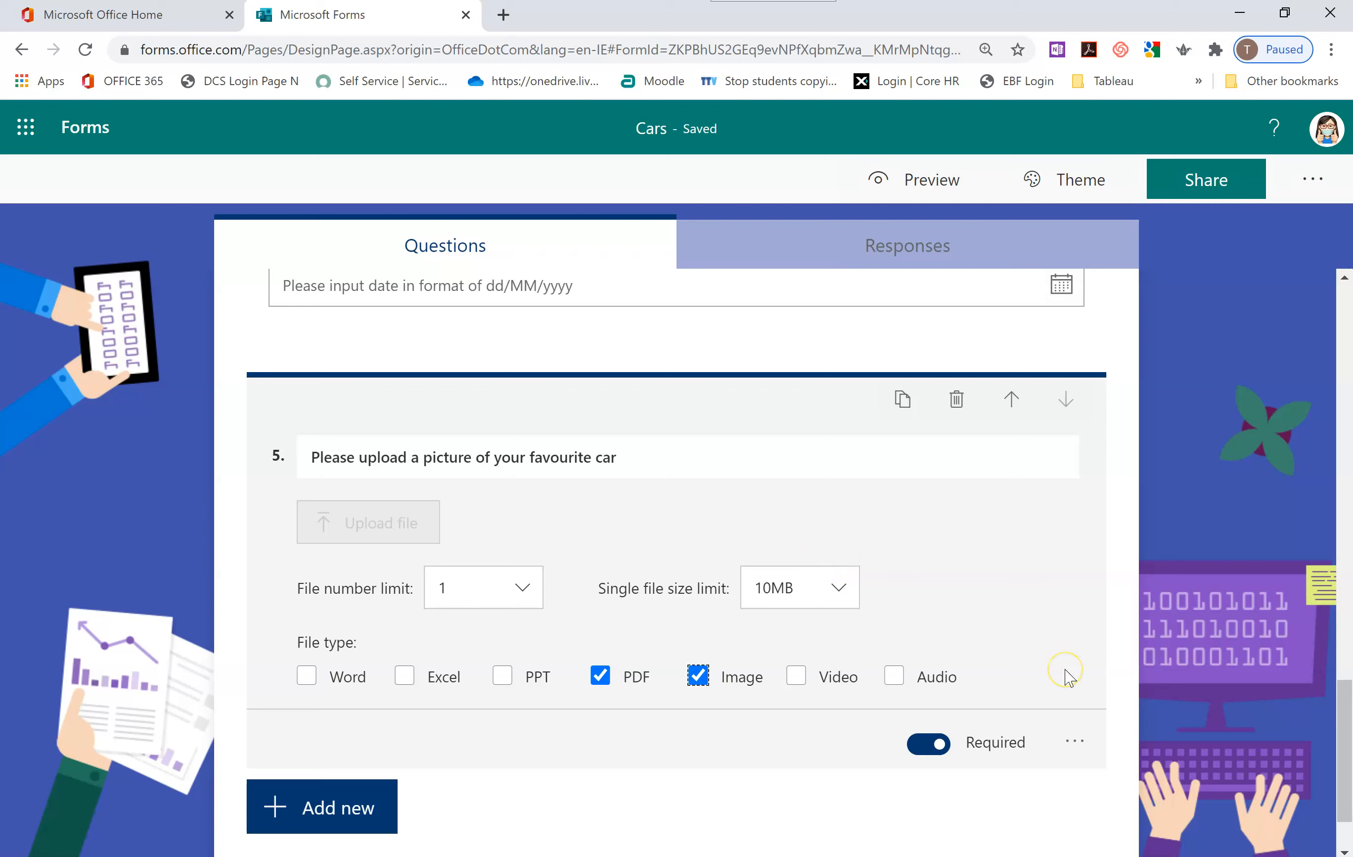
scroll(1065, 674, down, 2)
scroll(1068, 677, up, 2)
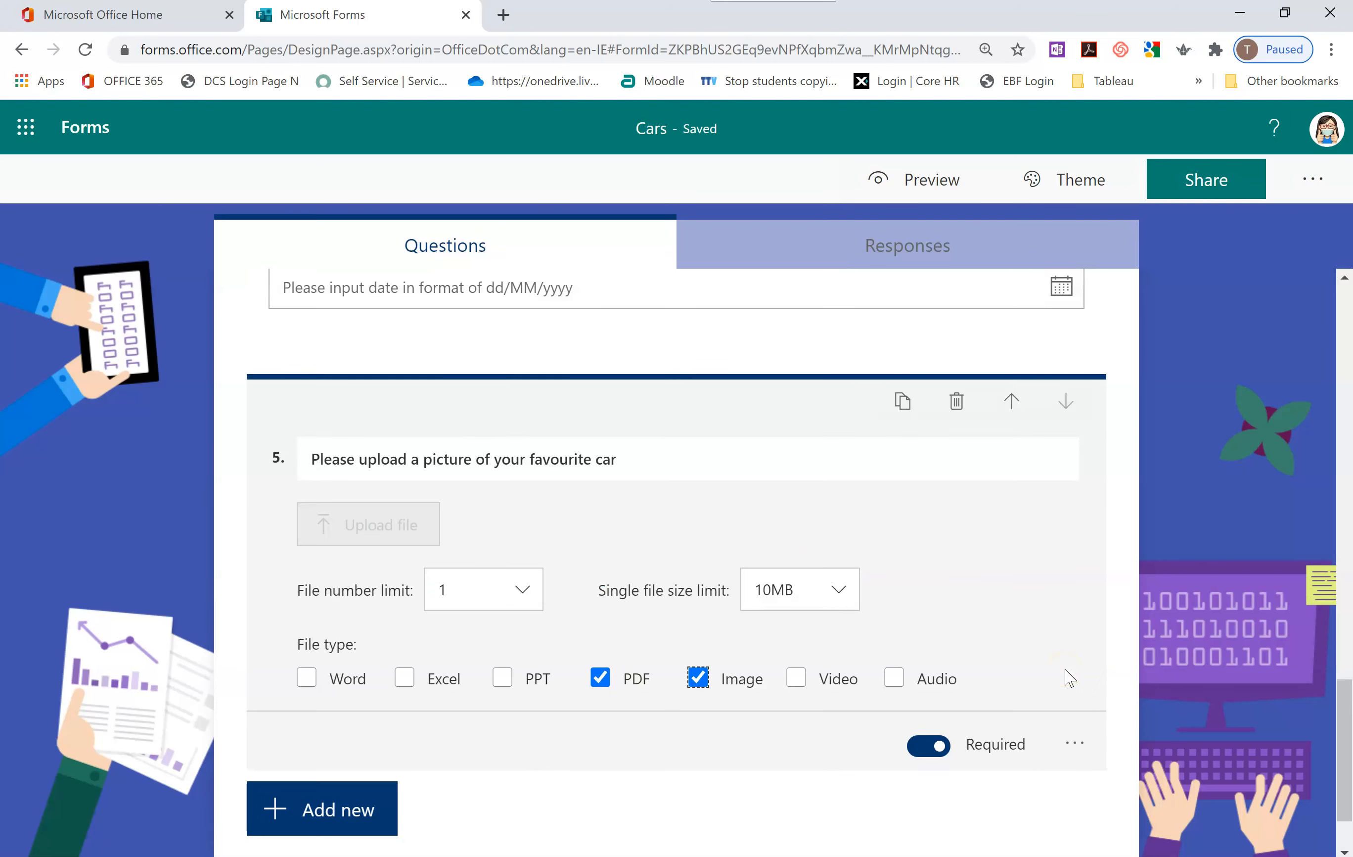
click(644, 760)
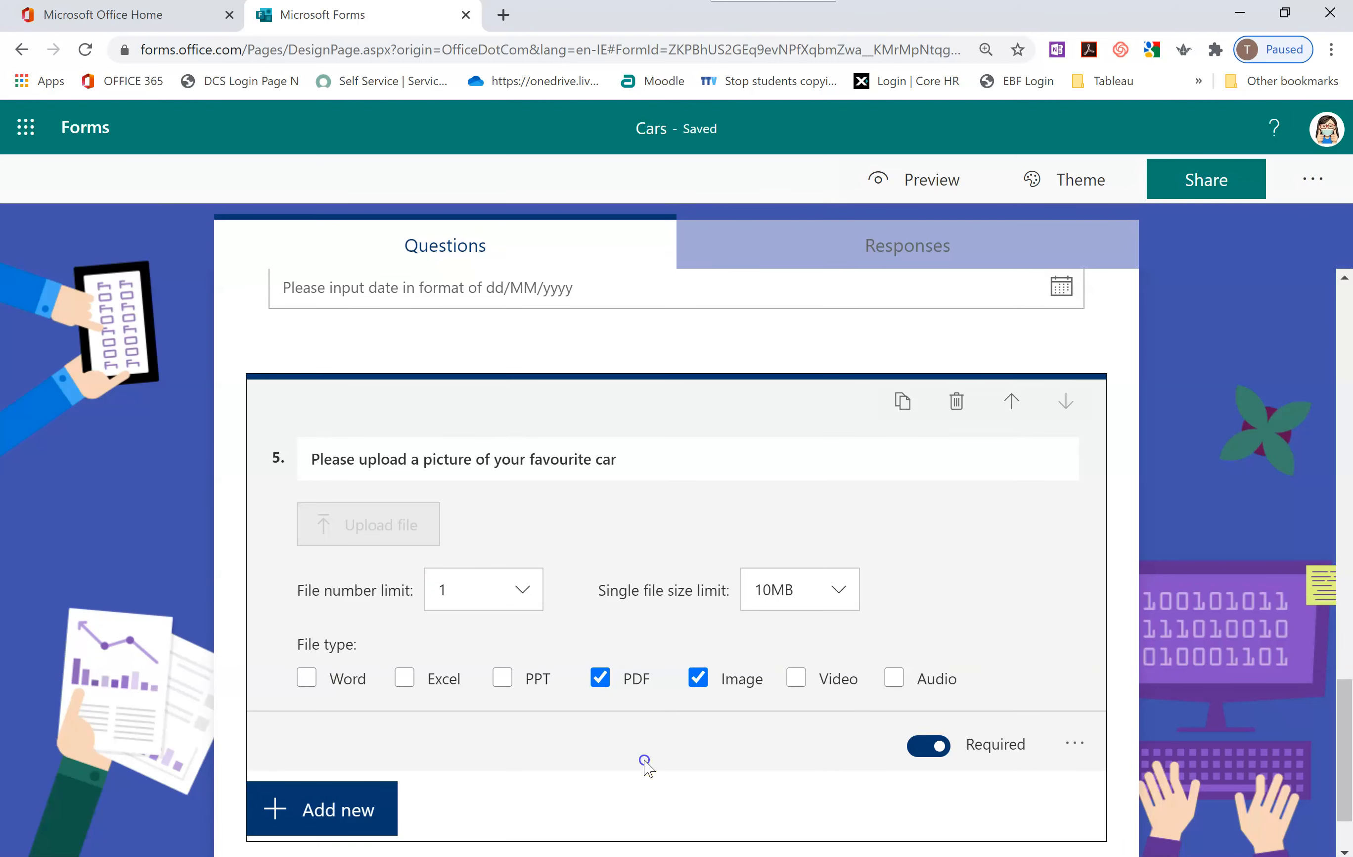
click(619, 322)
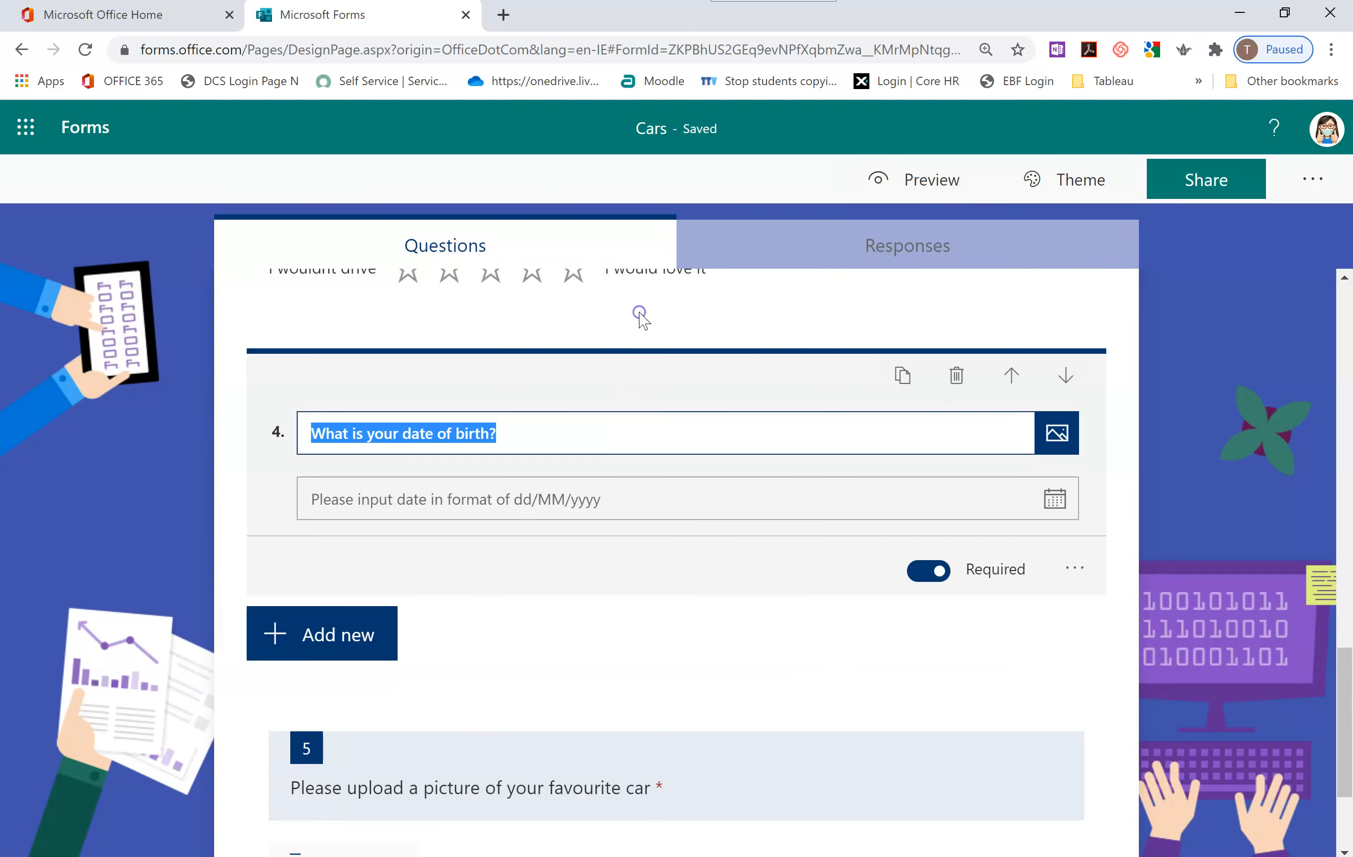
scroll(1118, 526, down, 3)
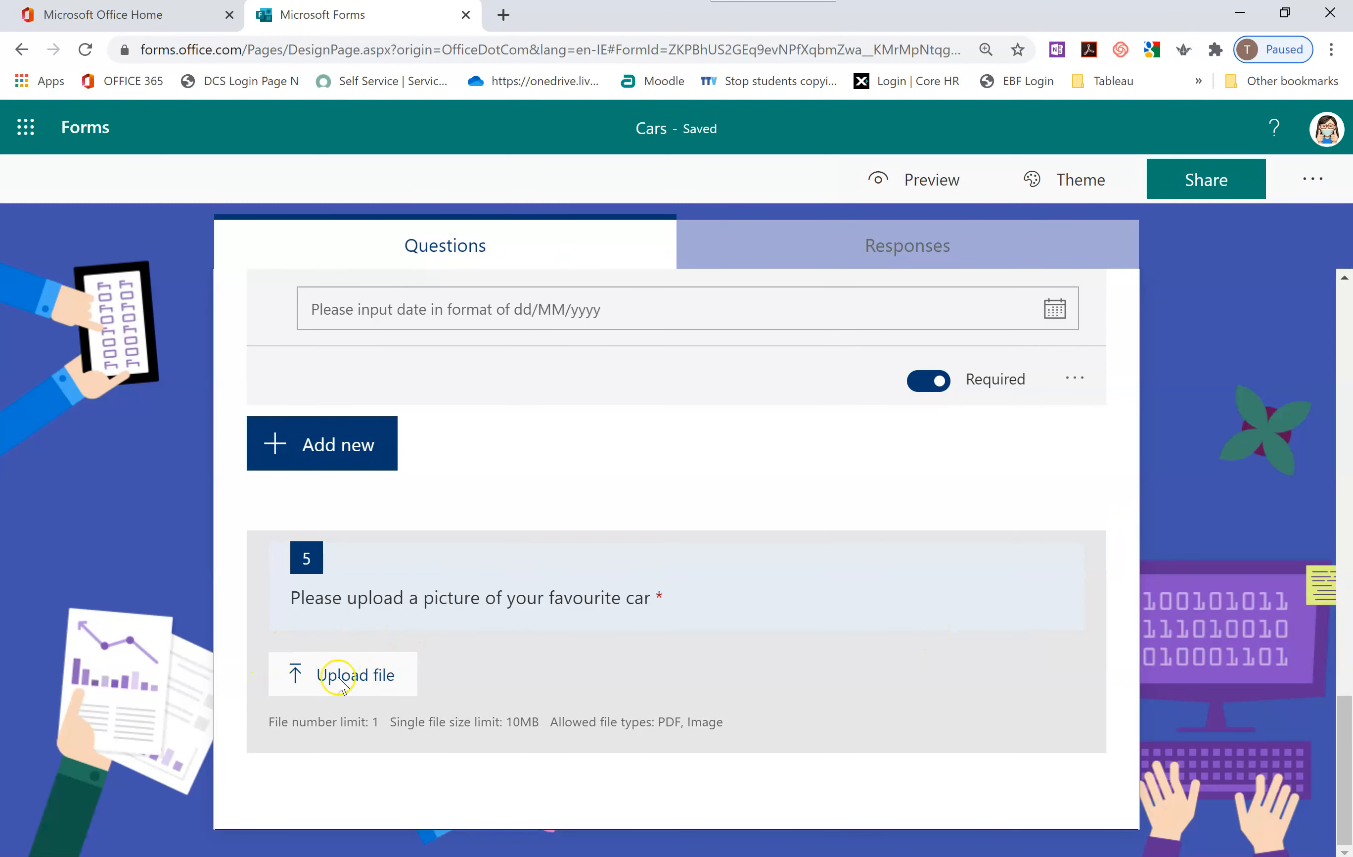
Preview the form down to the upload question and try its file chooser, cancelling without selecting a file
click(880, 187)
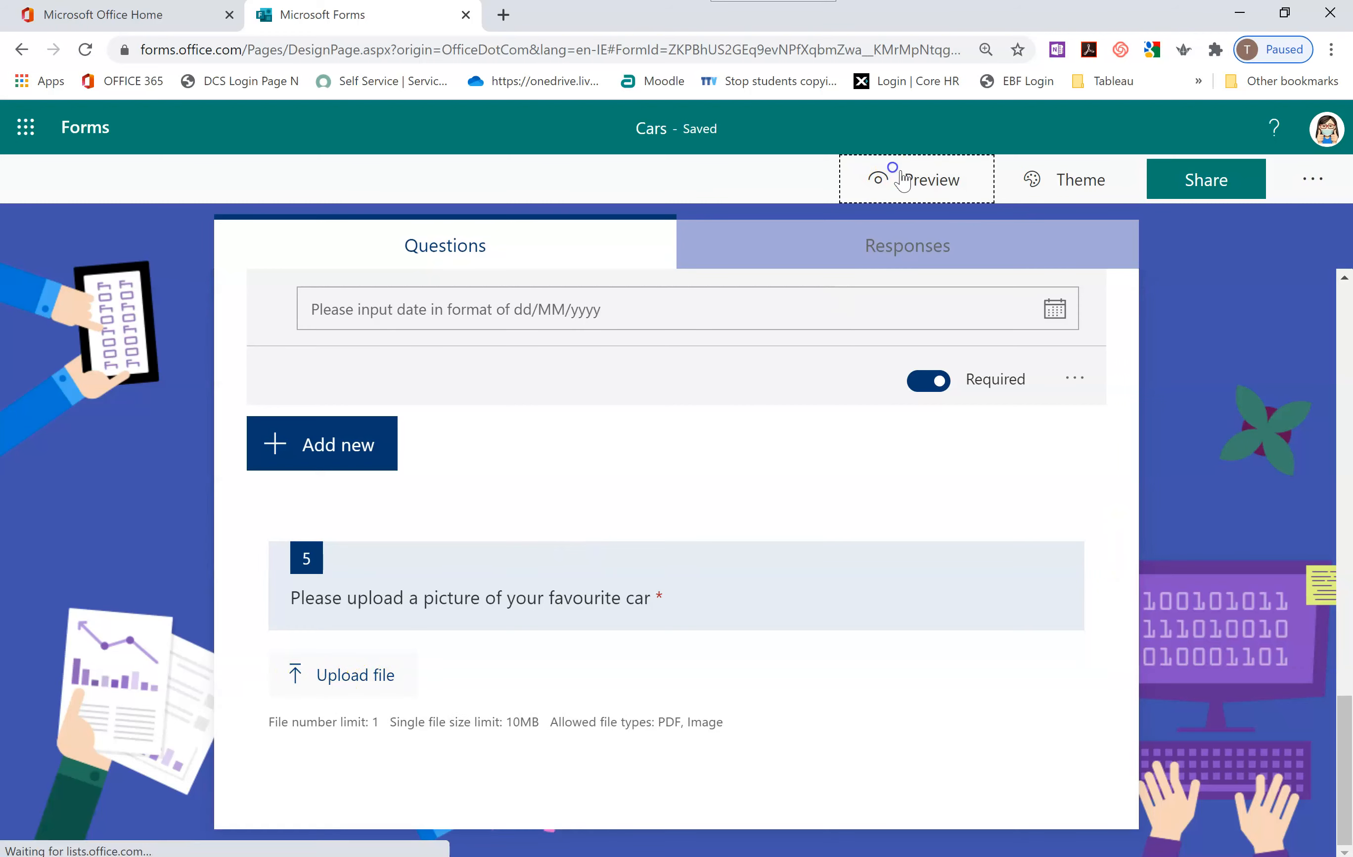
scroll(923, 420, down, 7)
scroll(904, 441, down, 10)
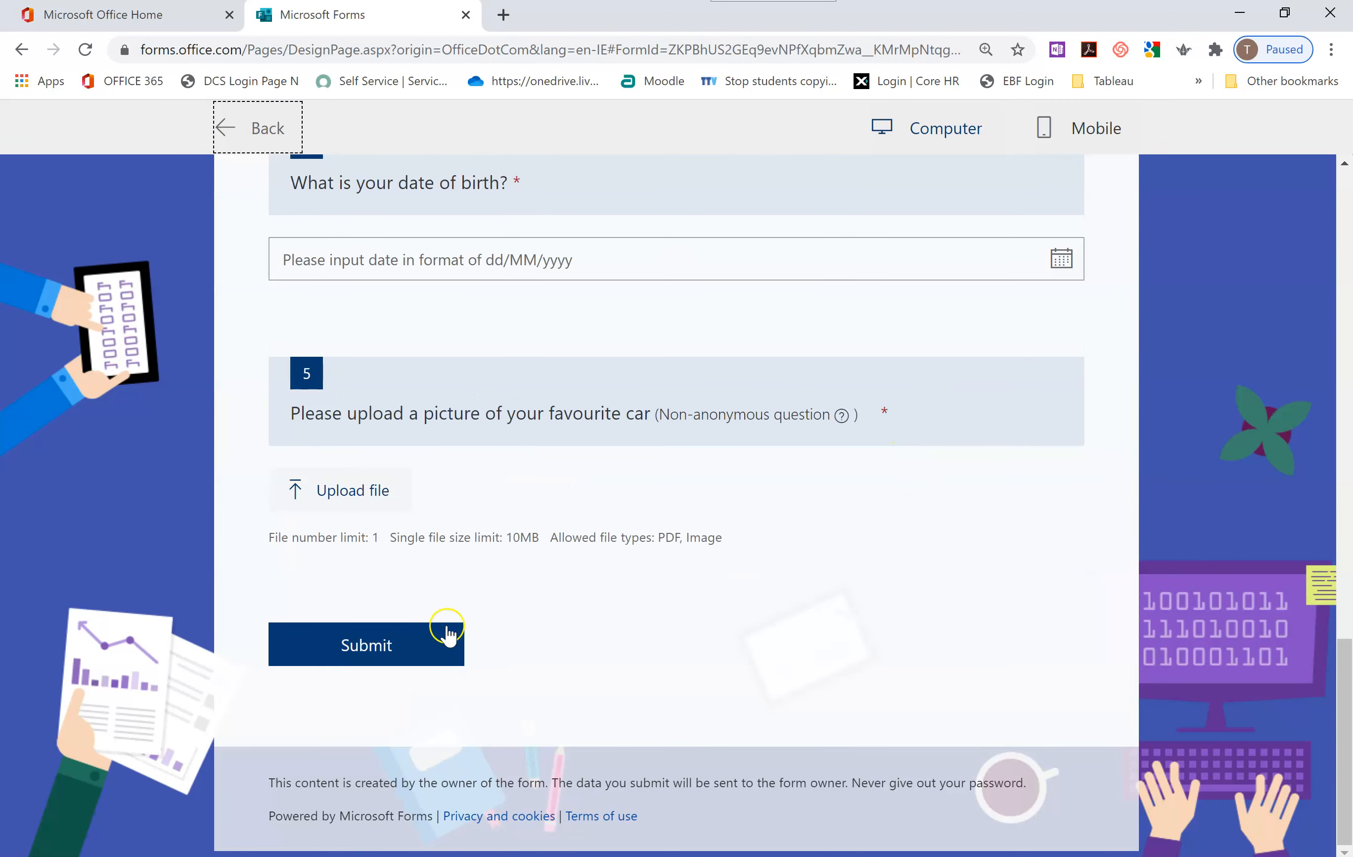
click(377, 503)
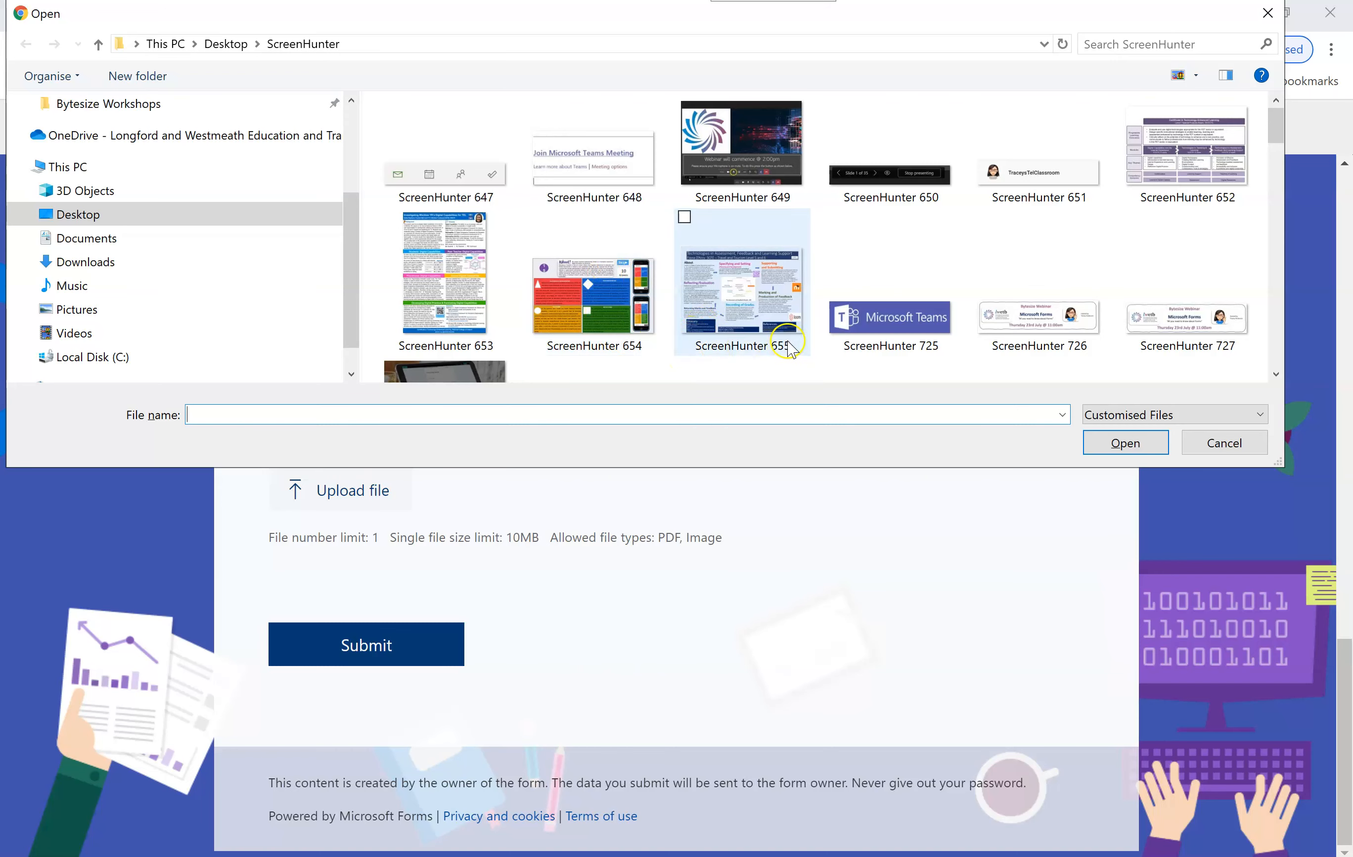
click(1206, 445)
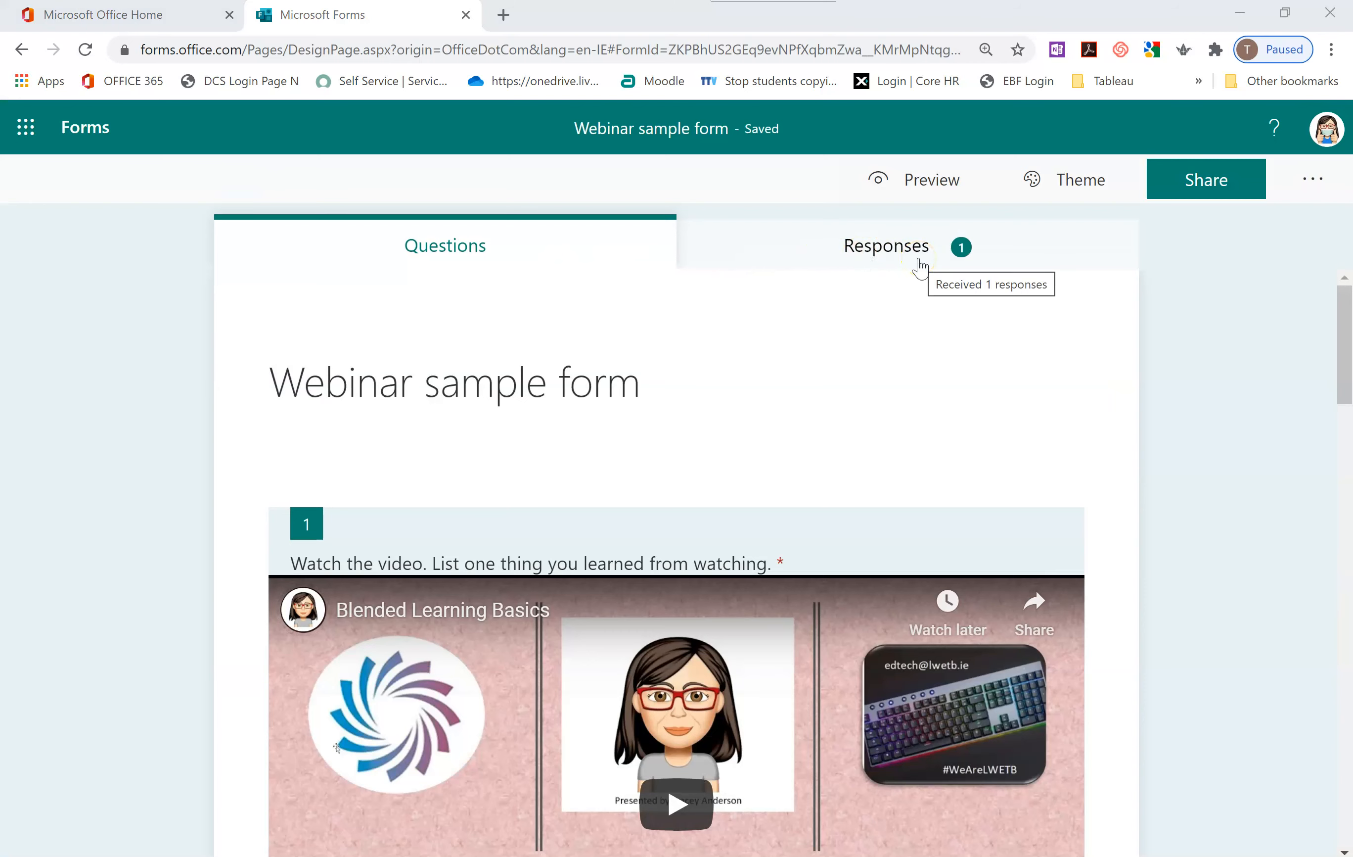
Review the responses to "Webinar sample form" and open the picture uploaded for the dream holiday destination question
click(876, 250)
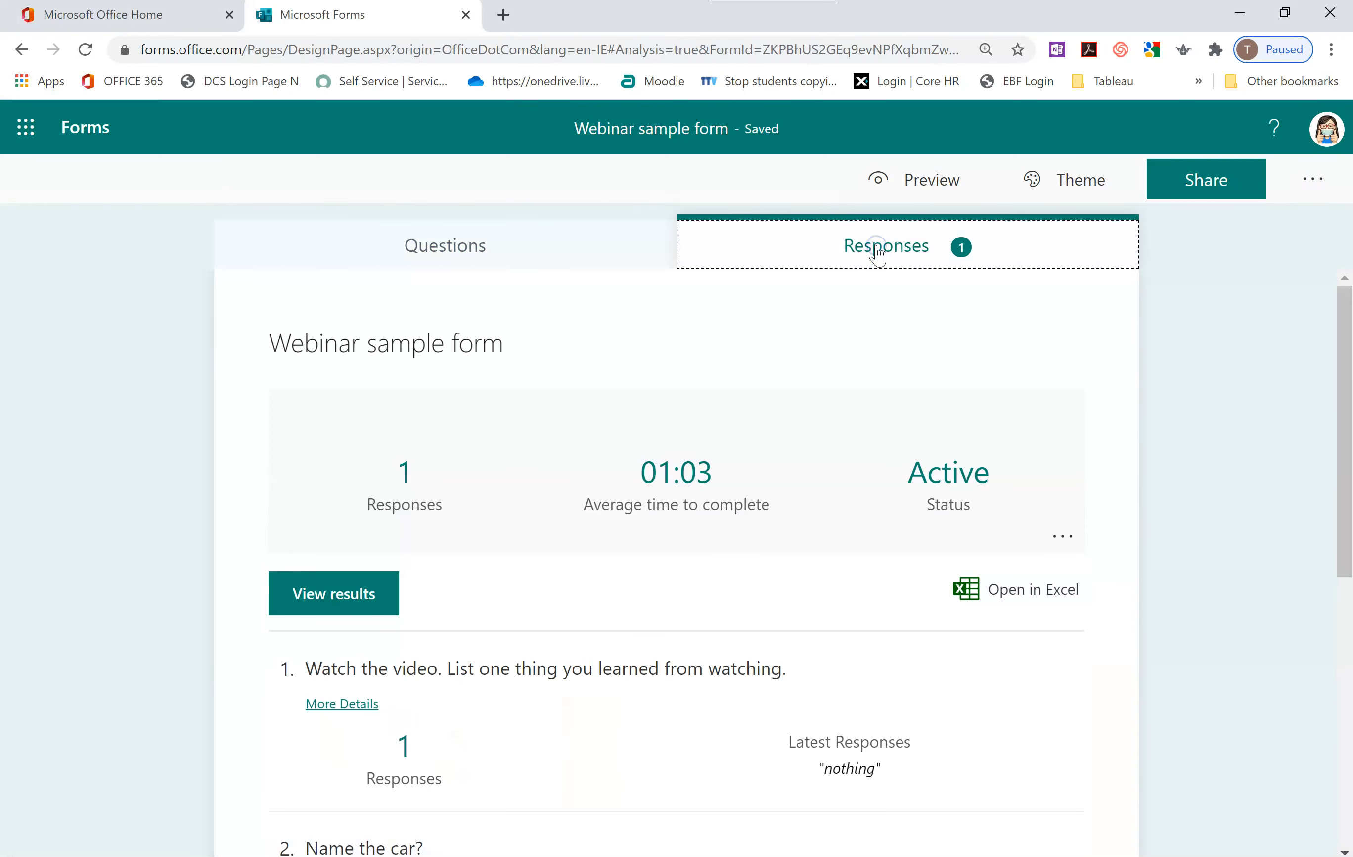
scroll(734, 599, down, 7)
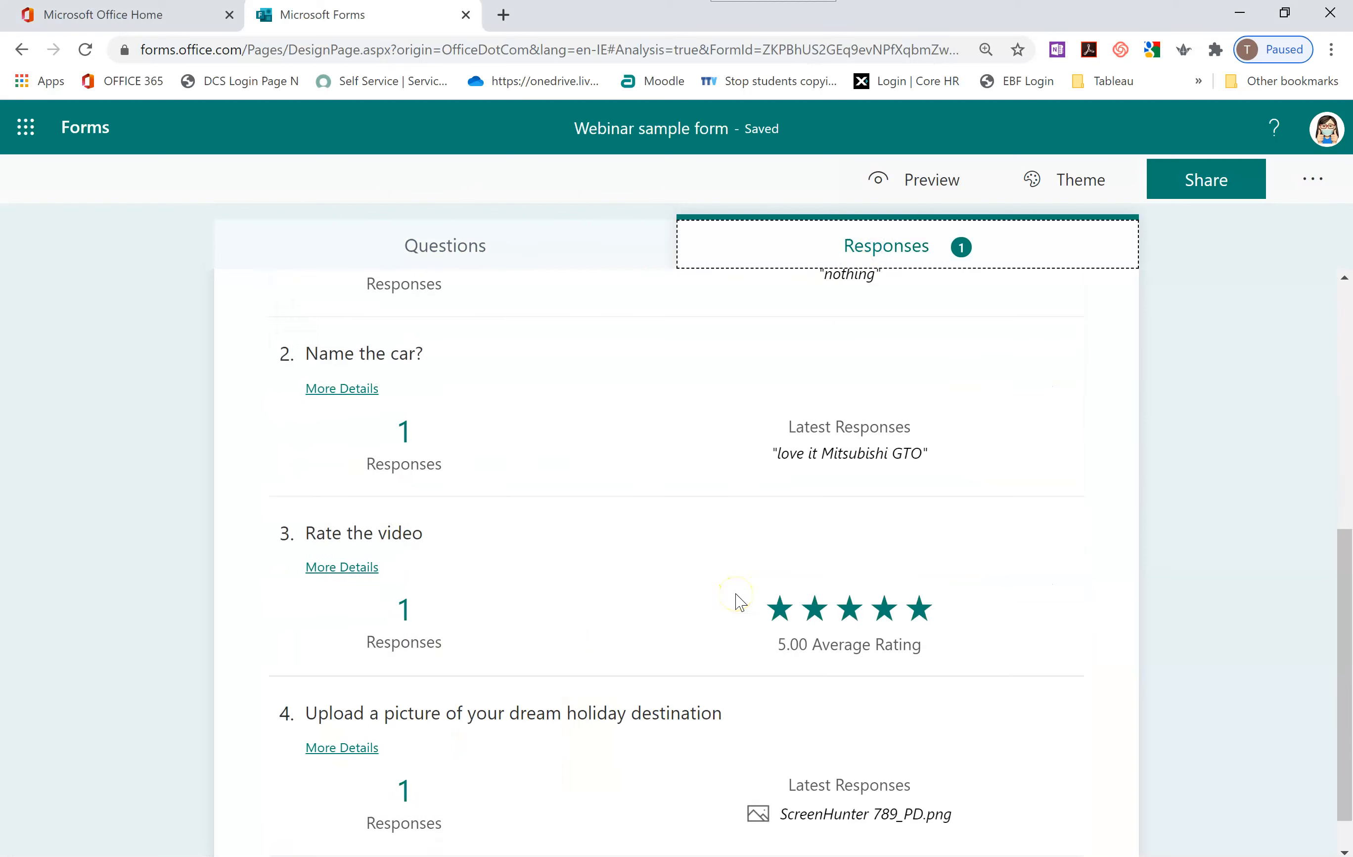
scroll(735, 600, down, 1)
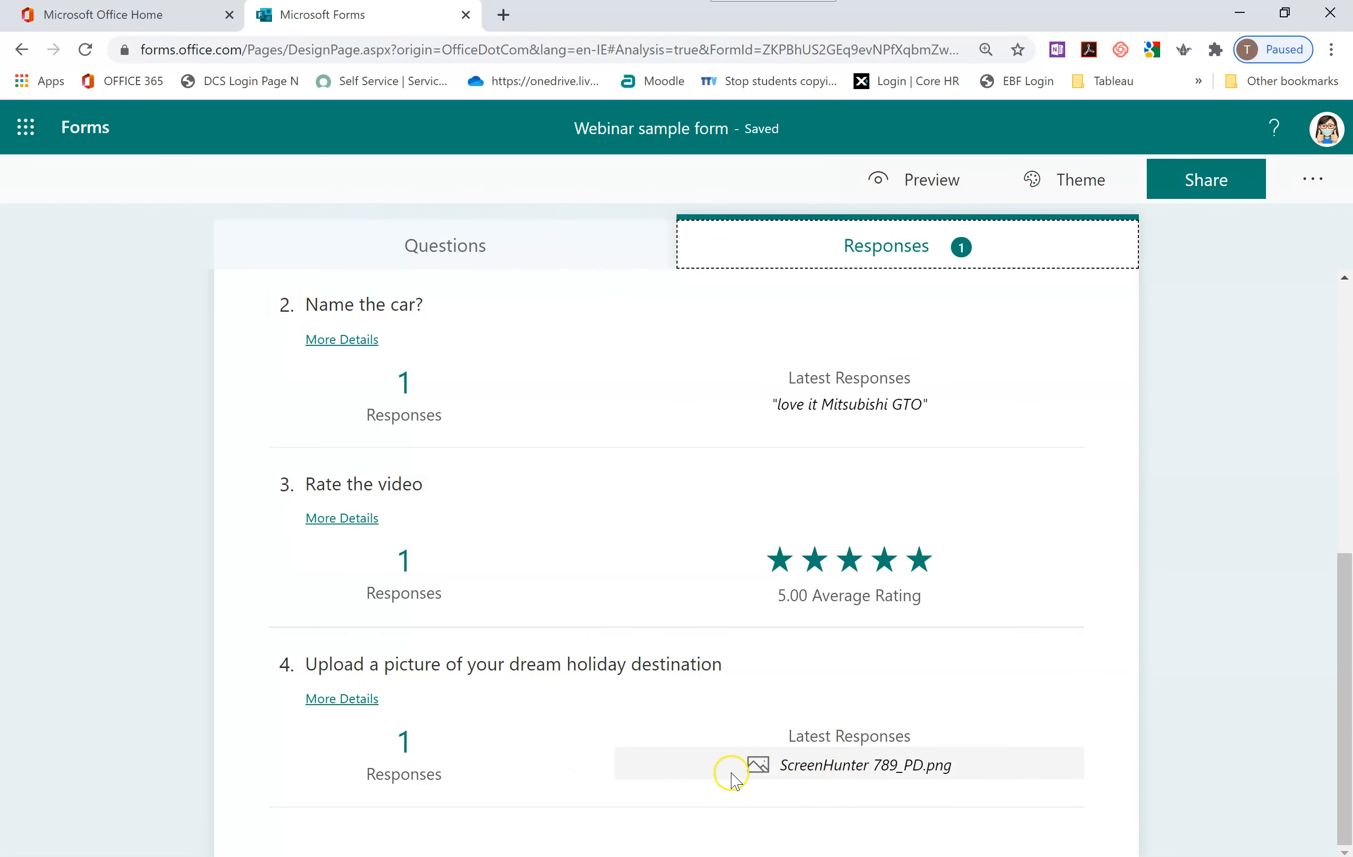
click(877, 766)
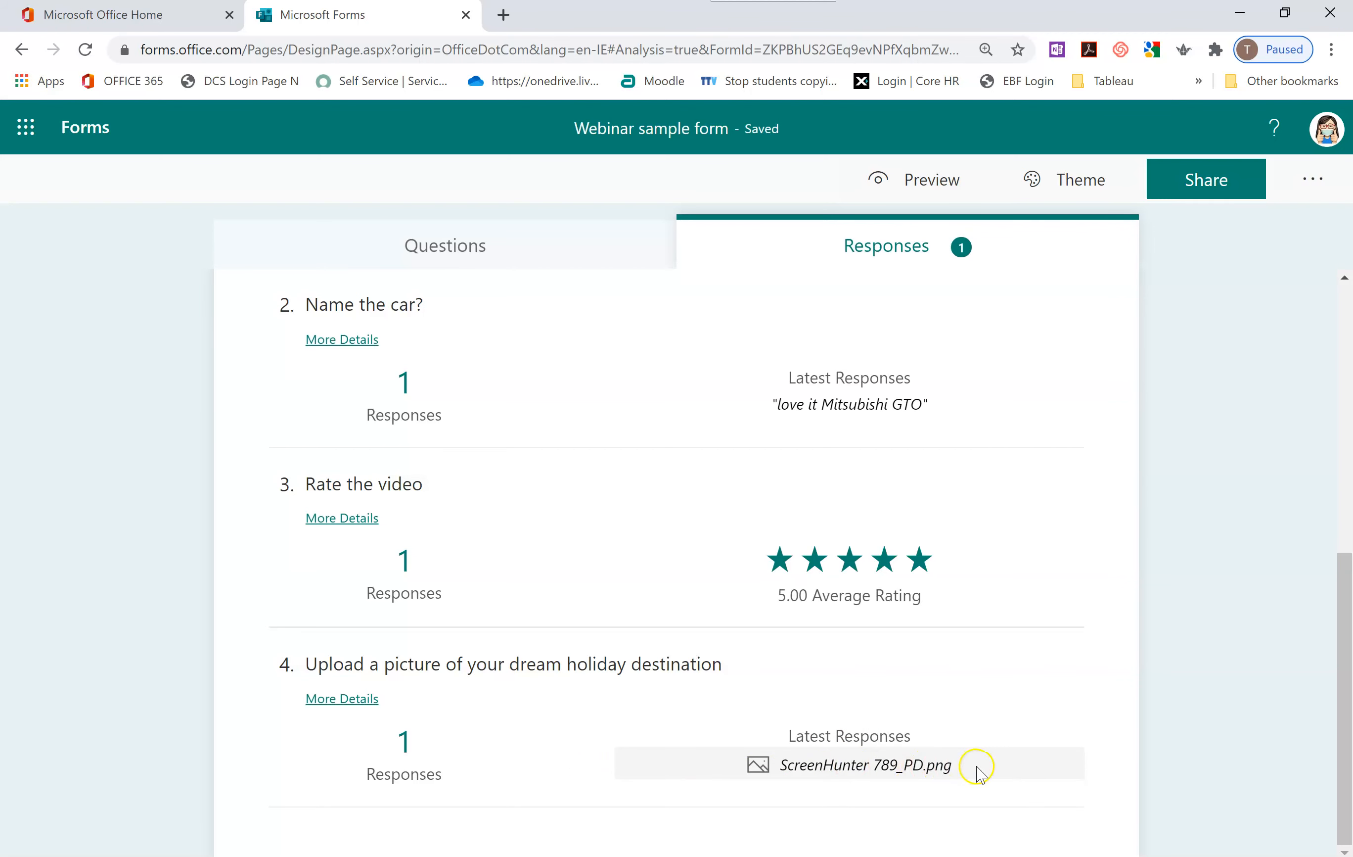
Export the responses of "Webinar sample form" to an Excel workbook
scroll(1027, 656, up, 7)
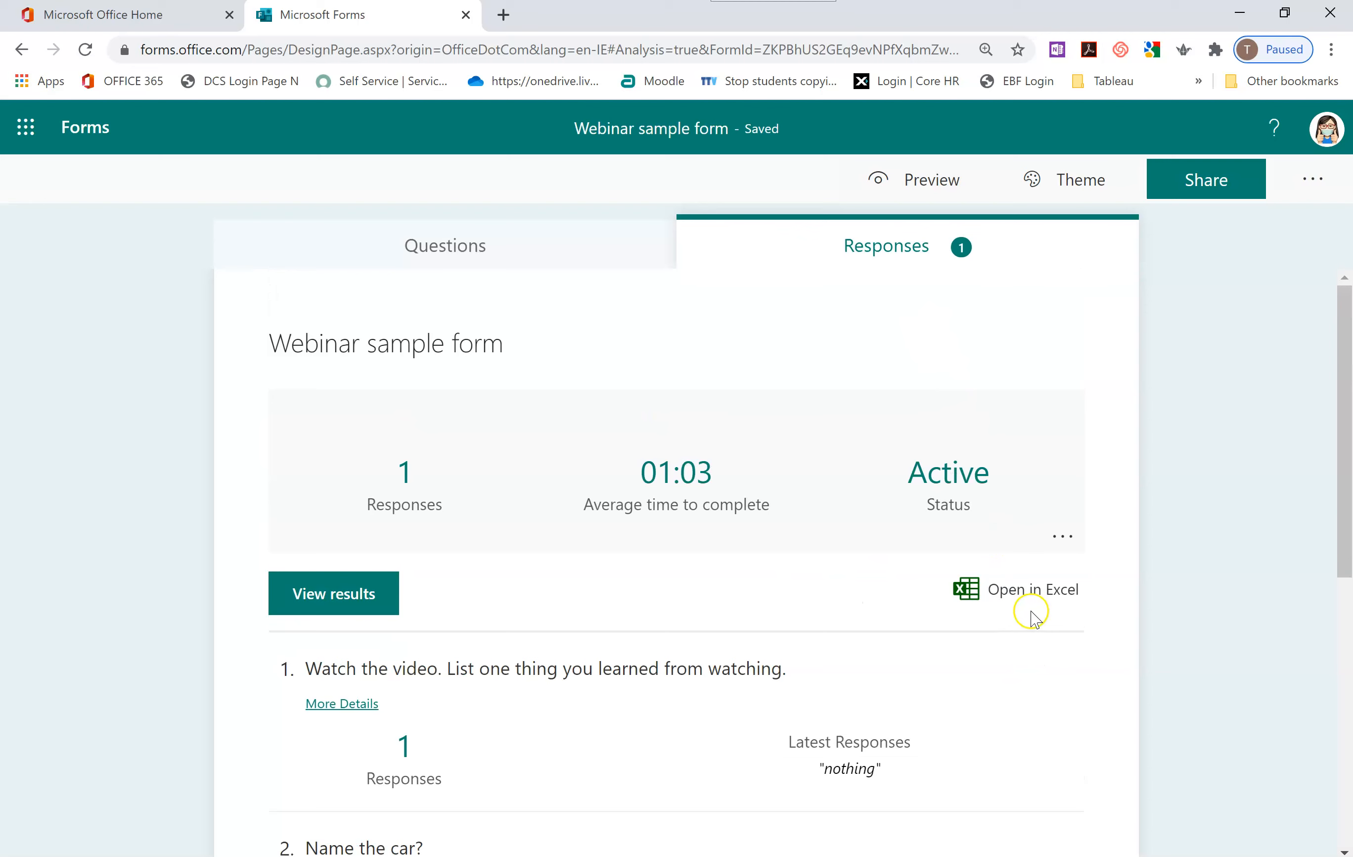
scroll(1031, 609, down, 7)
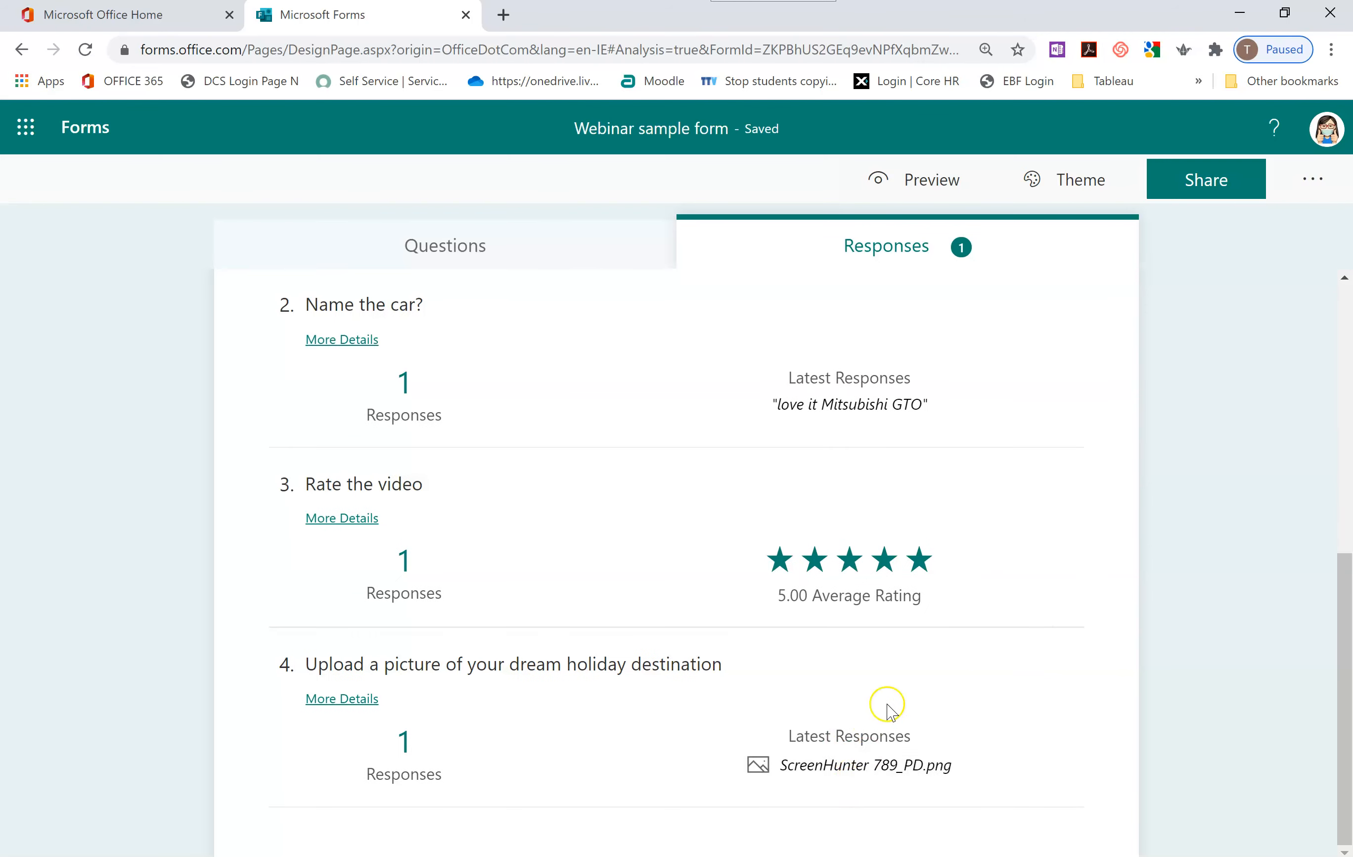
scroll(895, 640, up, 7)
click(992, 604)
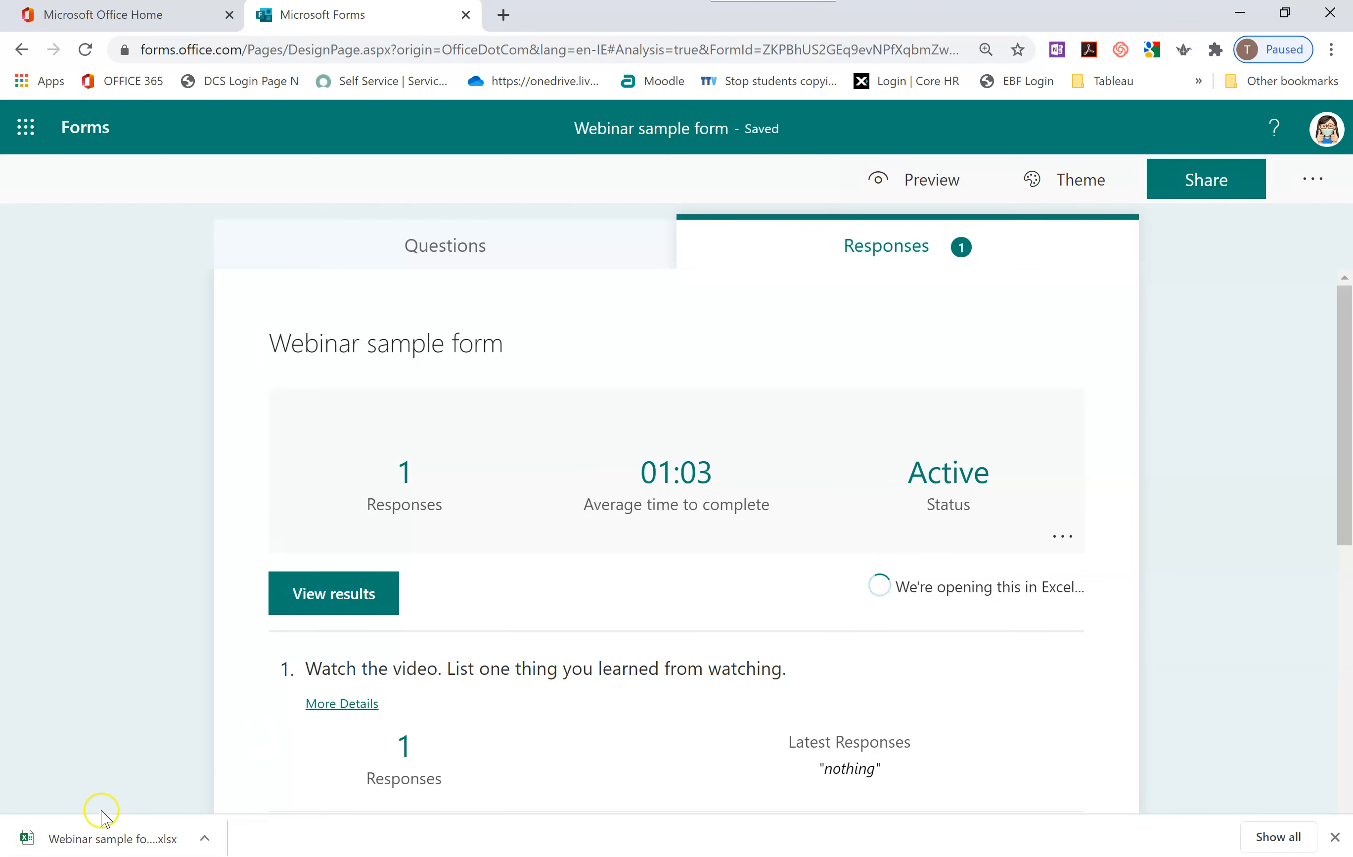
Open the exported responses workbook in Excel, check the picture upload link in column I, and return to the form's responses
click(130, 841)
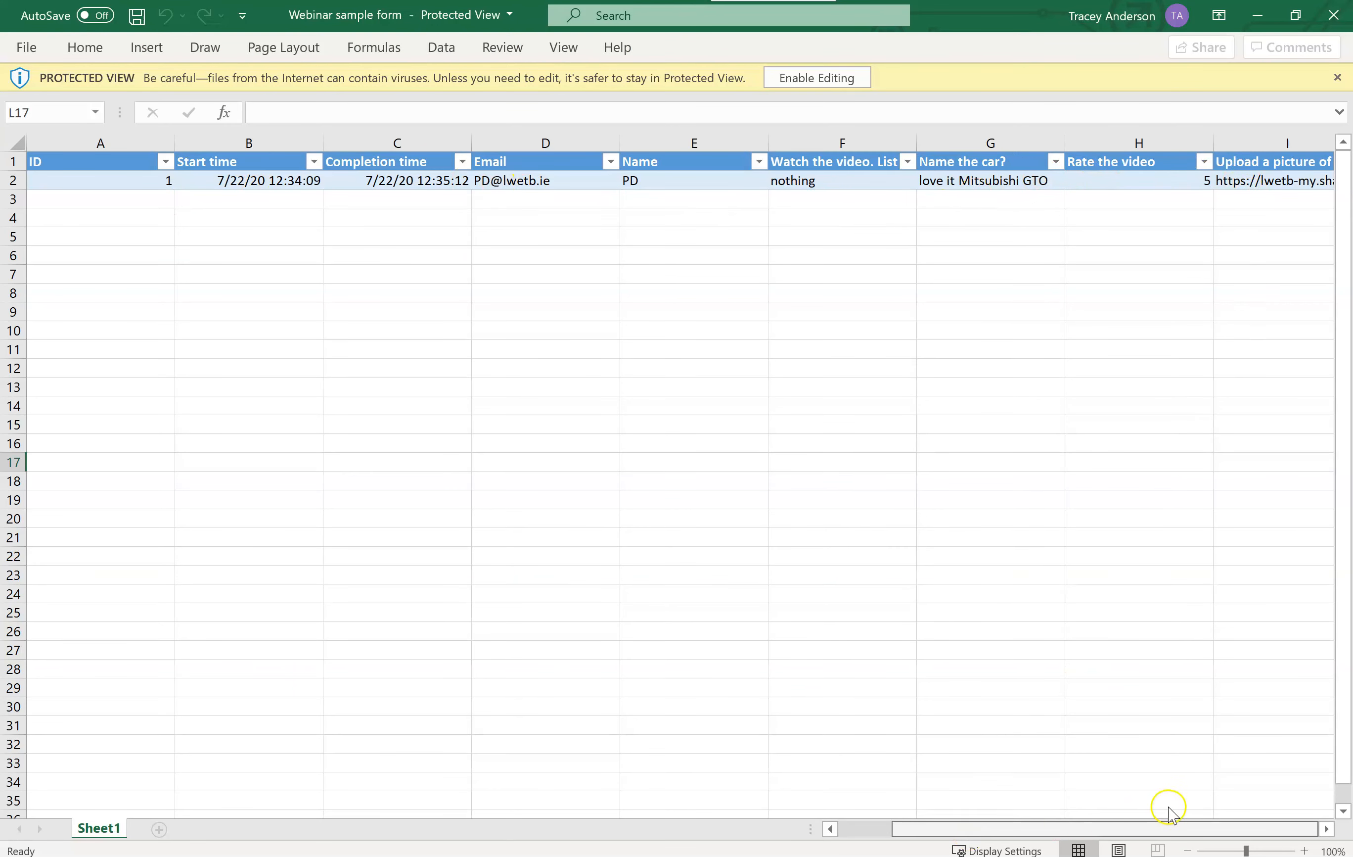
scroll(1169, 808, right, 1)
click(1102, 182)
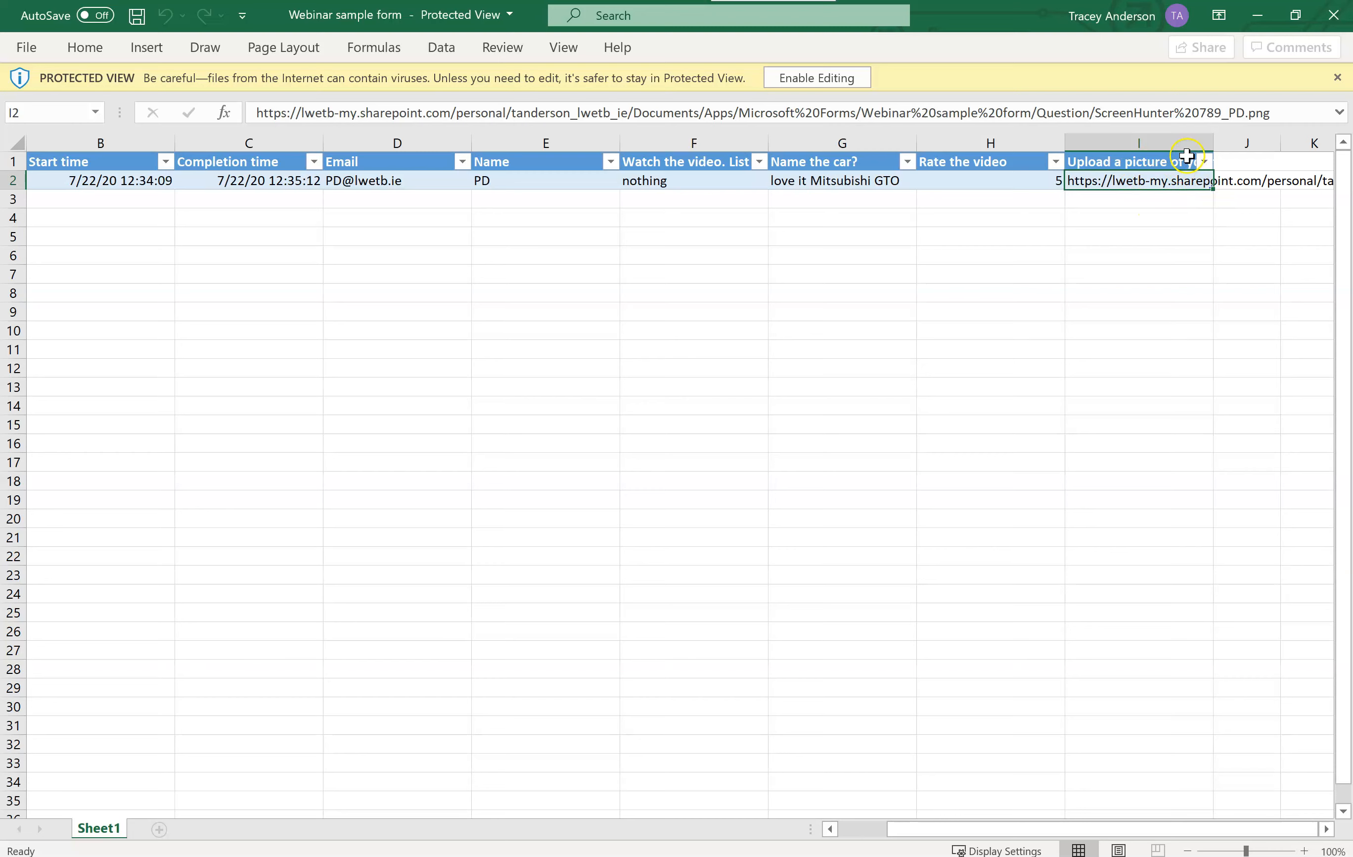
click(1257, 15)
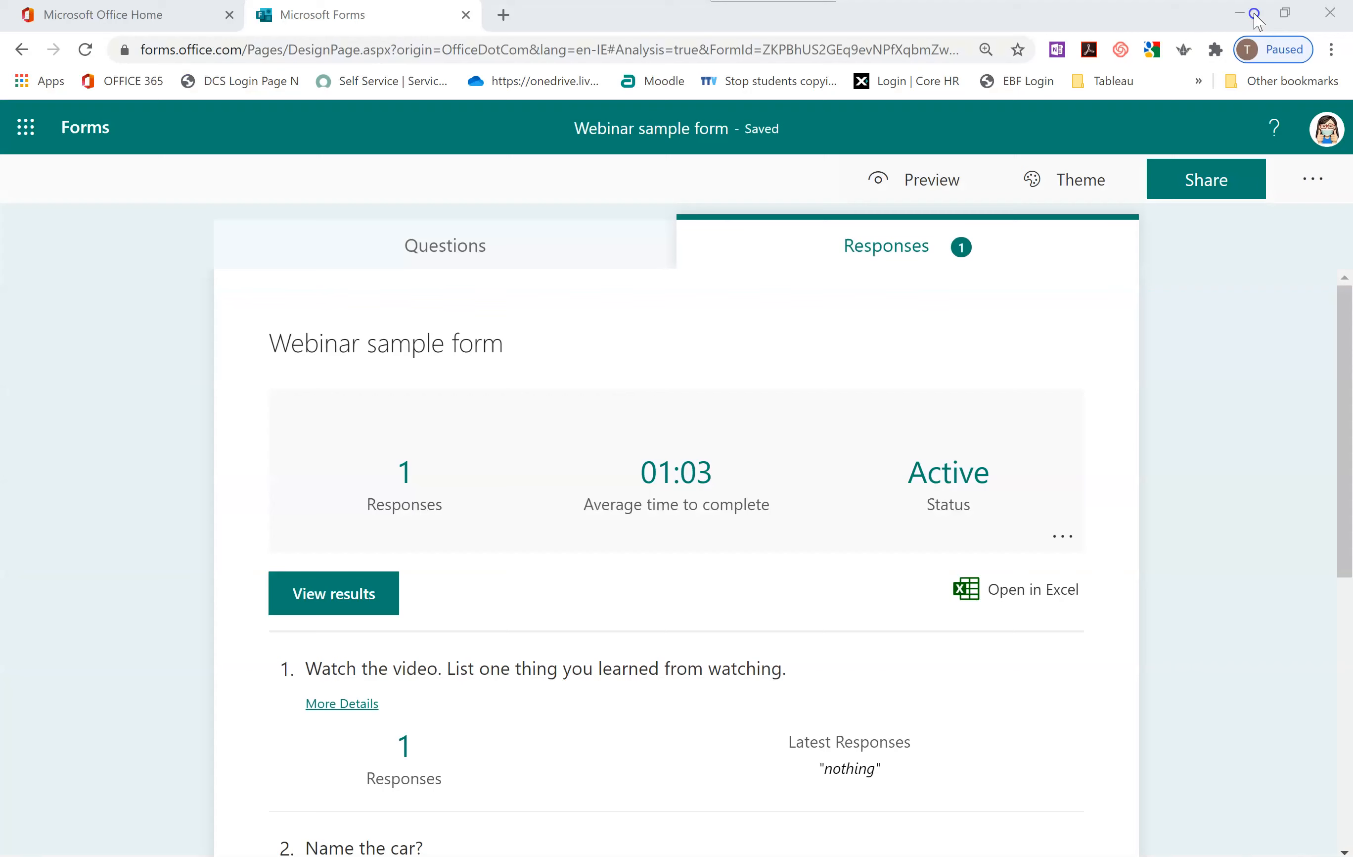
View the response details of the dream holiday destination question, open the uploaded ScreenHunter 789_PD.png, and close the picture
scroll(790, 637, down, 6)
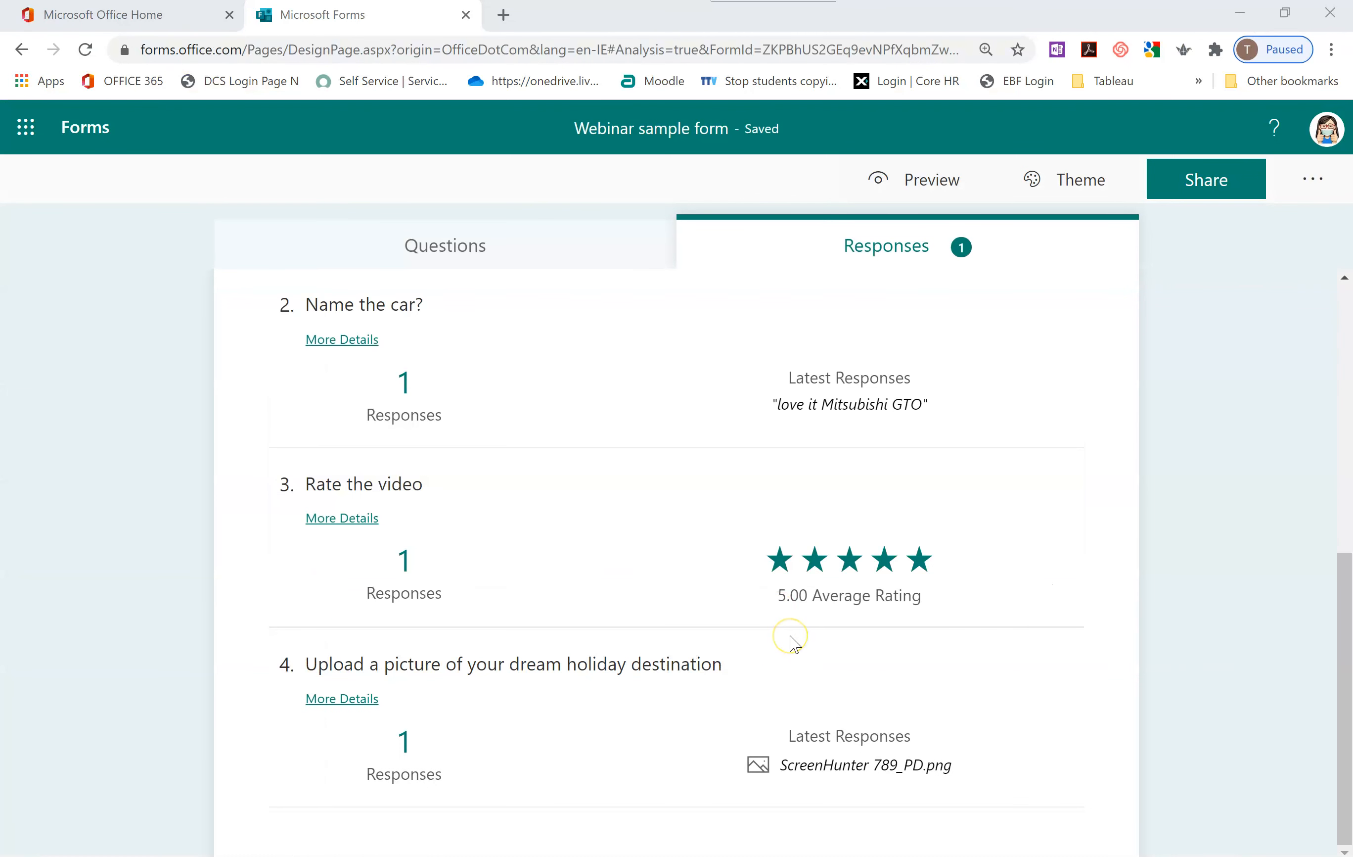
click(341, 713)
click(348, 699)
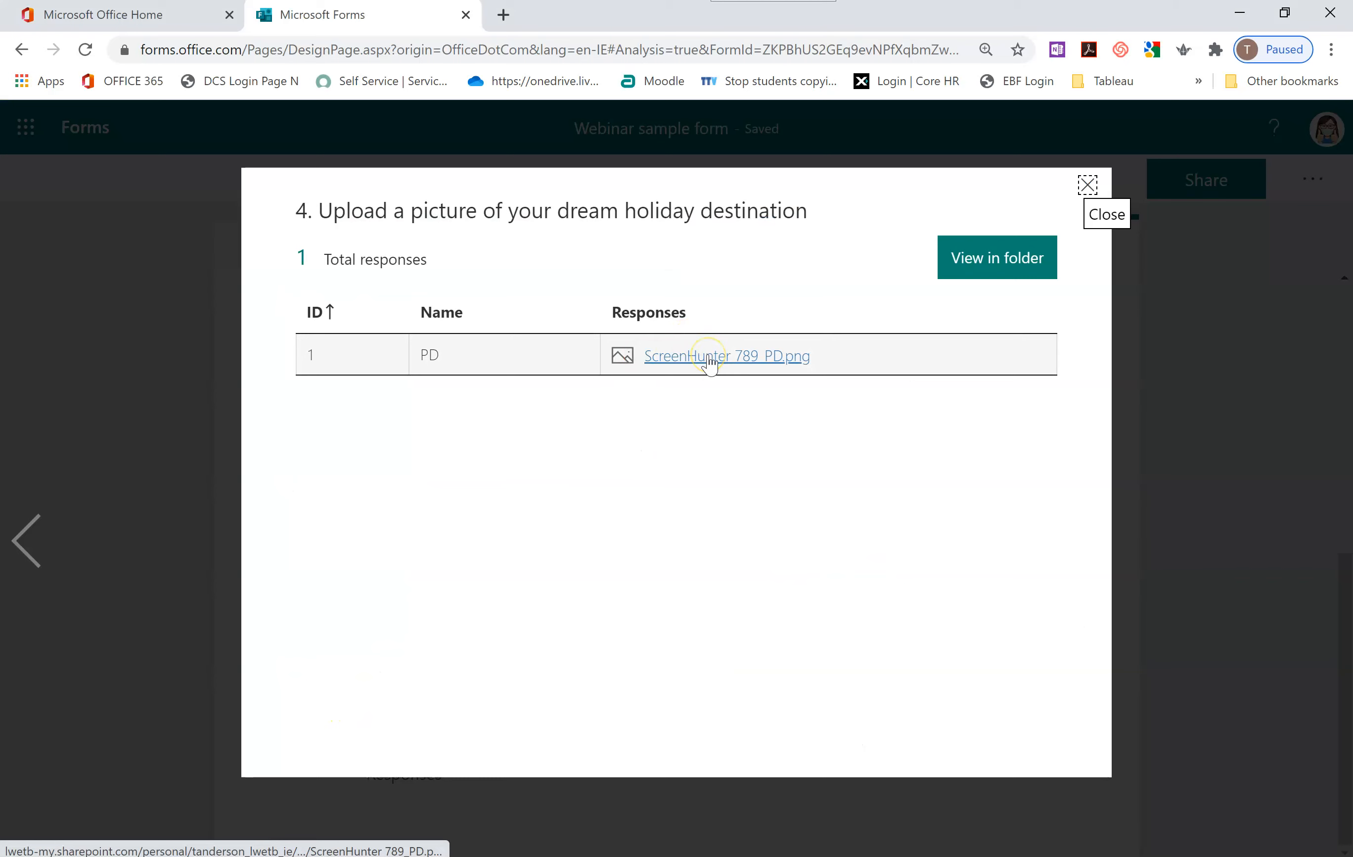
click(756, 355)
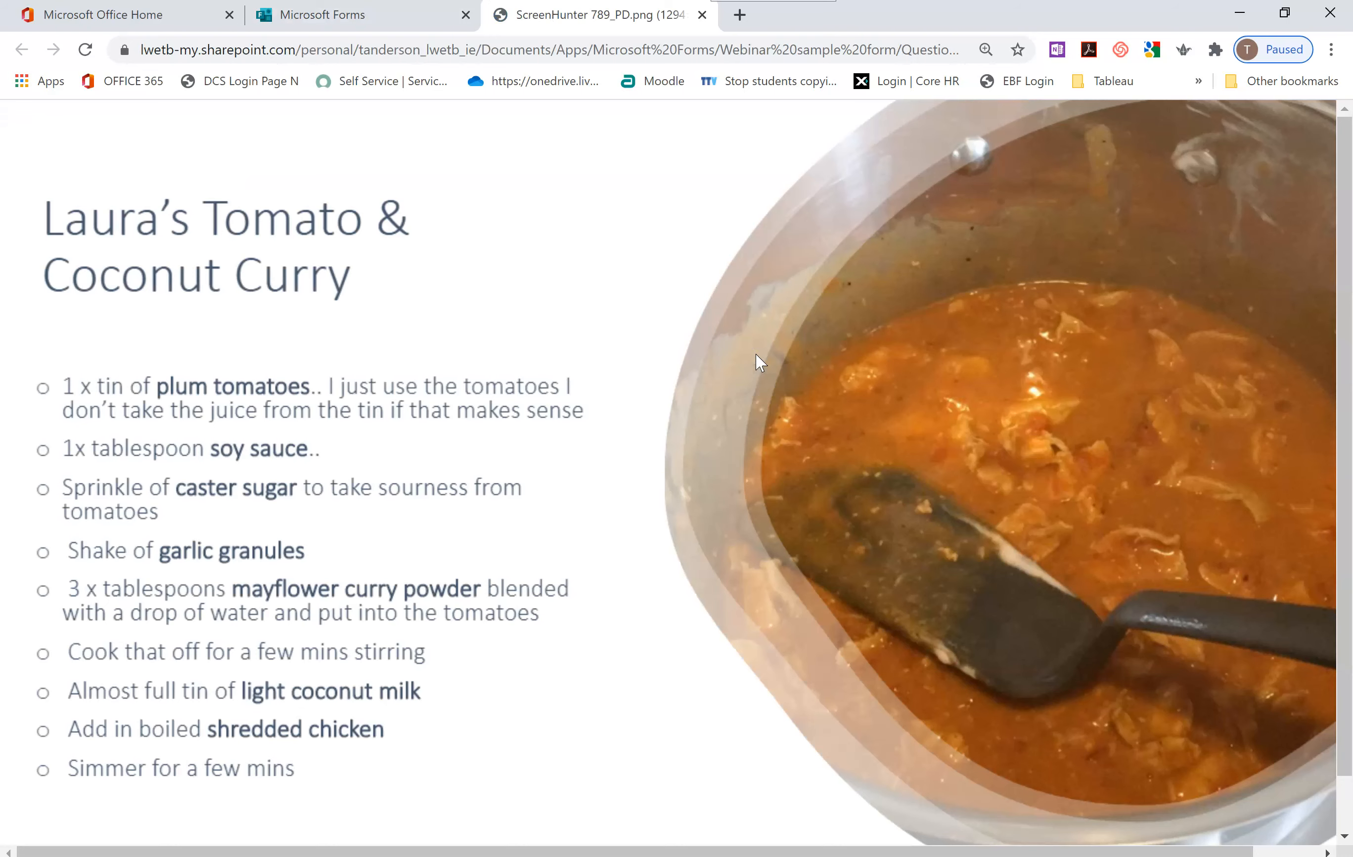
click(702, 14)
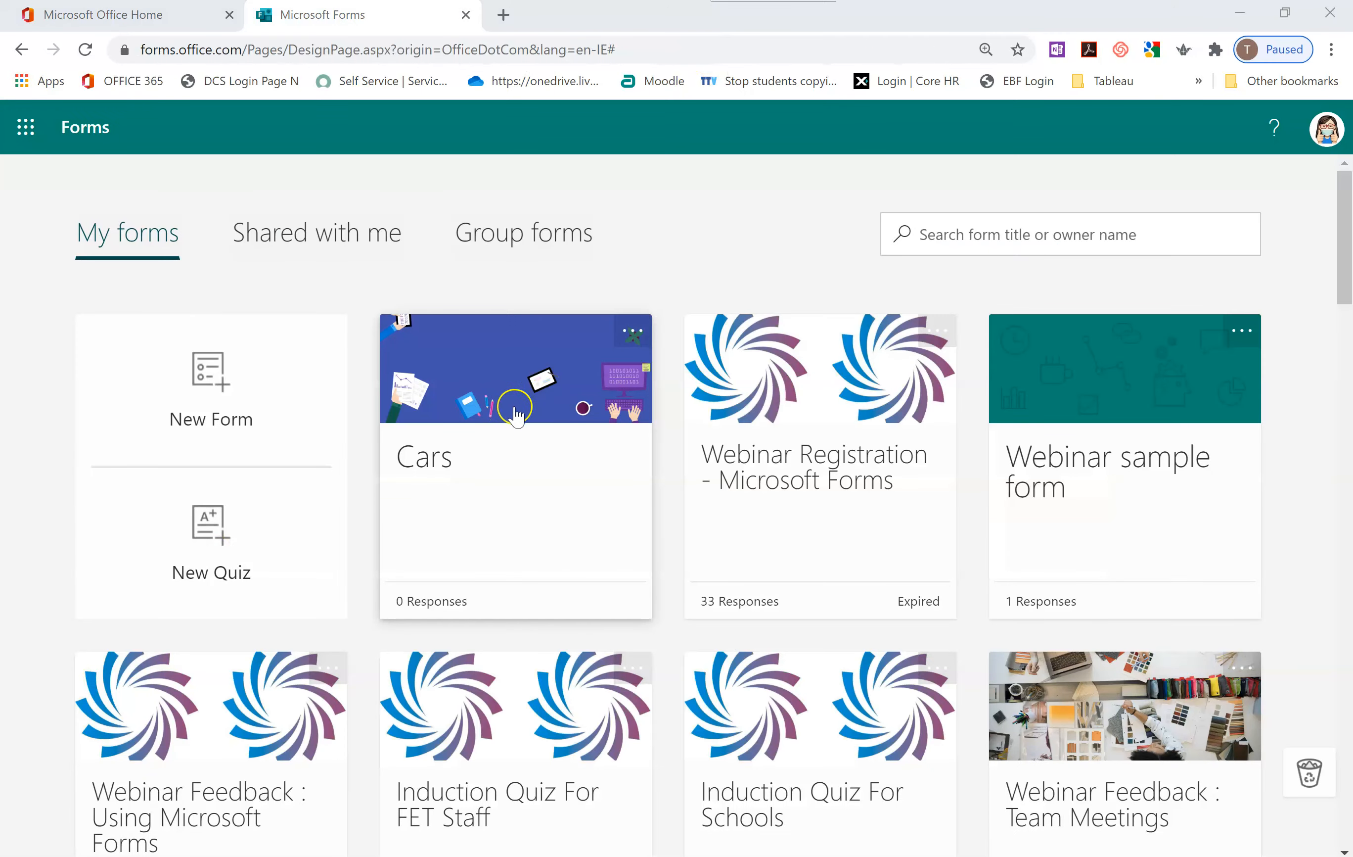
Open the "Cars" form and add a Choice question after the favourite car upload question
click(513, 414)
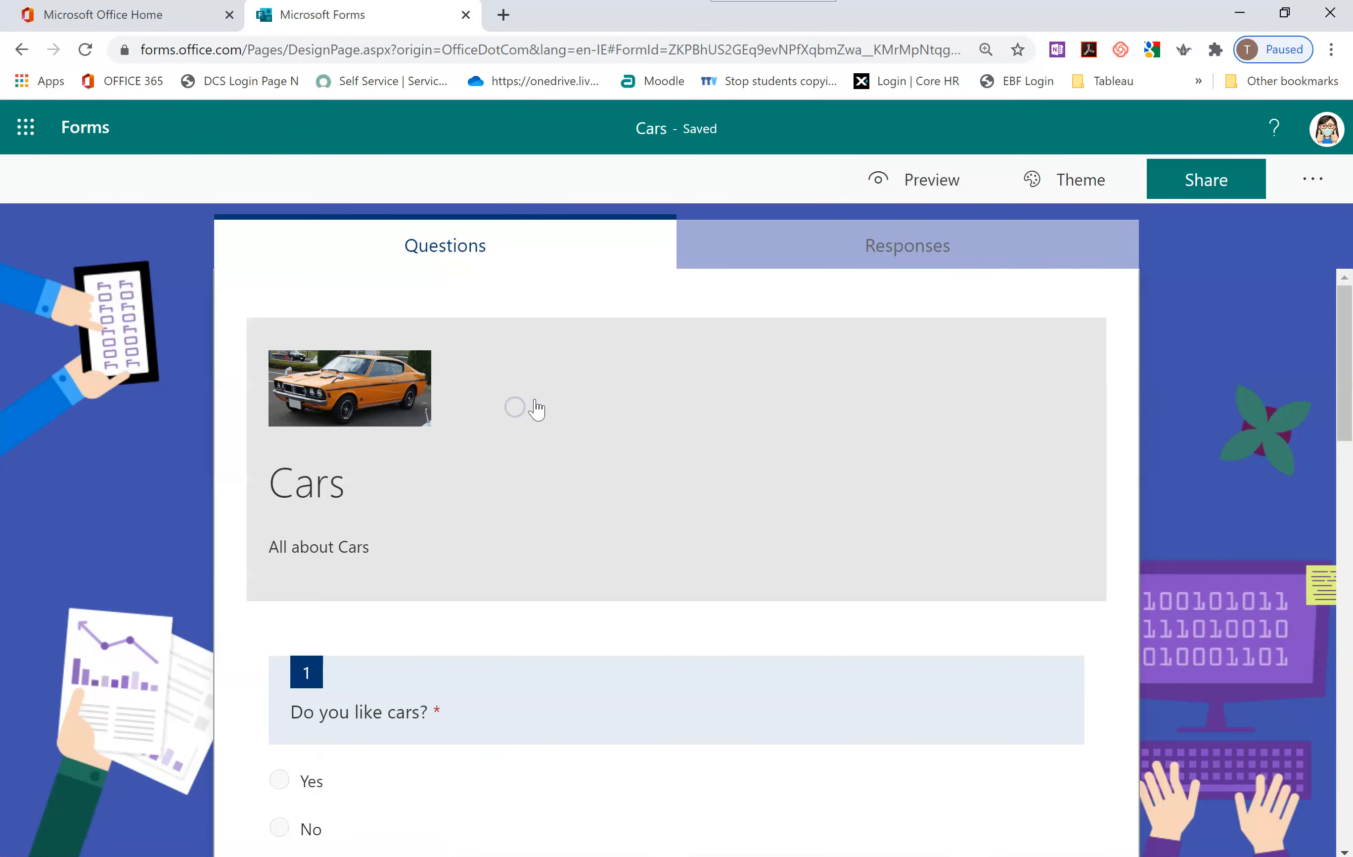
scroll(786, 483, down, 15)
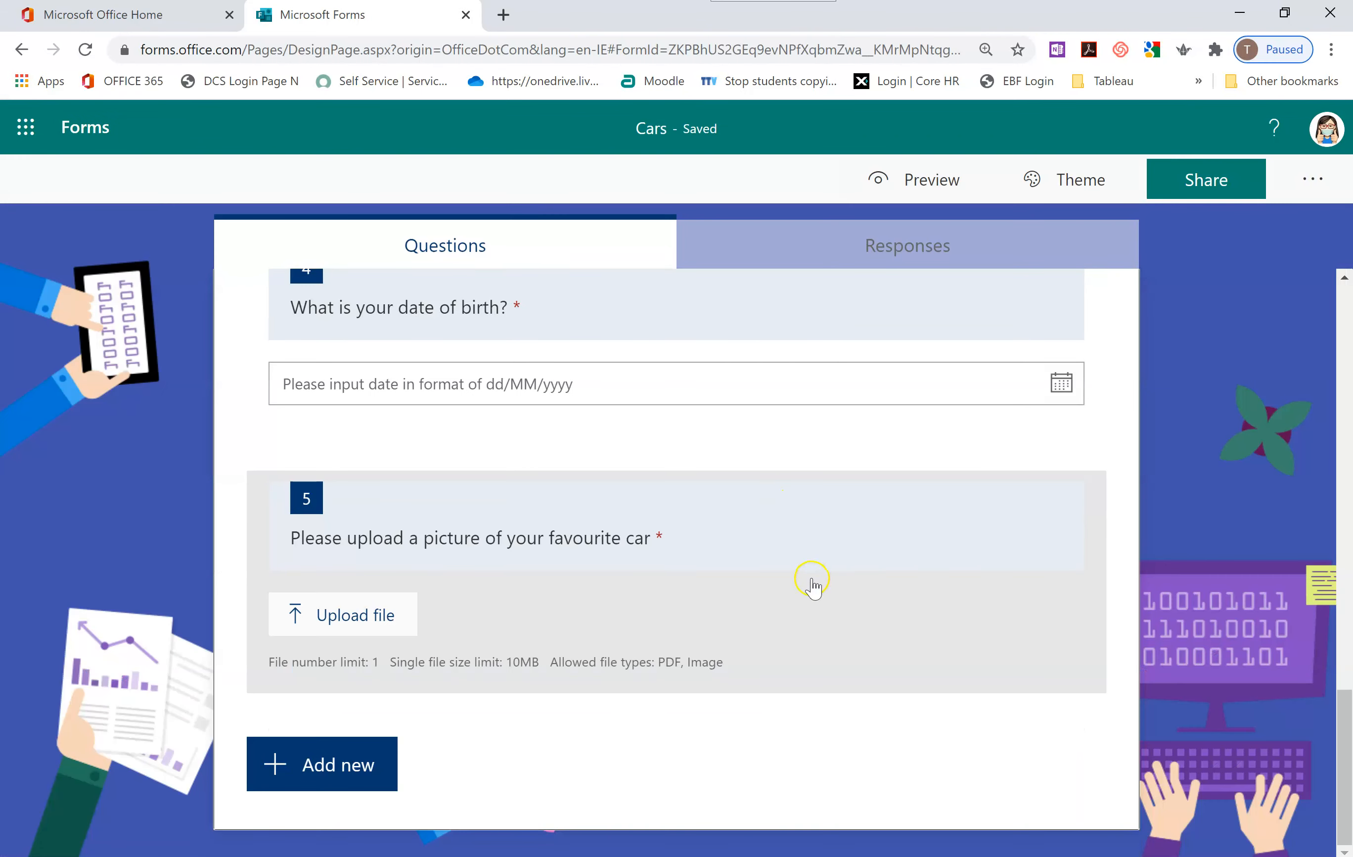
click(281, 762)
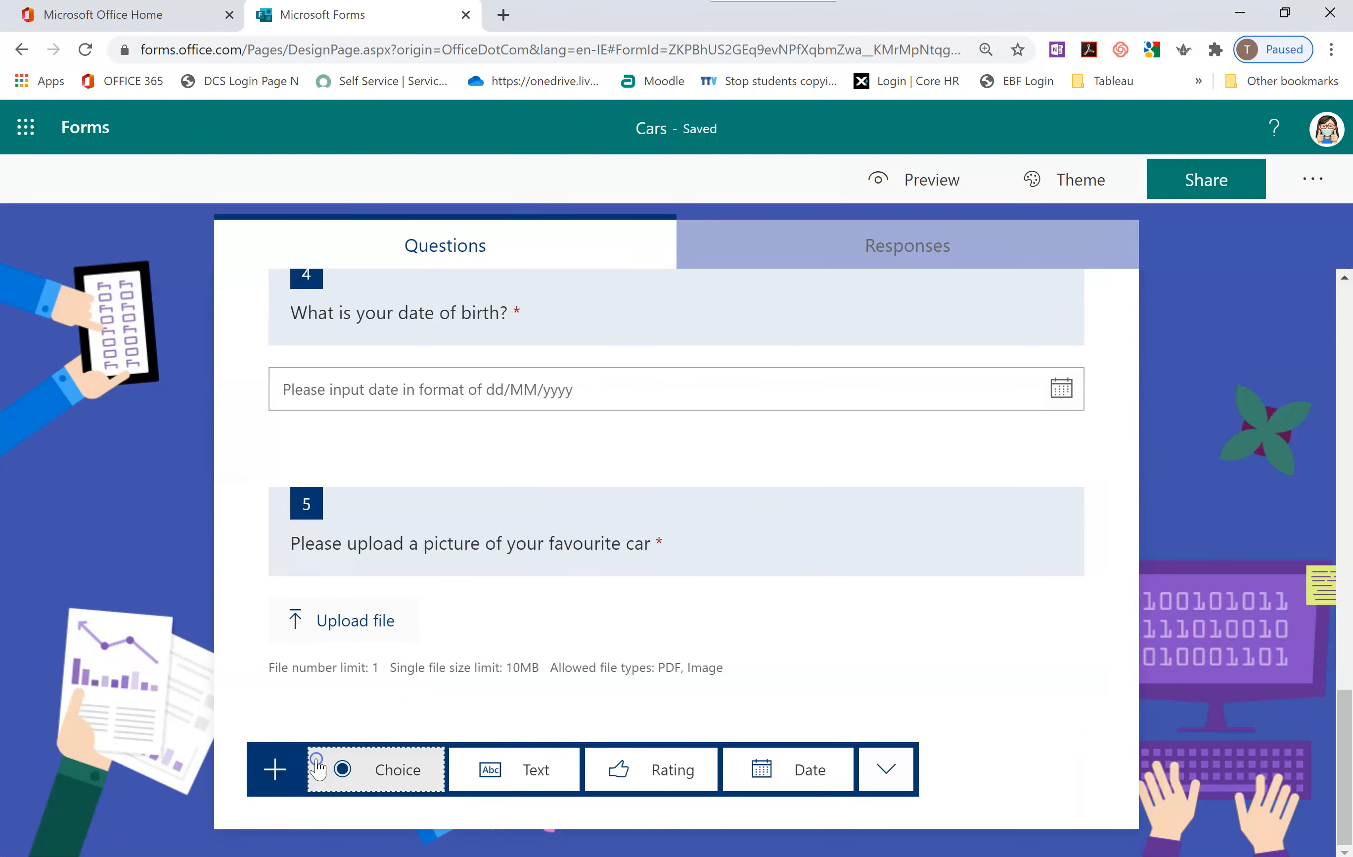
click(384, 771)
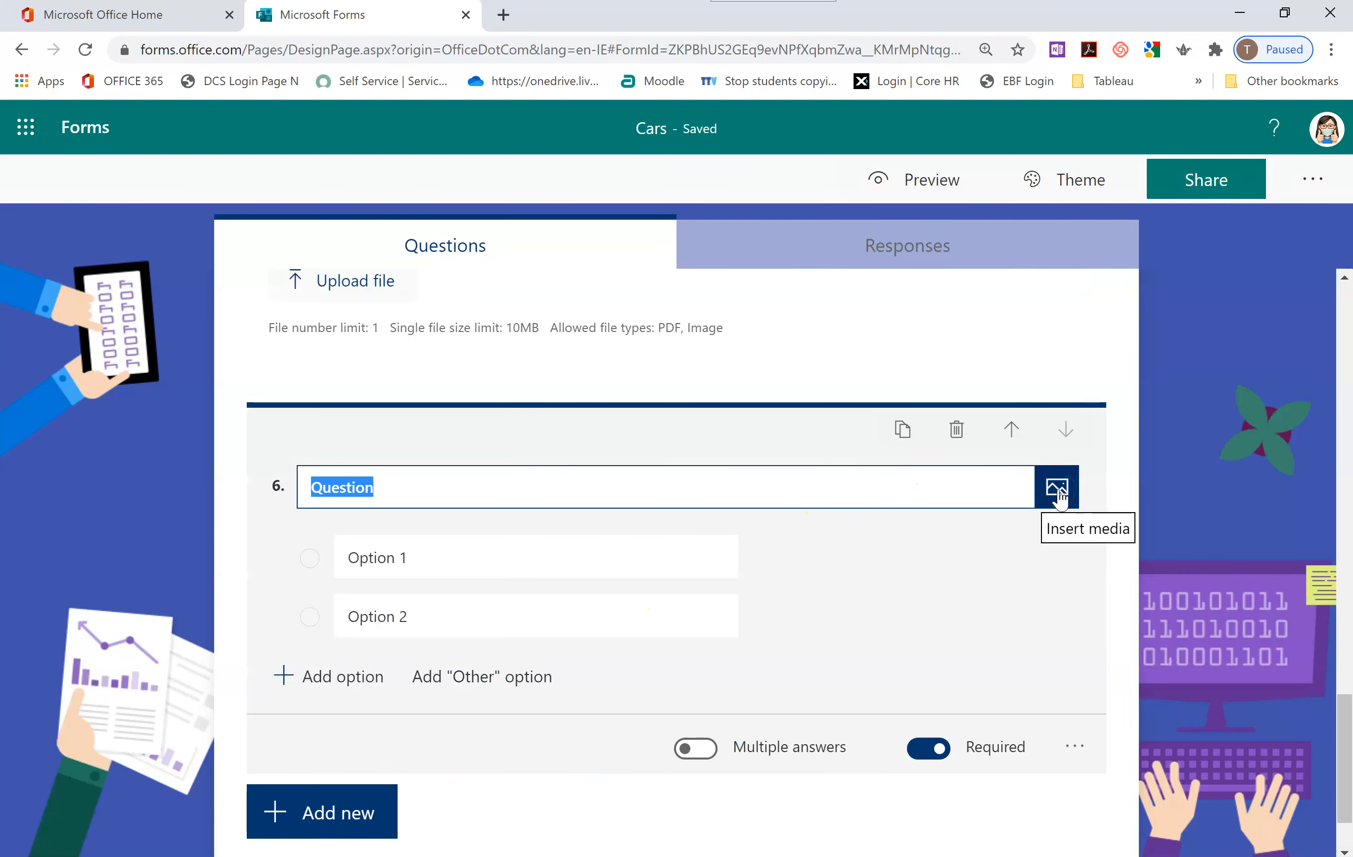
Insert the YouTube video "Inside the Mitsubishi 3000GT GTO | fullBOOST" into question 6 by pasting its copied URL
click(1057, 491)
click(1041, 398)
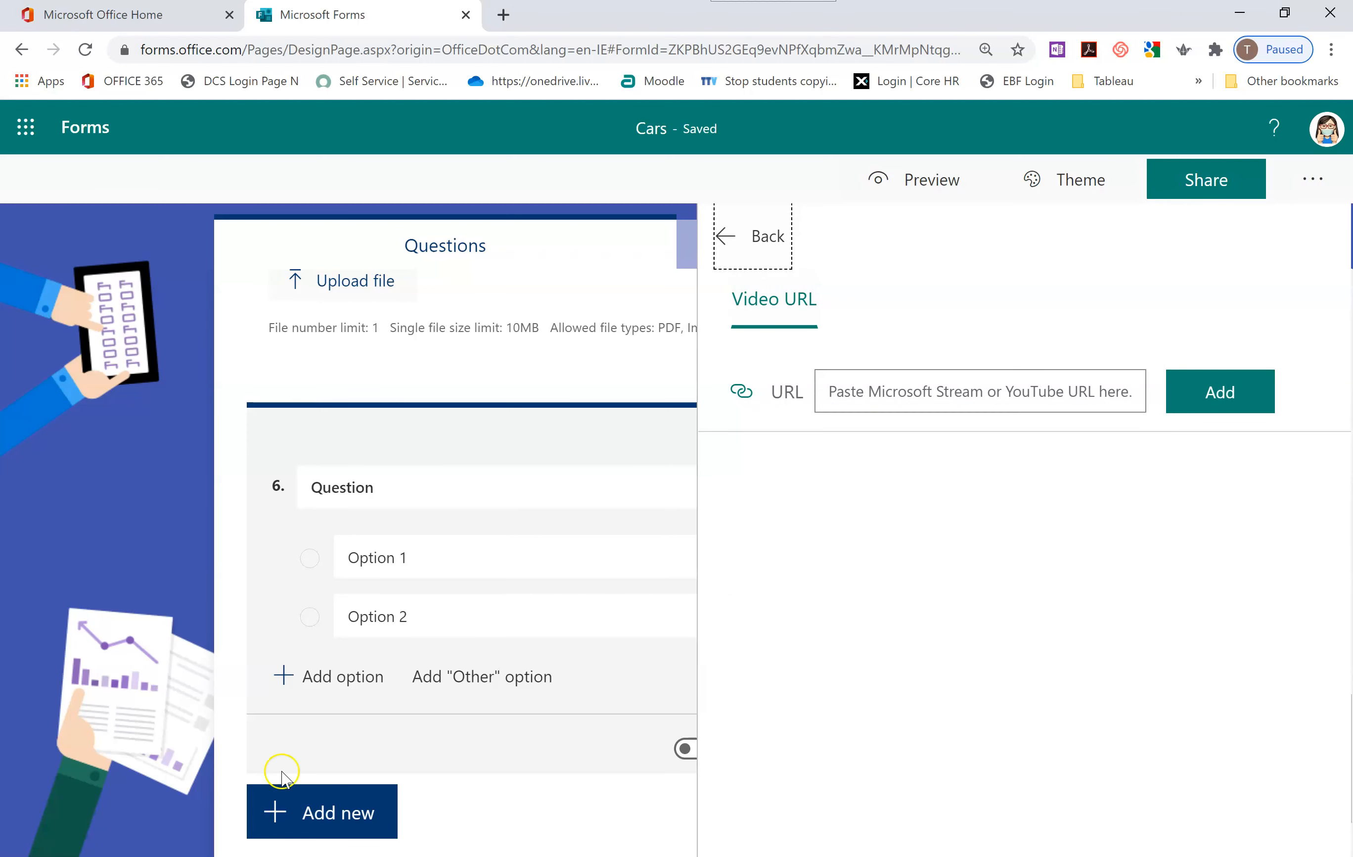
click(892, 390)
click(837, 391)
right_click(838, 391)
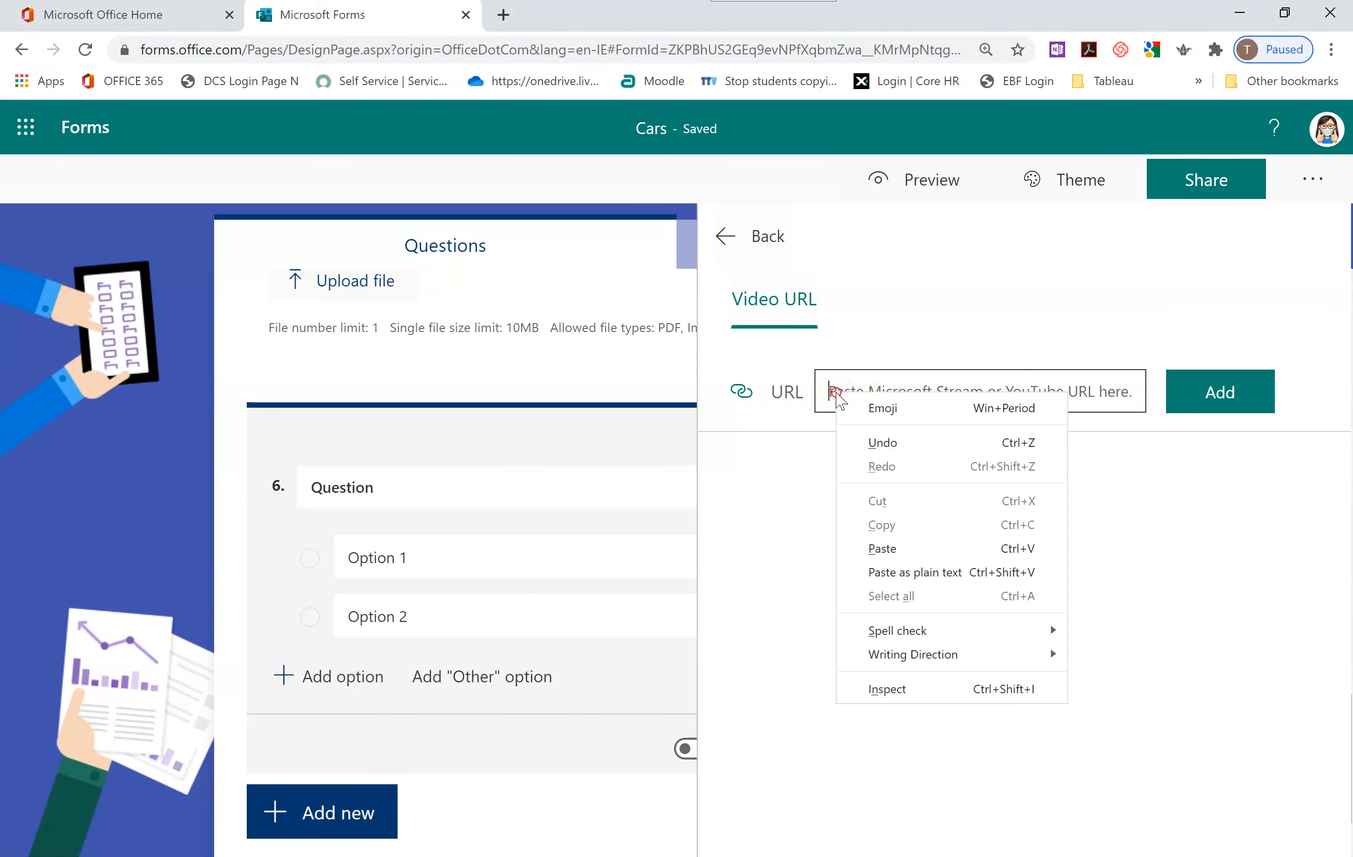
click(876, 547)
click(1209, 401)
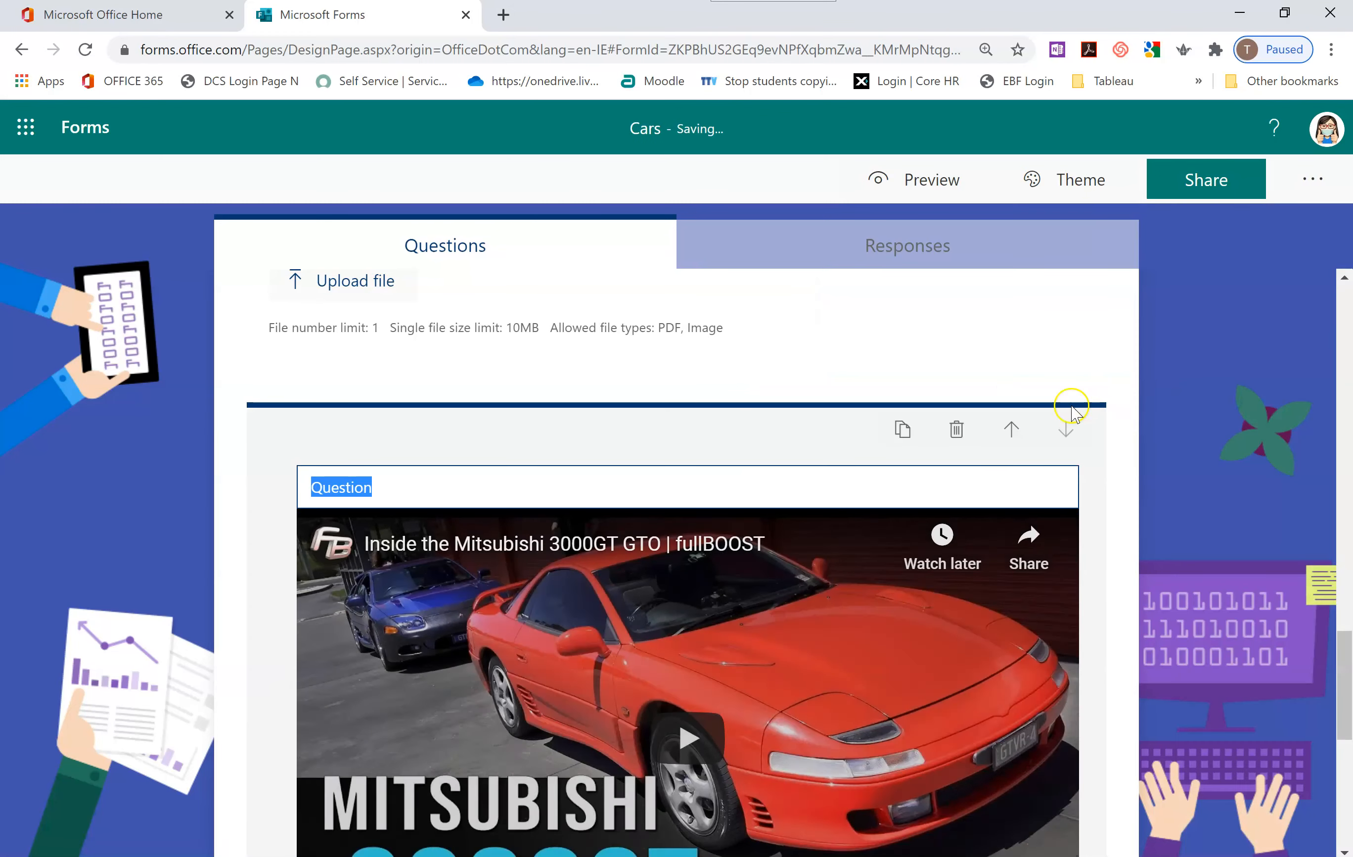
Preview the form to check how the video question and the other questions appear, and return to editing
scroll(1084, 533, down, 3)
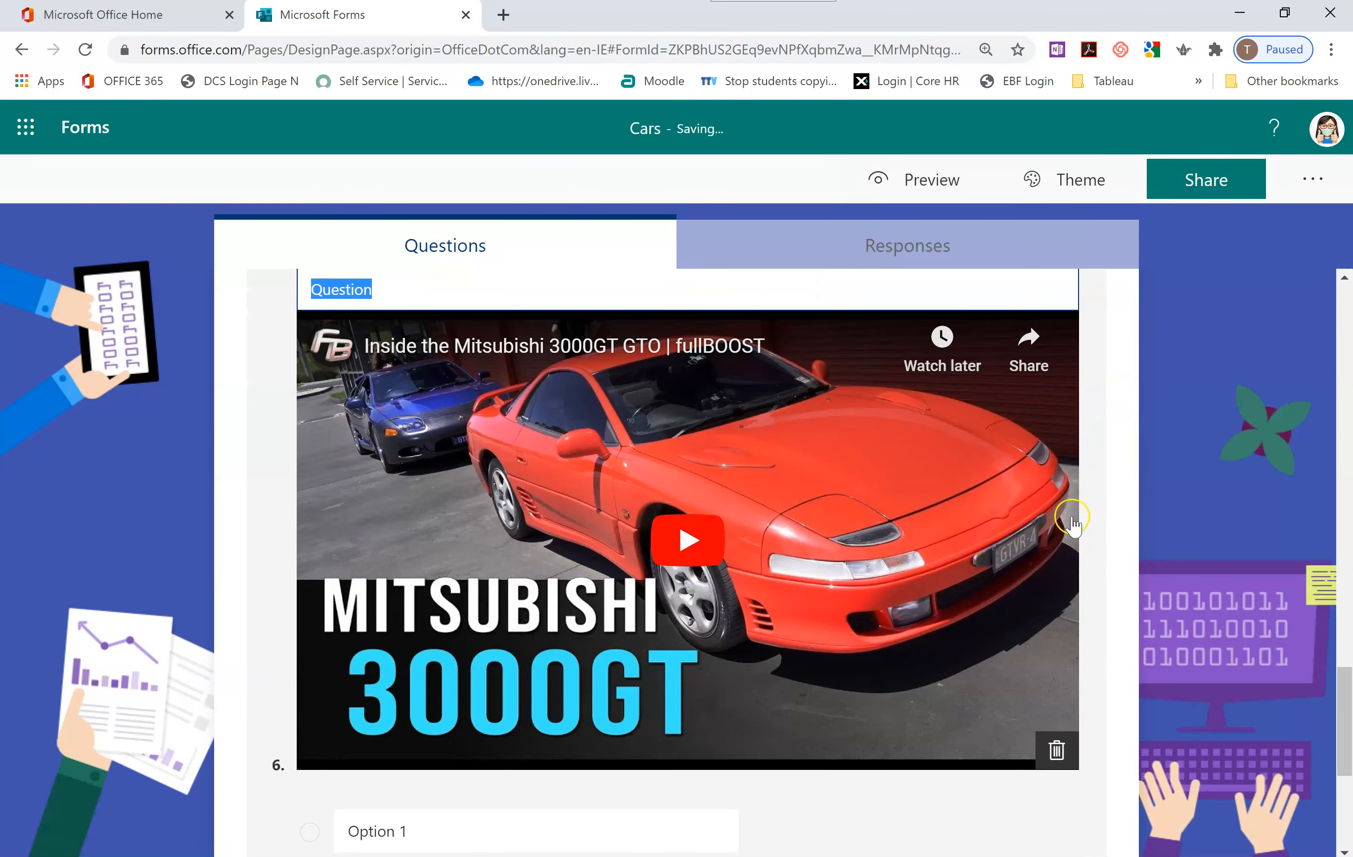
scroll(1071, 516, up, 1)
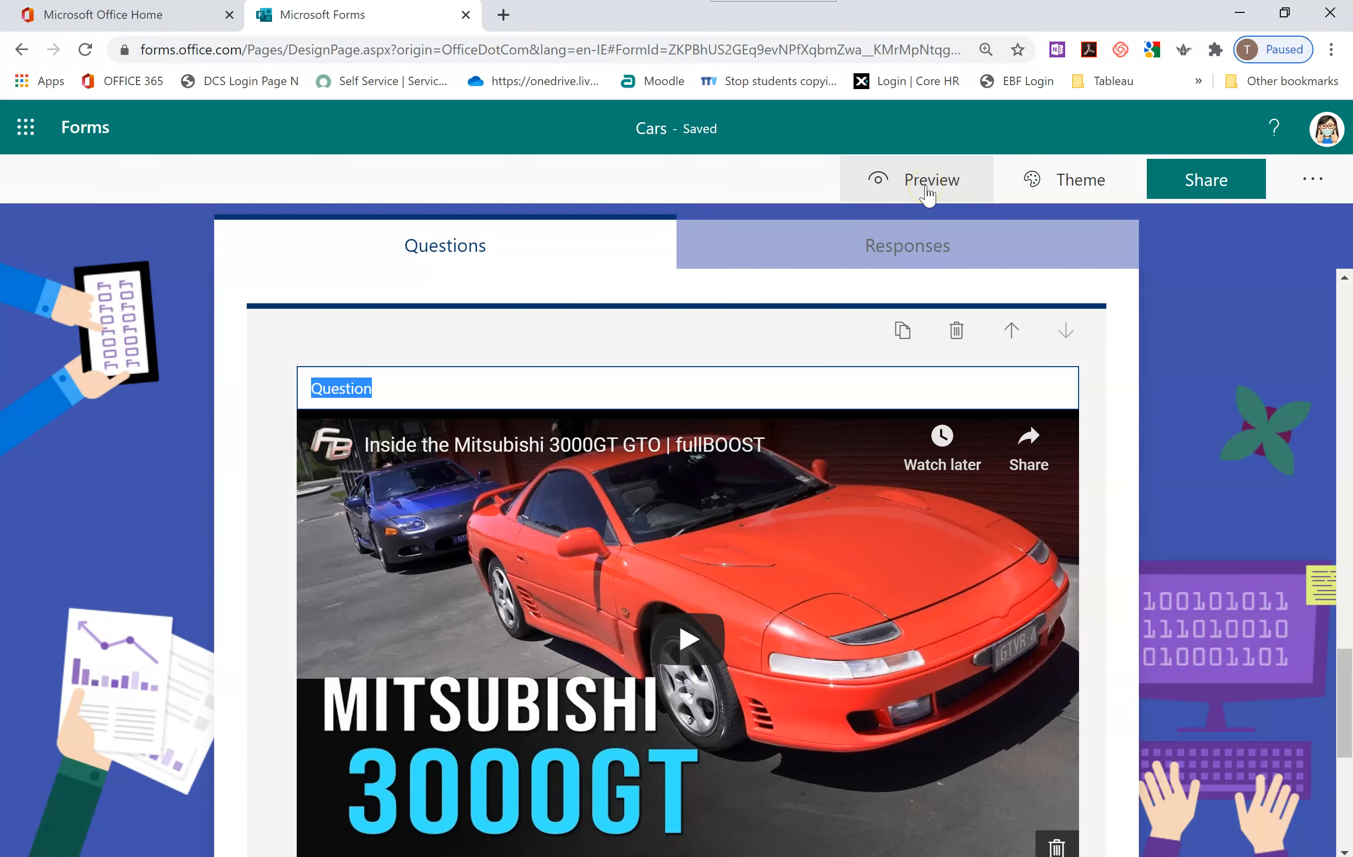
click(904, 187)
scroll(1005, 474, down, 15)
scroll(1009, 478, up, 6)
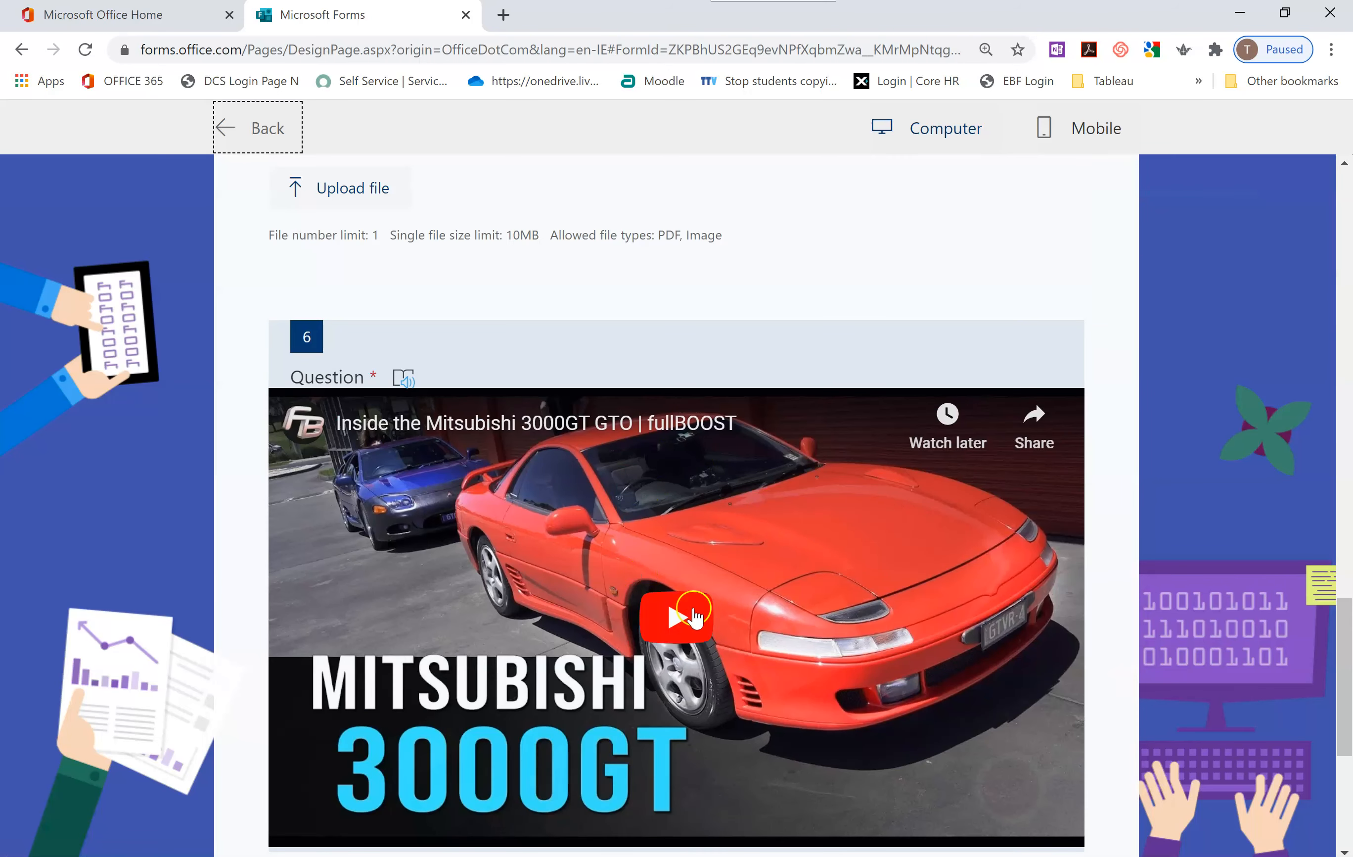
scroll(906, 388, up, 20)
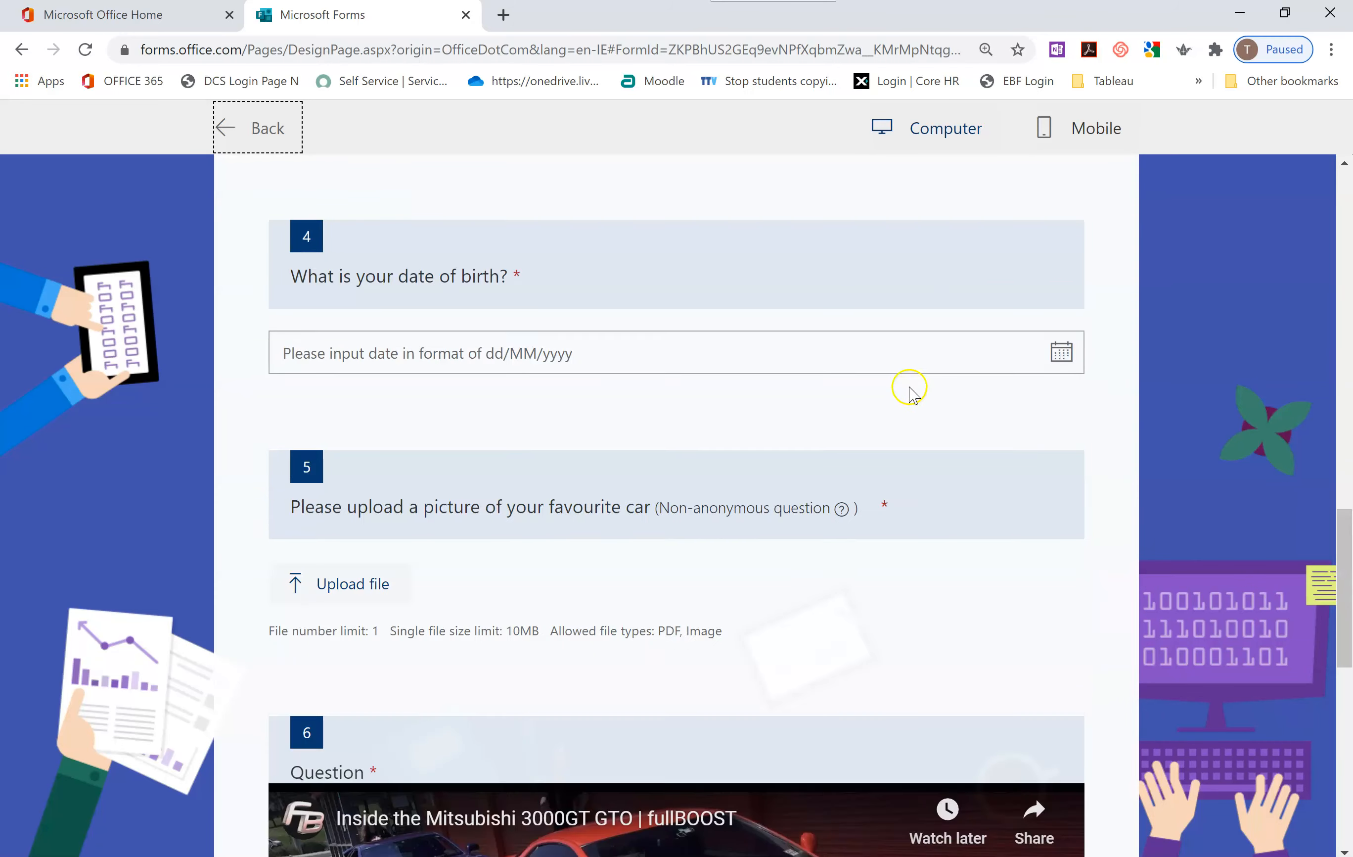
scroll(910, 379, up, 8)
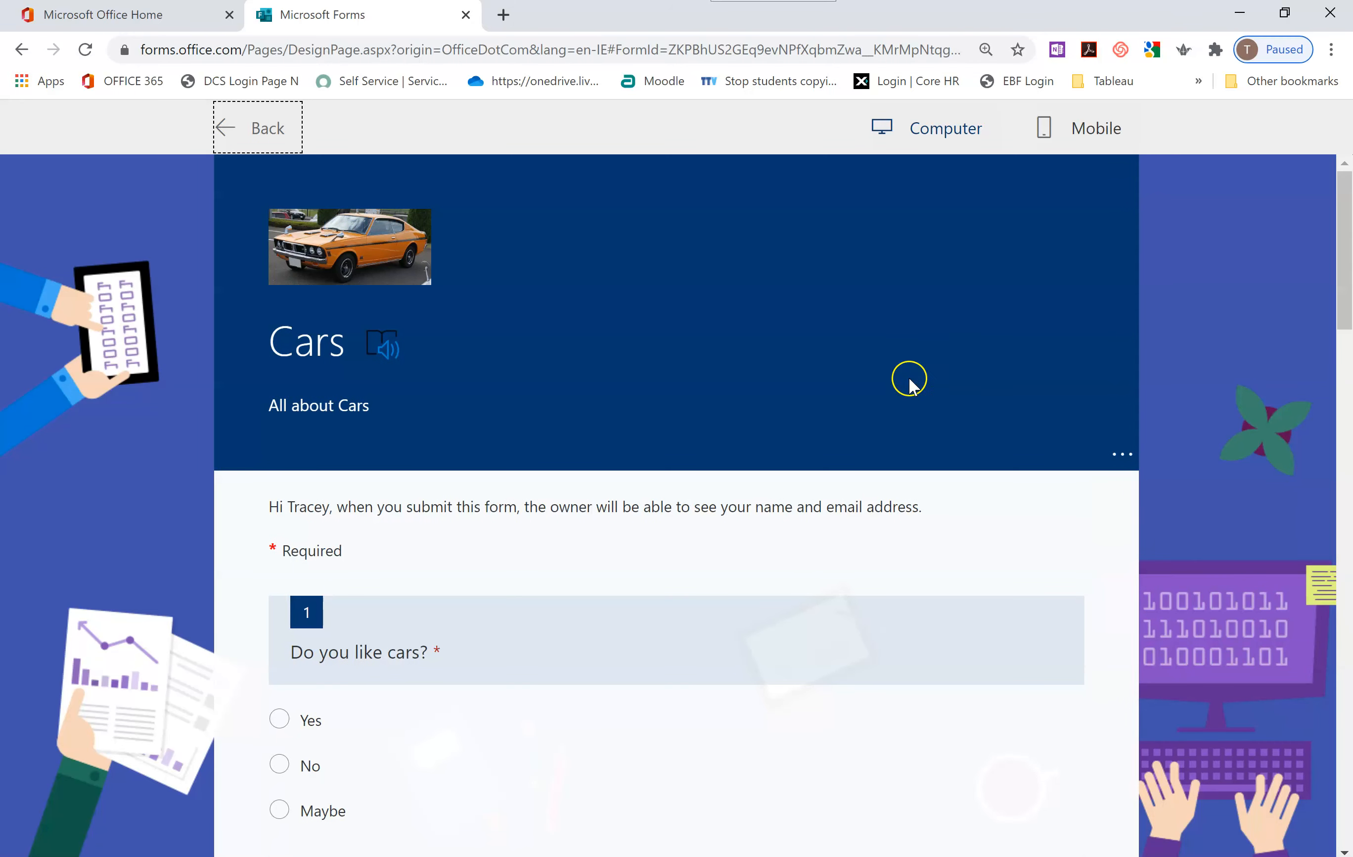
click(227, 127)
Title the video question "Watch this video. Give me one piece of information you found out?"
scroll(806, 552, down, 5)
scroll(806, 552, down, 15)
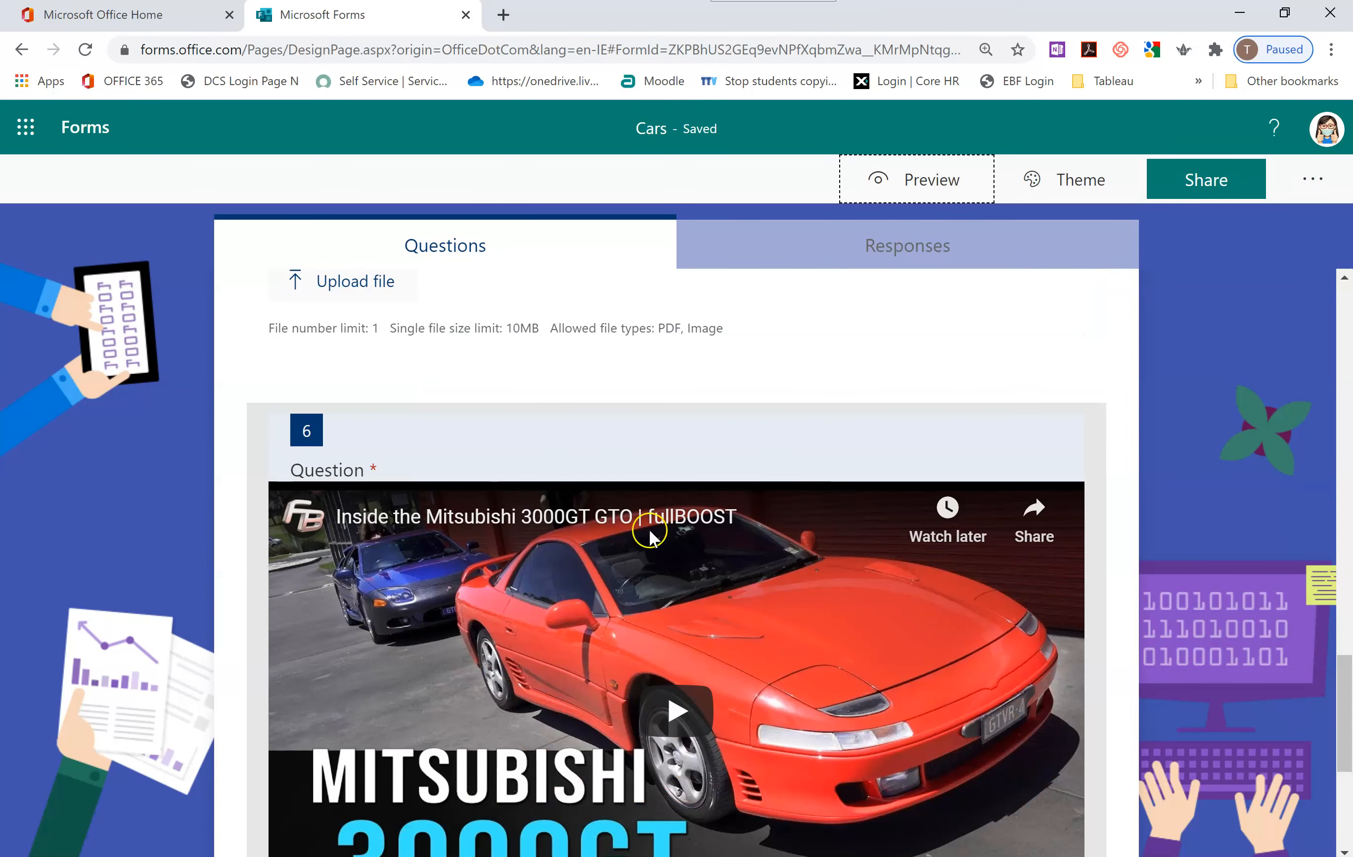
click(365, 471)
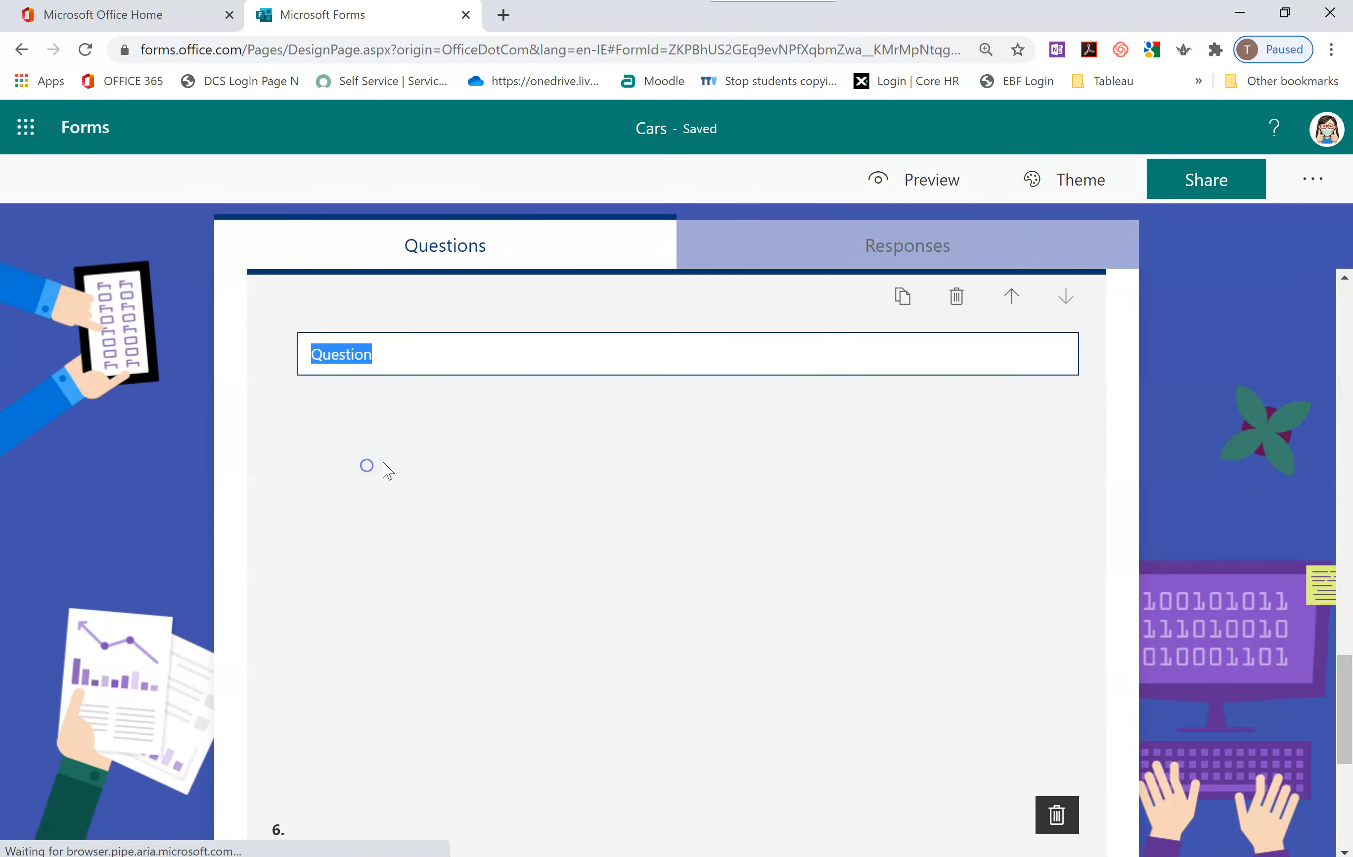
text(Wtach)
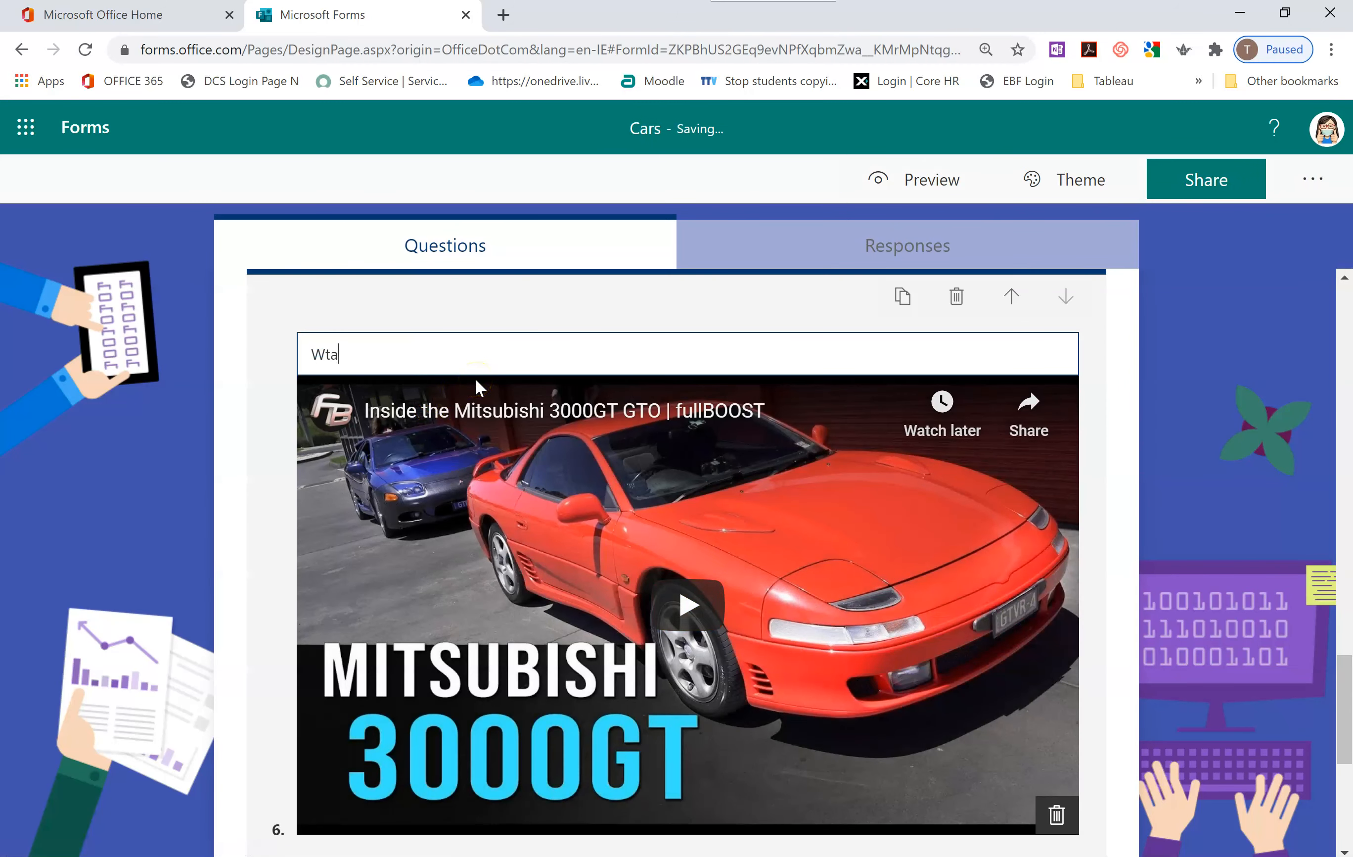
key(BackSpace)
key(BackSpace)
text(atch this video. Give me one p)
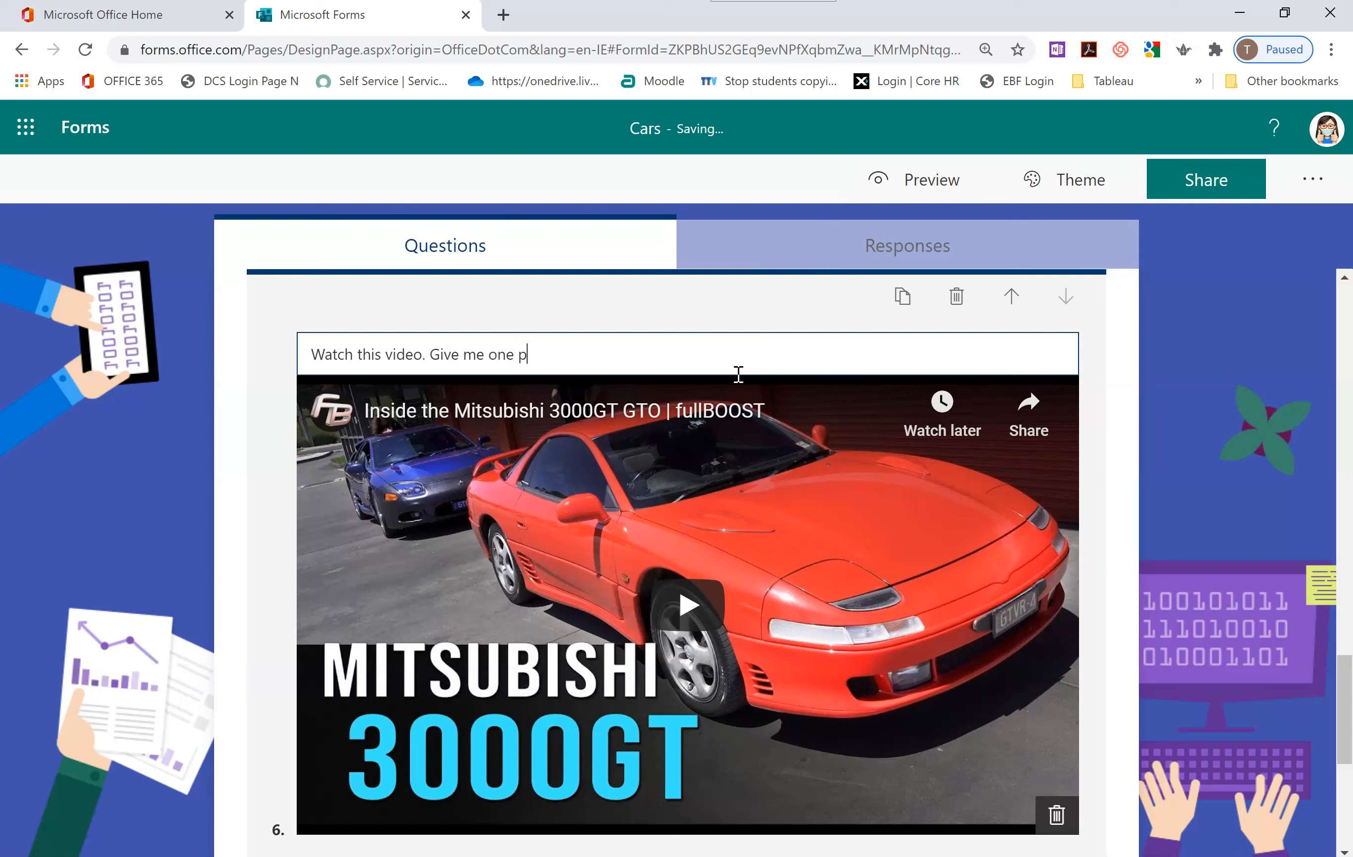
text(iece of information you found out?)
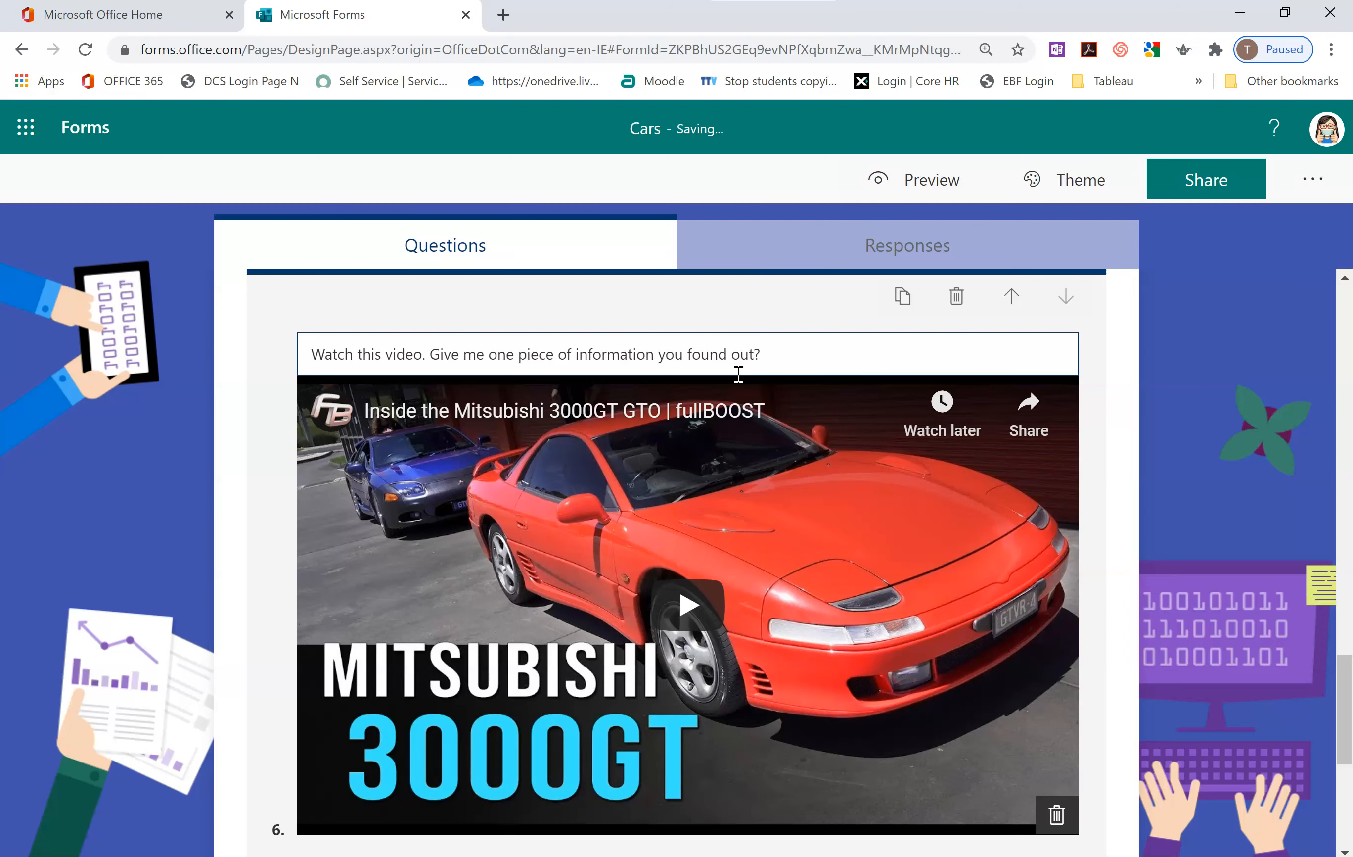
click(815, 354)
Set the video question's first option to "Its a fast car" and its second to a statement that a named person loves her car
scroll(804, 363, down, 6)
click(467, 471)
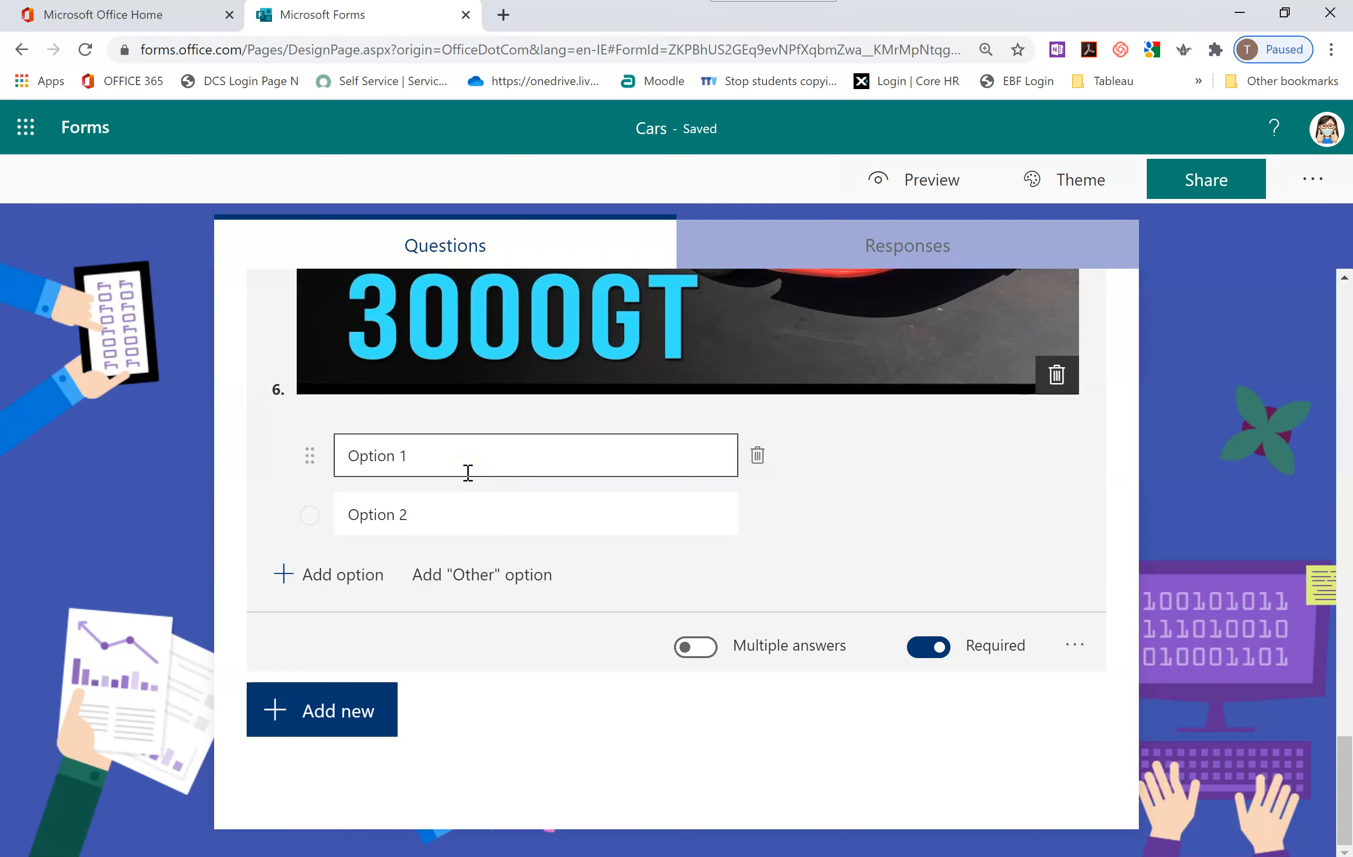
triple_click(467, 469)
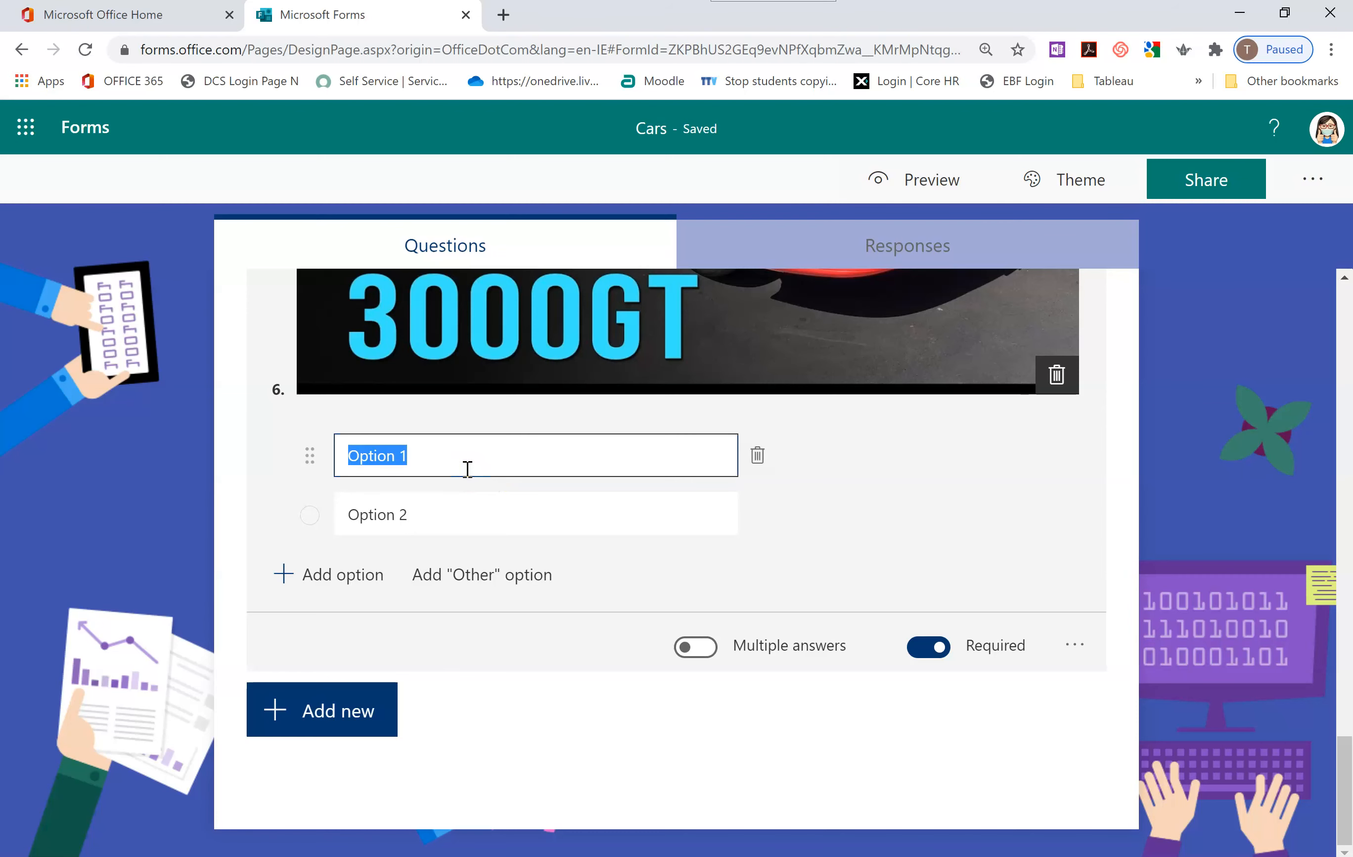
key(BackSpace)
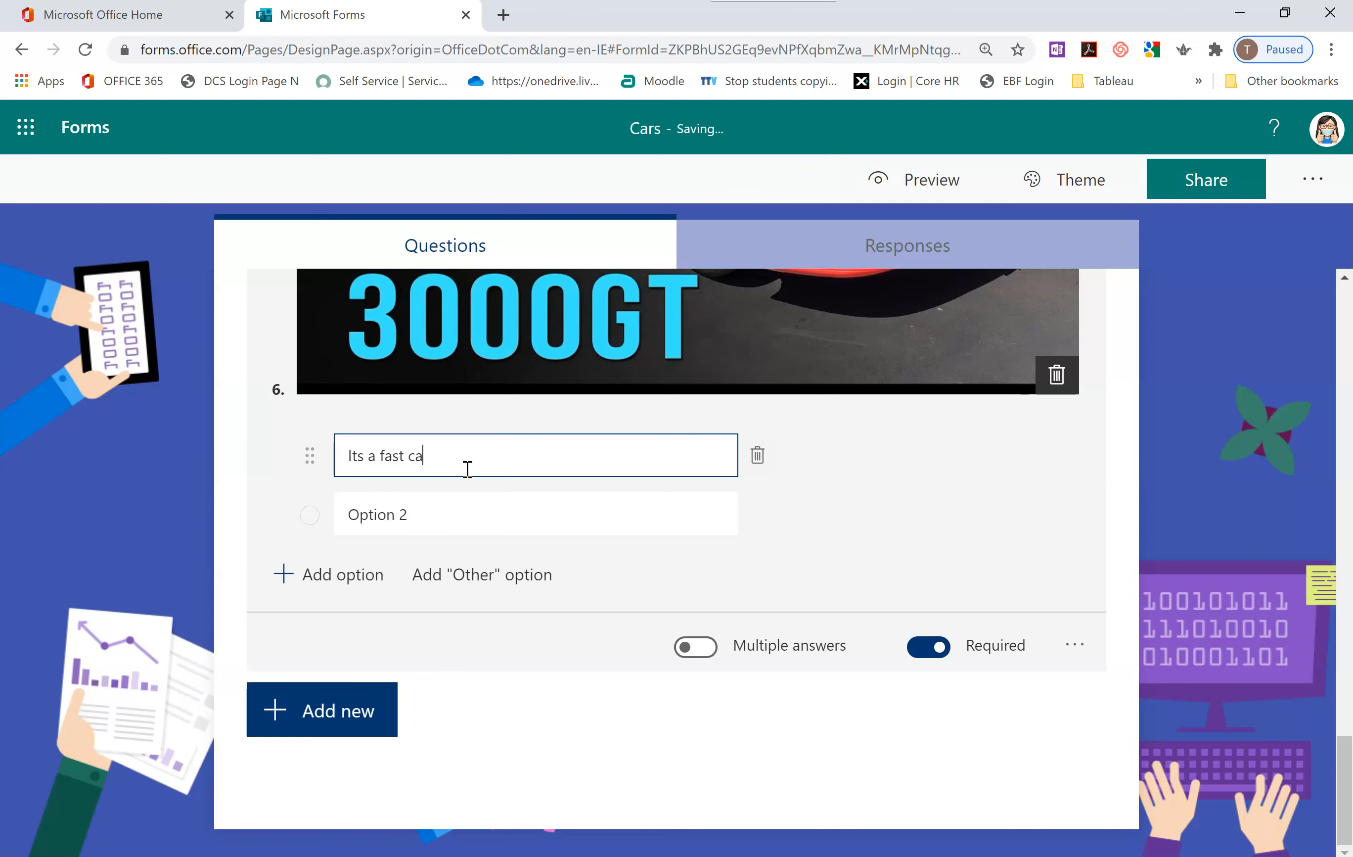
triple_click(432, 515)
text(Tracey)
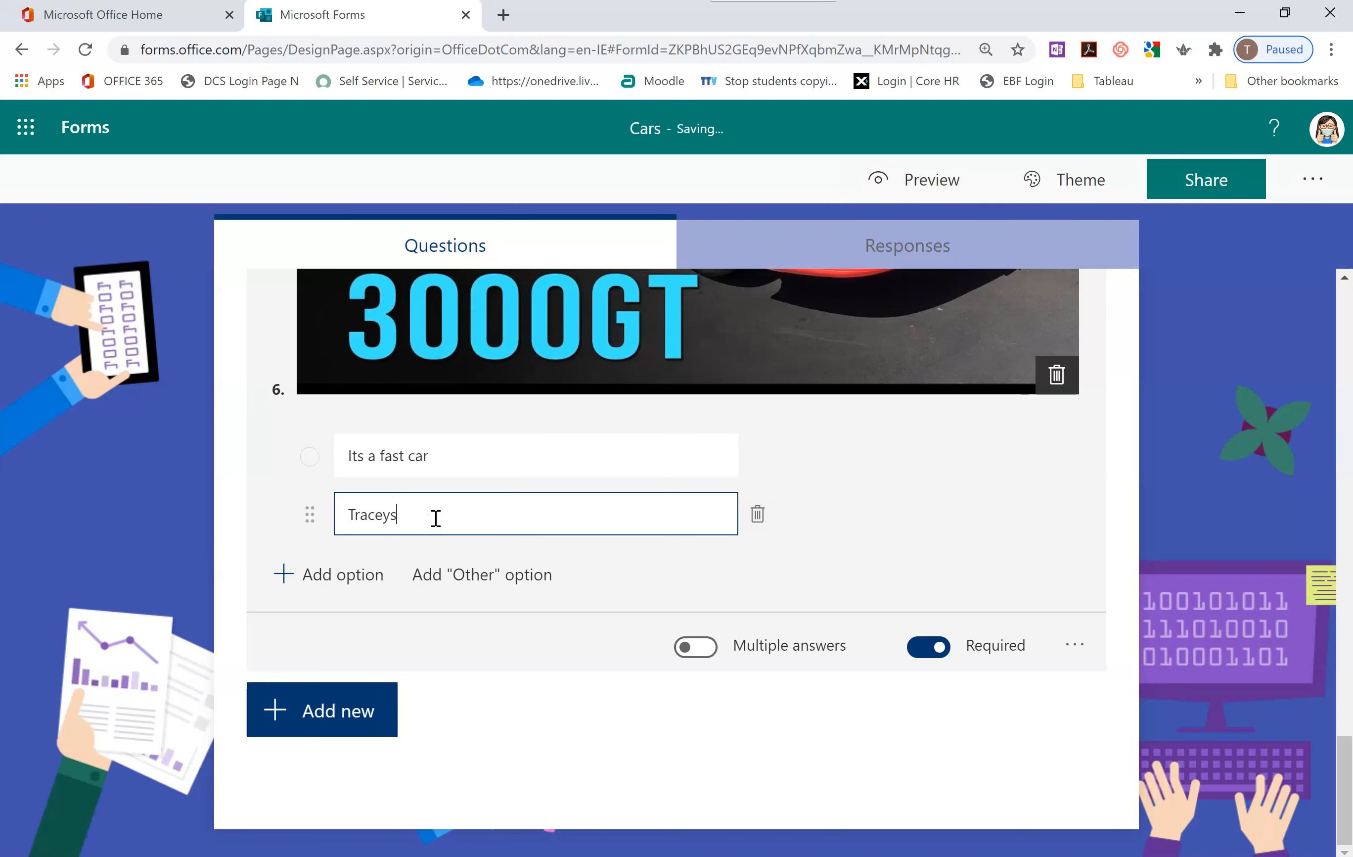
text( loves her can)
click(603, 738)
Add branching to "Do you like cars?" so that the Yes answer goes to "2. What car do you drive?"
scroll(764, 649, up, 5)
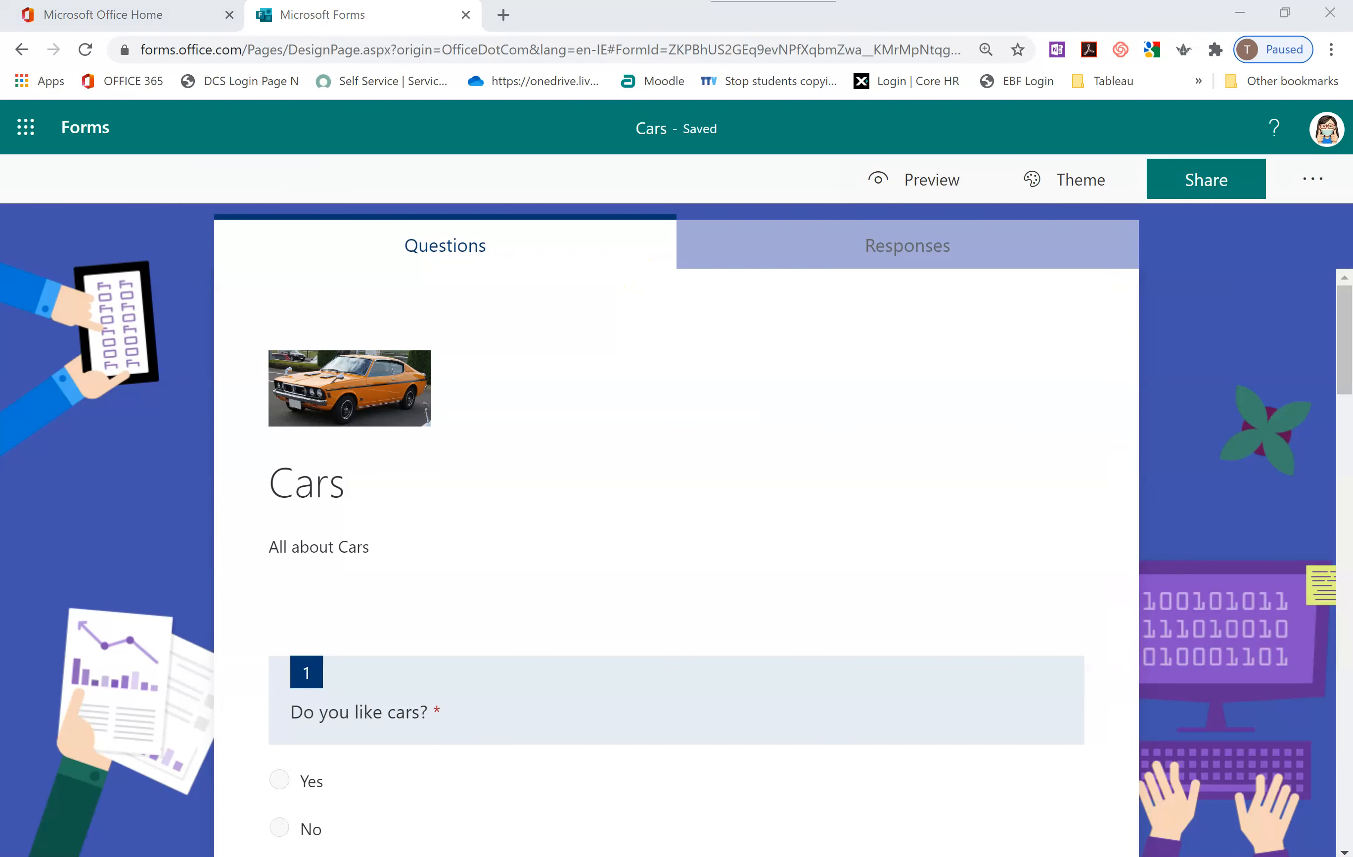
scroll(695, 550, down, 1)
scroll(695, 550, down, 1)
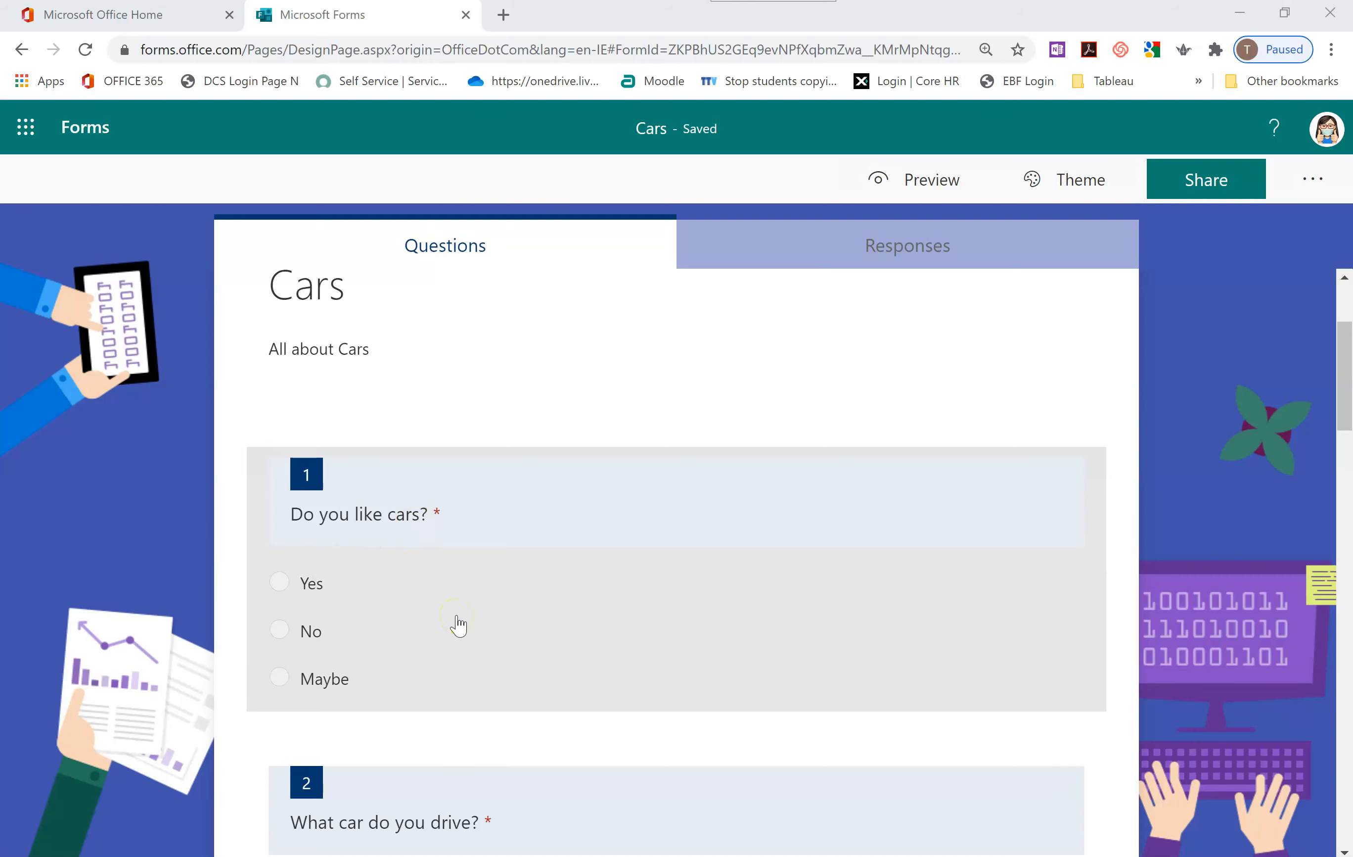
click(1037, 678)
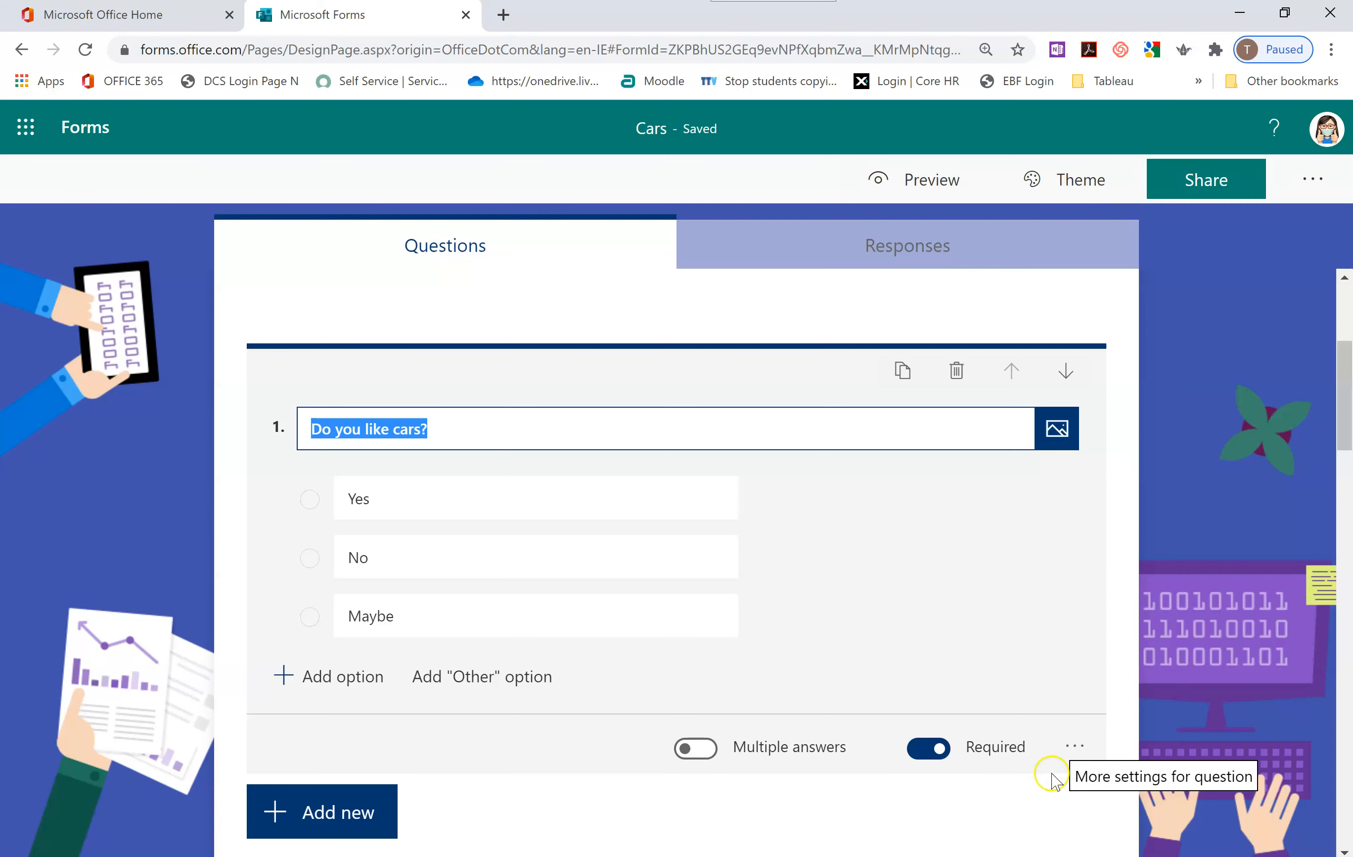
click(1077, 747)
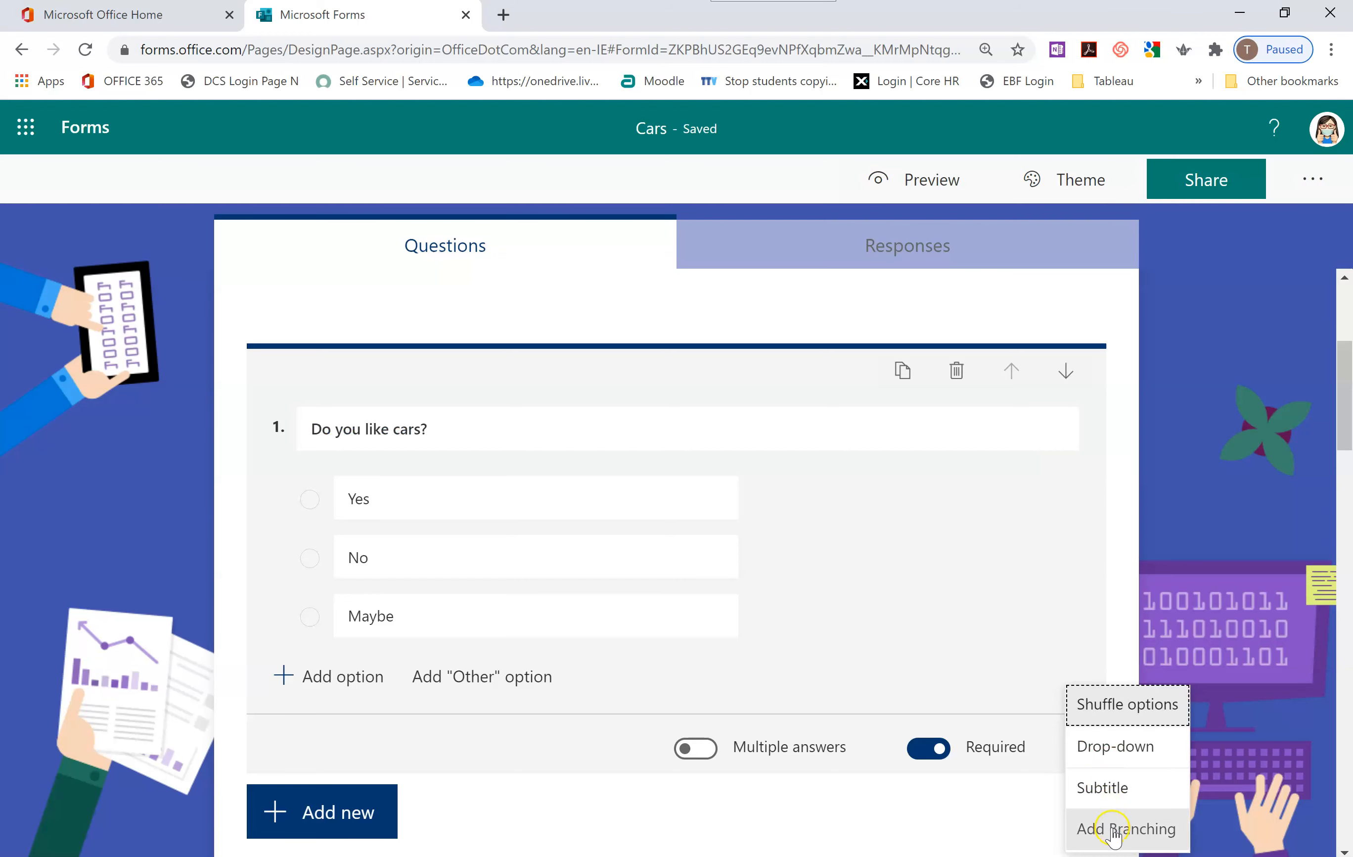
click(1113, 832)
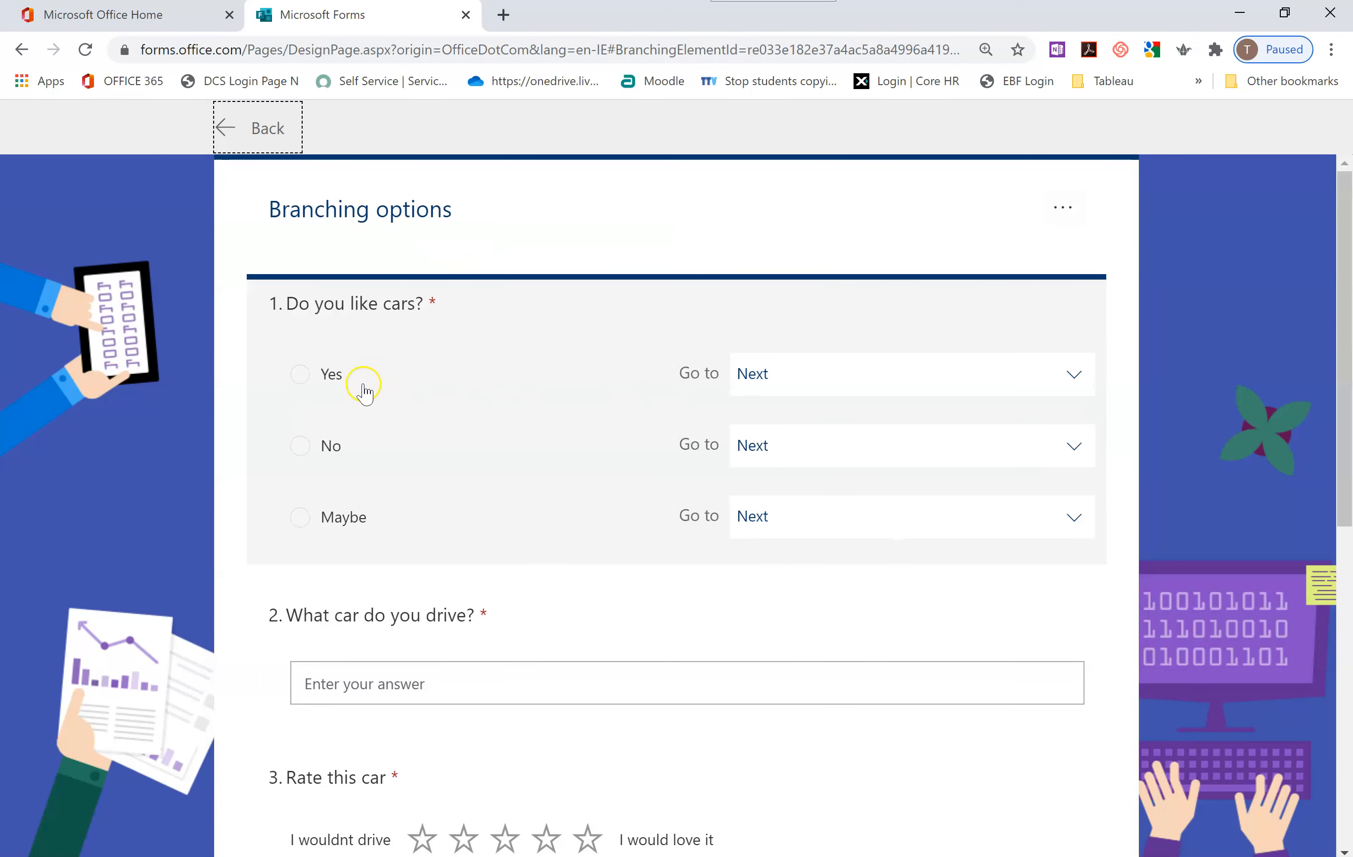
click(862, 371)
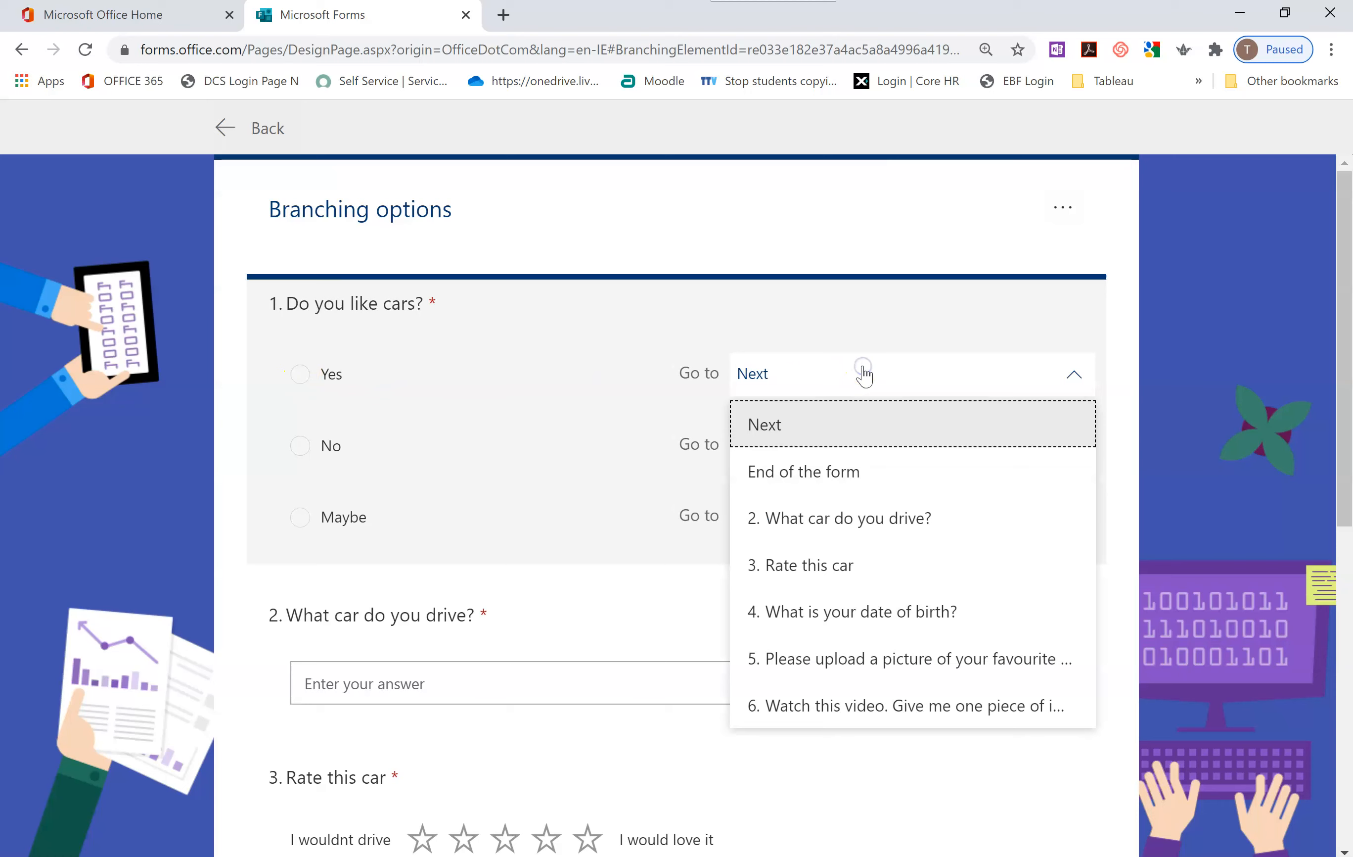
click(846, 524)
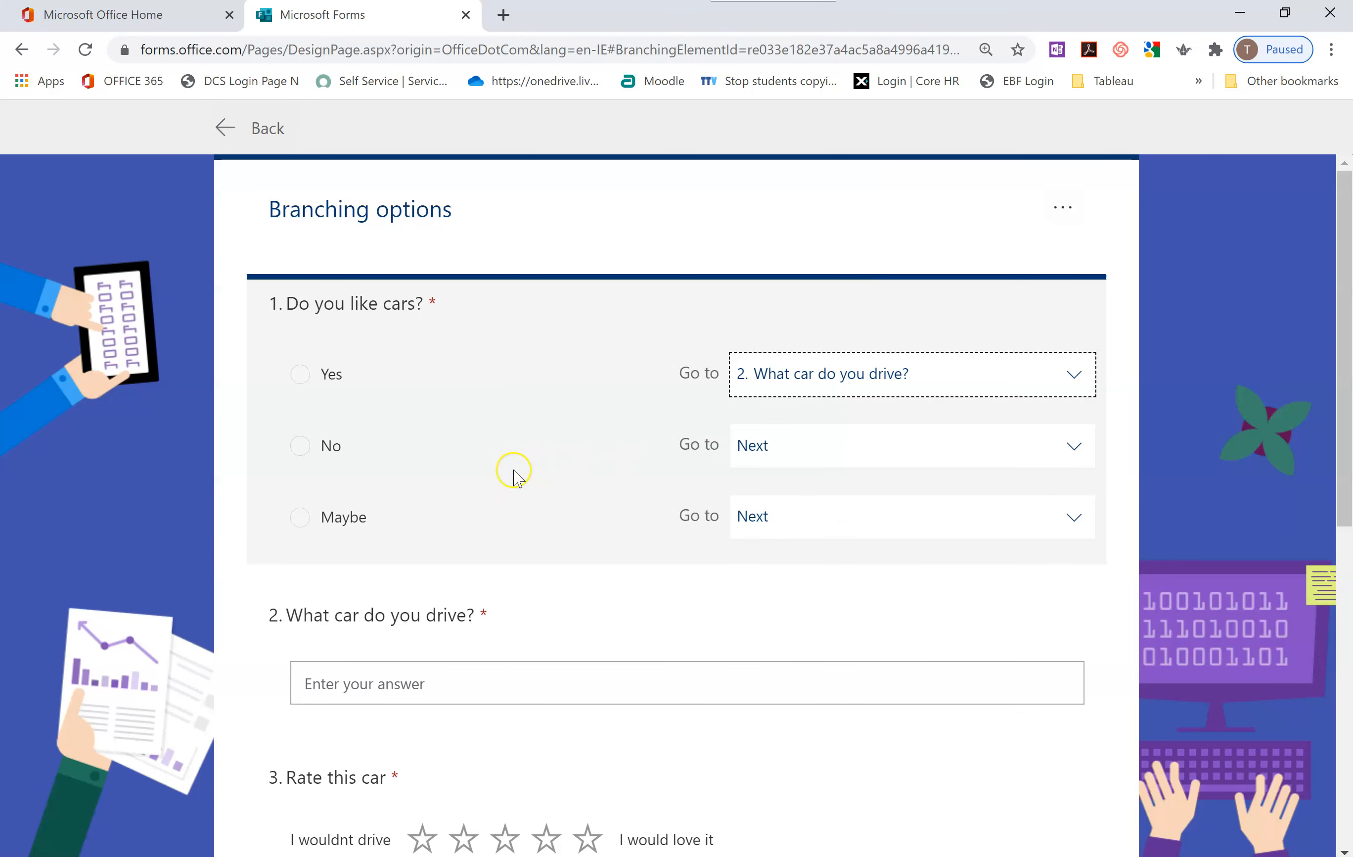
Branch the No answer to "End of the form" and Maybe to "2. What car do you drive?", and return to the form
click(839, 461)
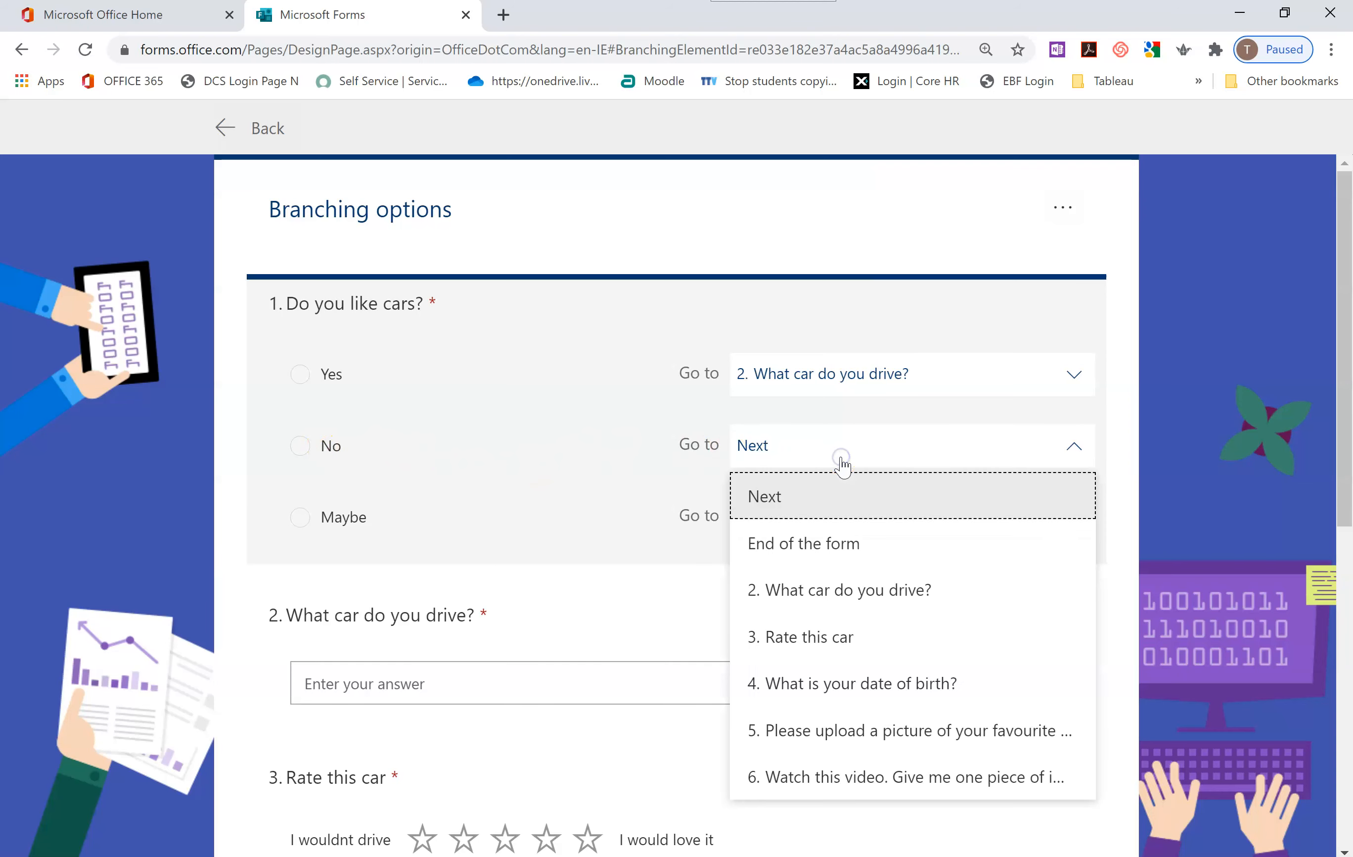
click(823, 542)
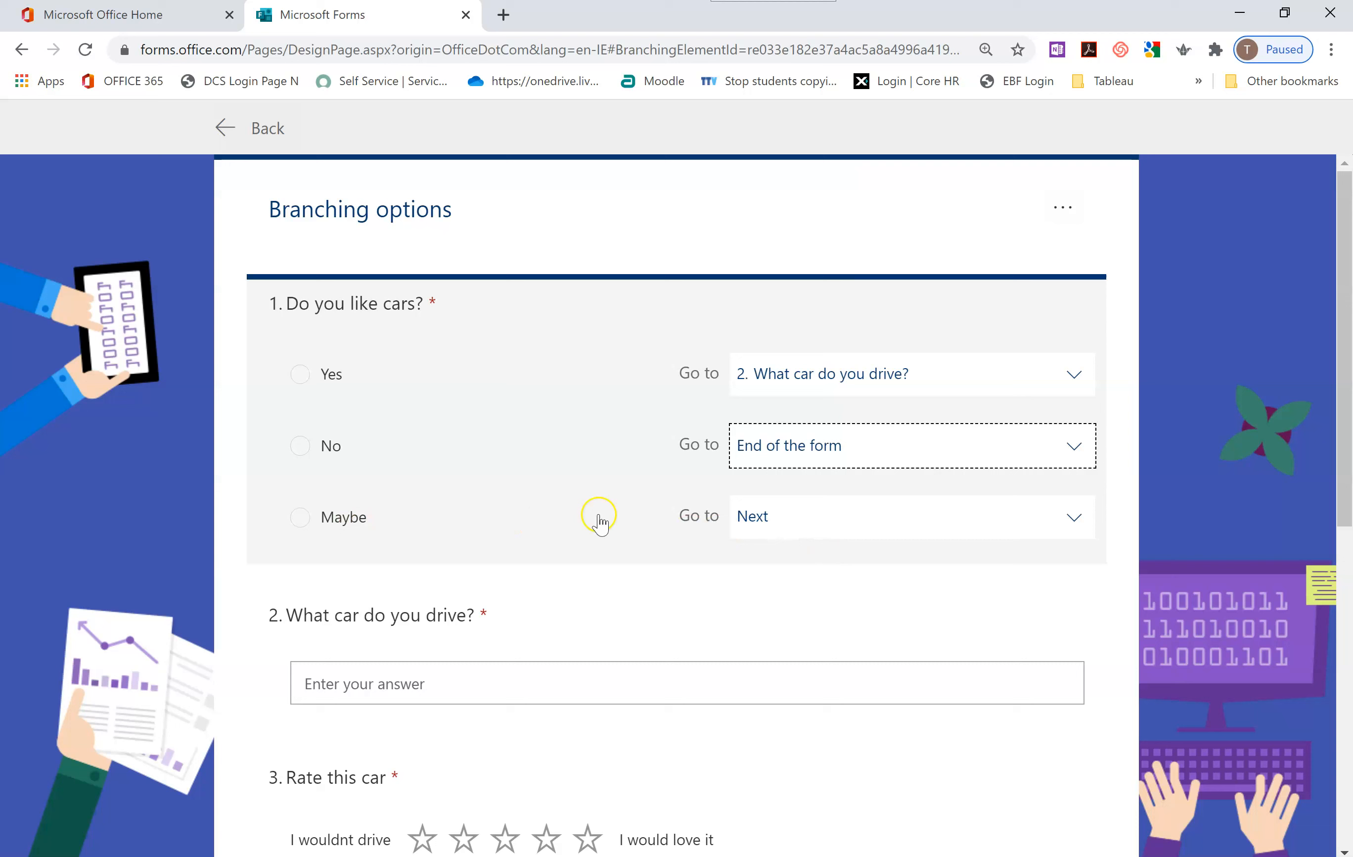
click(865, 514)
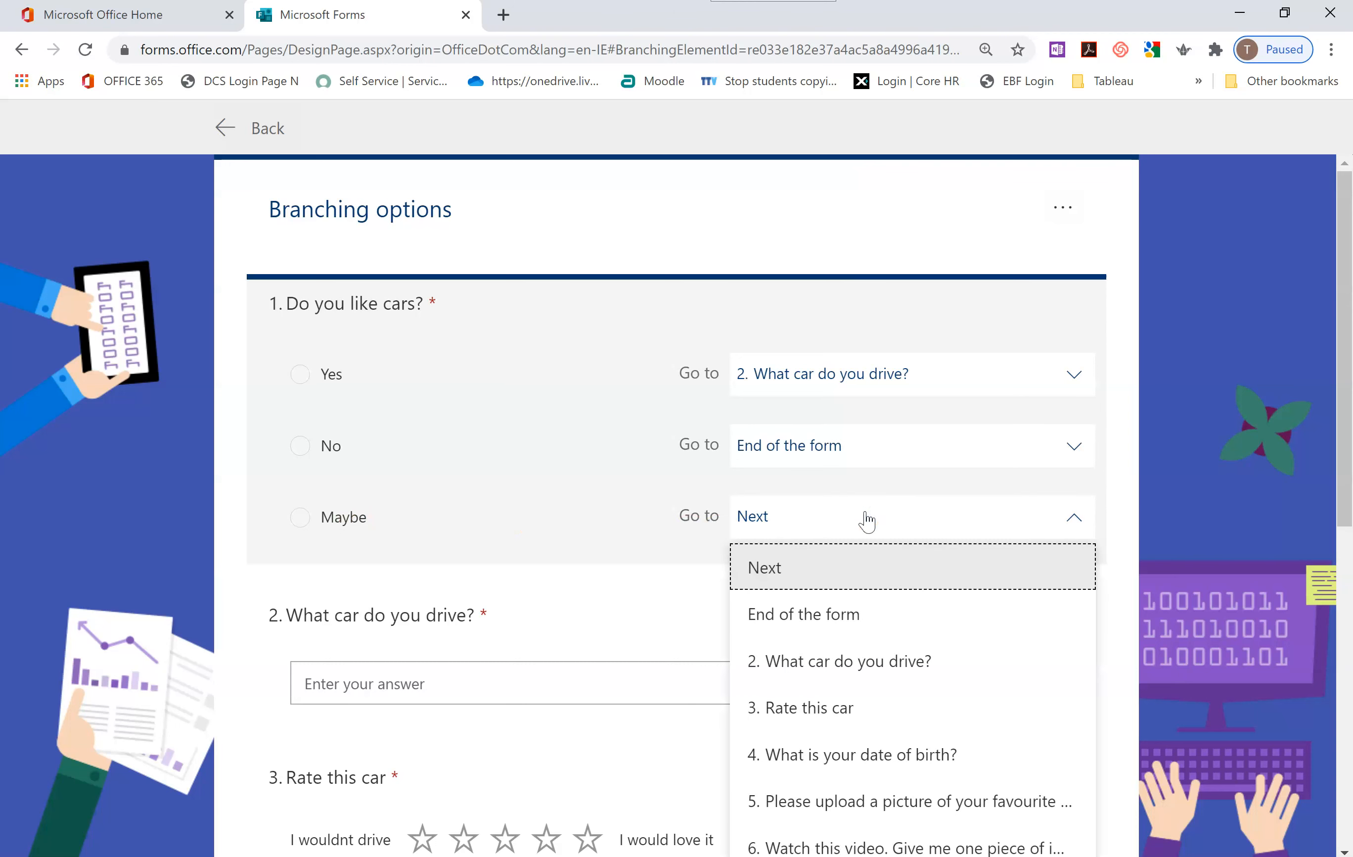
click(851, 664)
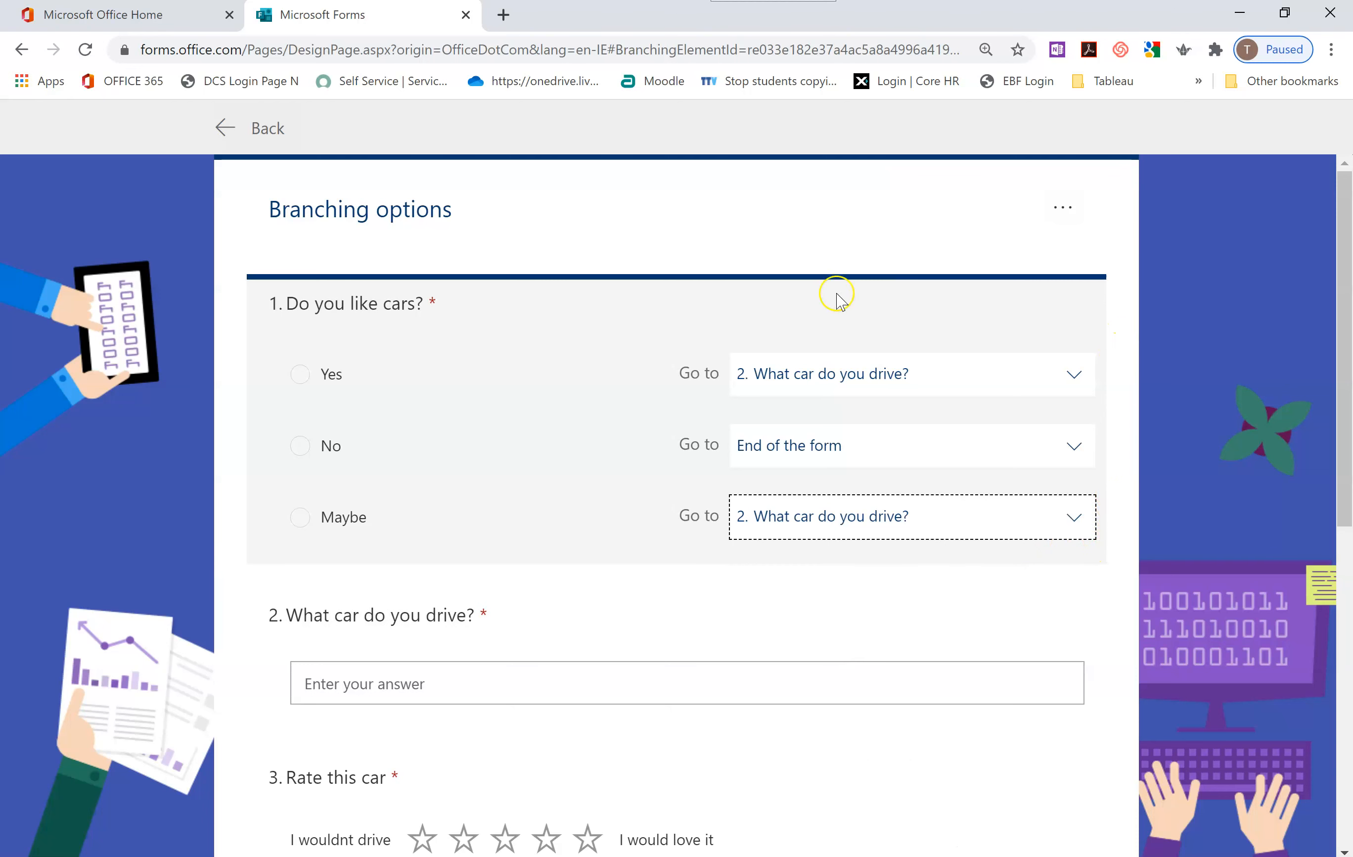
click(266, 129)
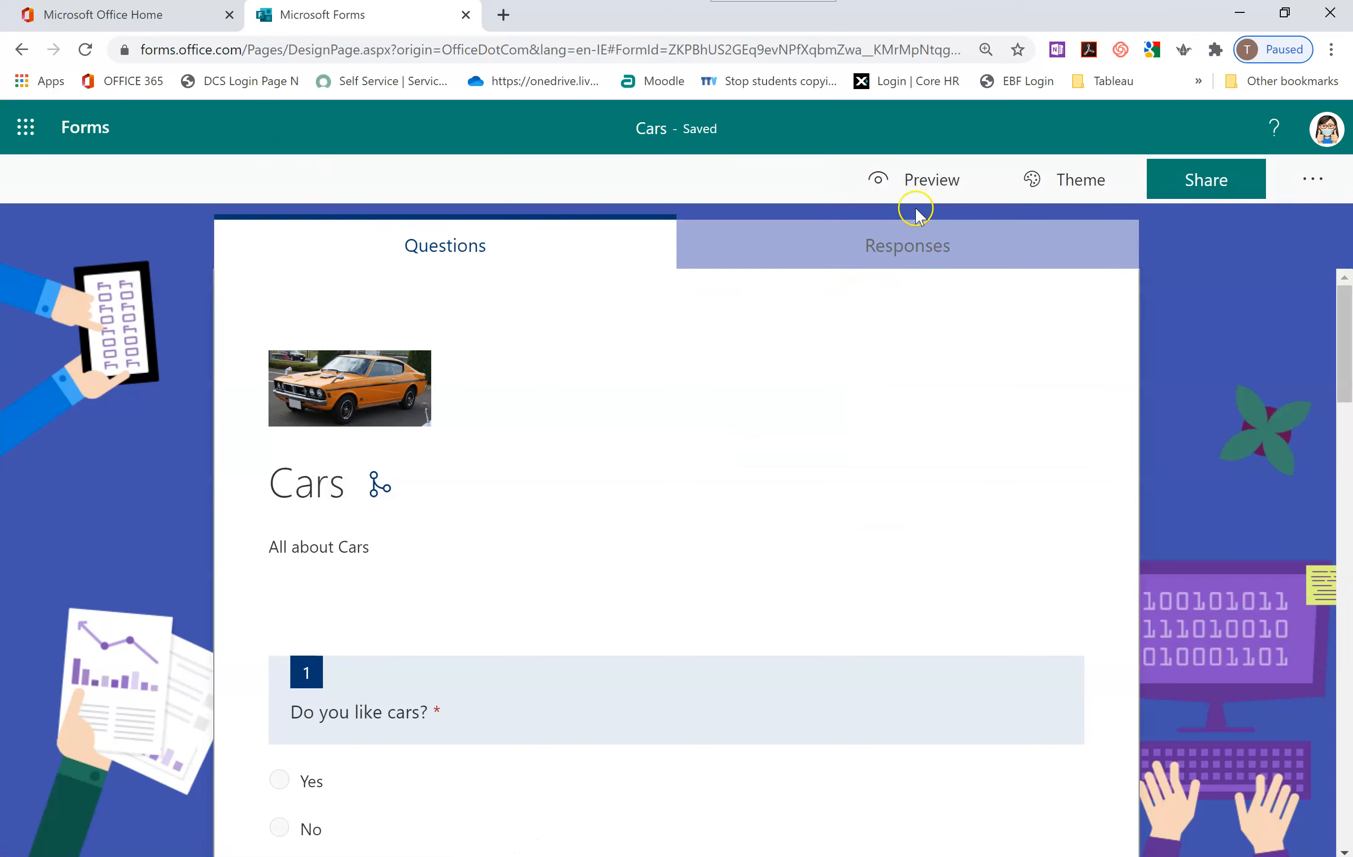
Preview the form, test the branching by answering No to "Do you like cars?" and submitting, and return to editing
click(924, 197)
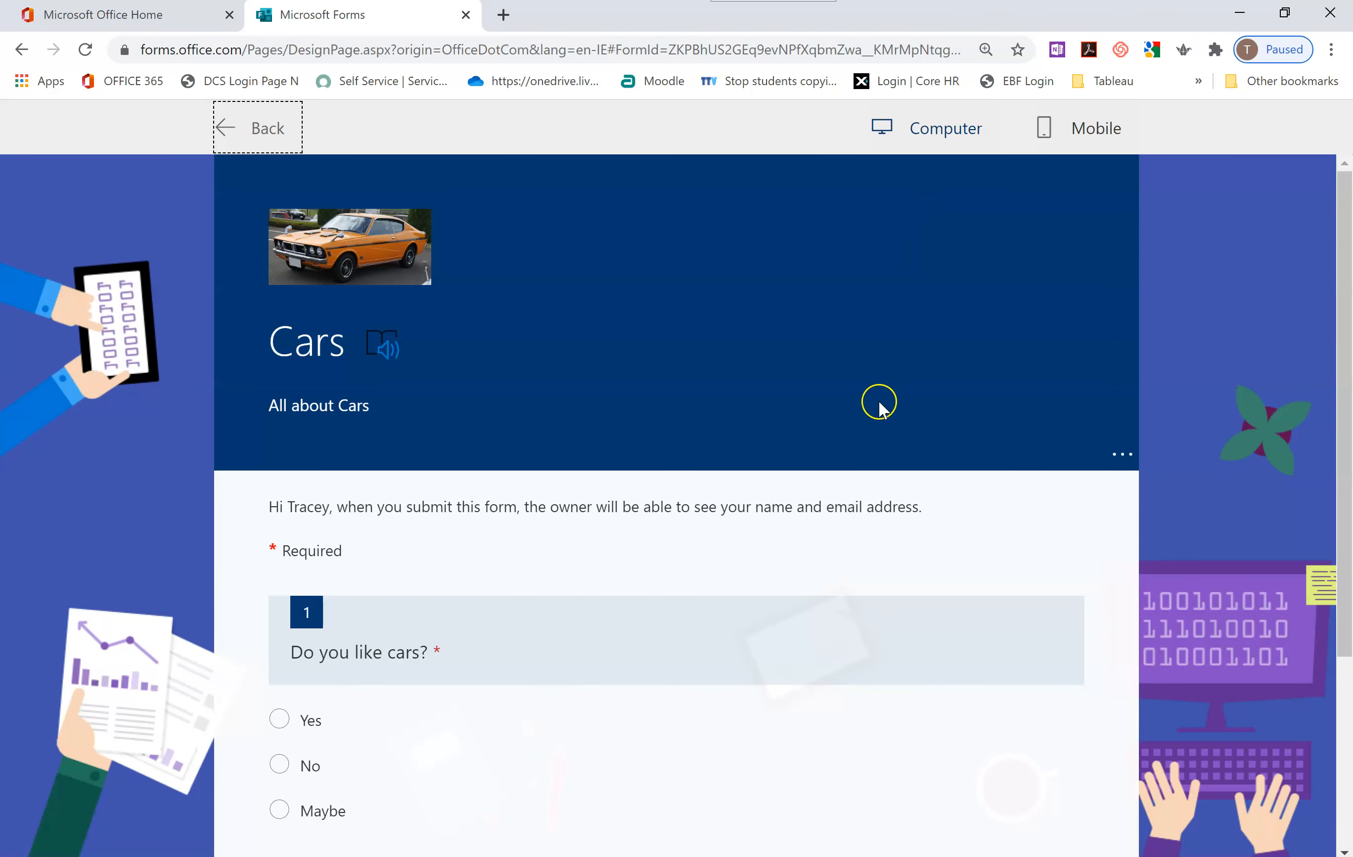
scroll(876, 402, down, 3)
click(293, 573)
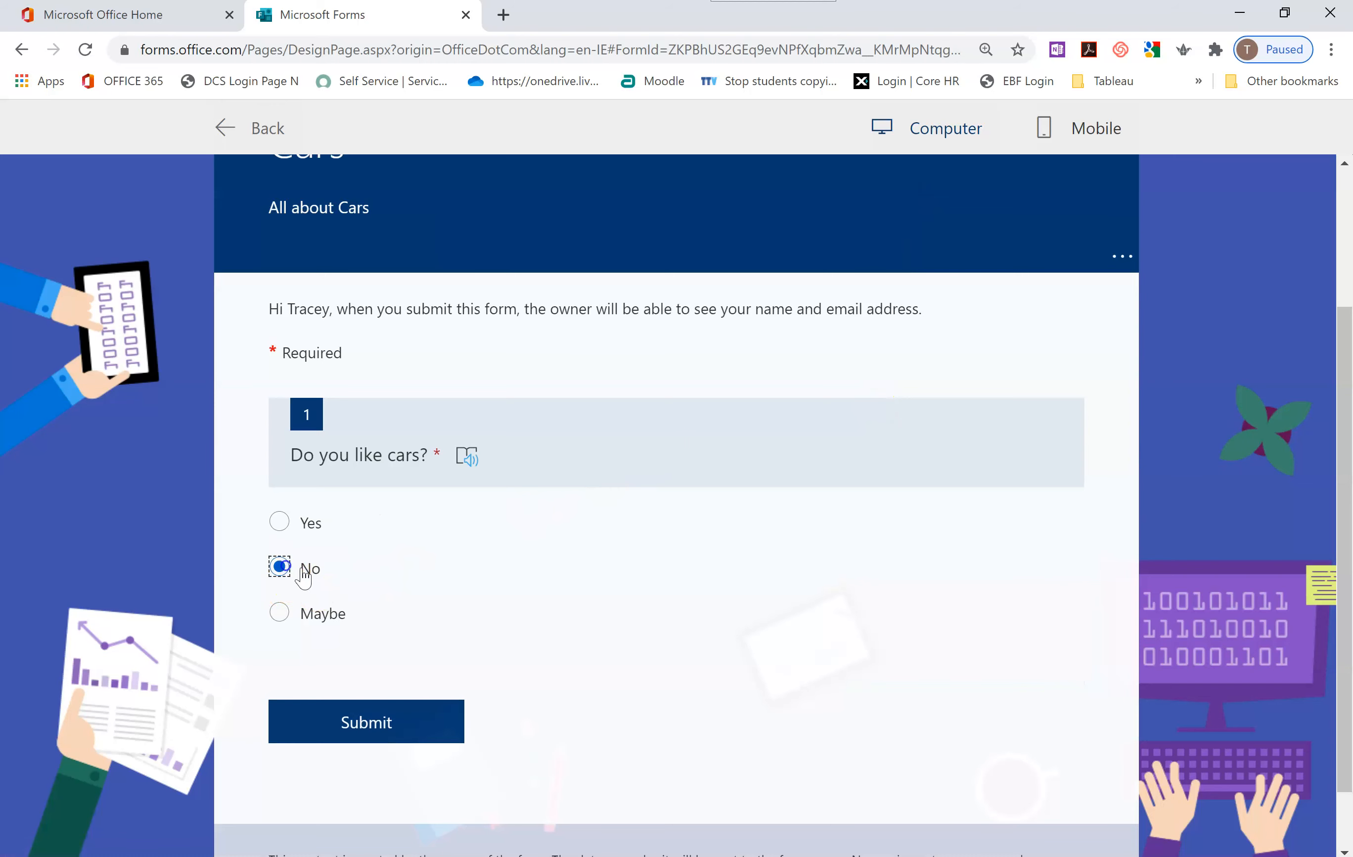
click(396, 731)
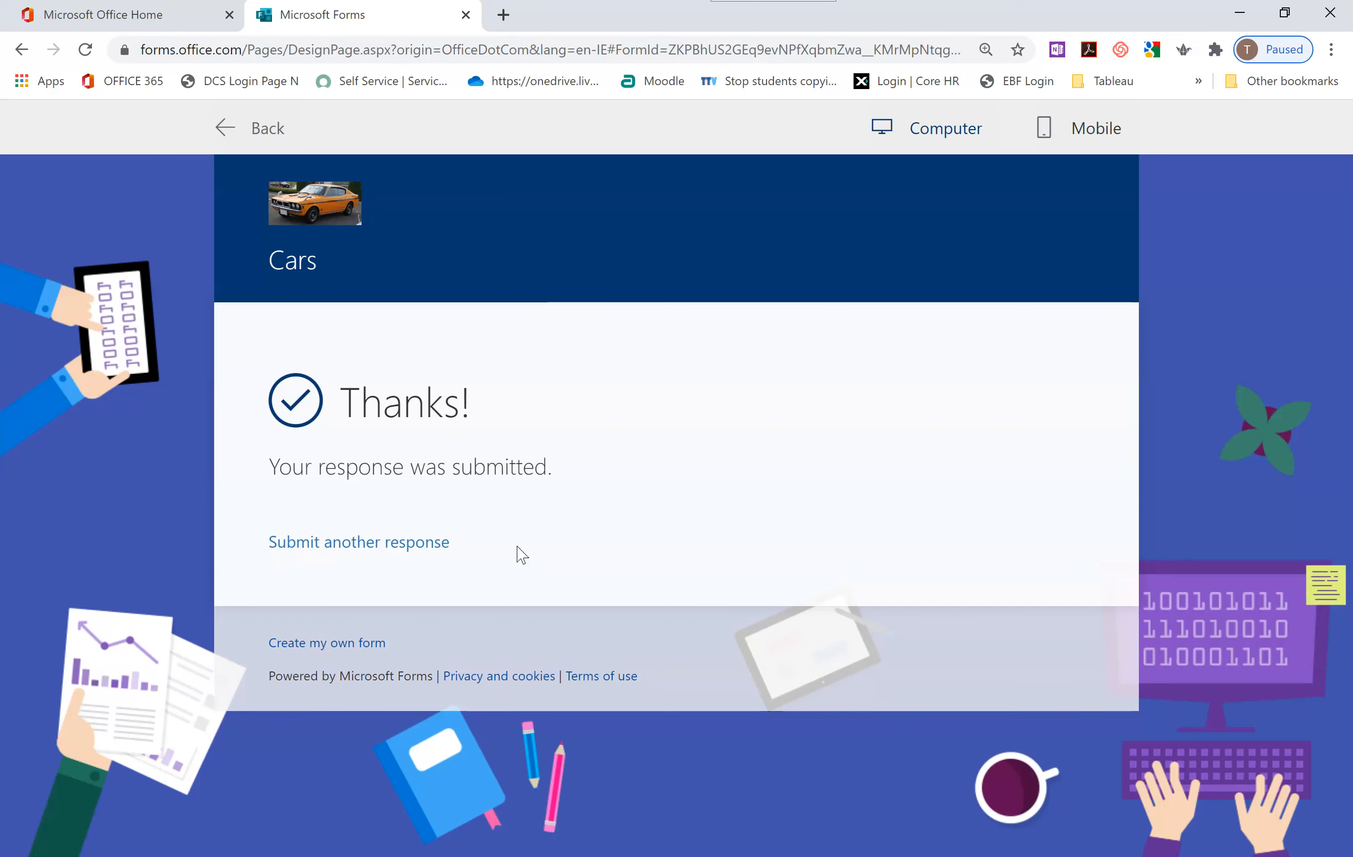
click(269, 133)
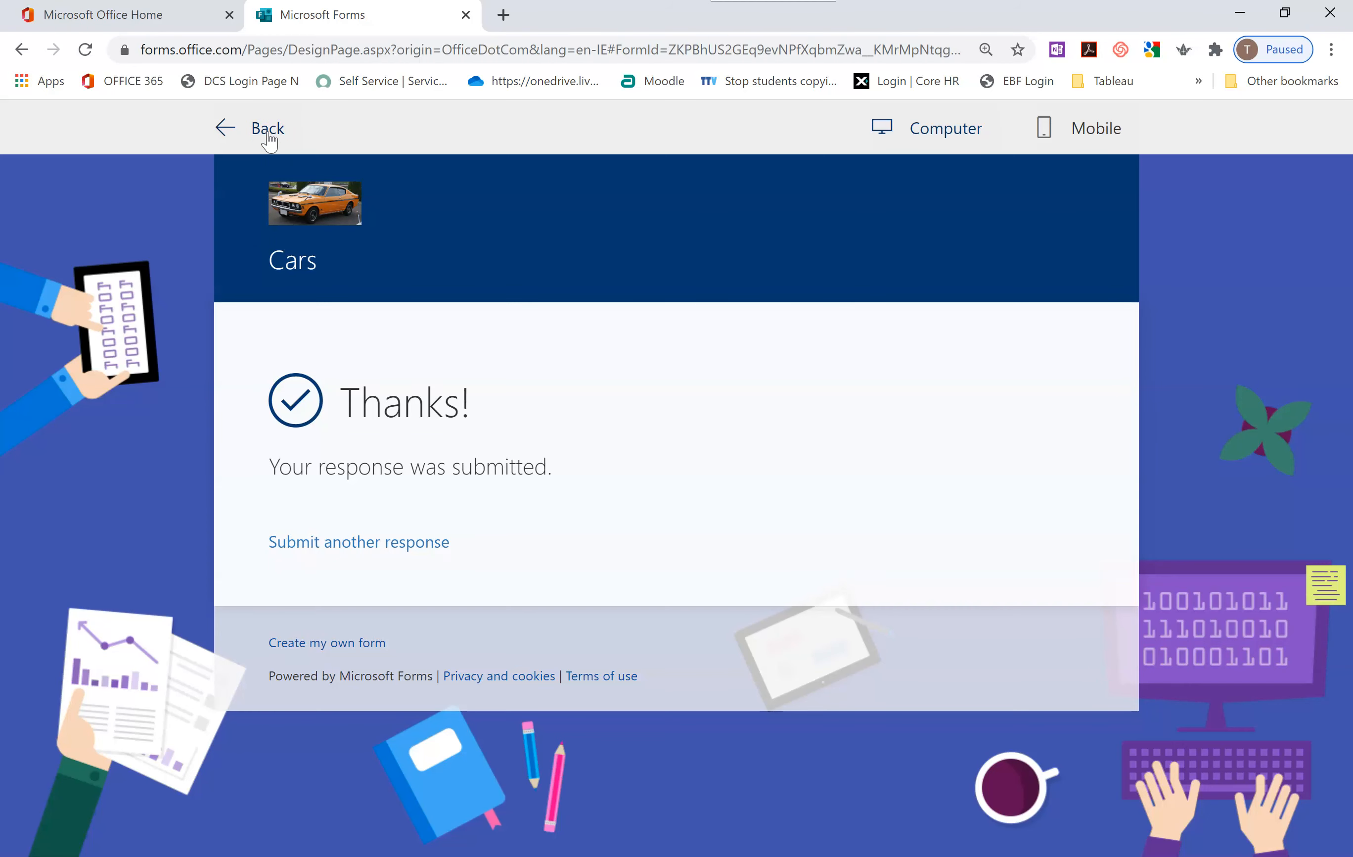
click(269, 133)
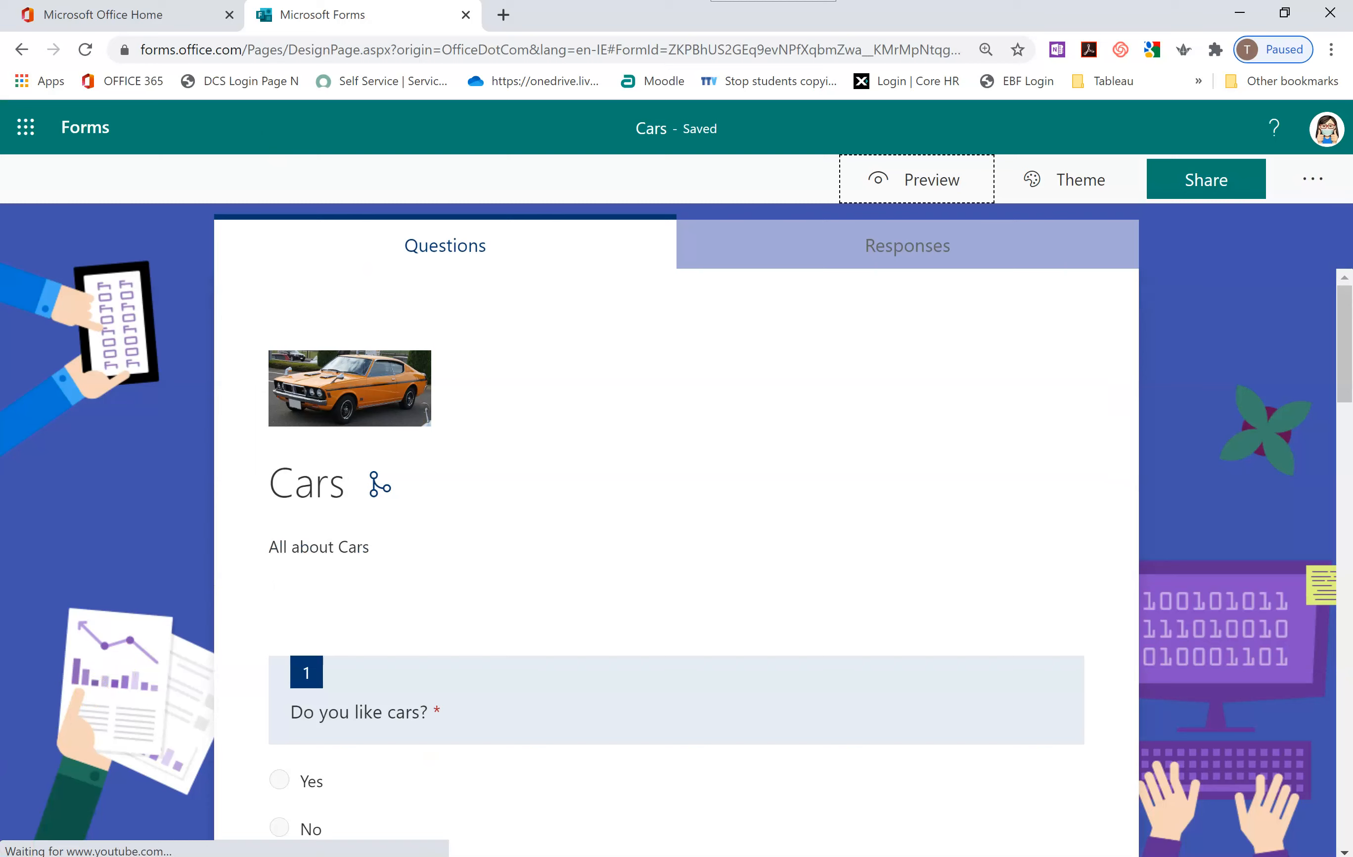
Create a new quiz from the forms overview and add a choice question titled "Solve for X"
click(82, 130)
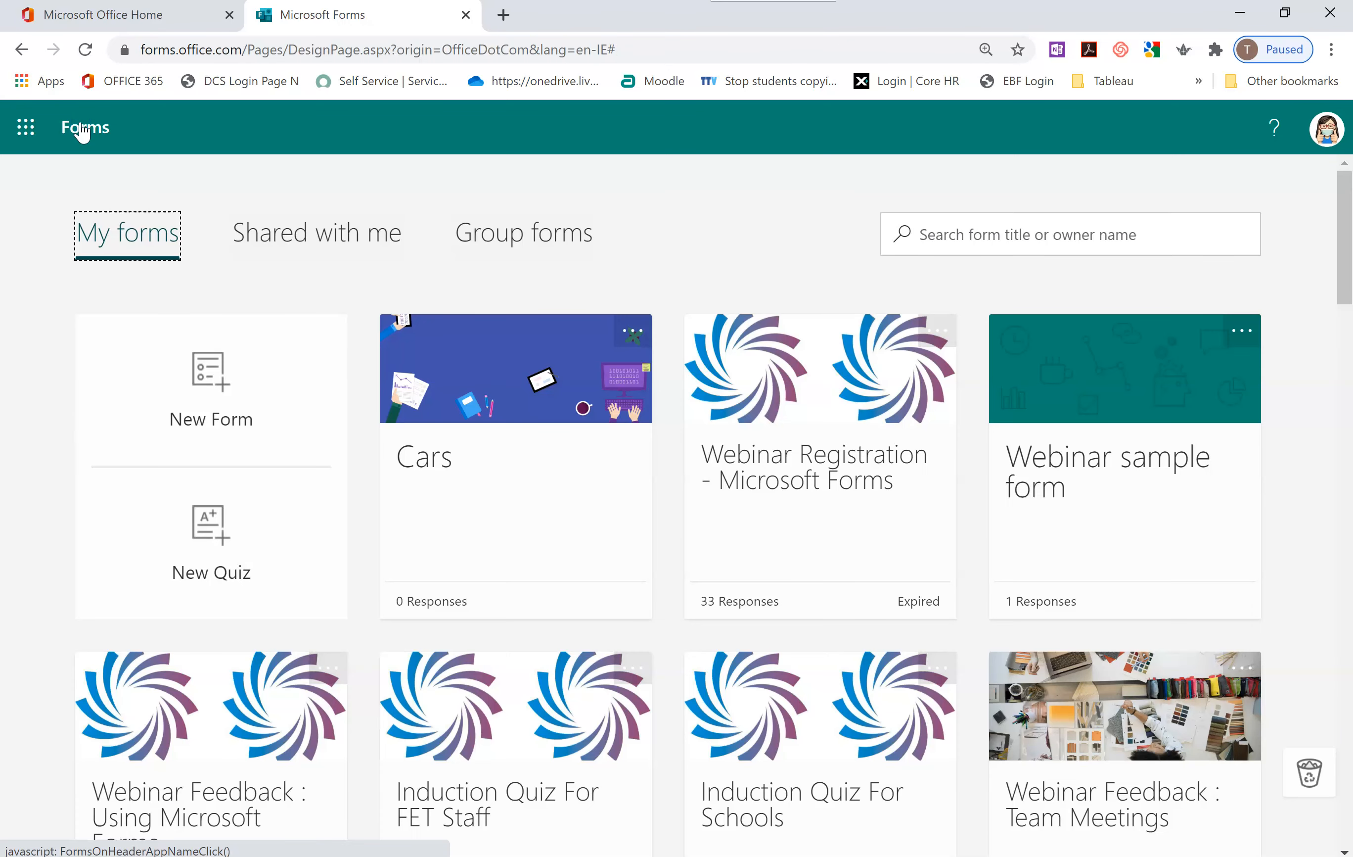
click(217, 535)
click(348, 533)
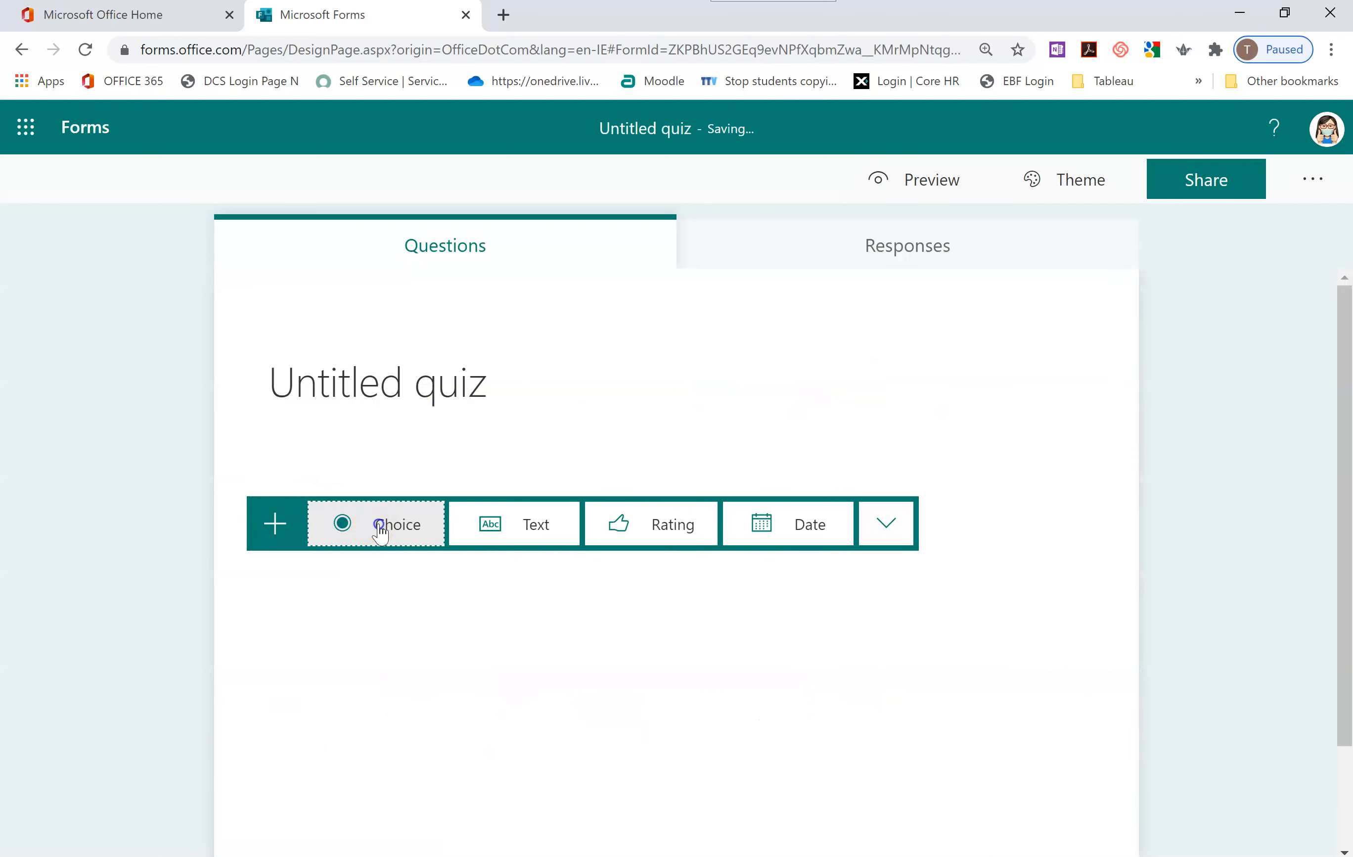
click(374, 524)
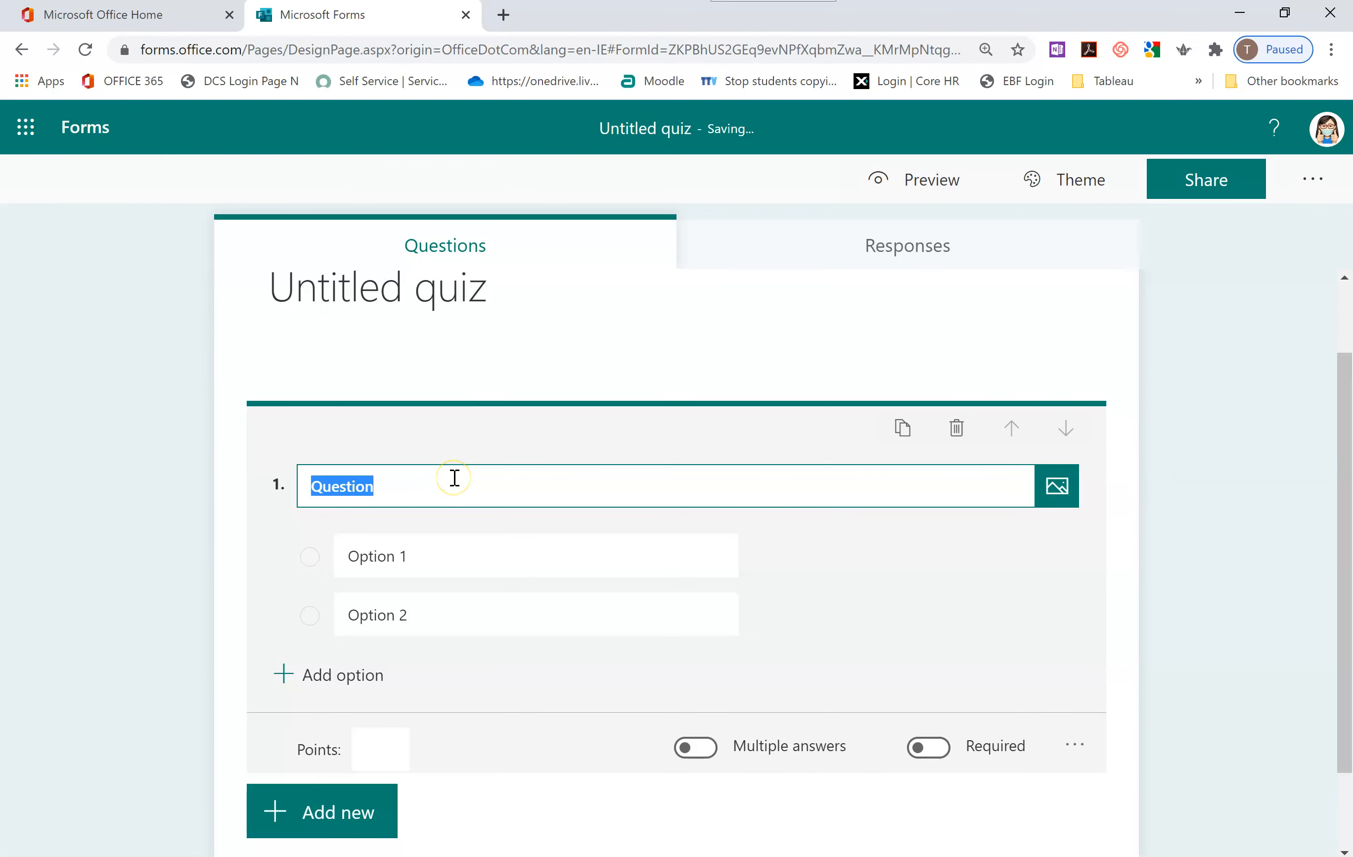
text(Solve for X)
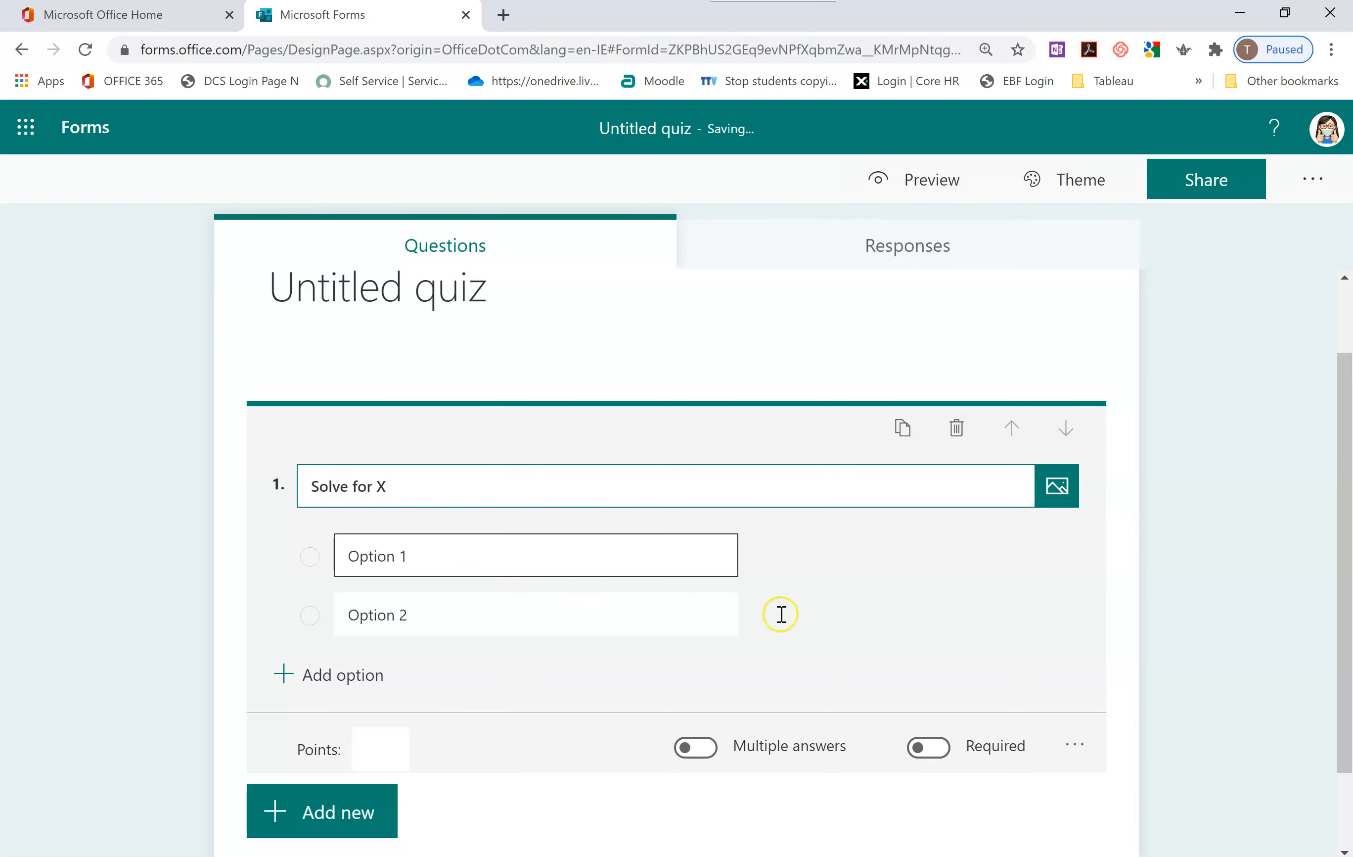
Enable the Math option for the "Solve for X" question
click(1075, 745)
click(1099, 745)
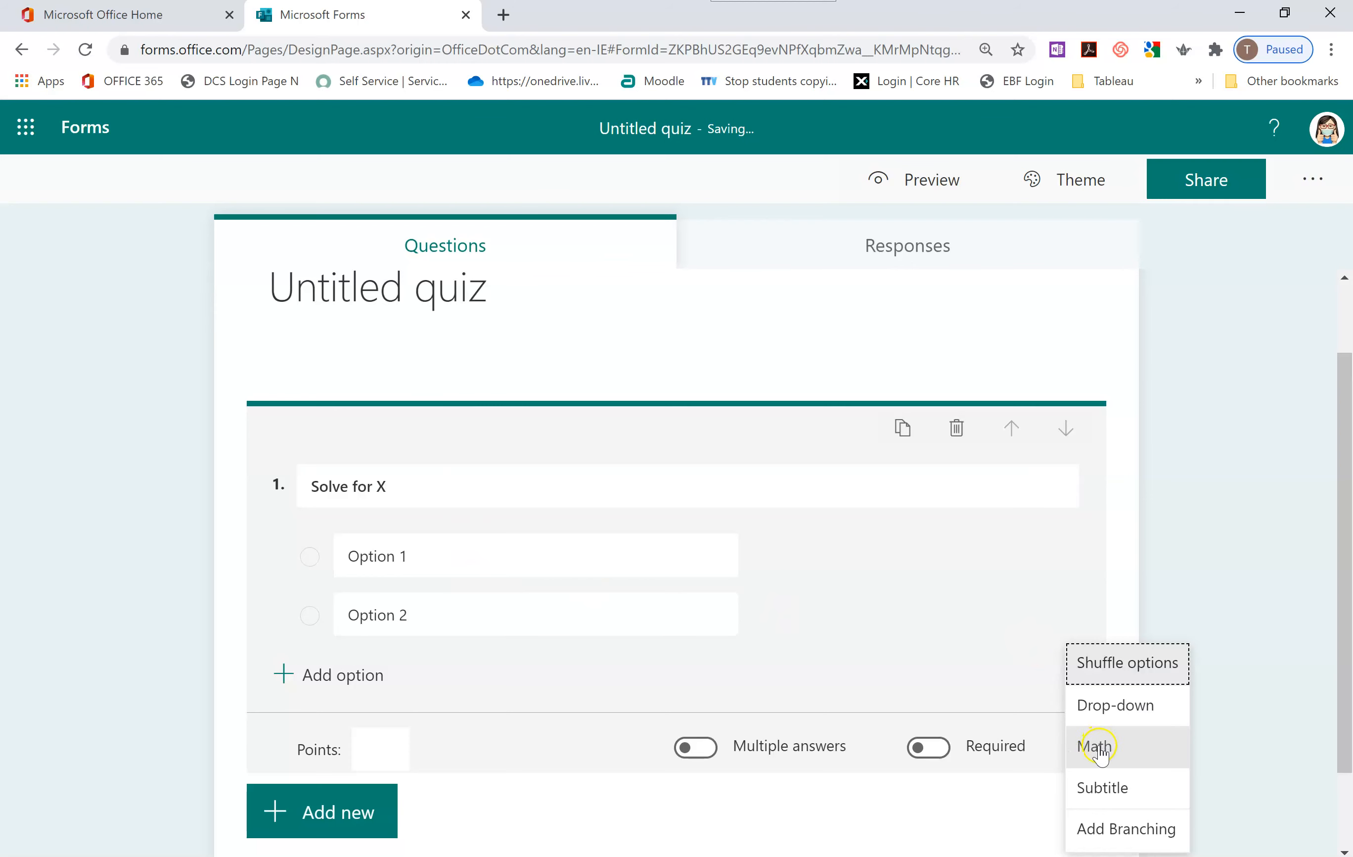
click(1118, 754)
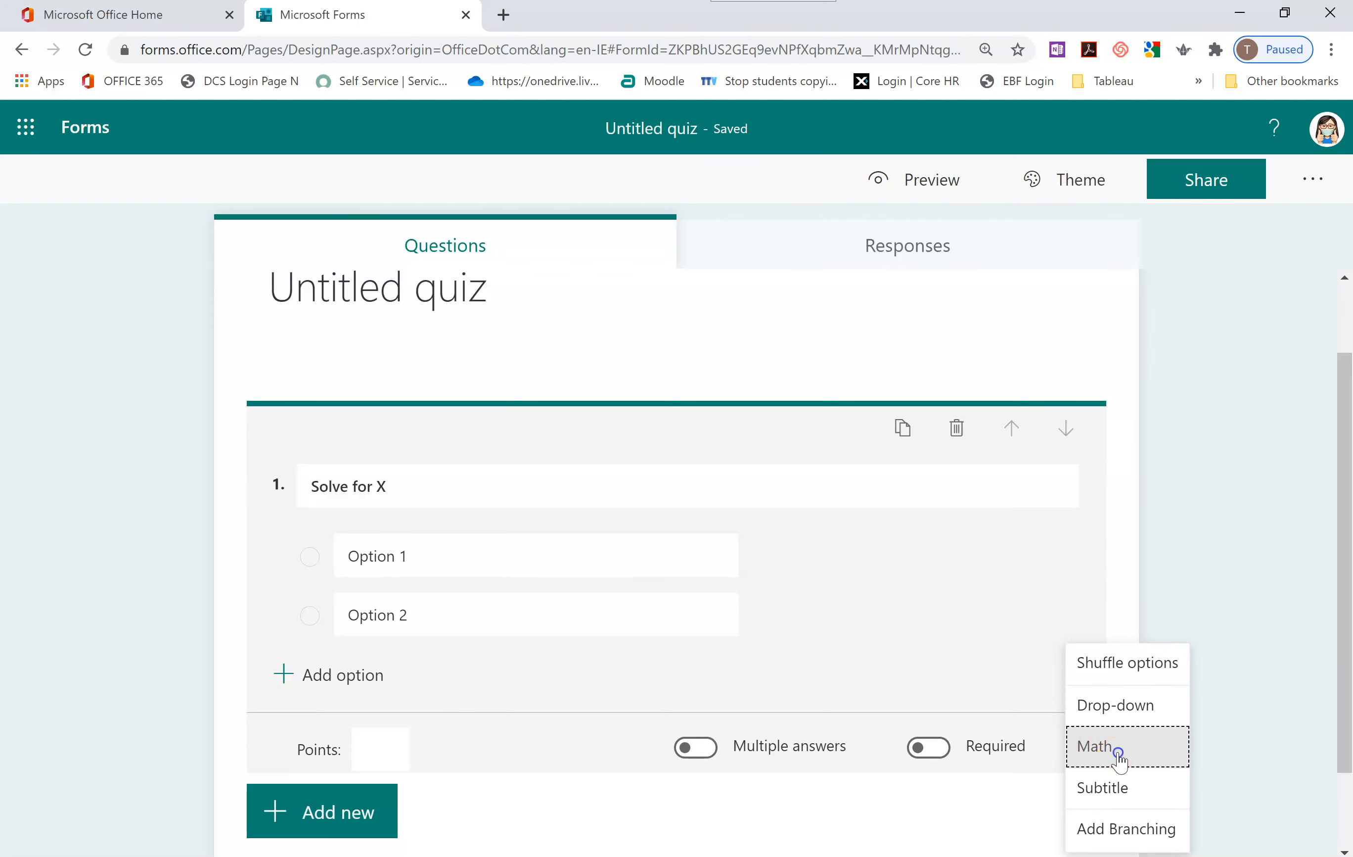
Enter the equation 3 + x = 10 for the question and add all the suggested results as answer options
click(412, 542)
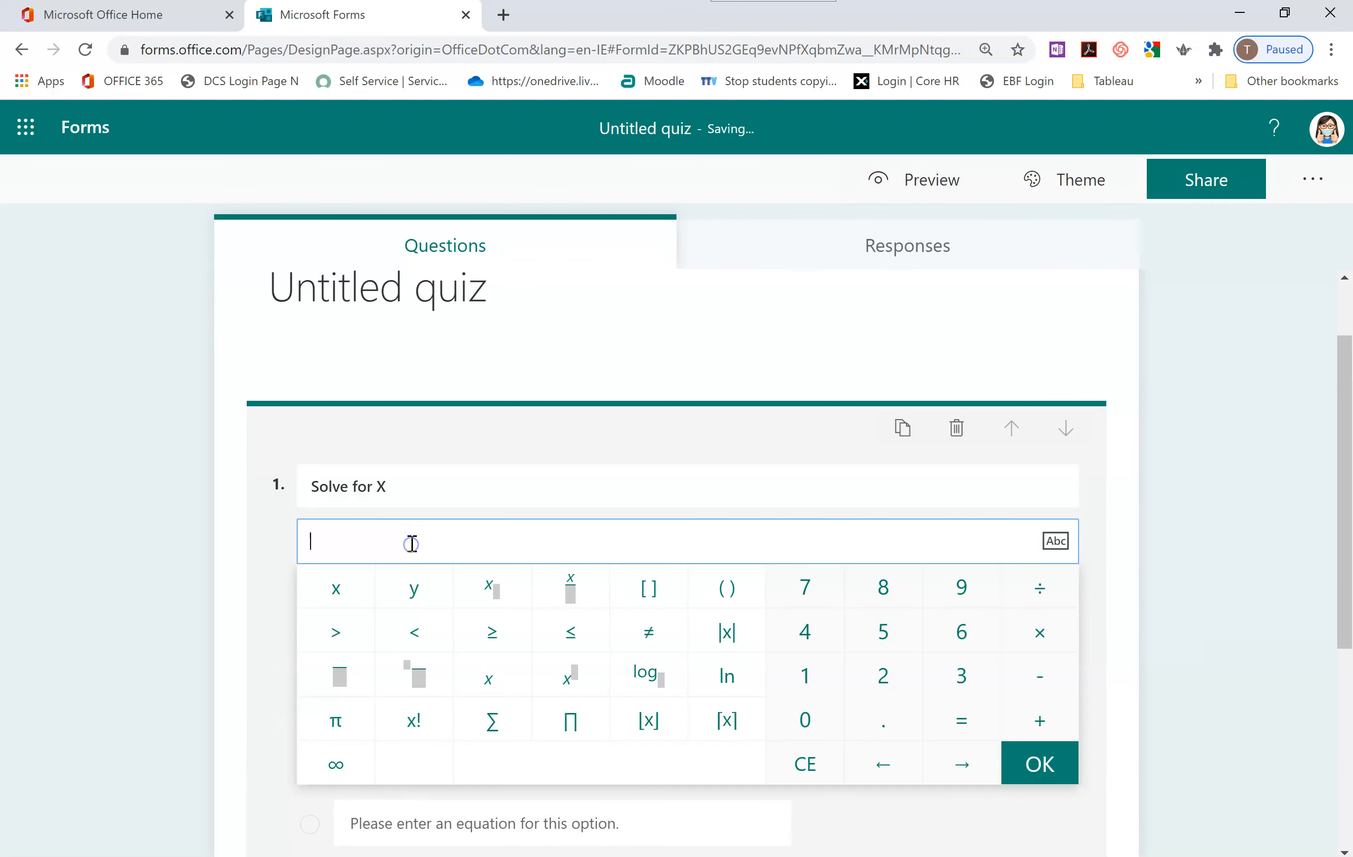
click(954, 671)
click(1040, 720)
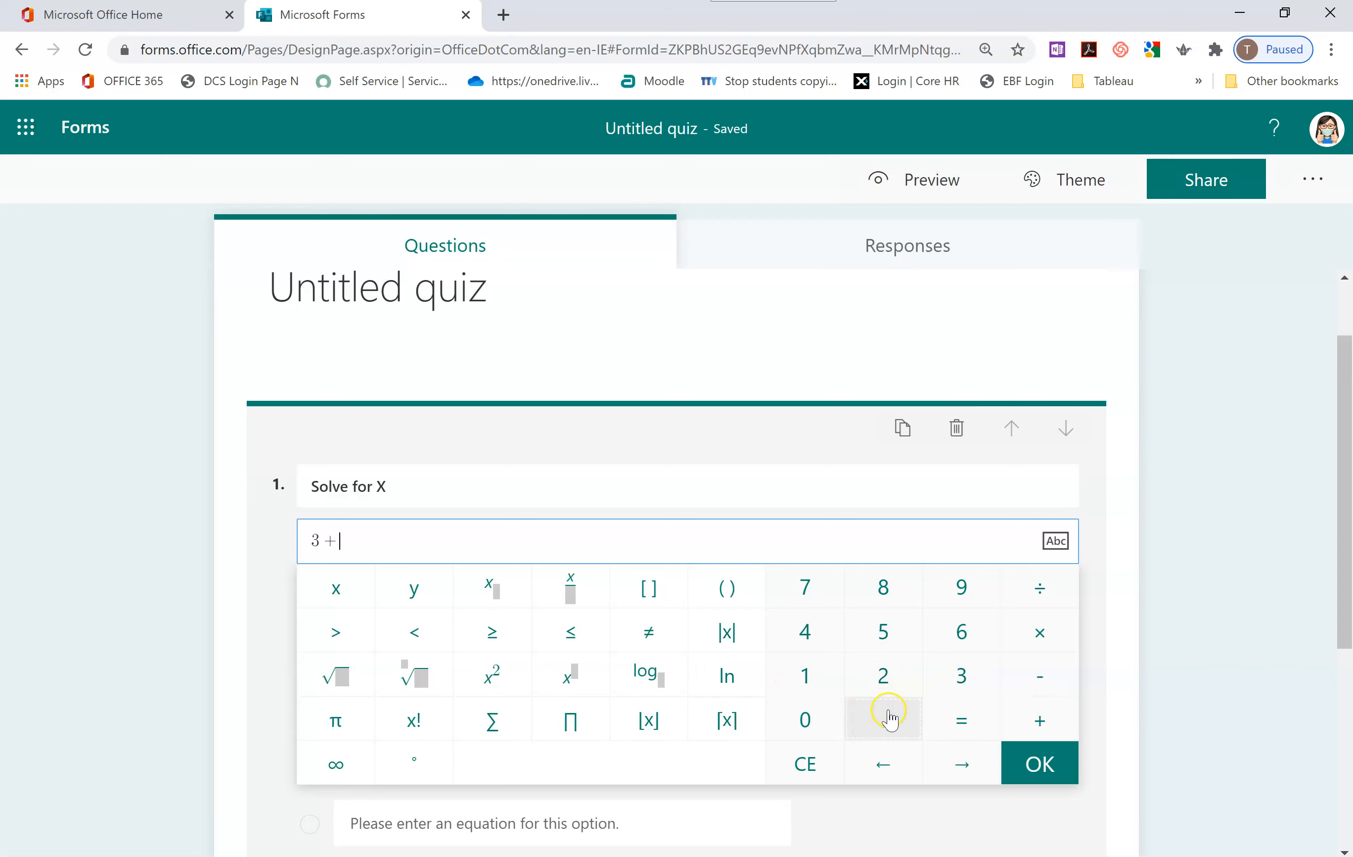
click(340, 591)
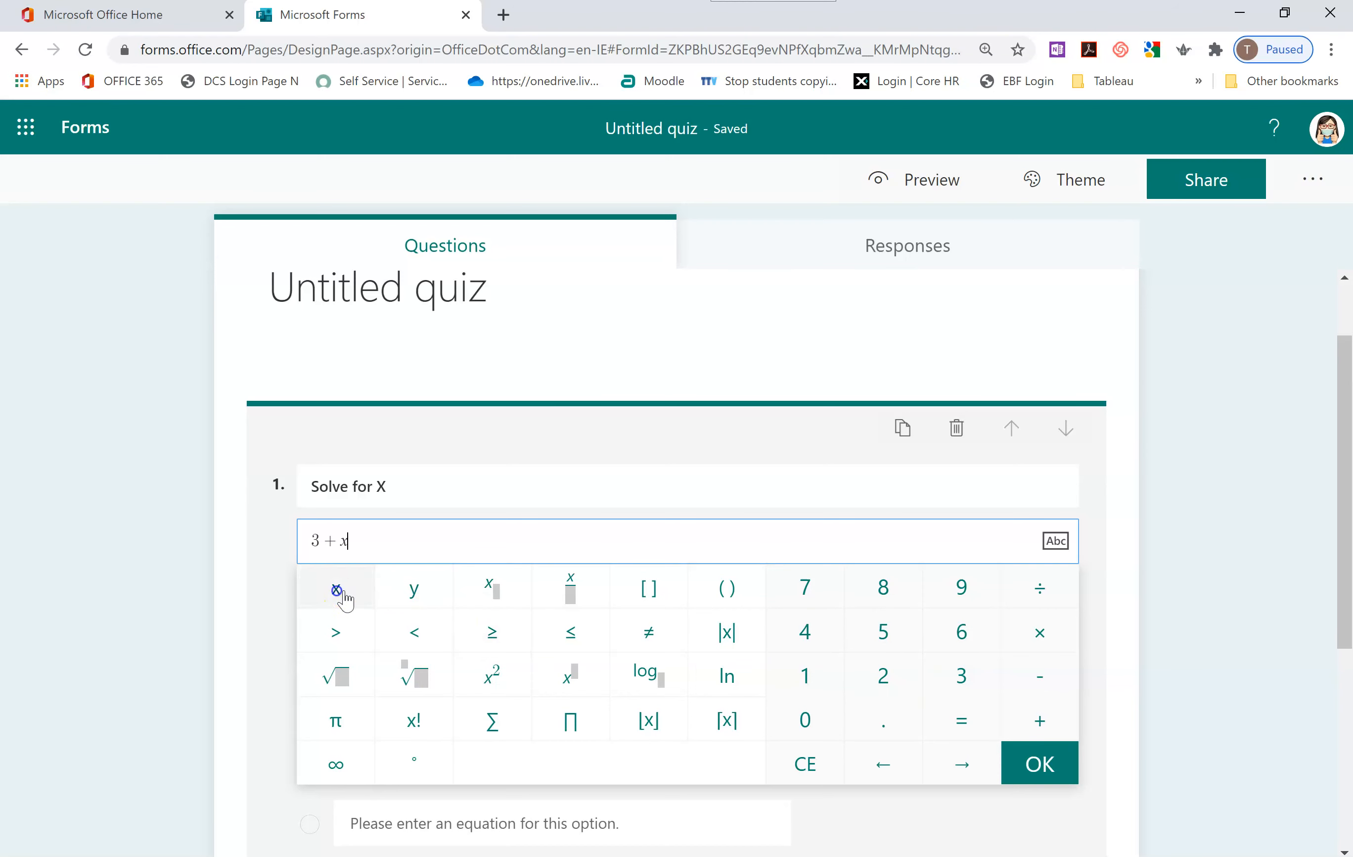
click(961, 717)
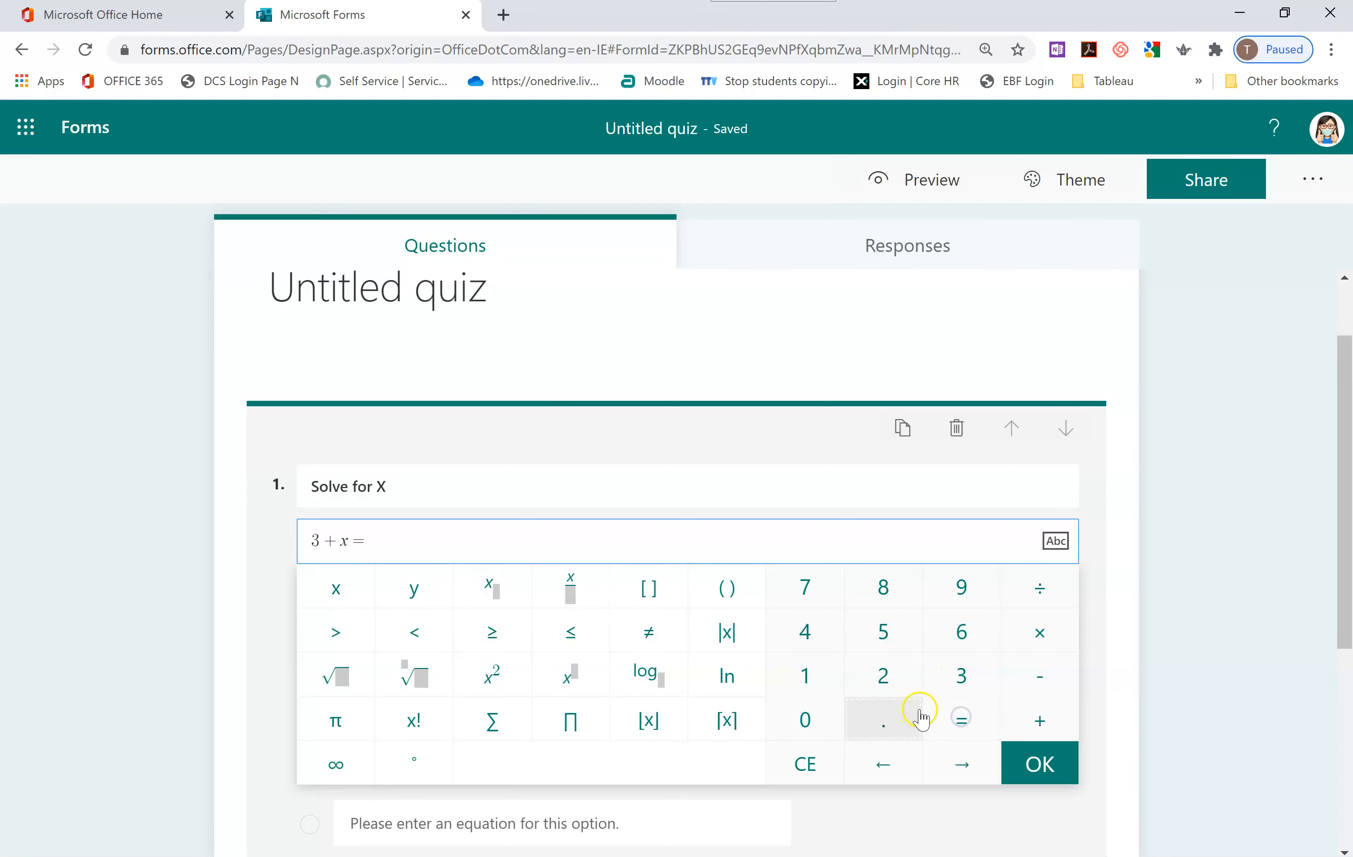
click(828, 691)
click(818, 715)
click(1022, 762)
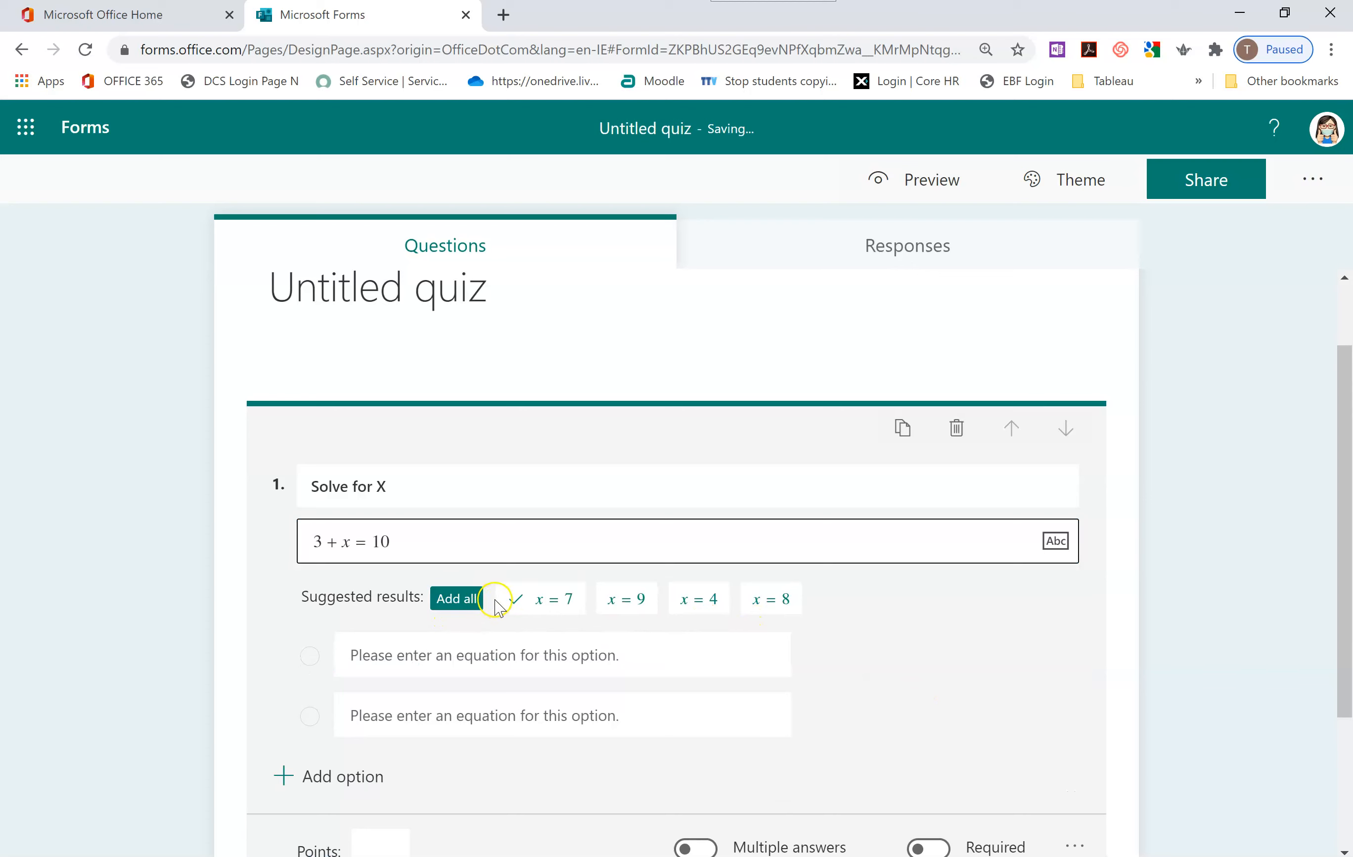
click(456, 599)
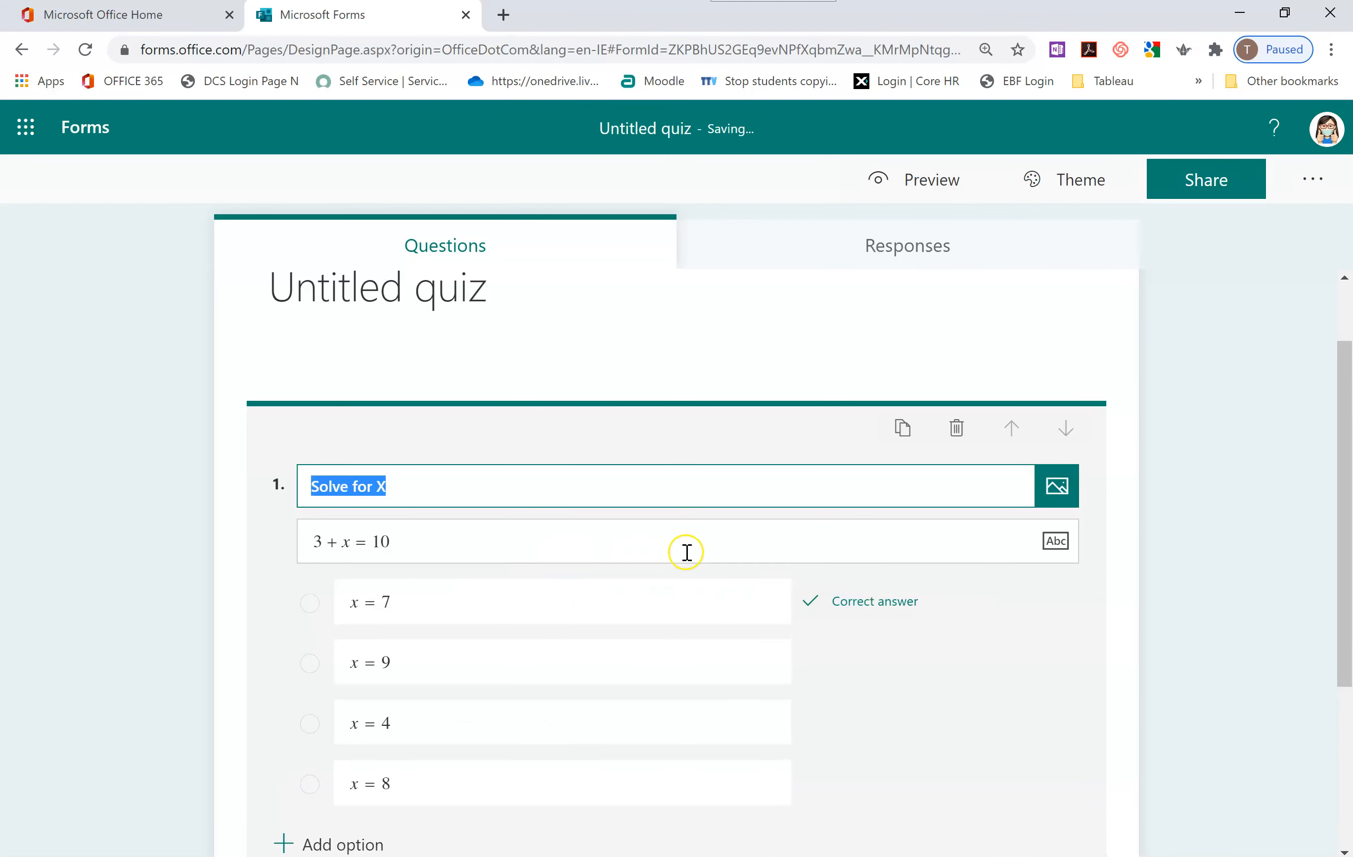
Add the respondent message "Well done" to the answer x = 7 and "Try again" to x = 9
scroll(1176, 623, down, 2)
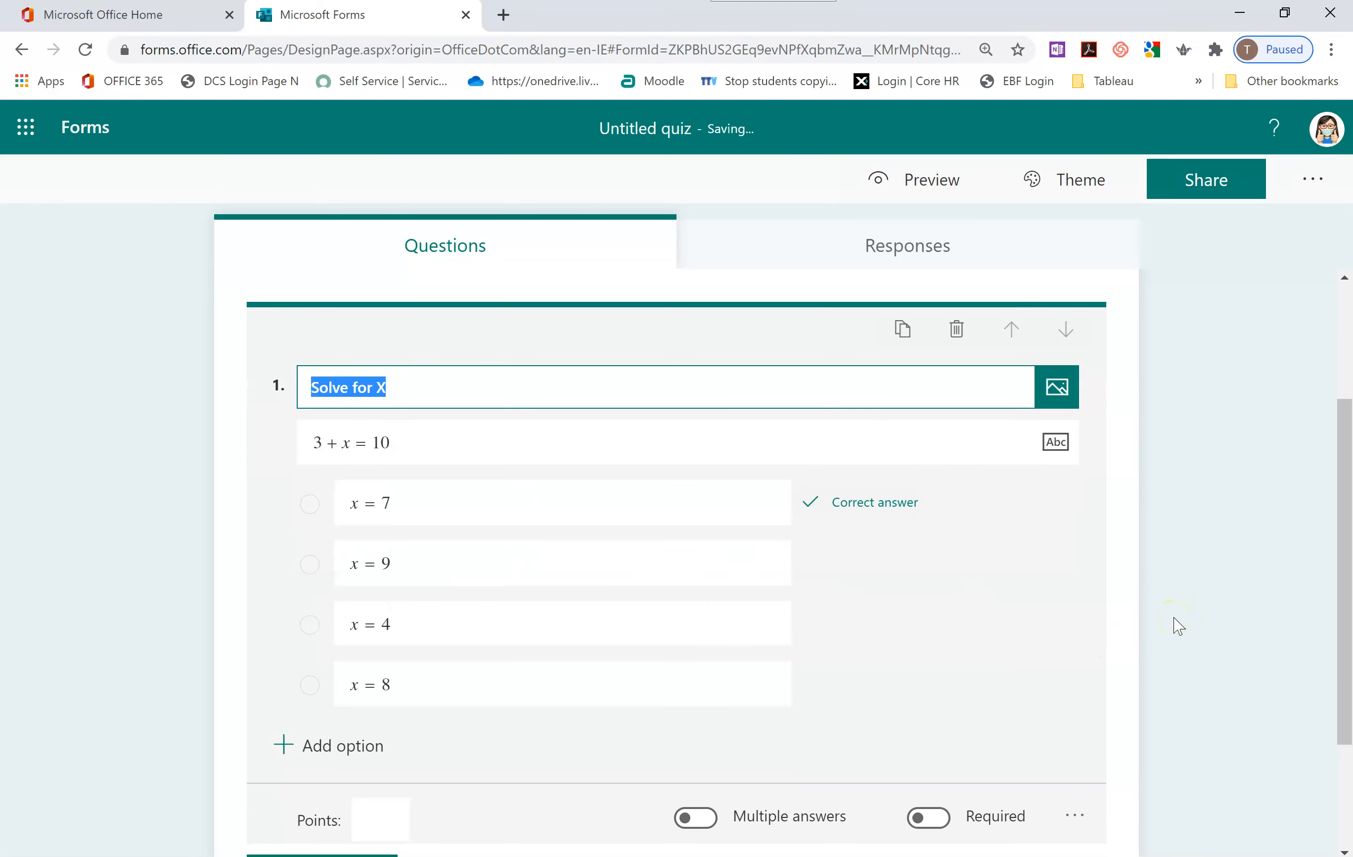
scroll(1177, 626, down, 2)
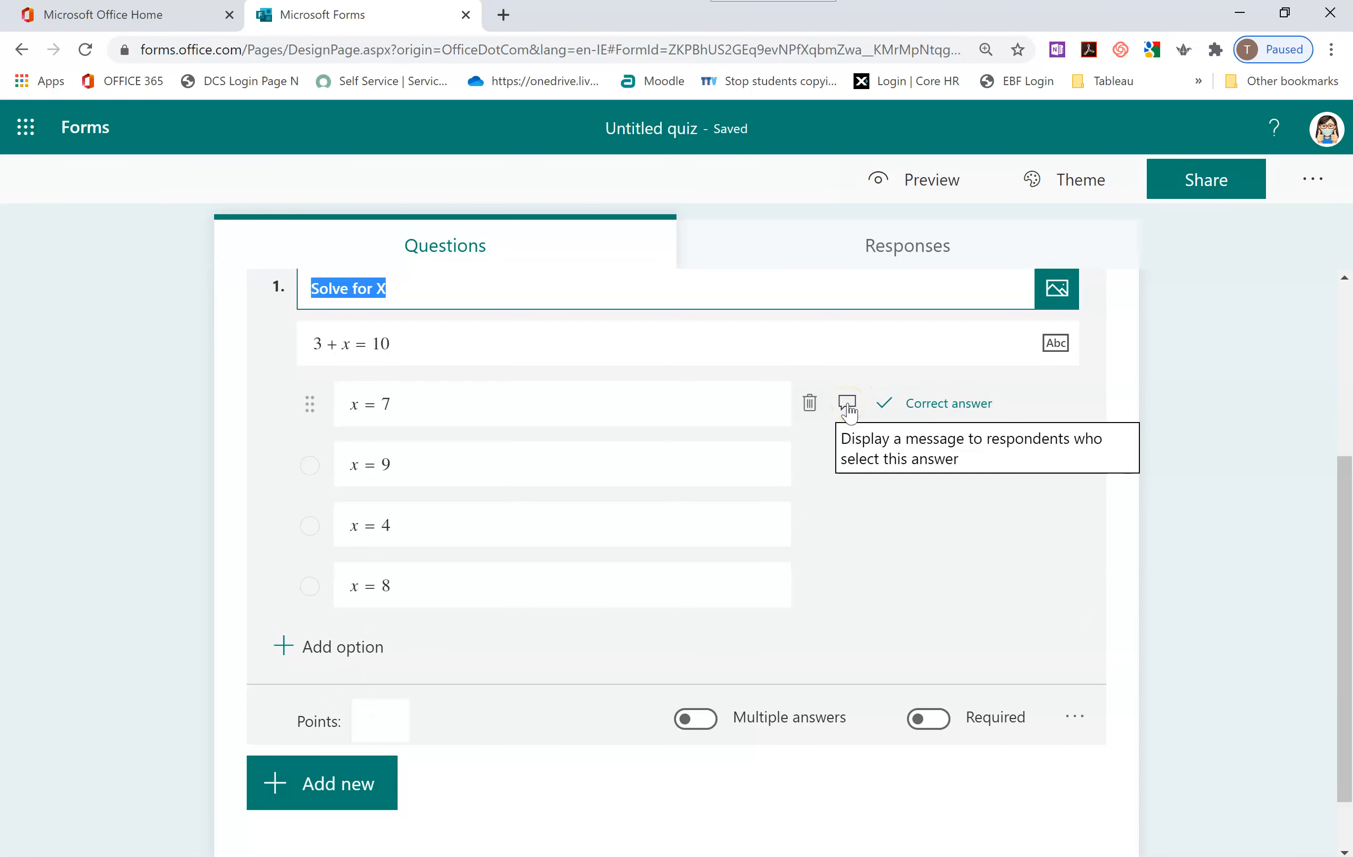
click(848, 402)
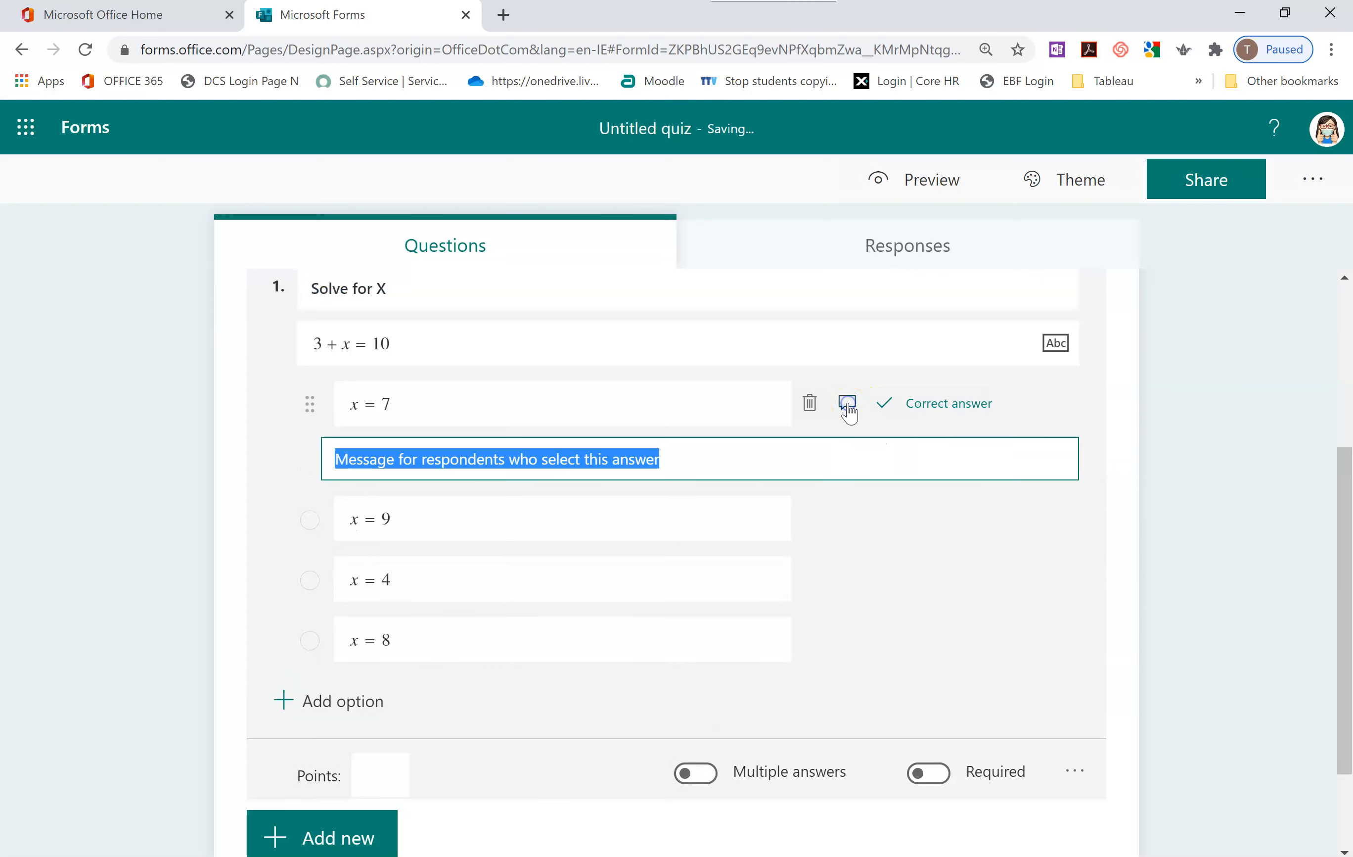
text(Well done)
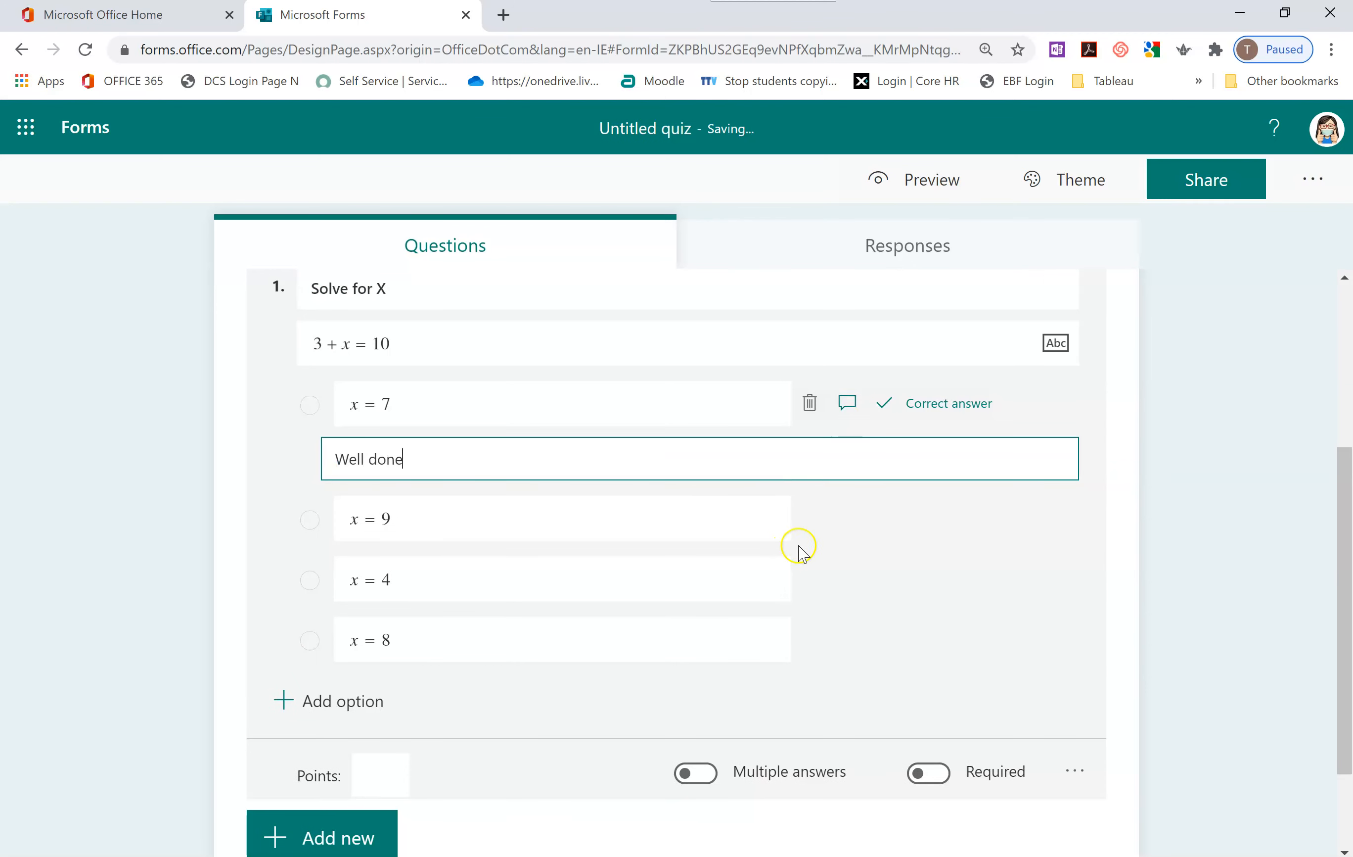
click(847, 517)
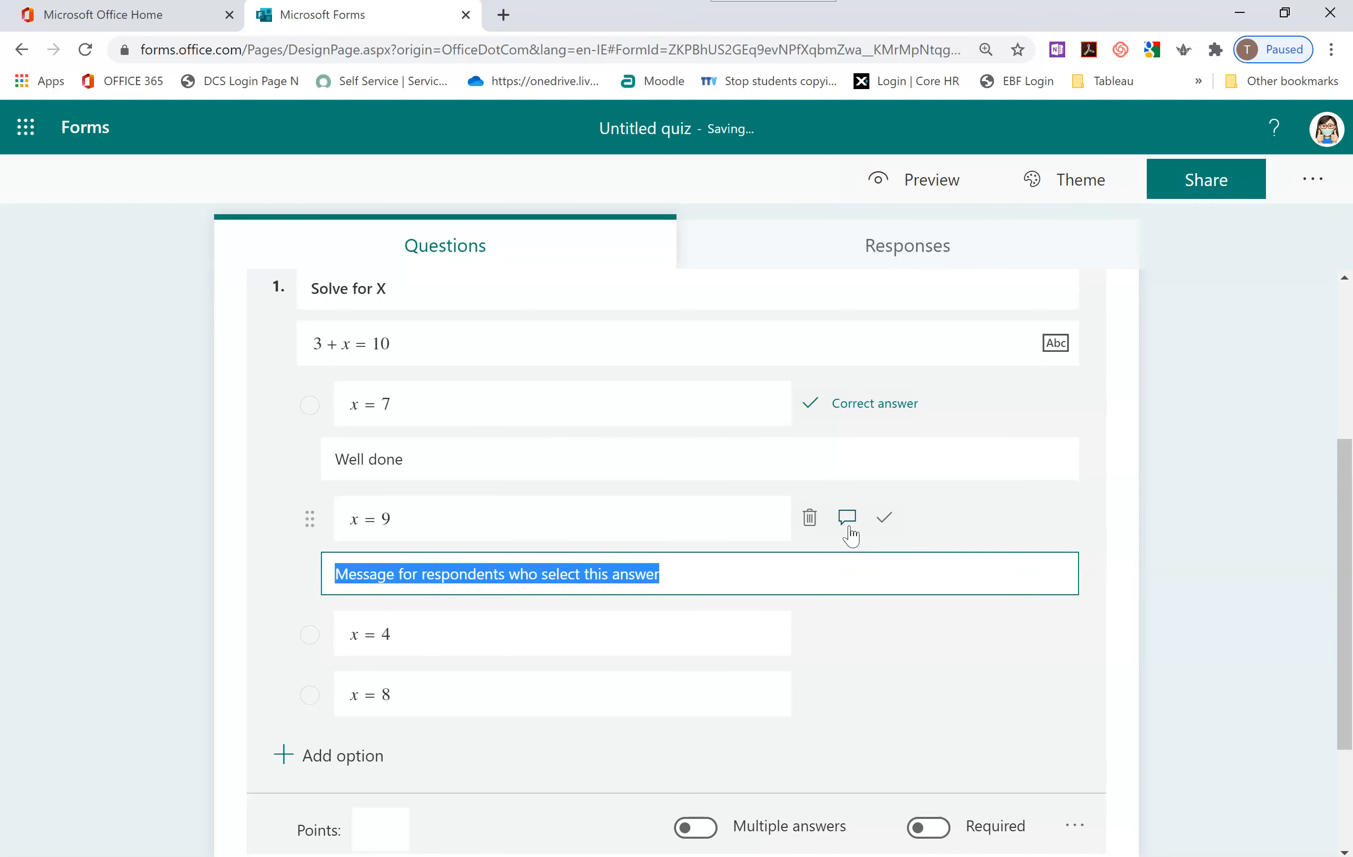
text(Try again)
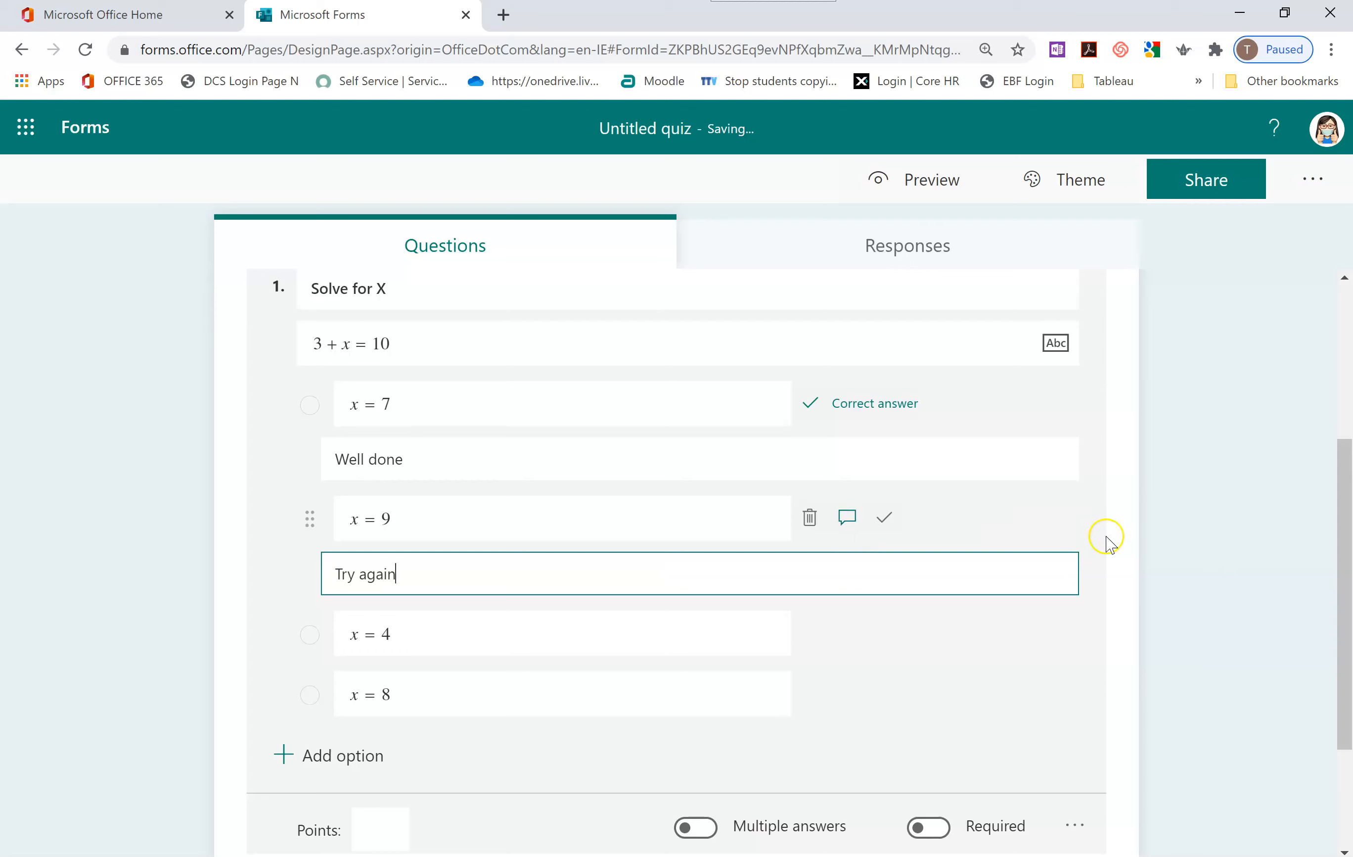
click(1136, 545)
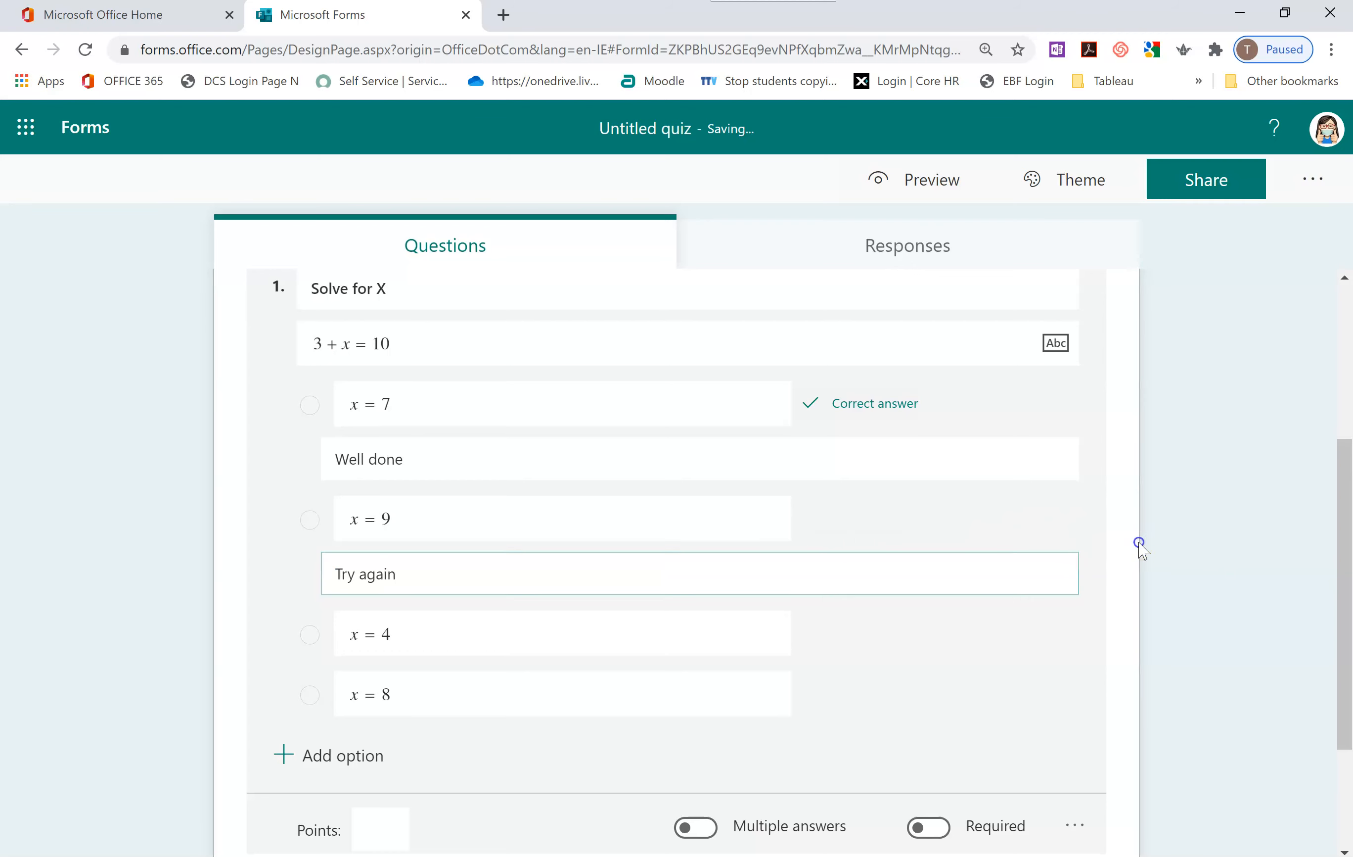
Assign 25 points to the "Solve for X" question and make it required
scroll(1110, 623, down, 3)
click(406, 648)
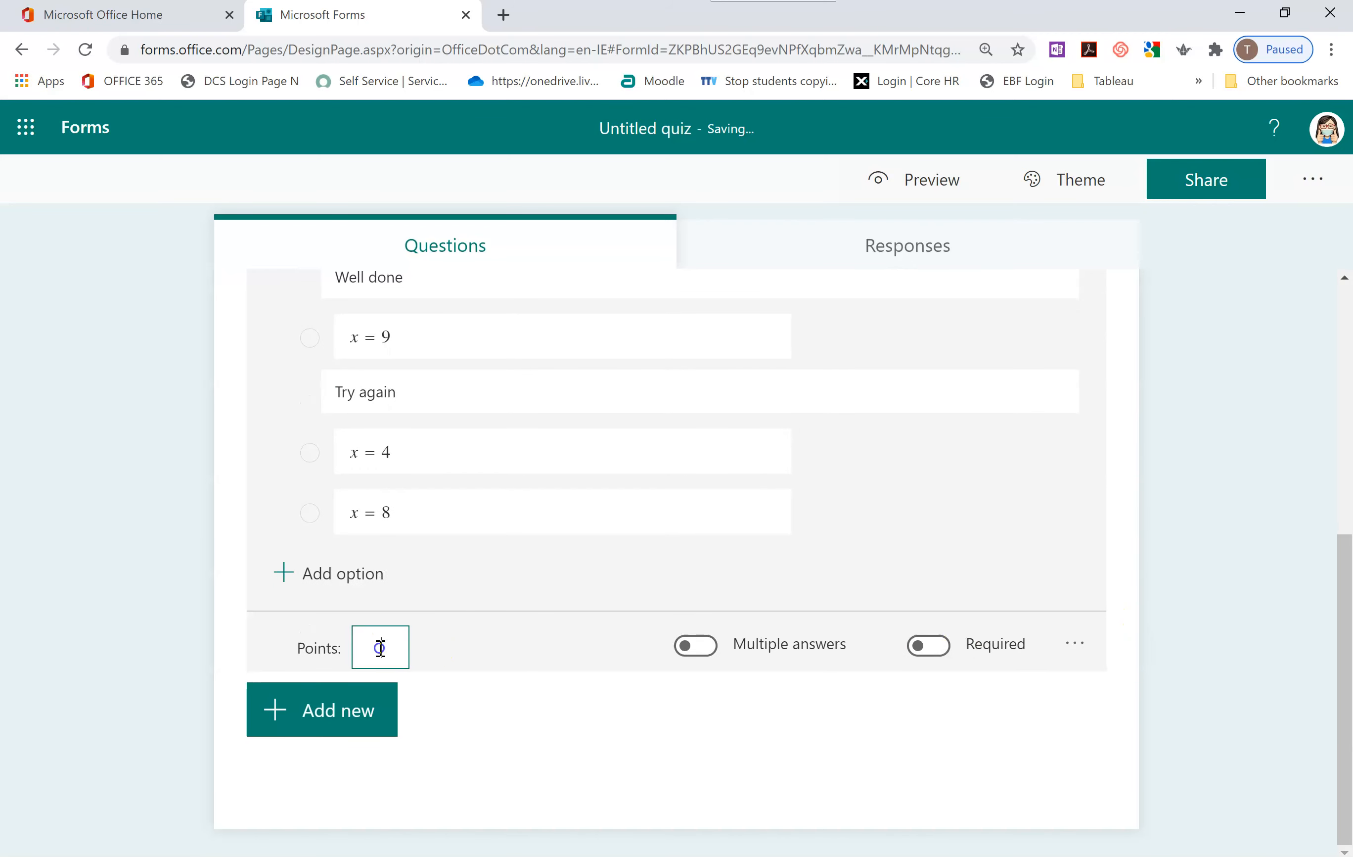
text(2)
click(1168, 568)
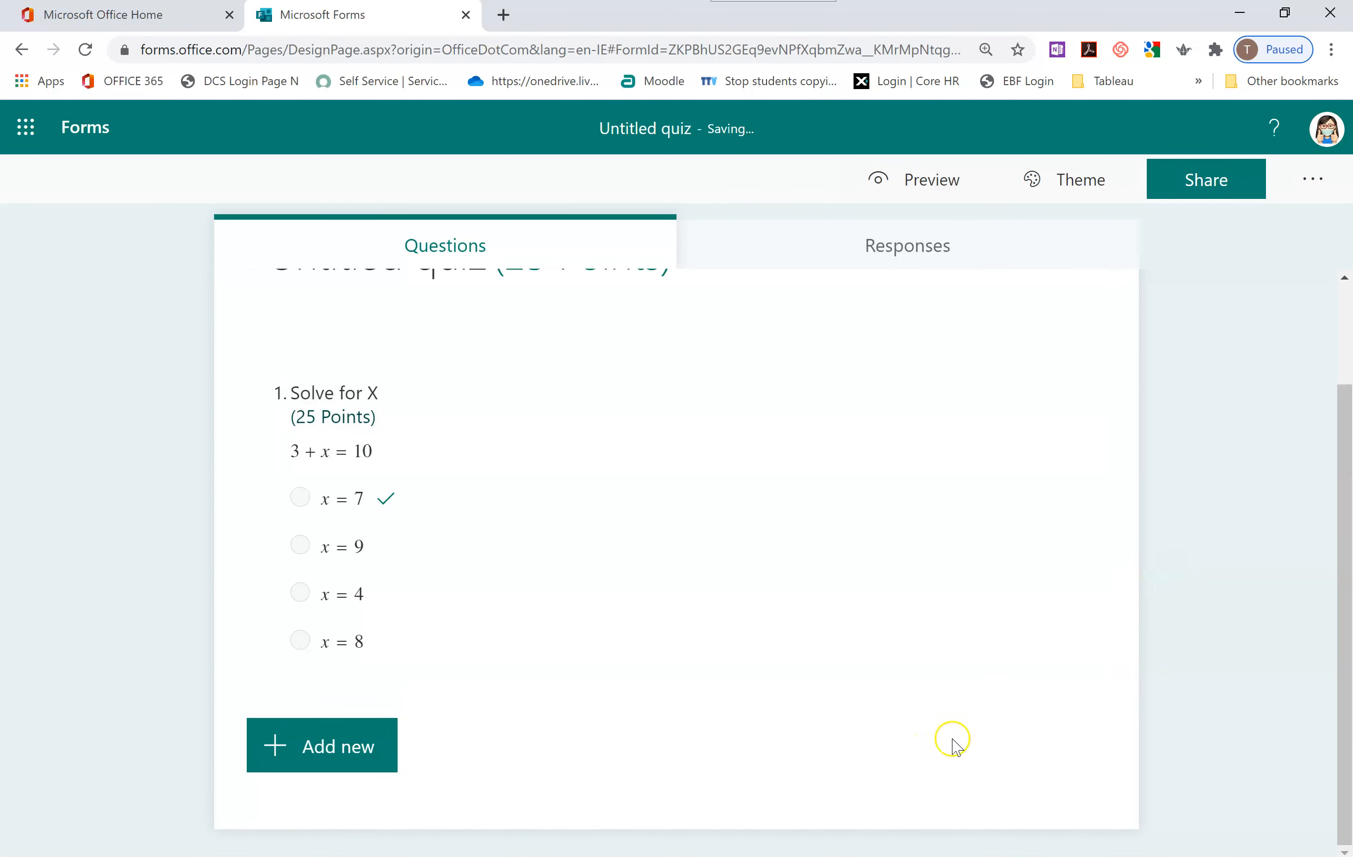
click(708, 660)
scroll(1013, 782, down, 5)
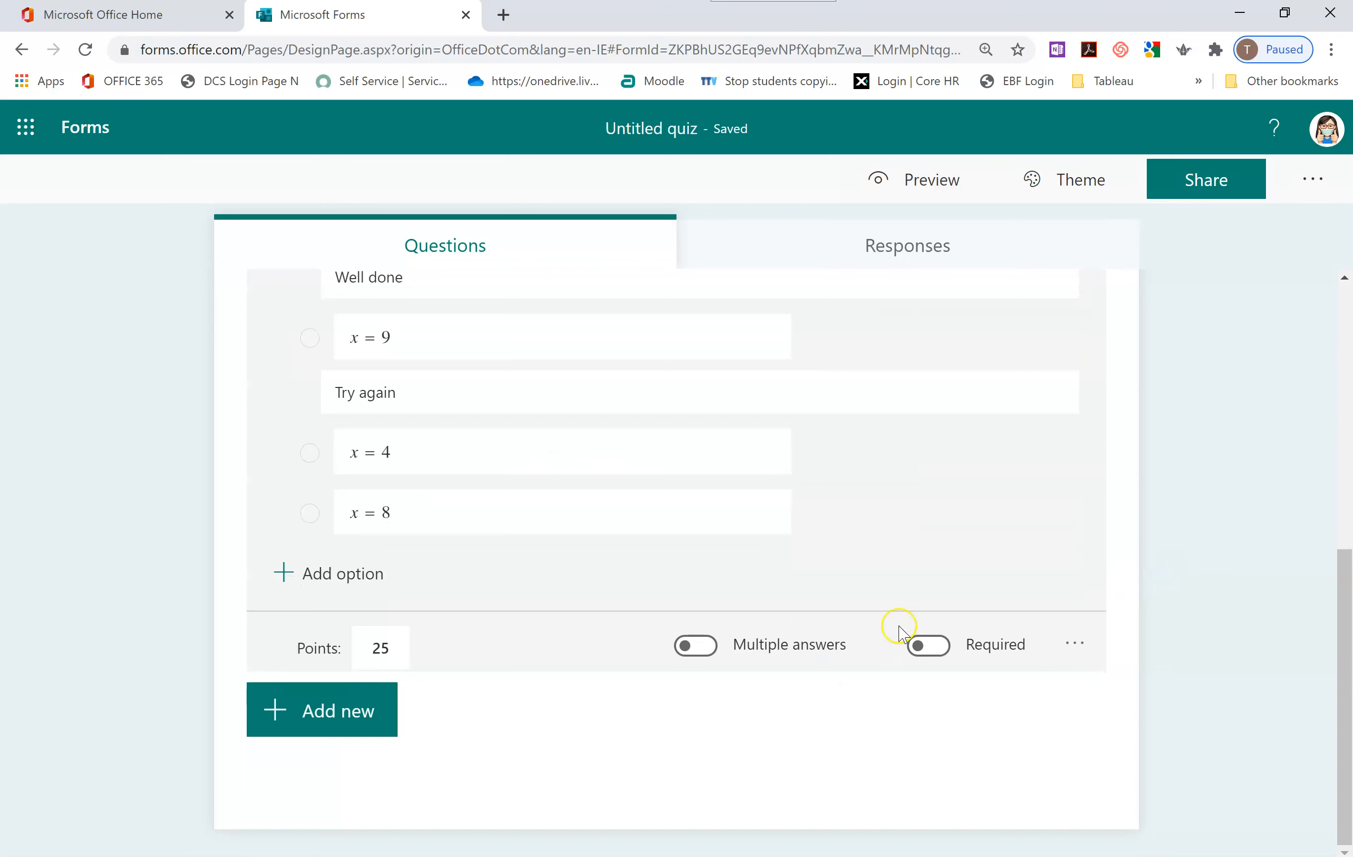
click(928, 646)
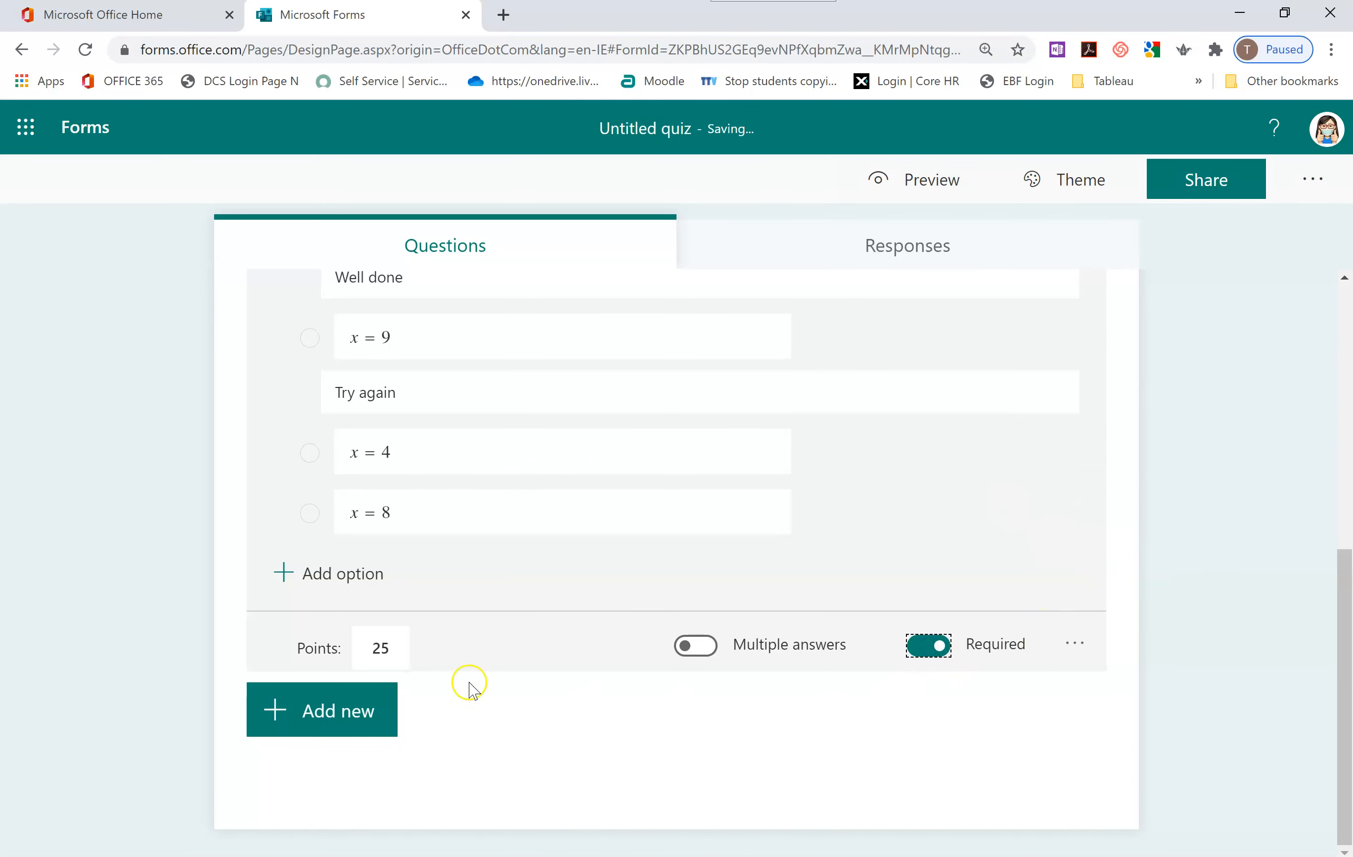
Add all the suggested "Solve for X" question ideas to the quiz
click(348, 713)
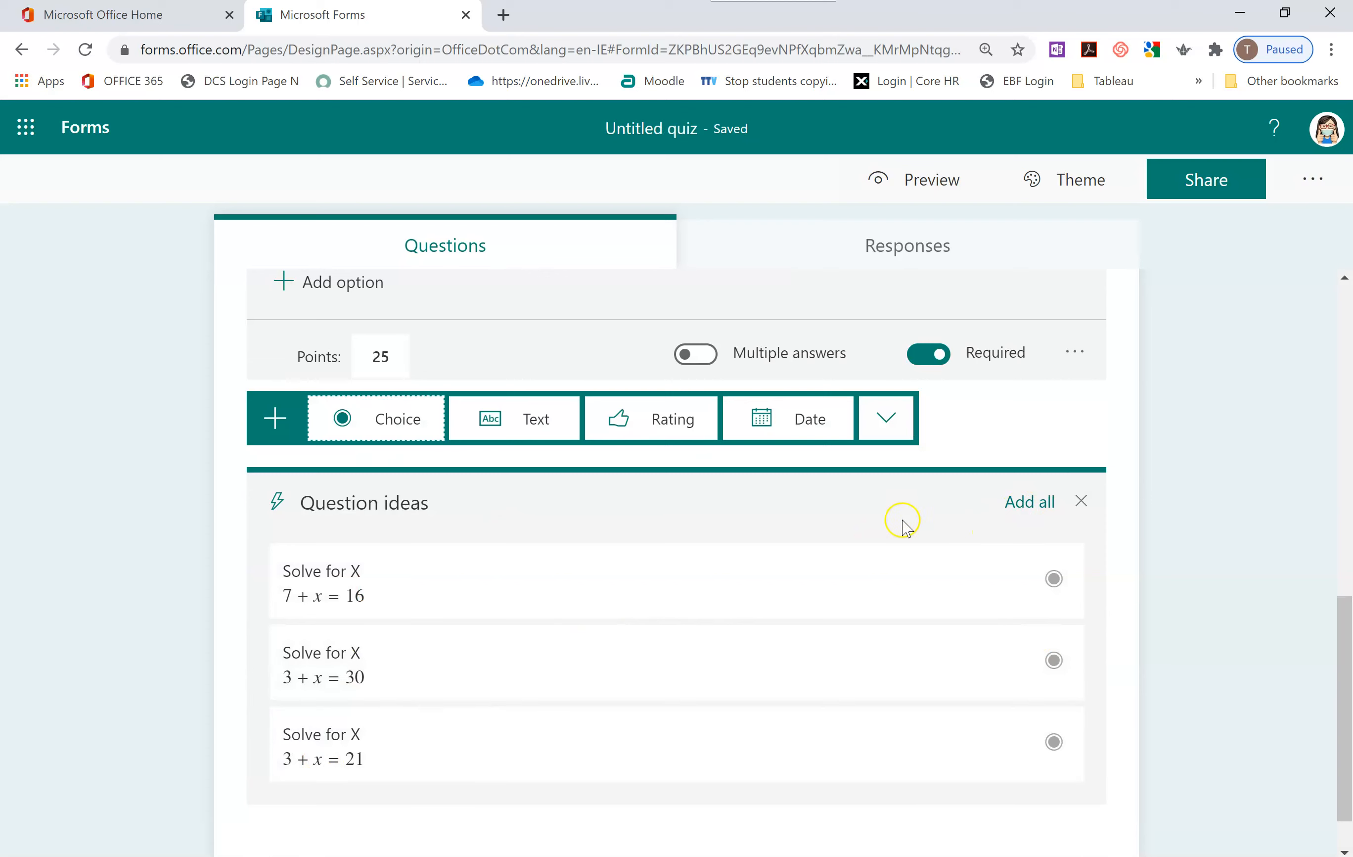
click(1048, 504)
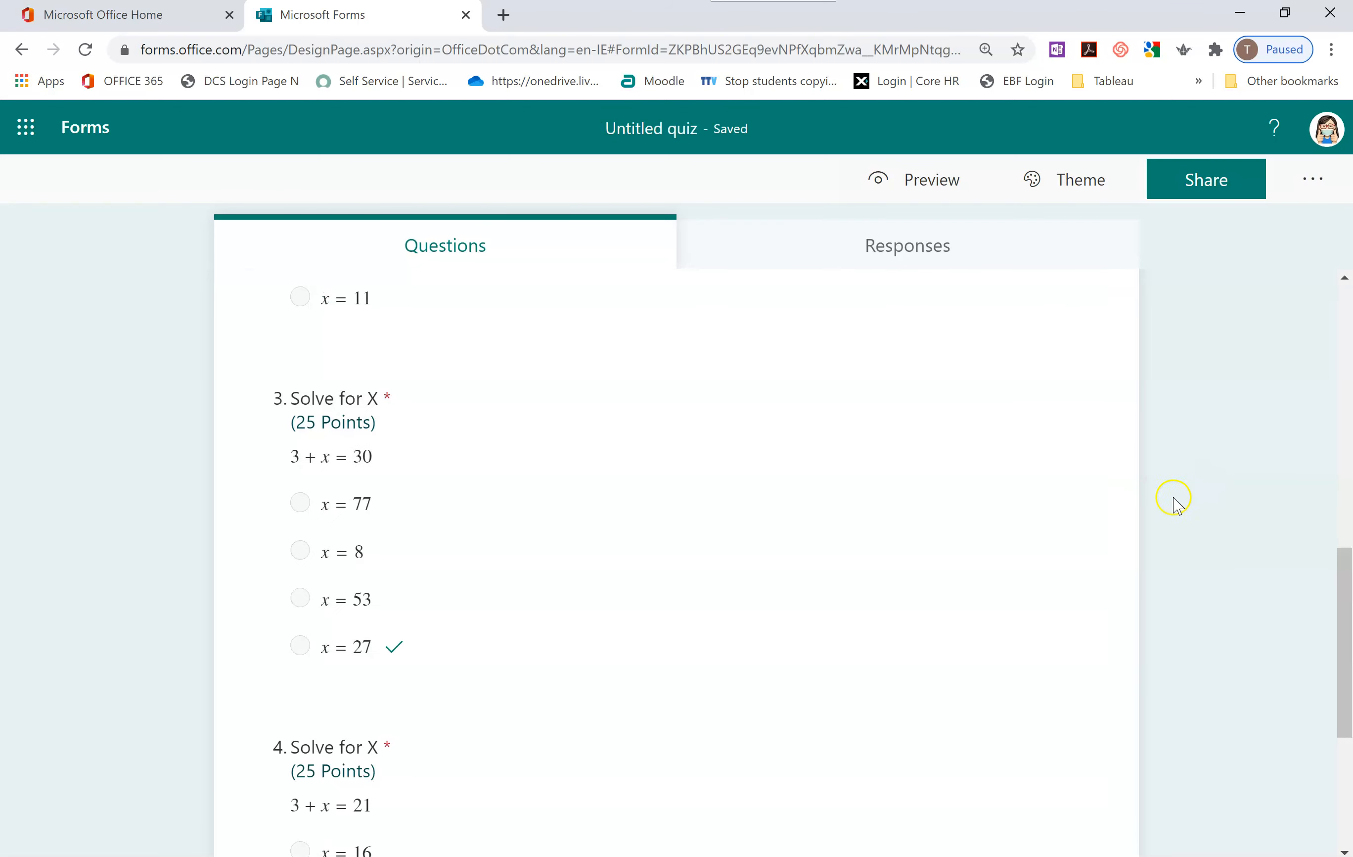
Add a new choice question to the end of the quiz and title it "Solve for Y"
scroll(1172, 500, down, 5)
click(312, 768)
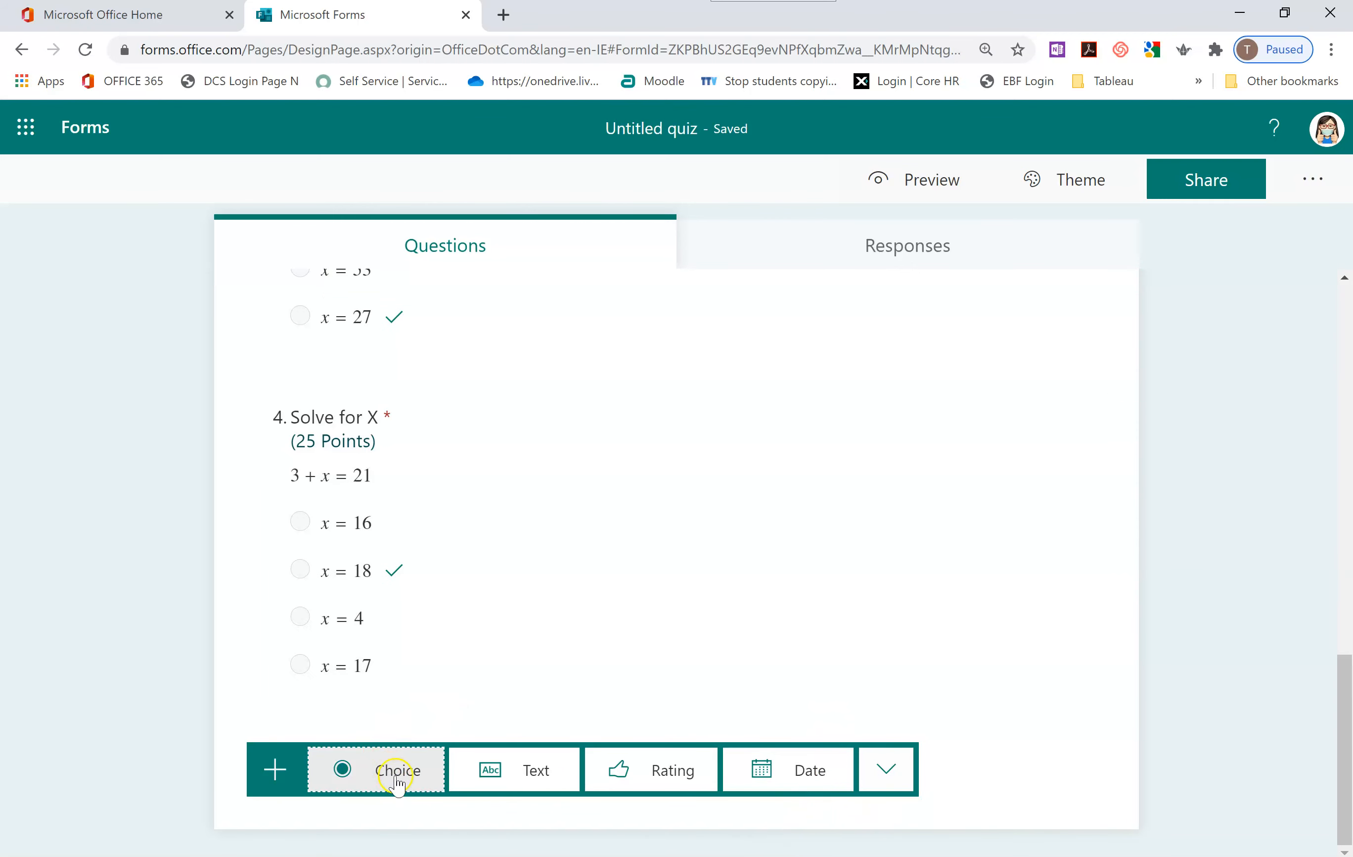
click(398, 781)
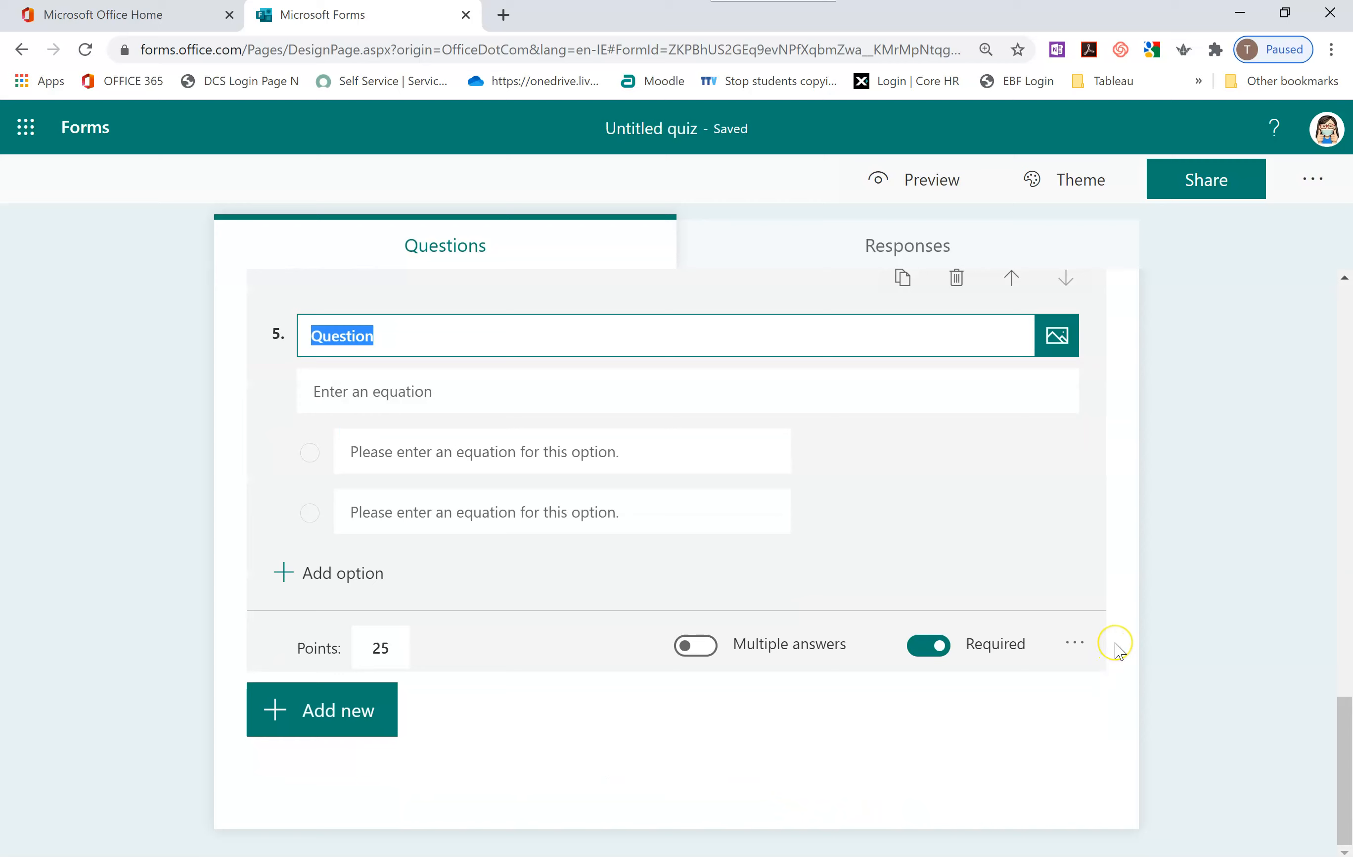
scroll(1118, 649, up, 5)
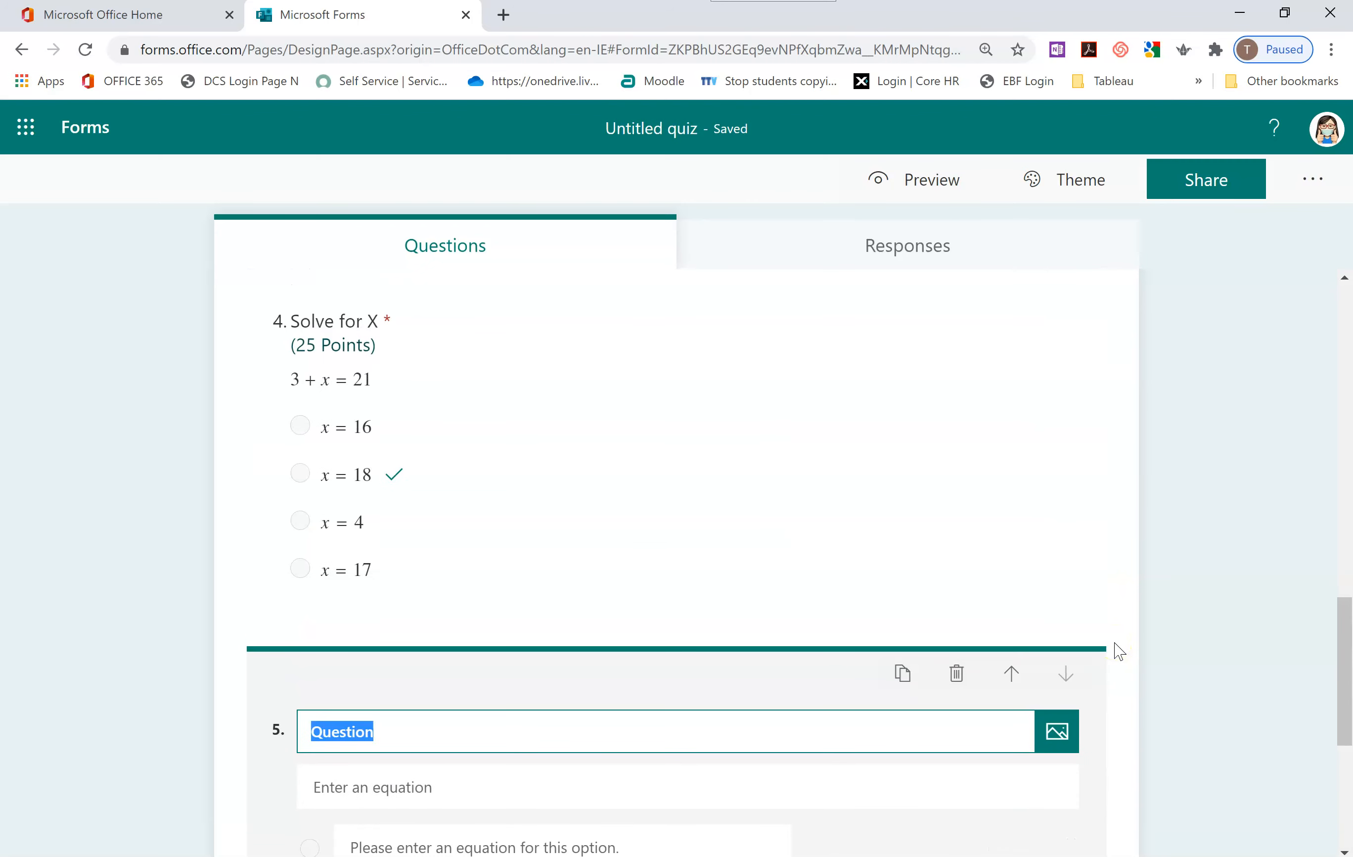
scroll(1118, 649, down, 2)
click(1022, 626)
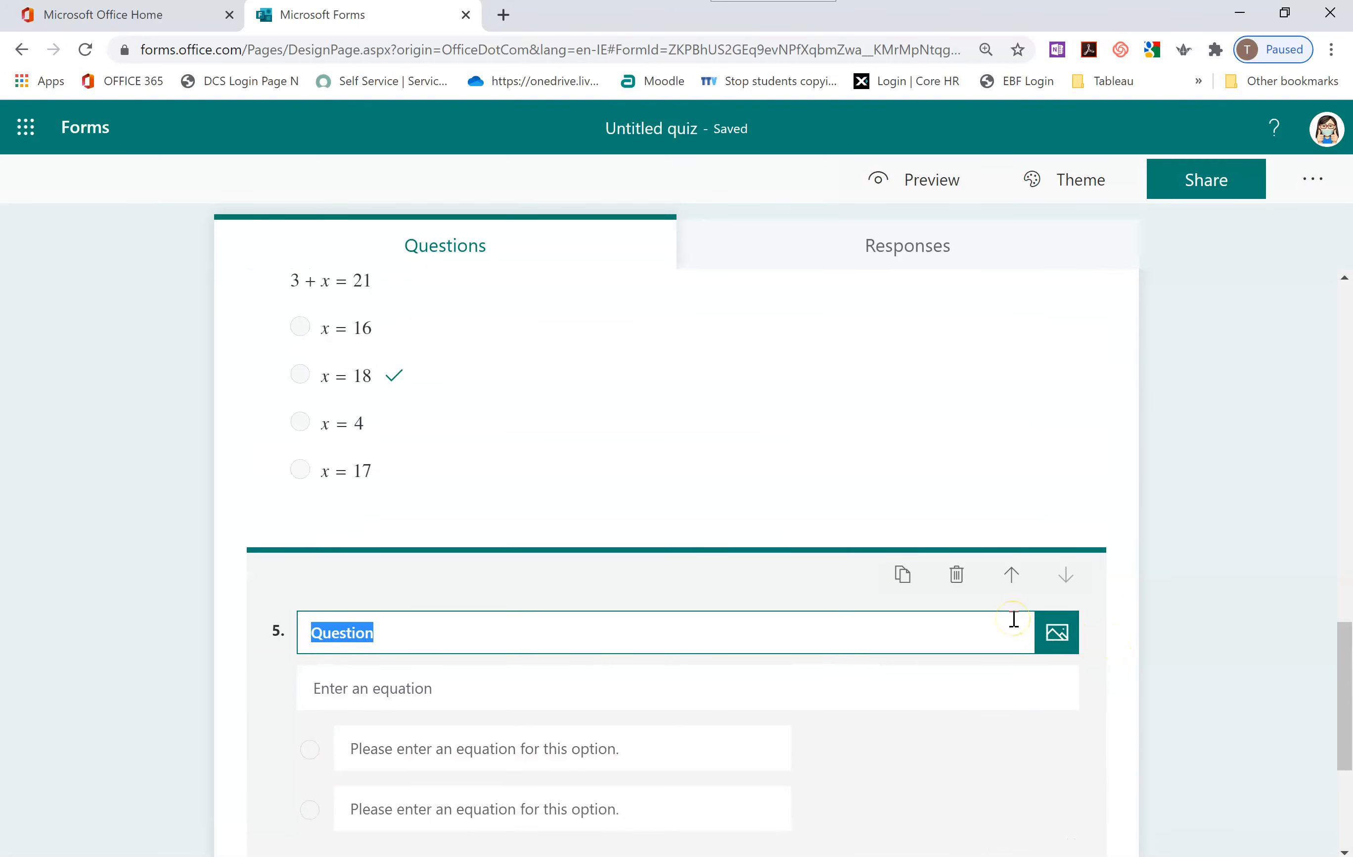
text(Solve for)
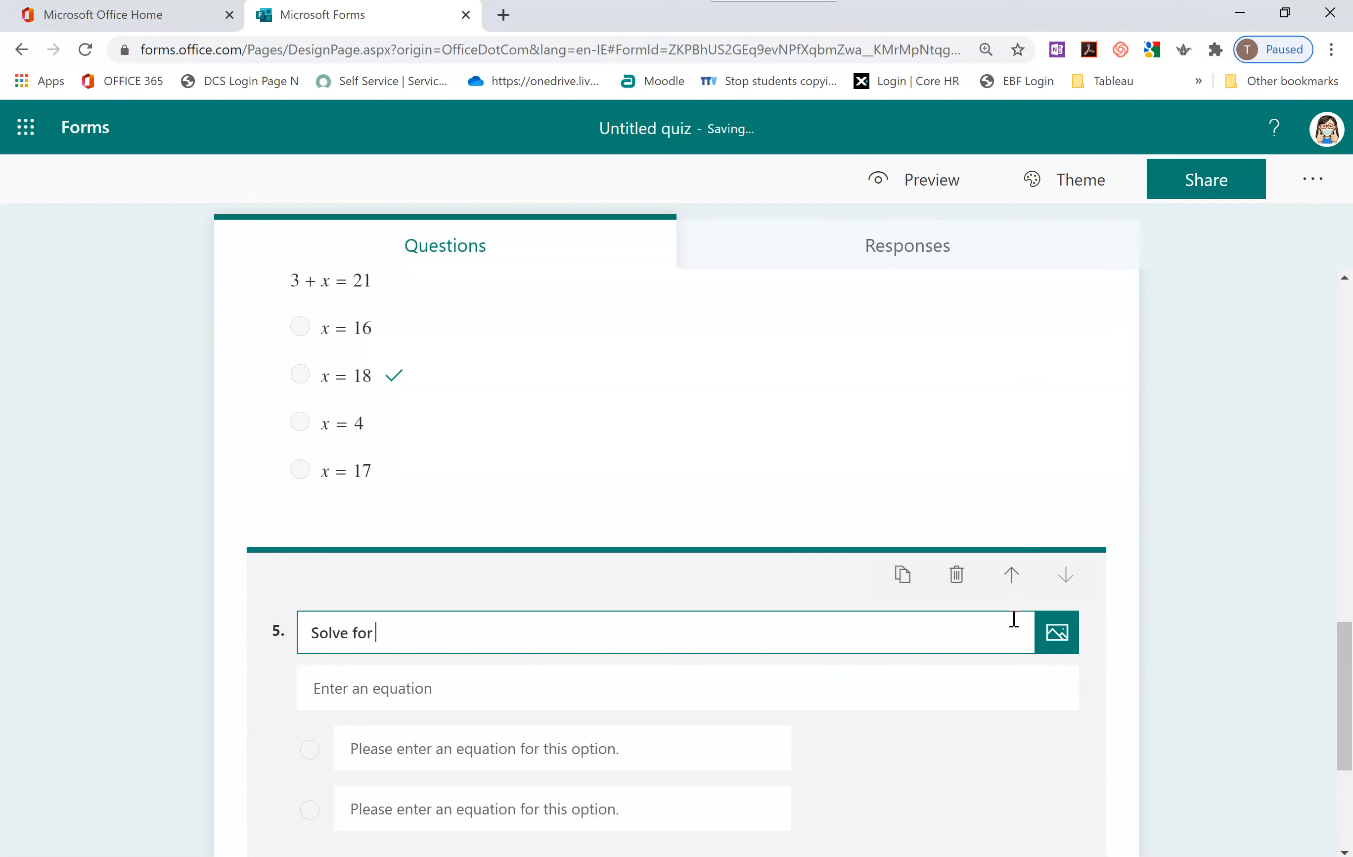
text( Y)
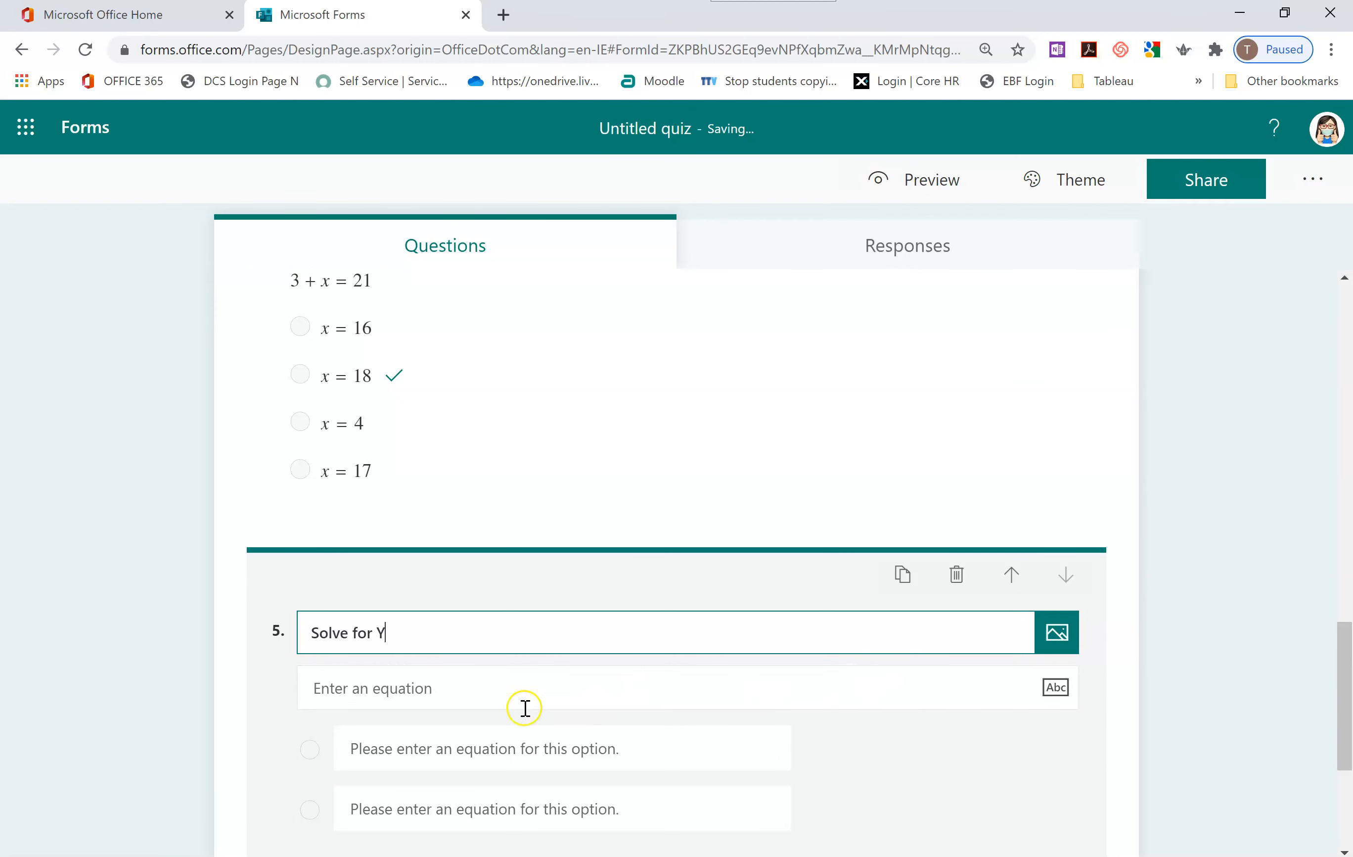
Enter the equation 4 + y = 15 for the "Solve for Y" question and add all the suggested results as answer options
click(525, 692)
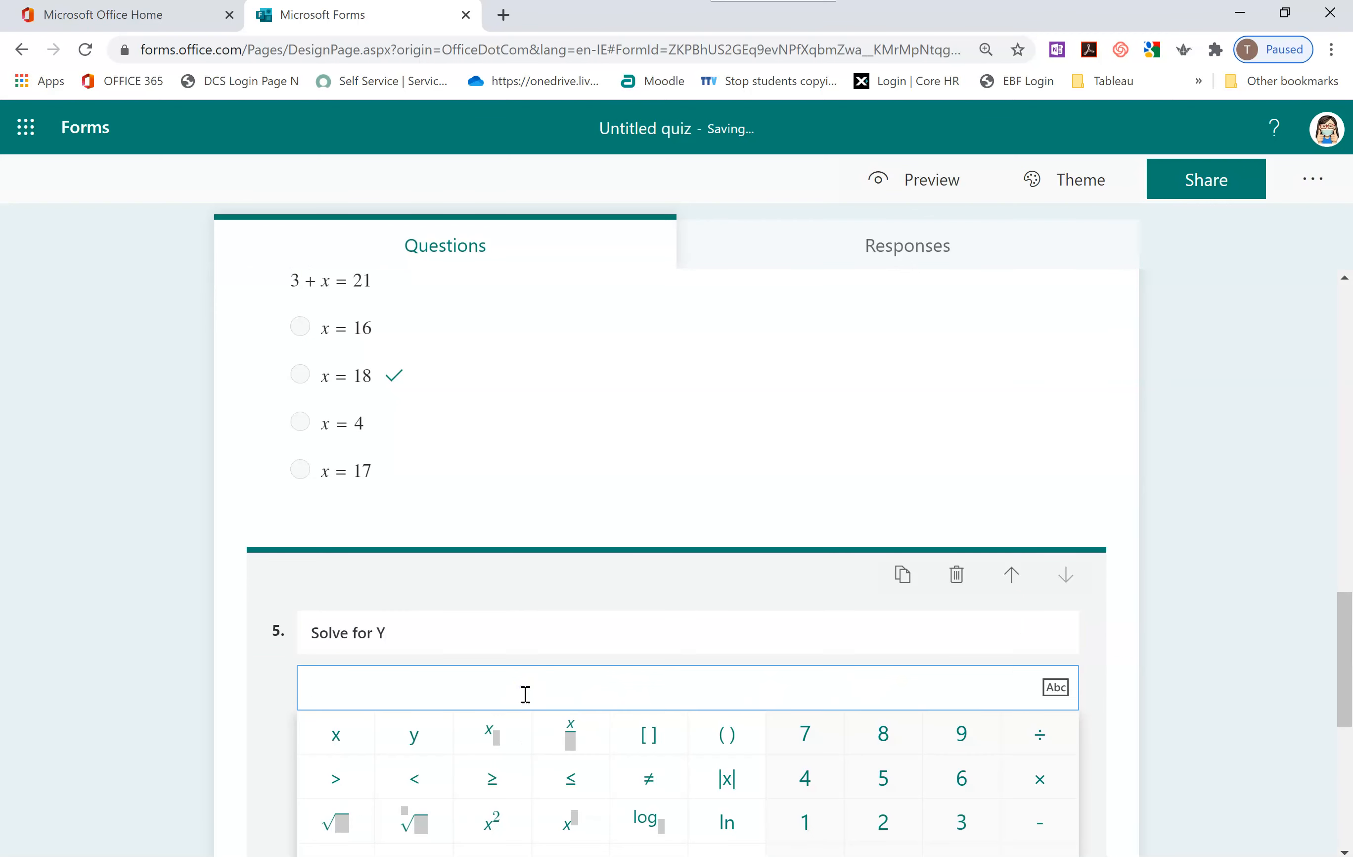
text(4)
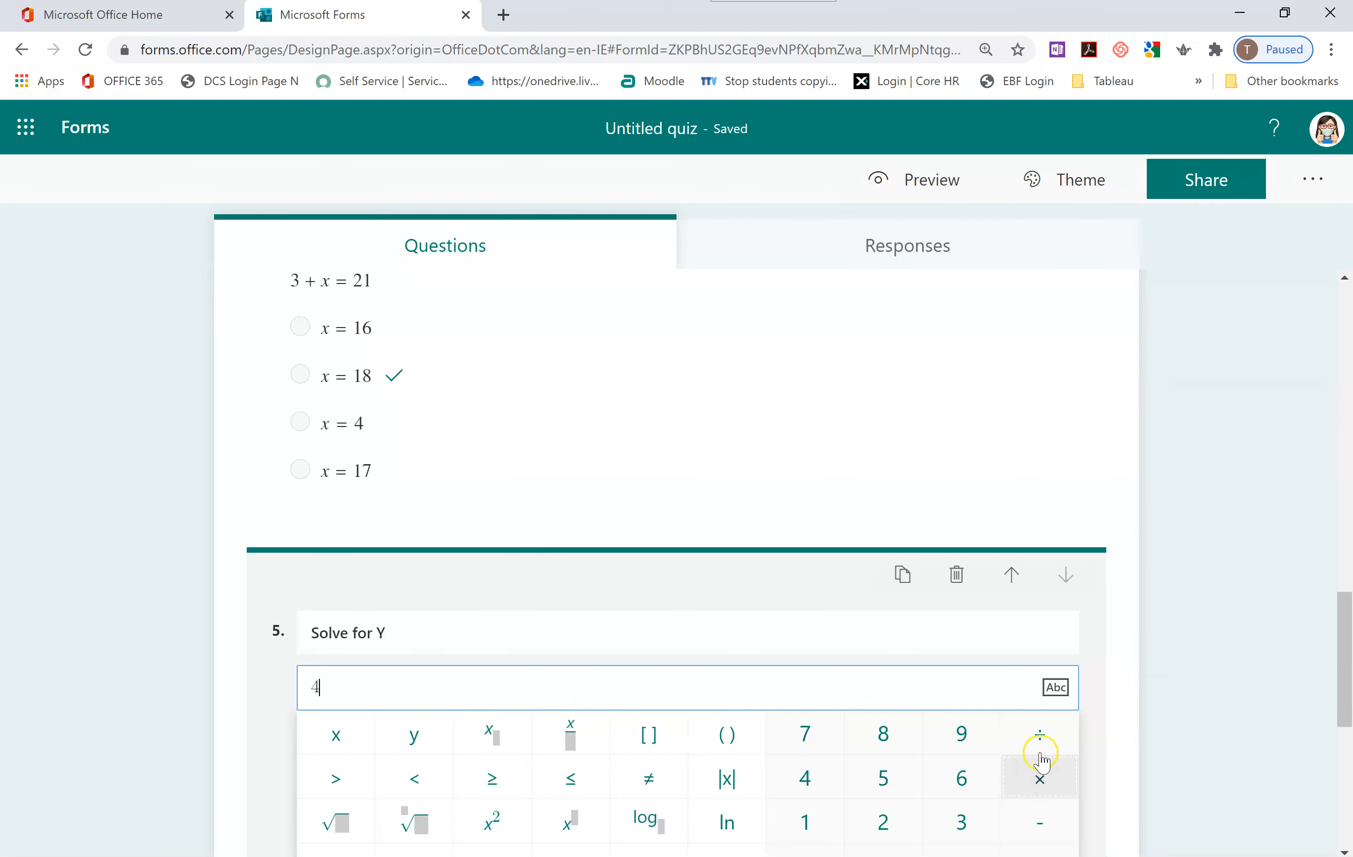
scroll(1049, 773, down, 1)
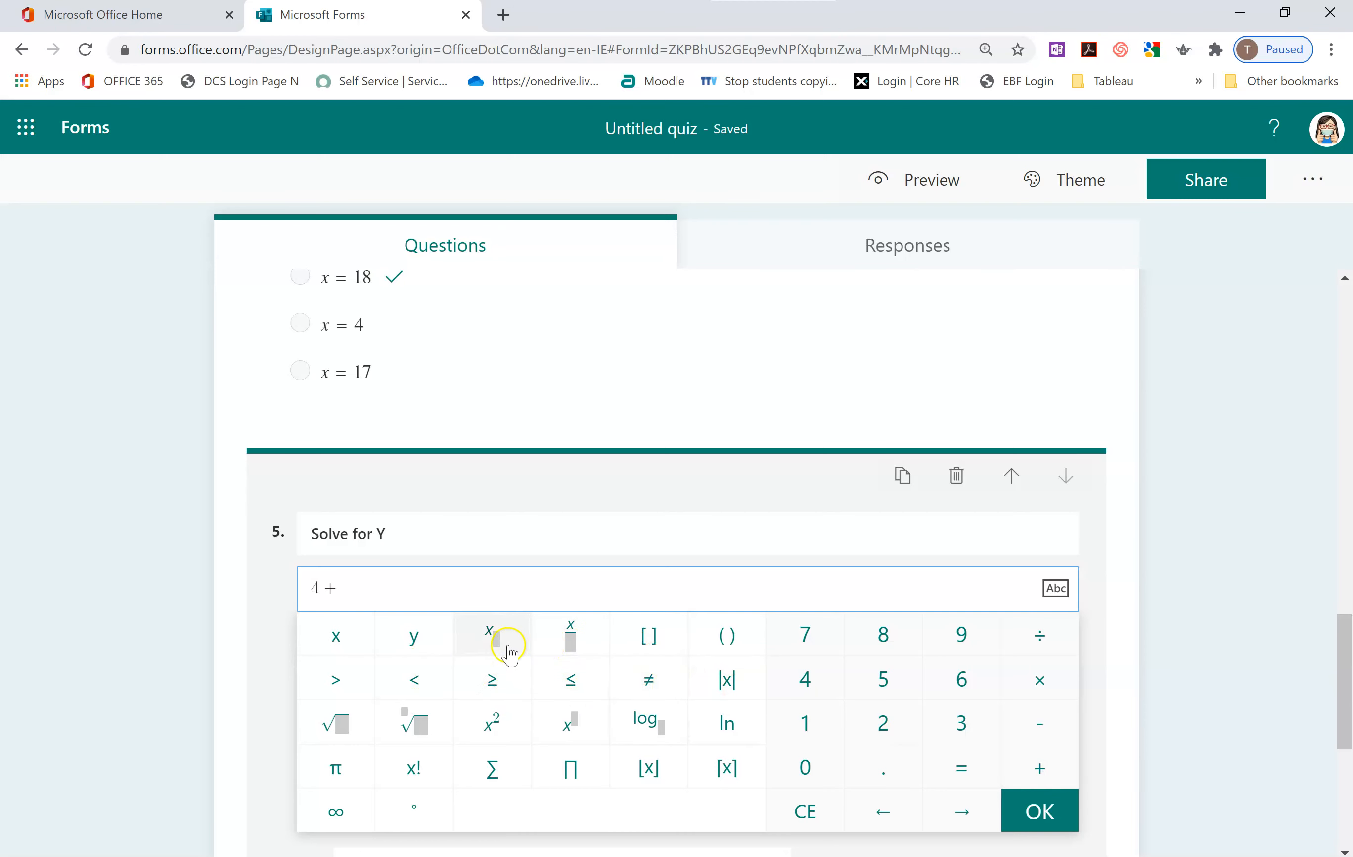
text(= 15)
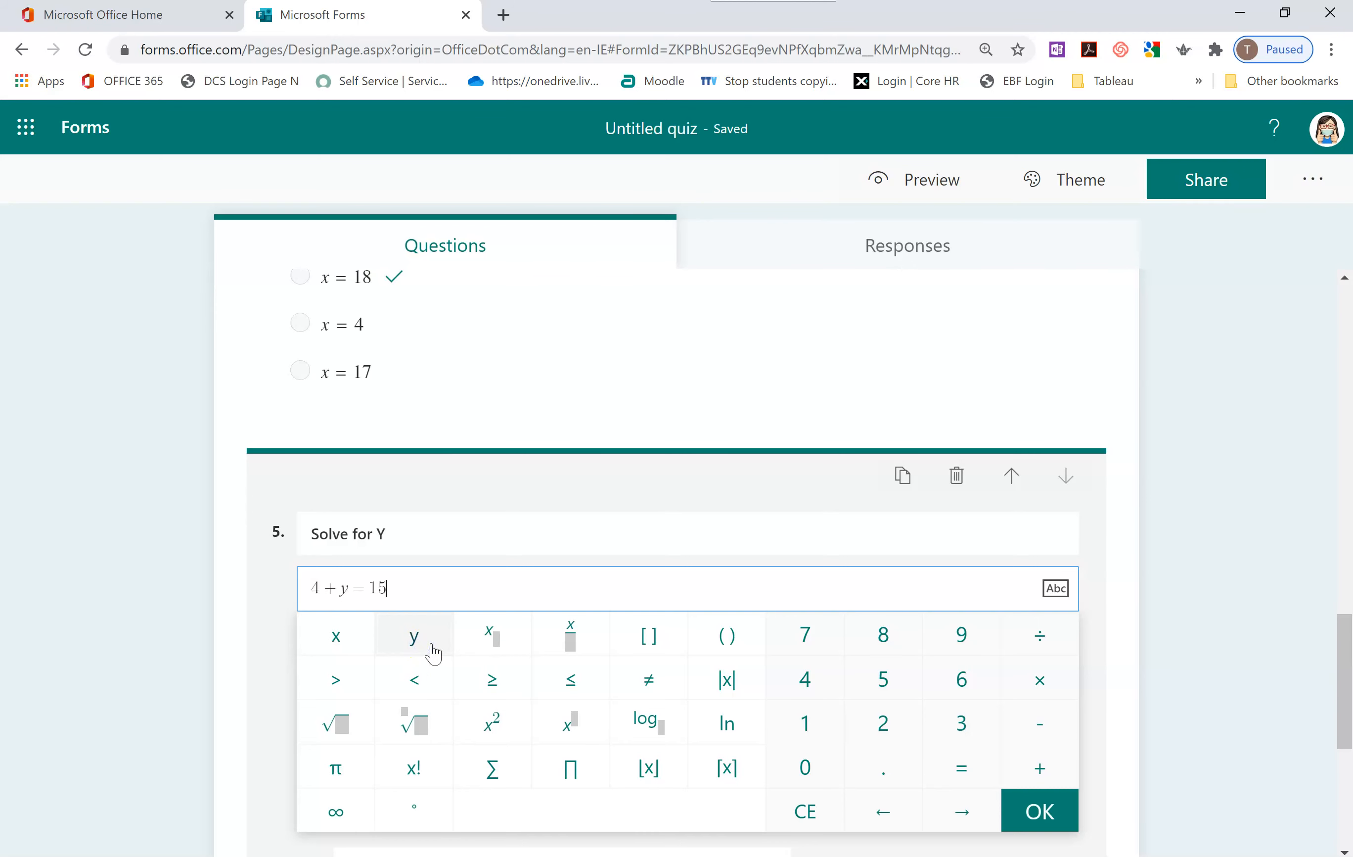
click(1028, 806)
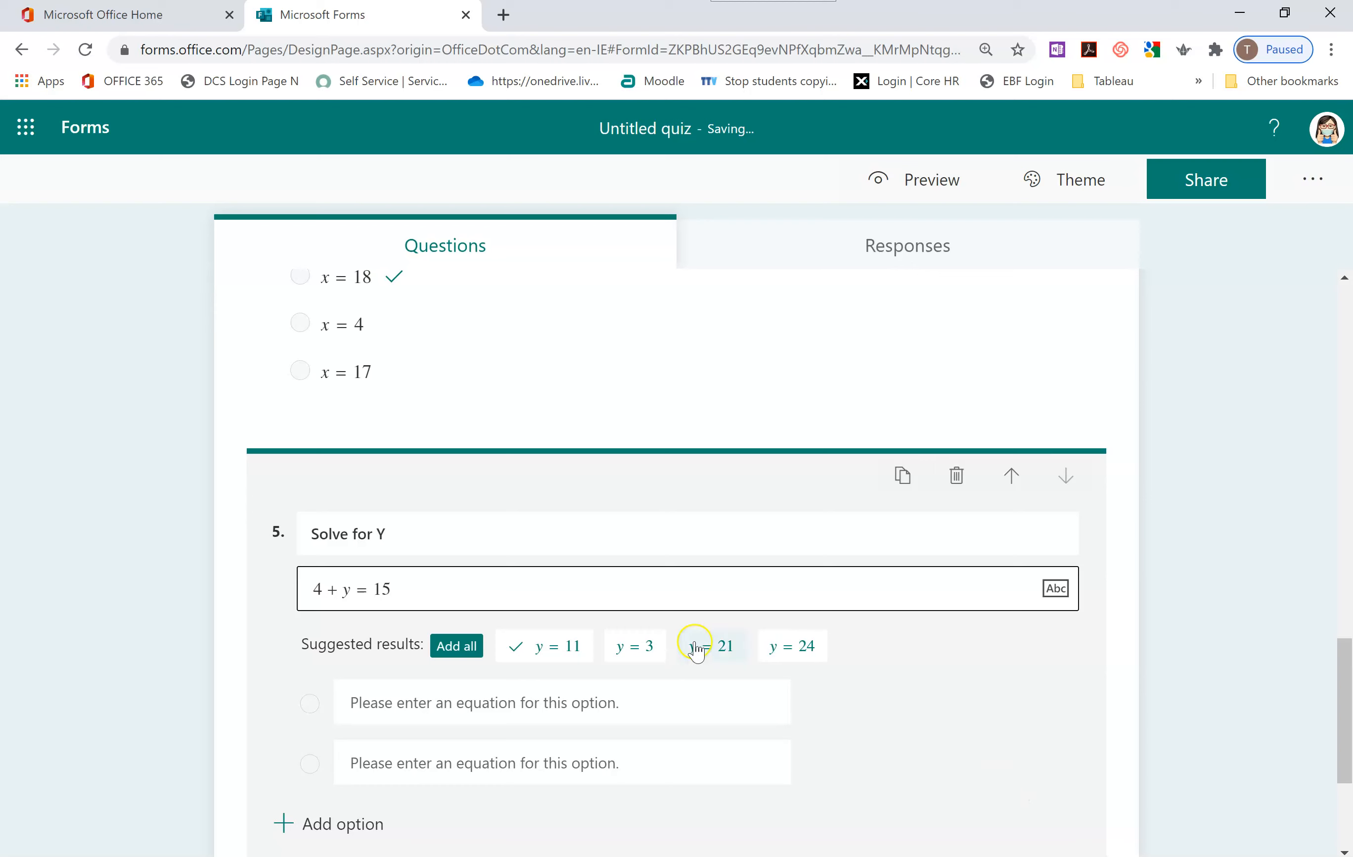
click(455, 646)
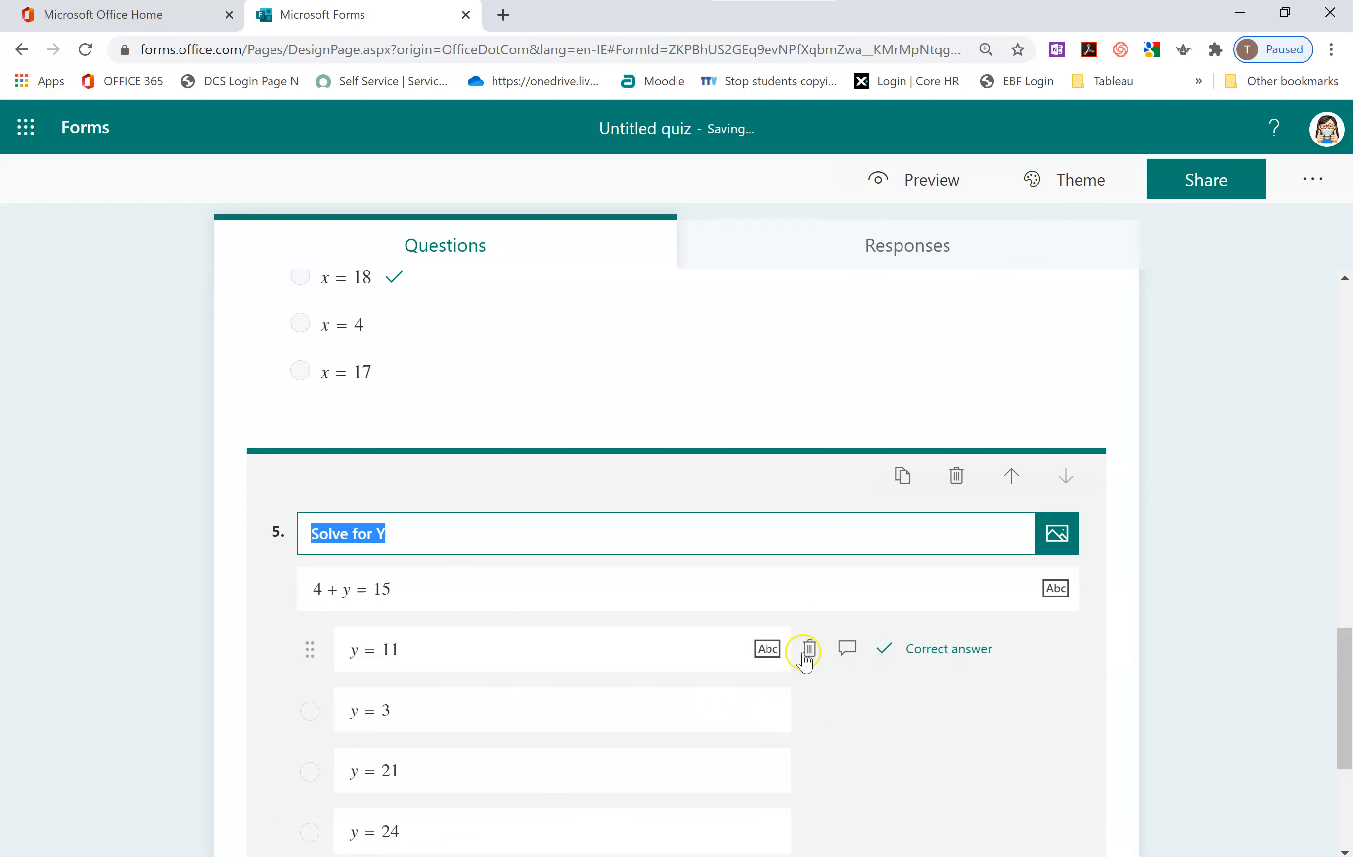
scroll(966, 727, down, 3)
scroll(969, 729, down, 2)
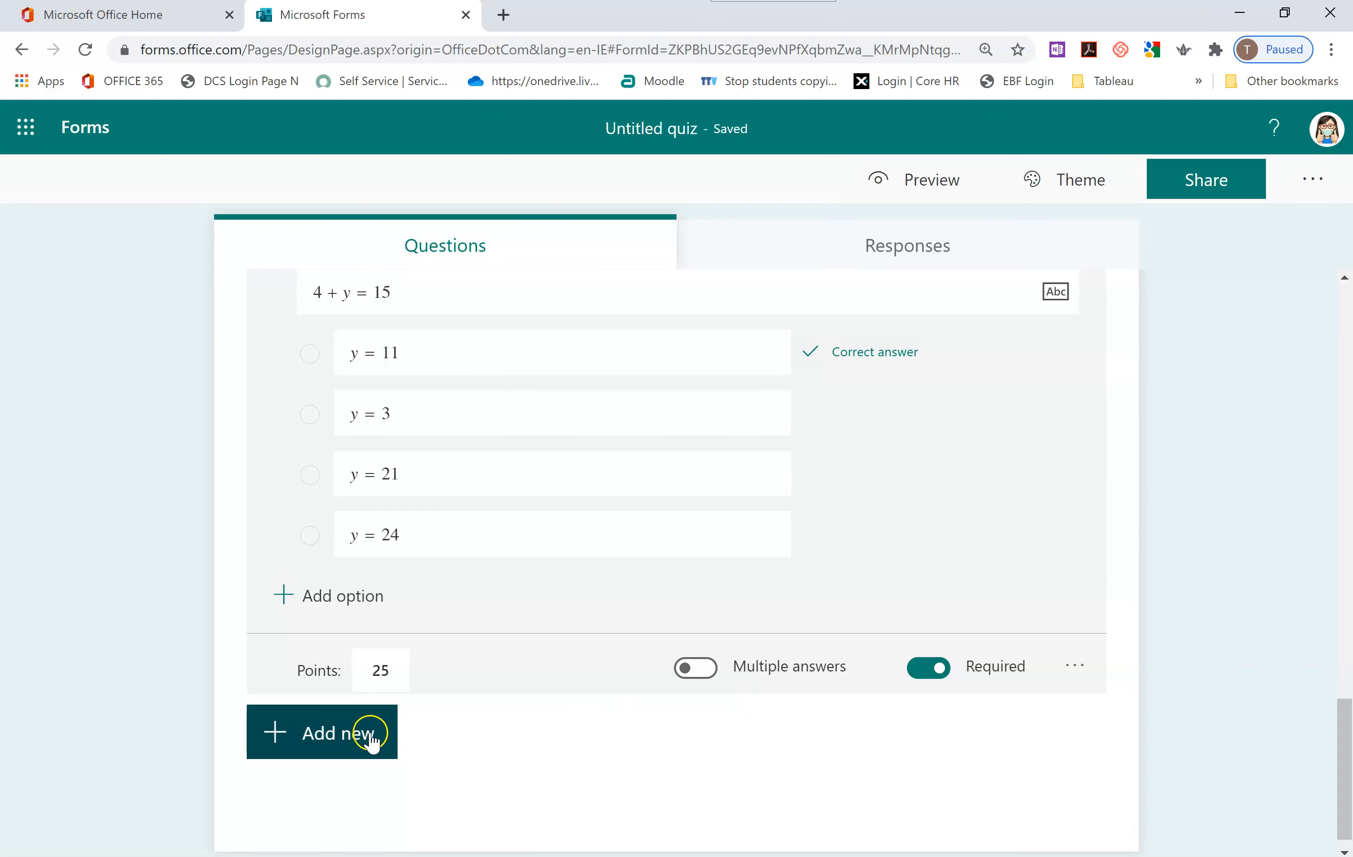
click(595, 802)
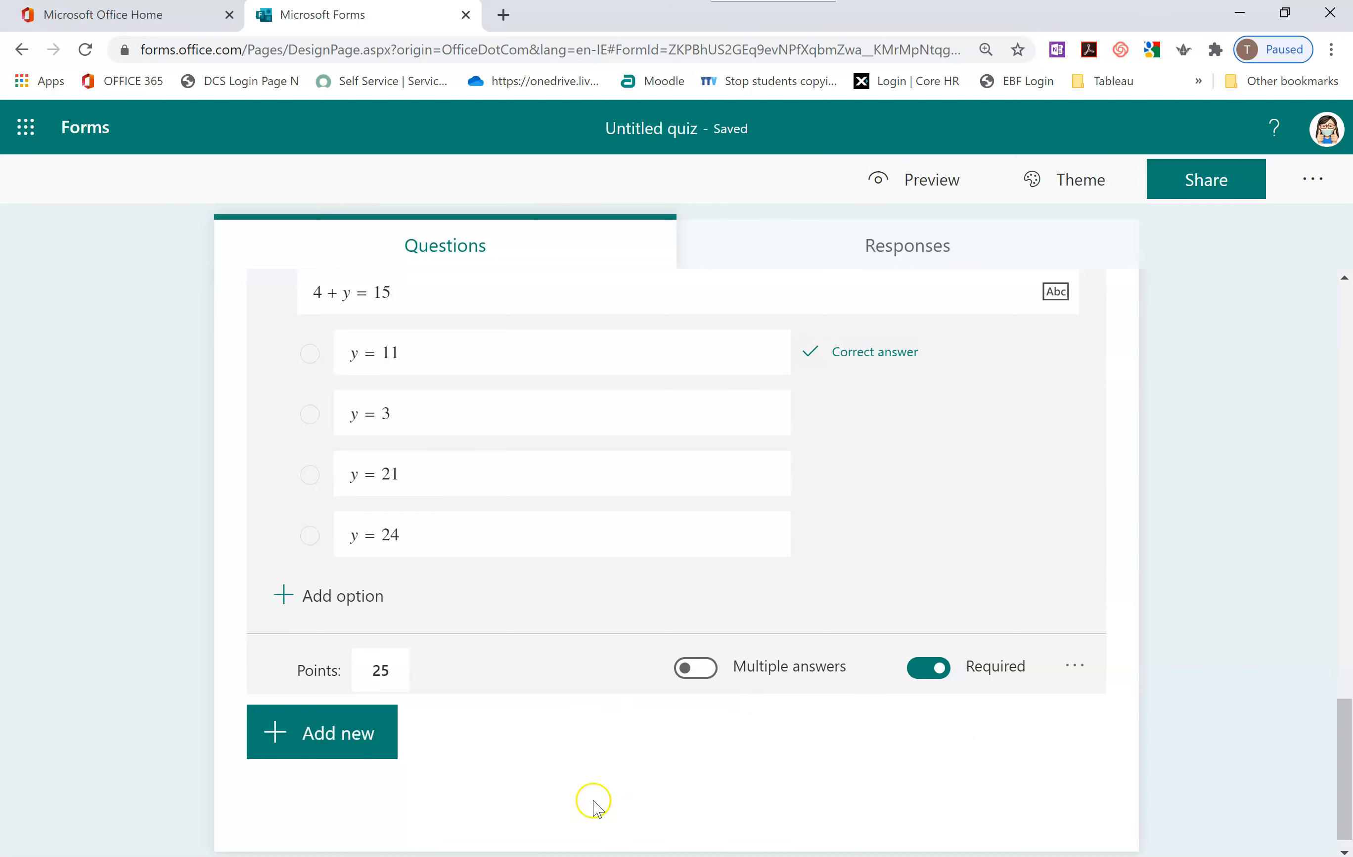
scroll(586, 792, down, 5)
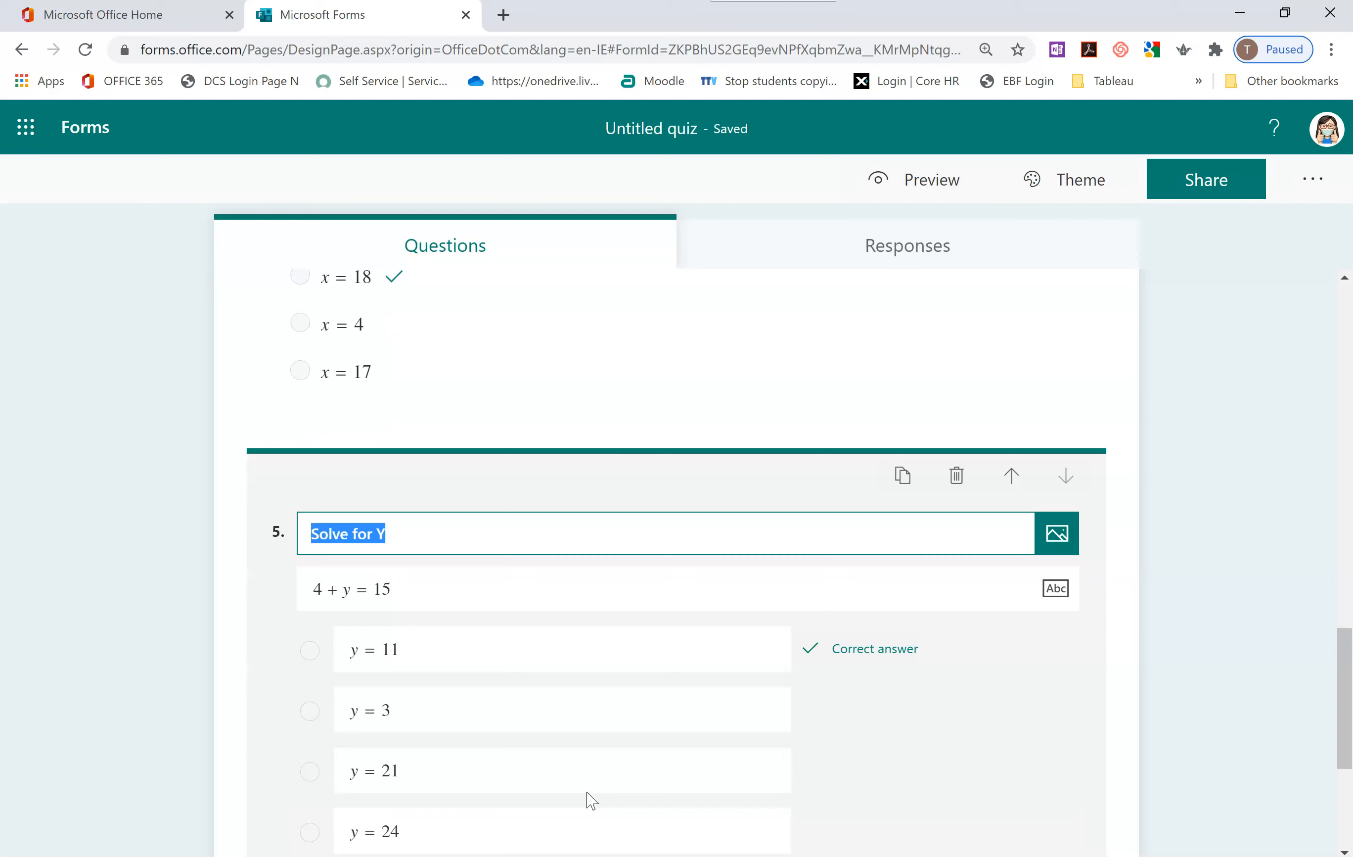
click(467, 818)
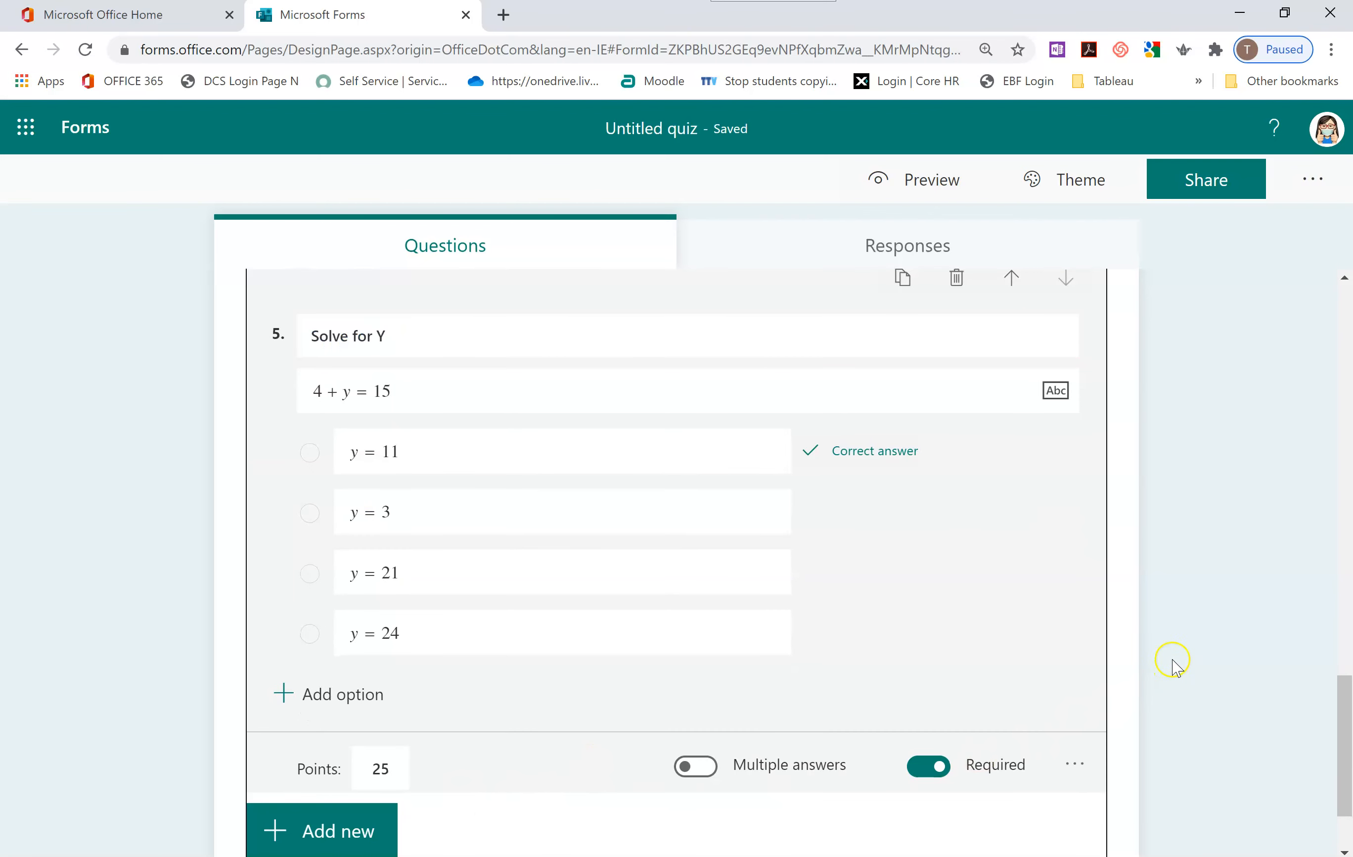
click(1192, 614)
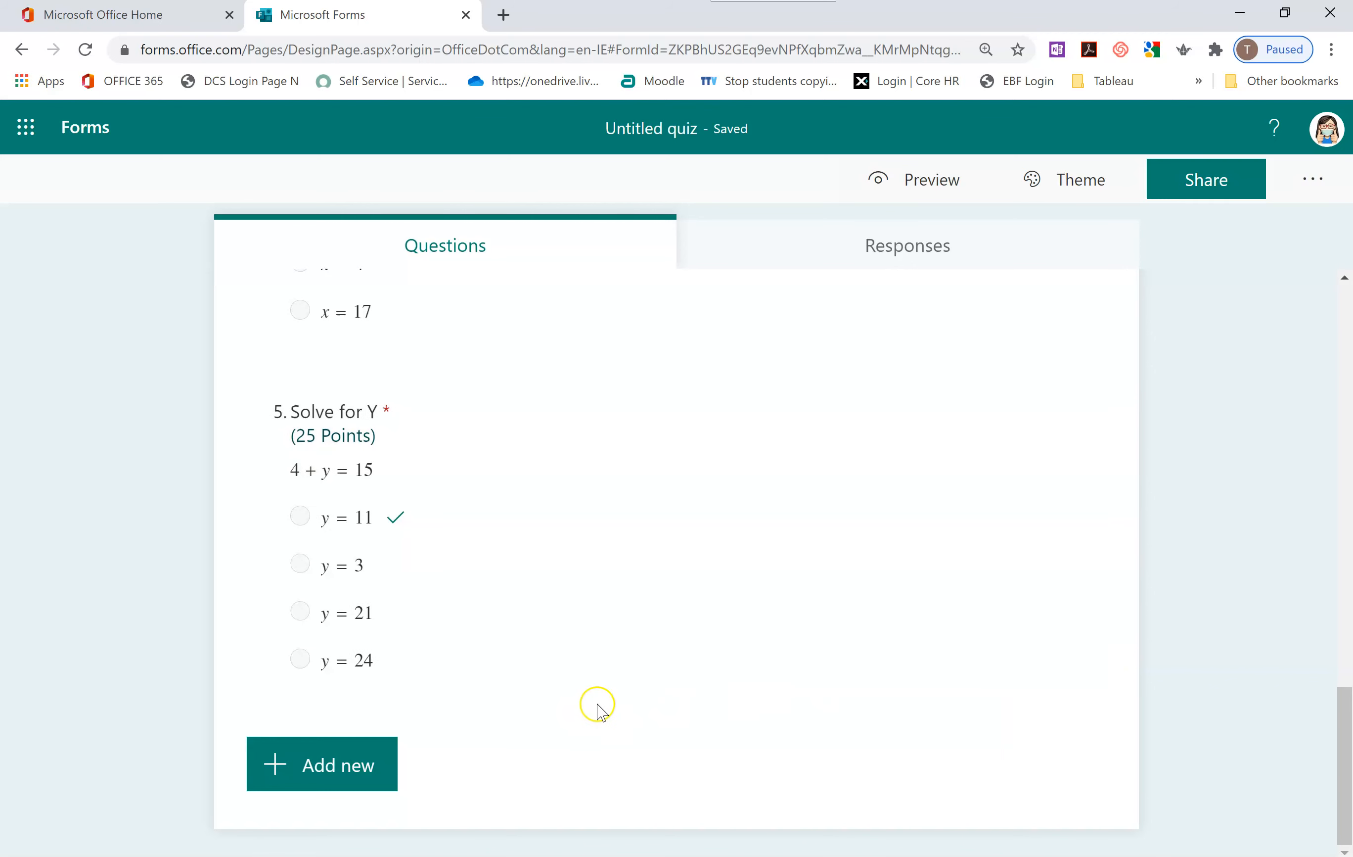
Delete the "Solve for X" question with the equation 3 + x = 21 from the quiz
scroll(591, 612, up, 2)
scroll(589, 527, up, 3)
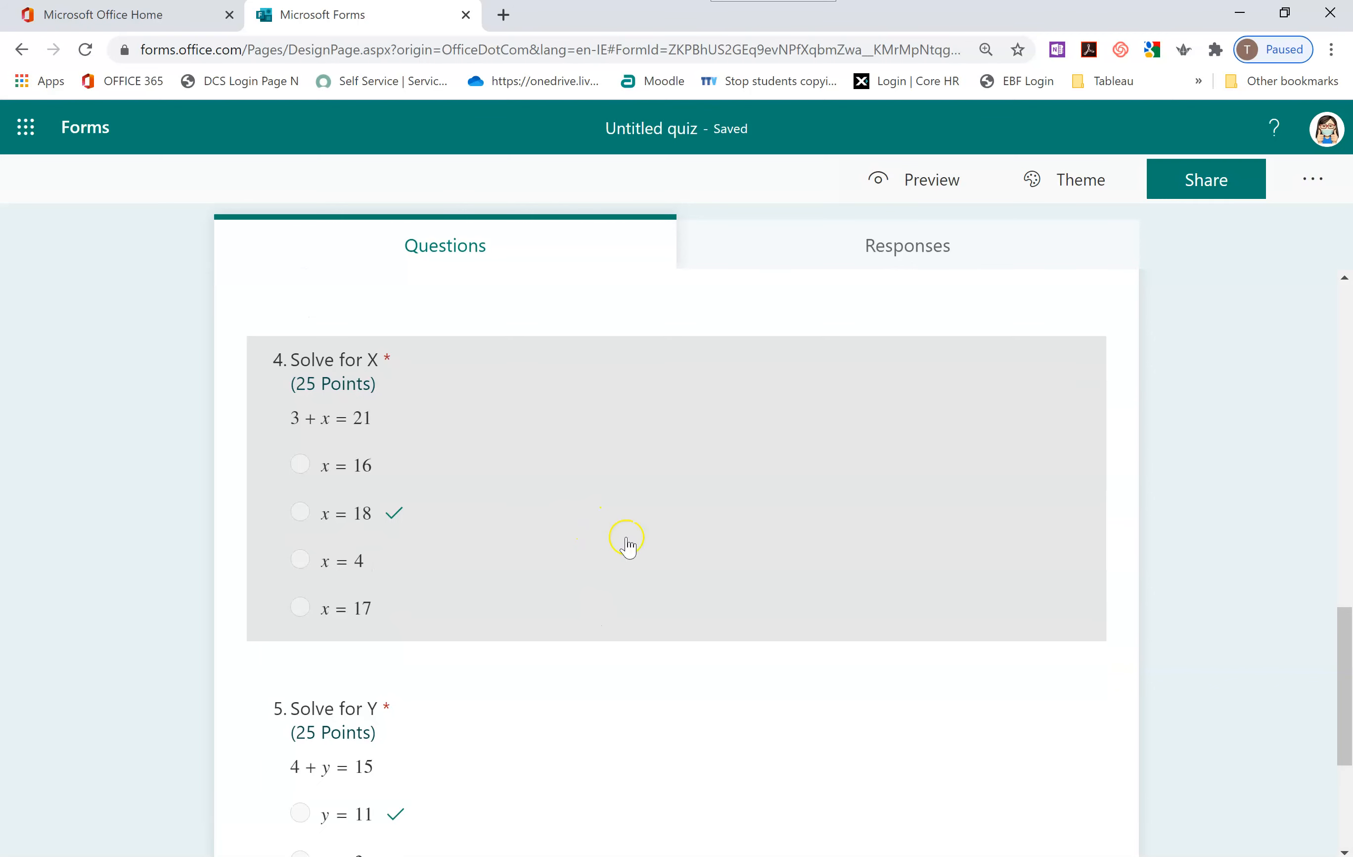
click(650, 490)
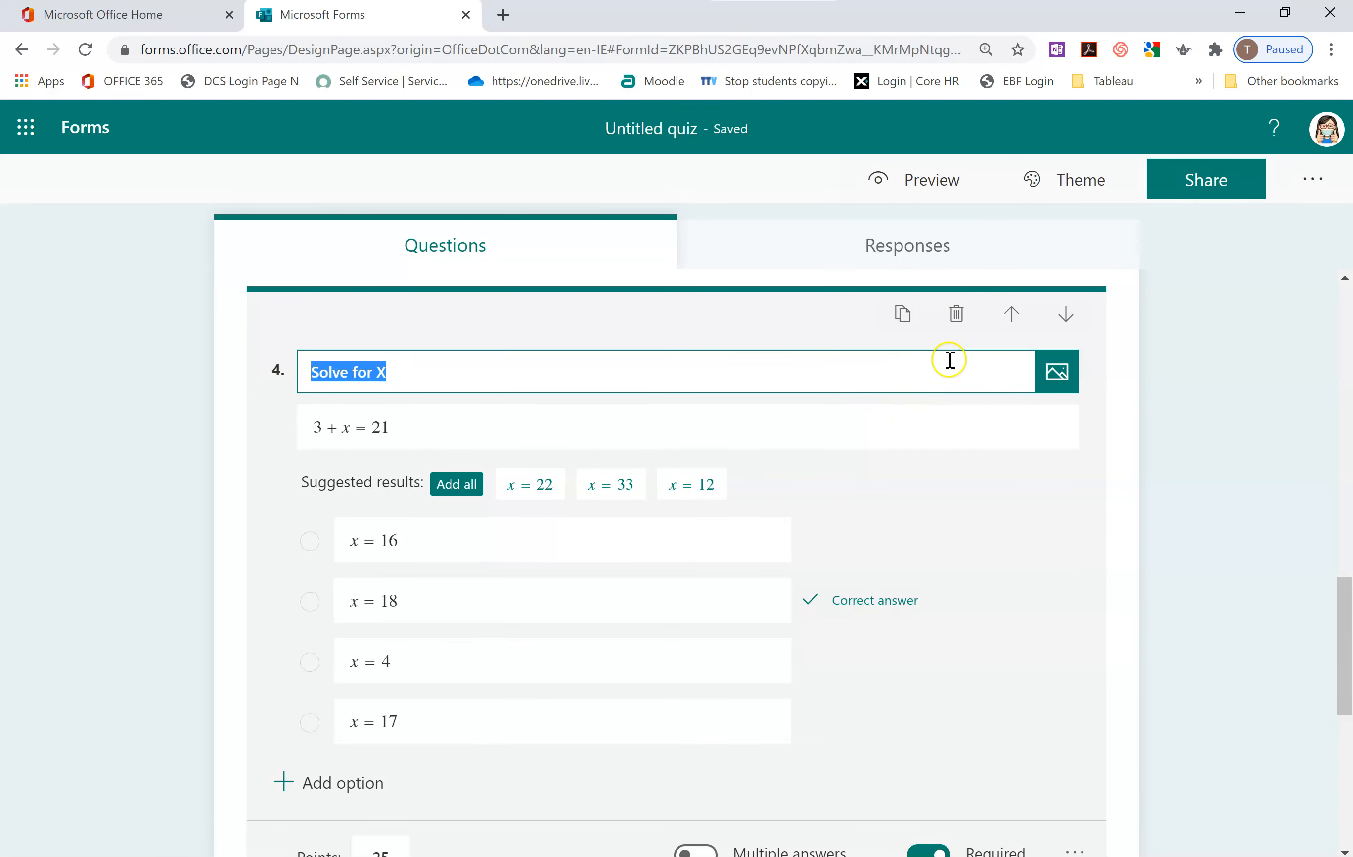
click(956, 315)
click(1158, 583)
Preview the quiz and answer x = 4 for question 1 and x = 20 for question 2
scroll(1158, 579, up, 5)
scroll(1158, 579, down, 5)
click(906, 186)
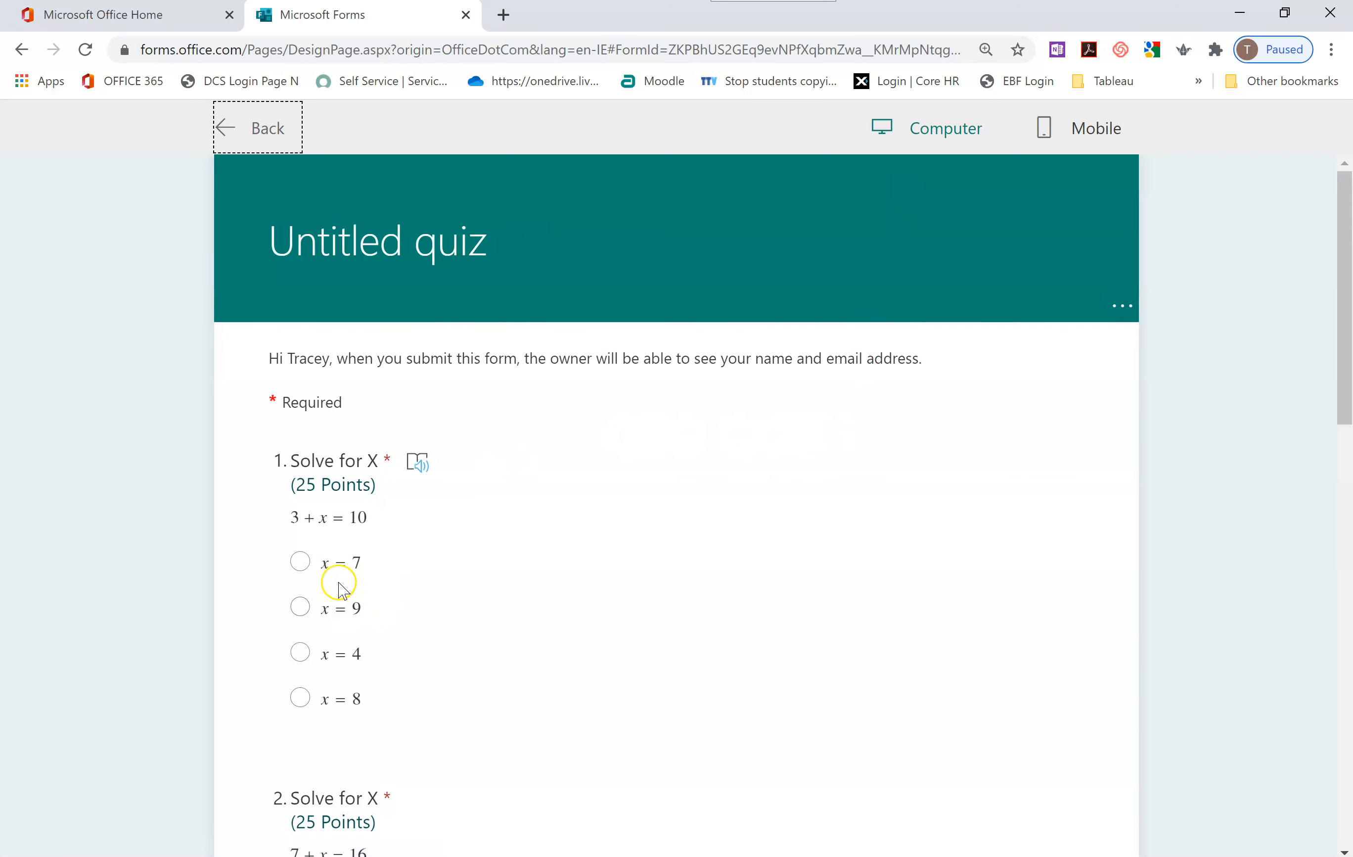
click(300, 607)
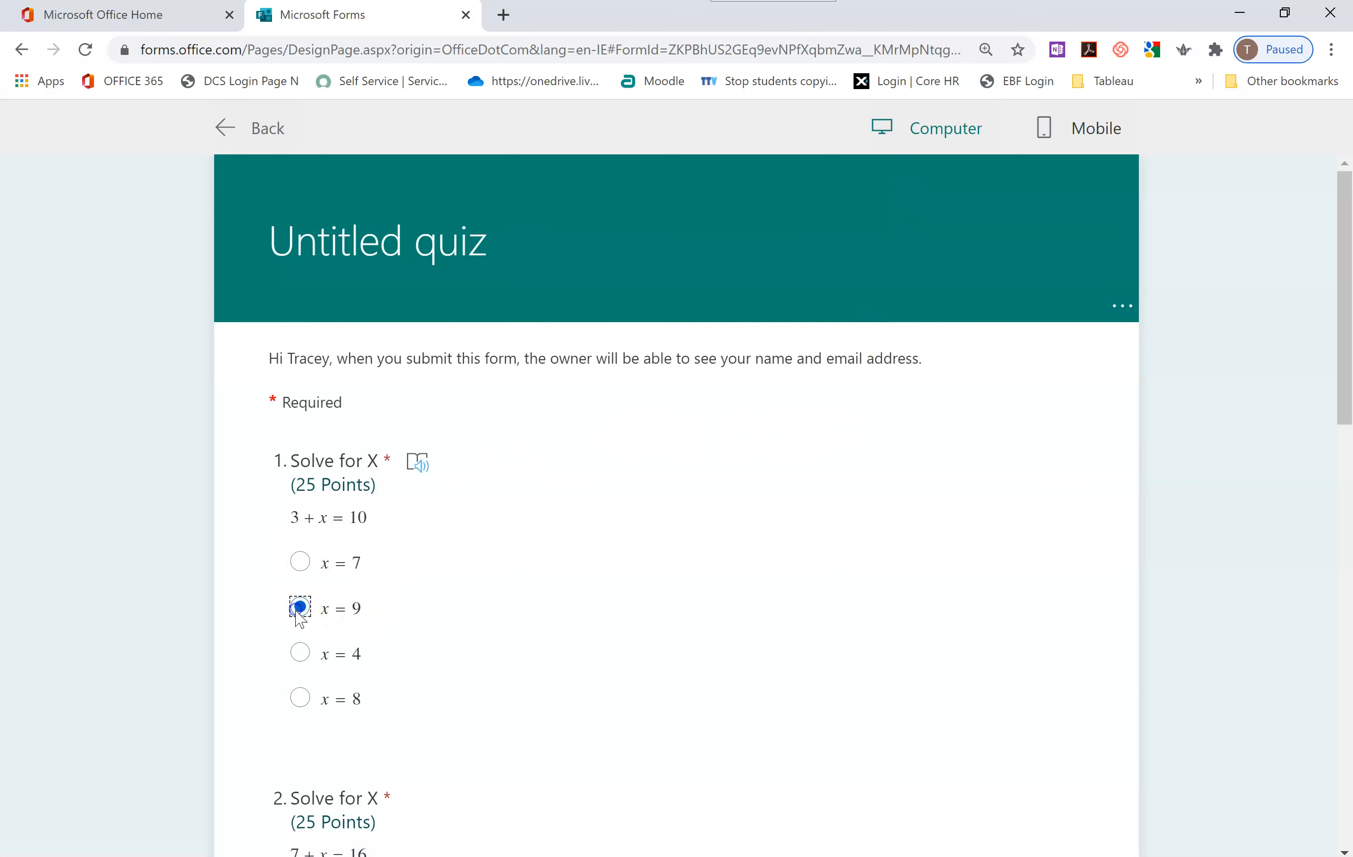
click(300, 651)
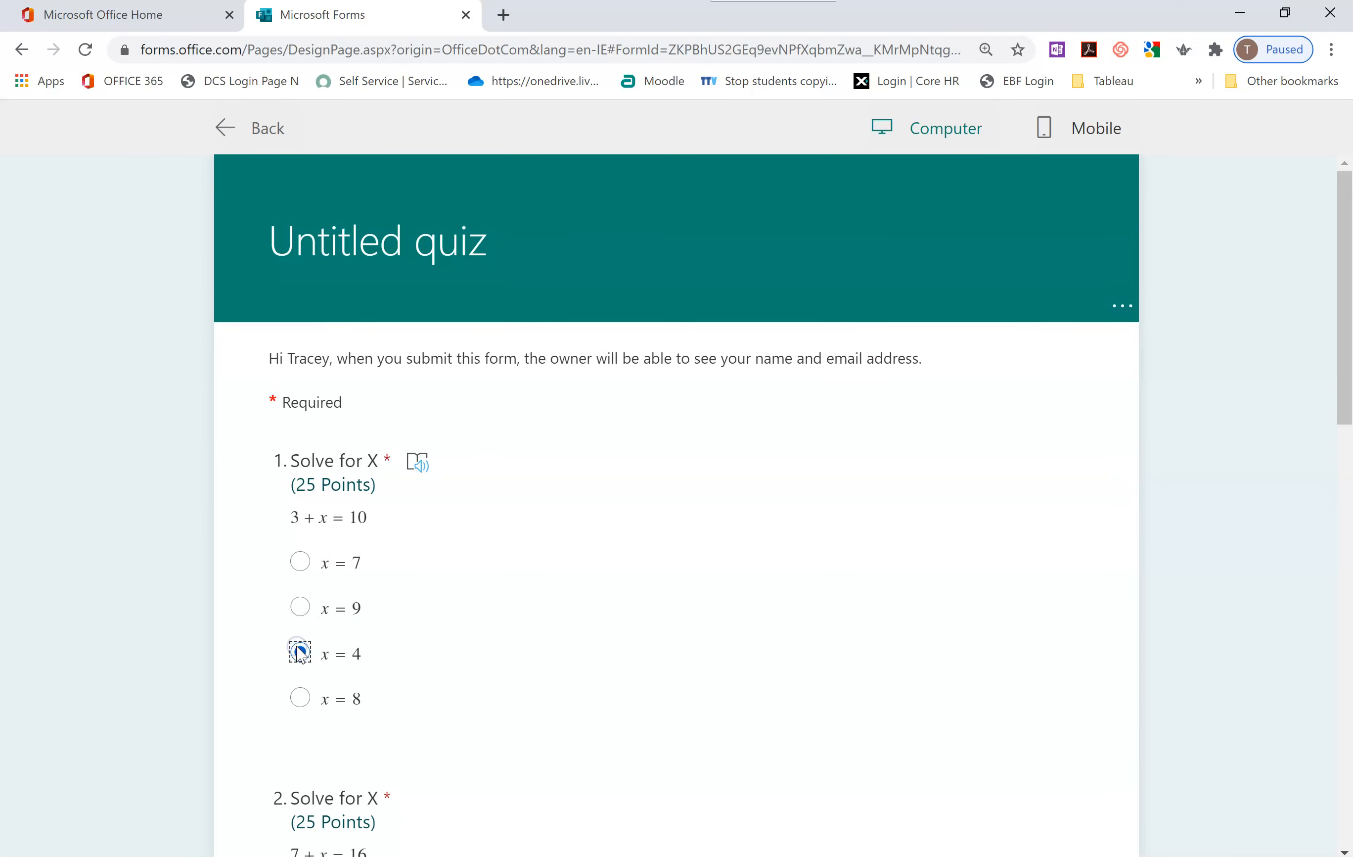
scroll(430, 629, down, 5)
click(300, 604)
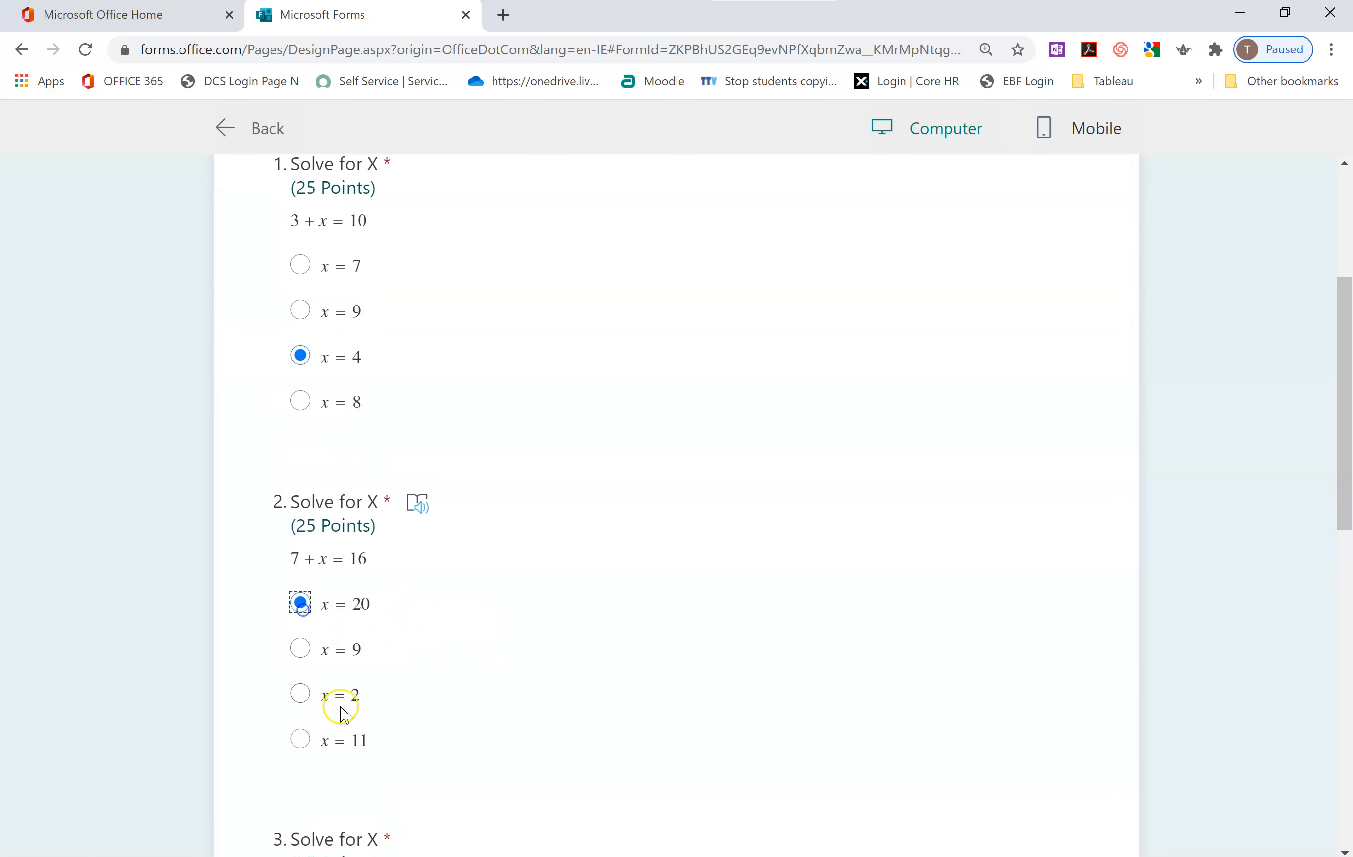
Answer x = 8 for question 3 and y = 3 for question 4, and submit the quiz
scroll(396, 702, down, 7)
click(322, 595)
scroll(453, 635, down, 5)
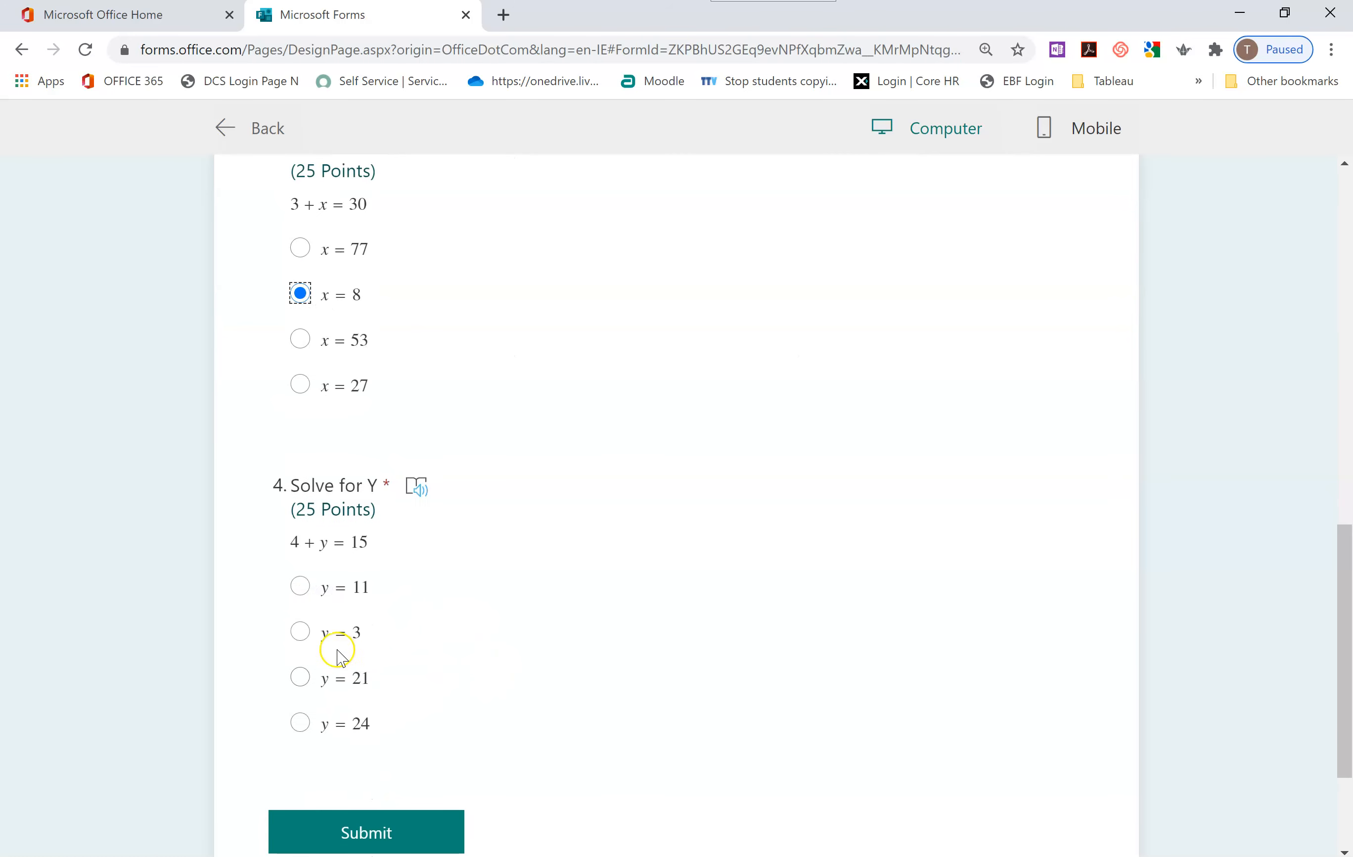
click(342, 641)
click(396, 836)
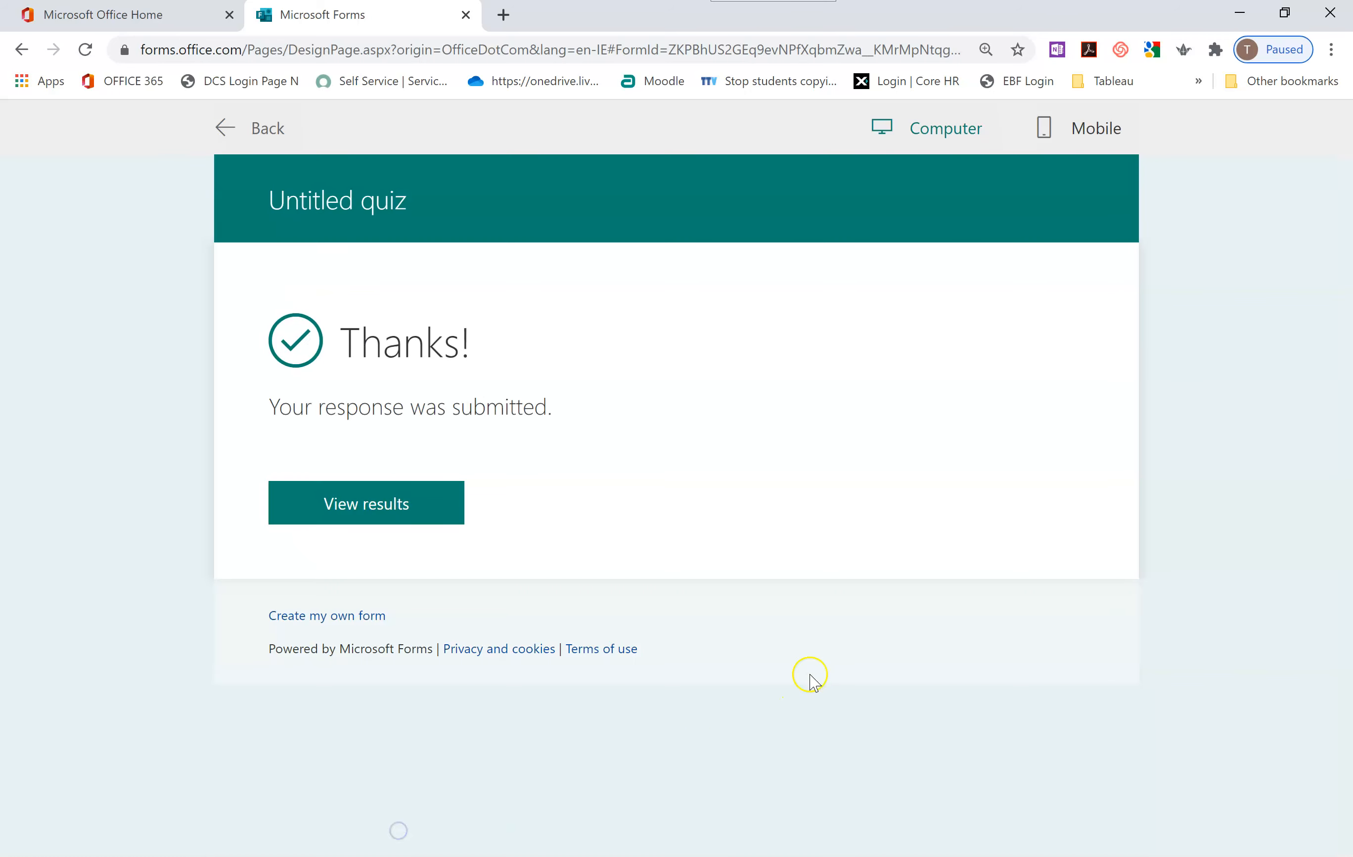
Review the marked results of the submitted response for every question and return to the quiz editor
click(431, 515)
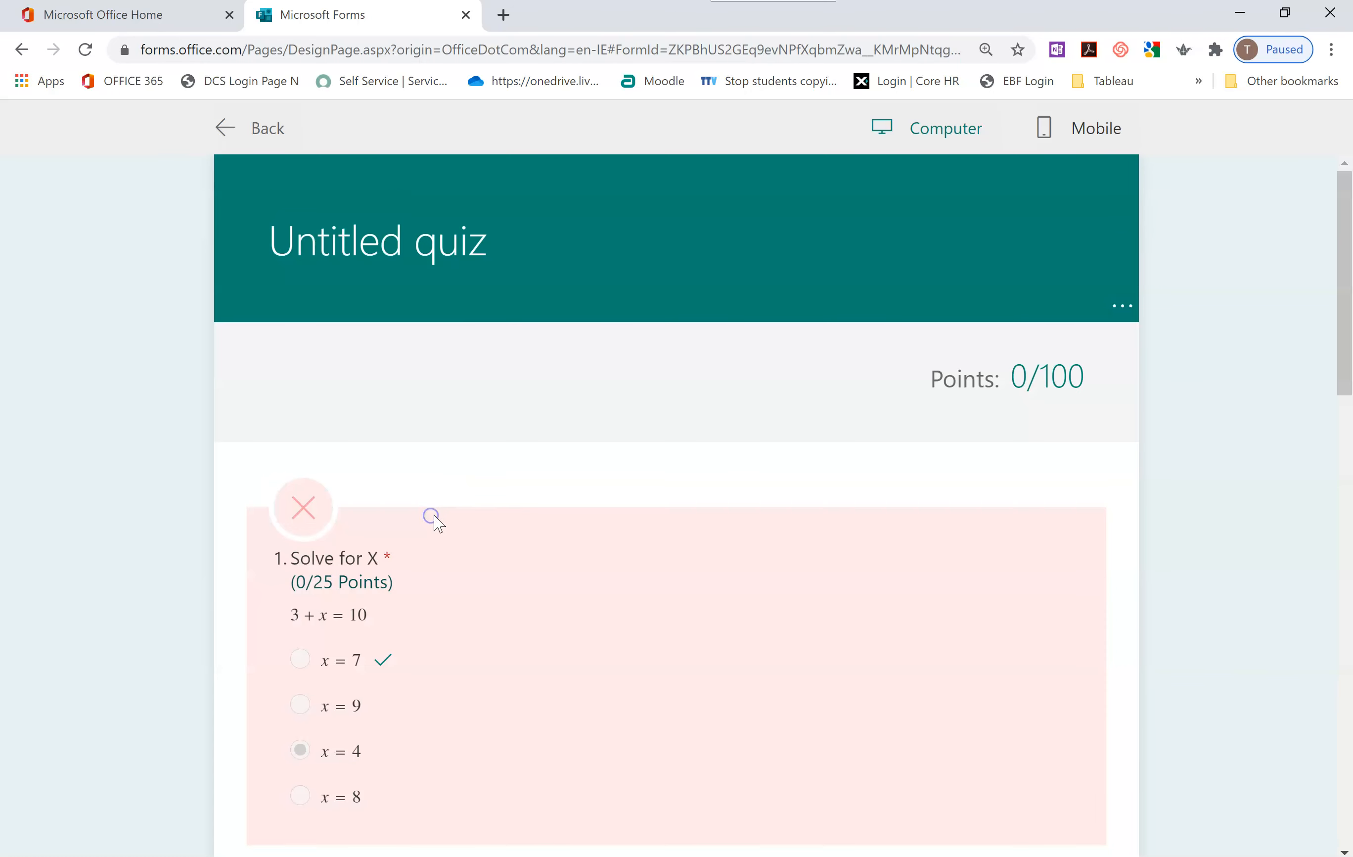
scroll(790, 533, down, 7)
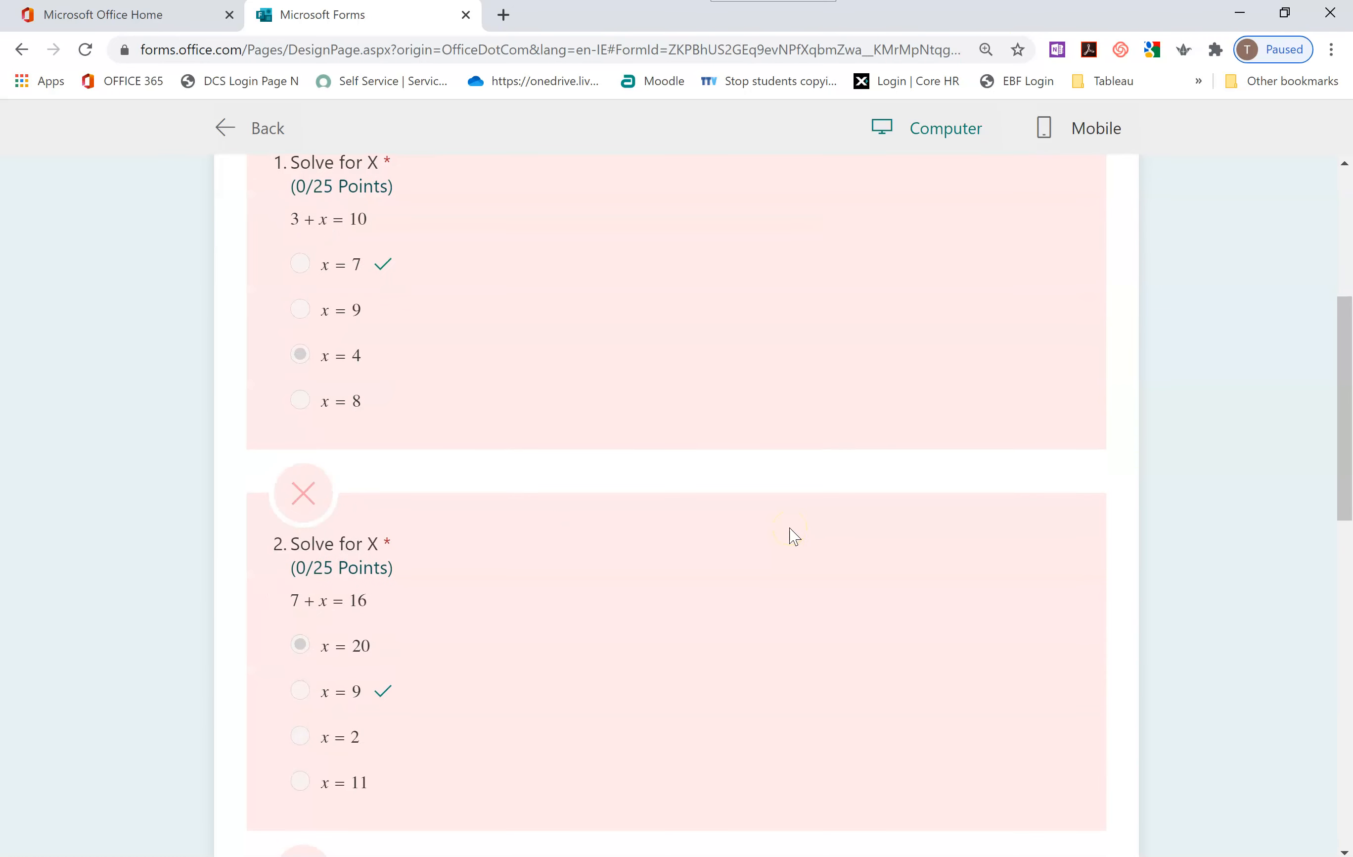
scroll(793, 533, down, 10)
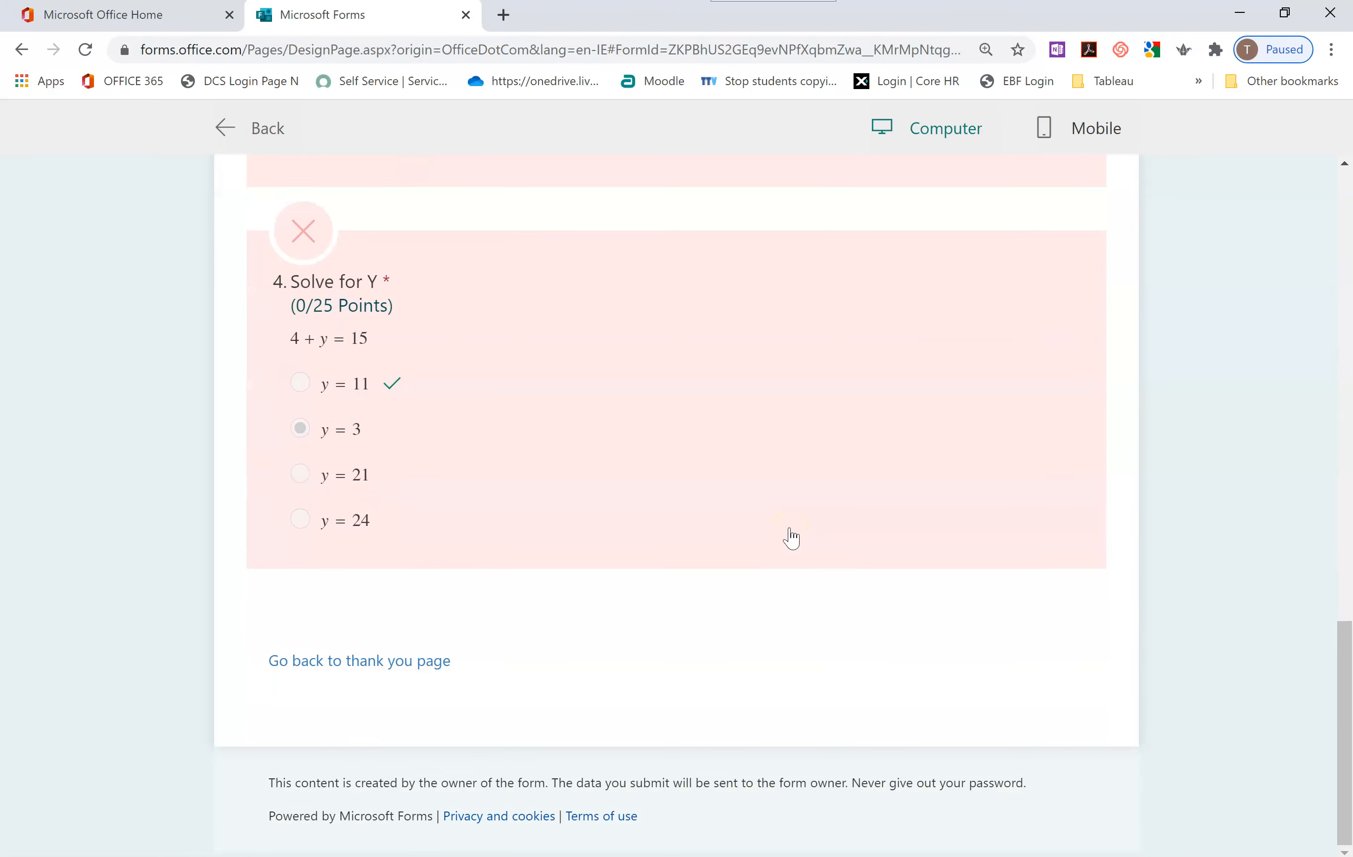
scroll(510, 680, up, 1)
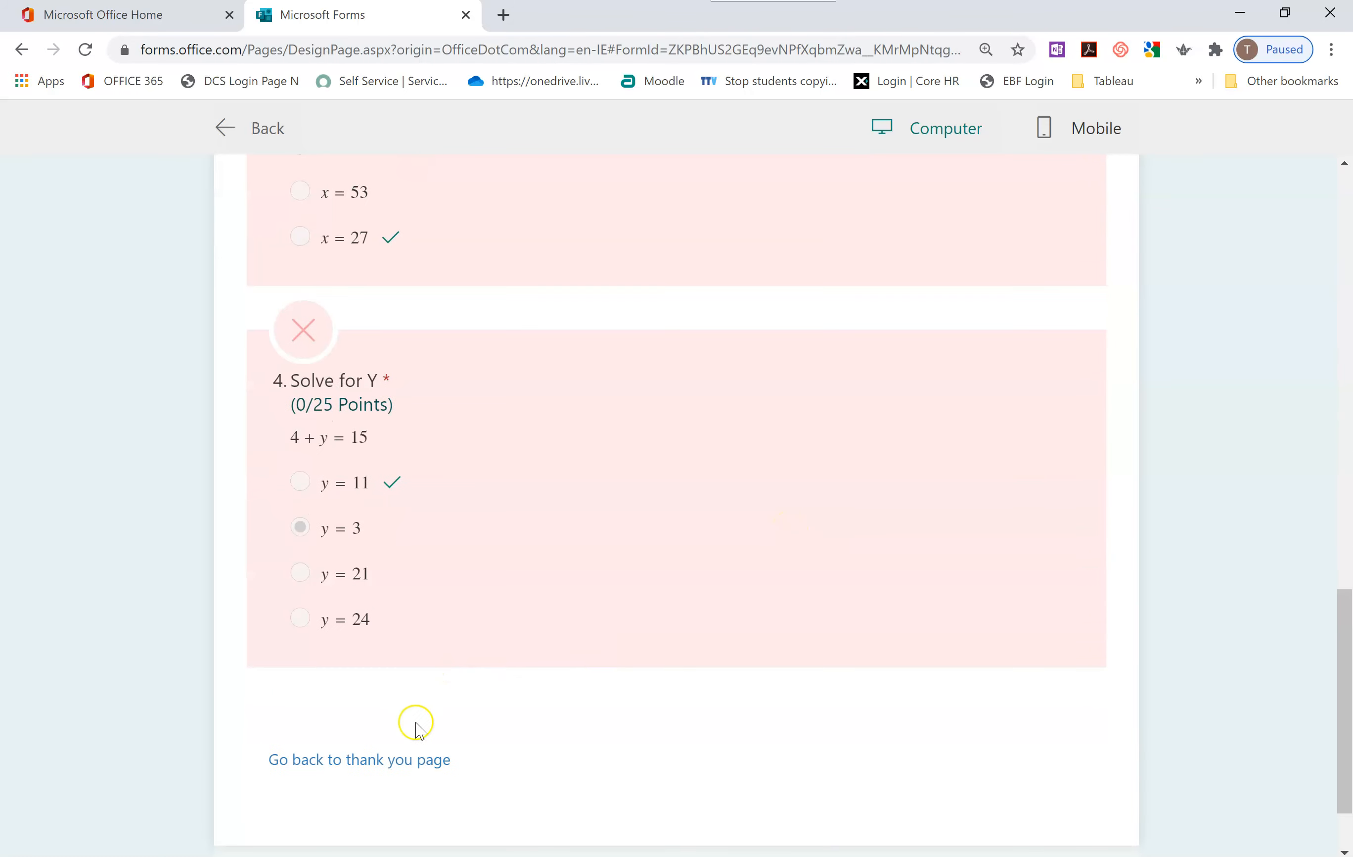
click(428, 760)
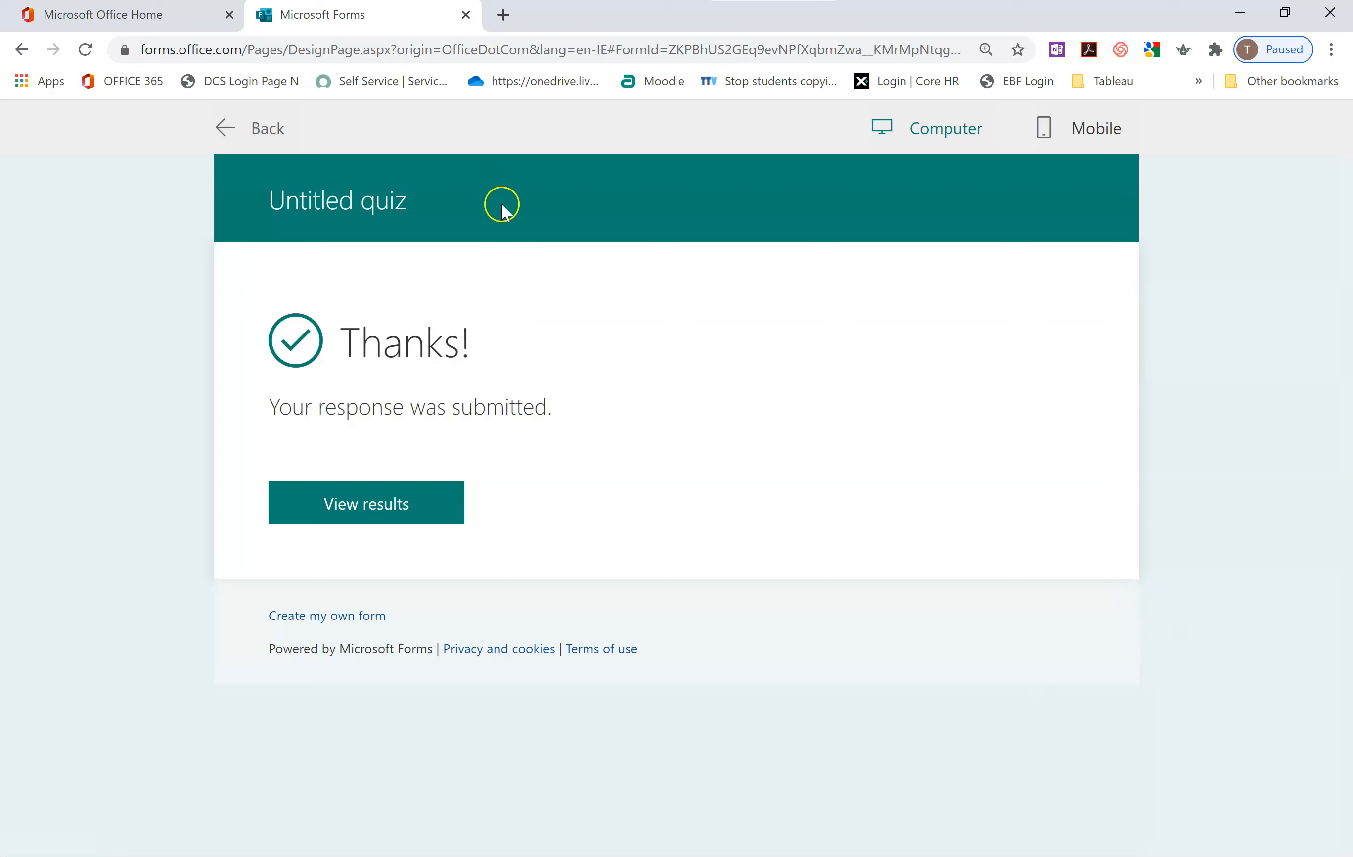
click(245, 136)
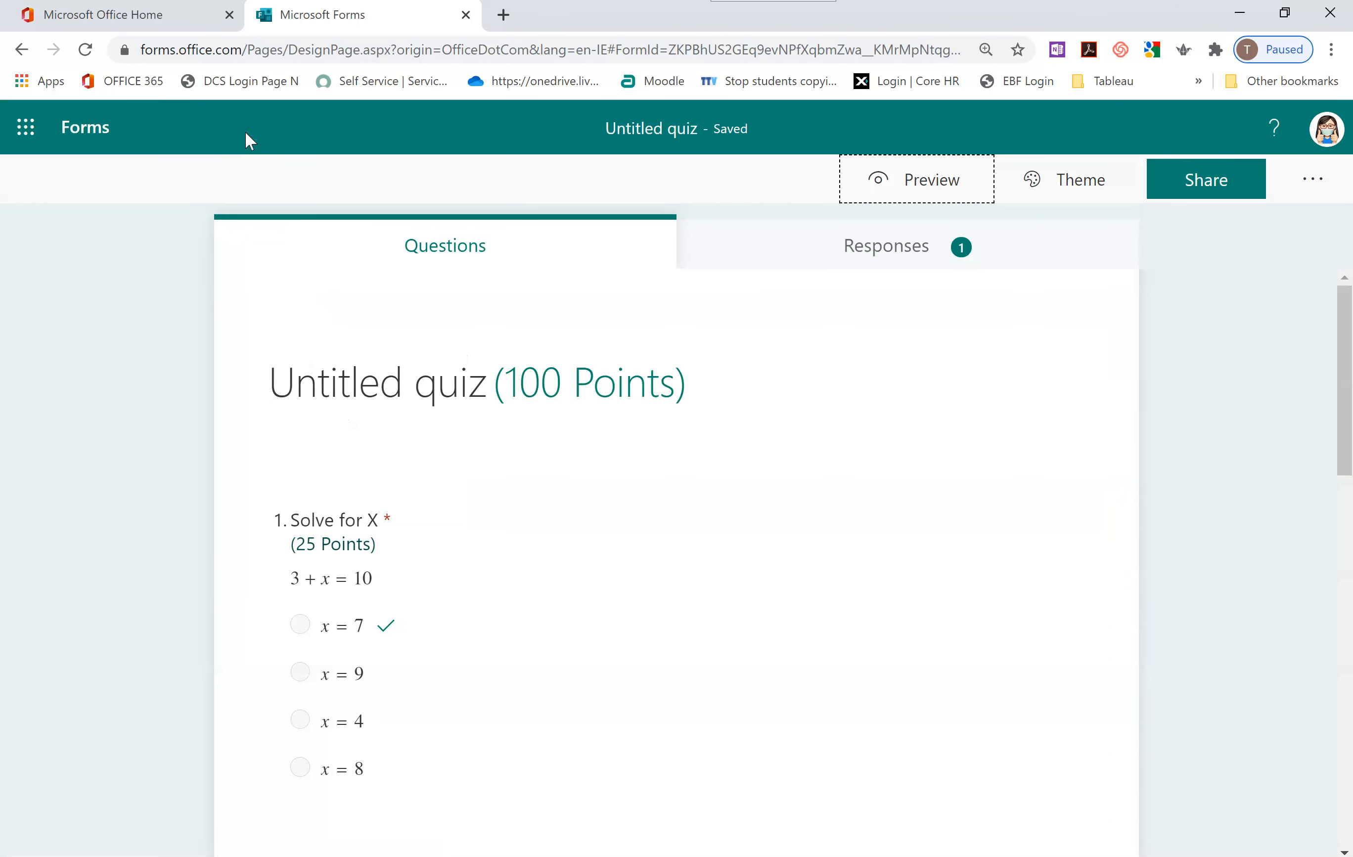
Open the quiz's responses and examine the score summary and the answer breakdown for each question
click(861, 248)
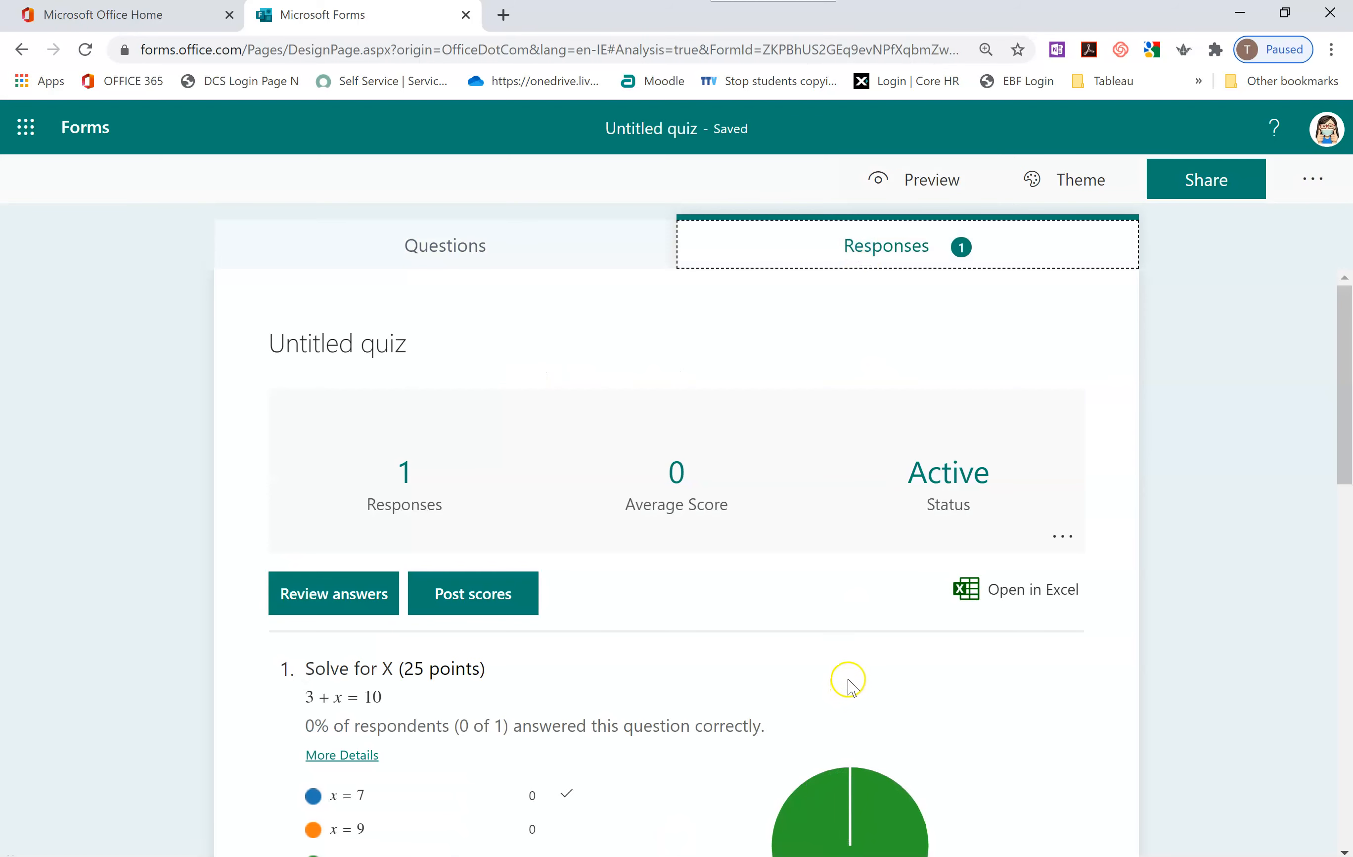
scroll(849, 683, down, 3)
scroll(988, 677, down, 15)
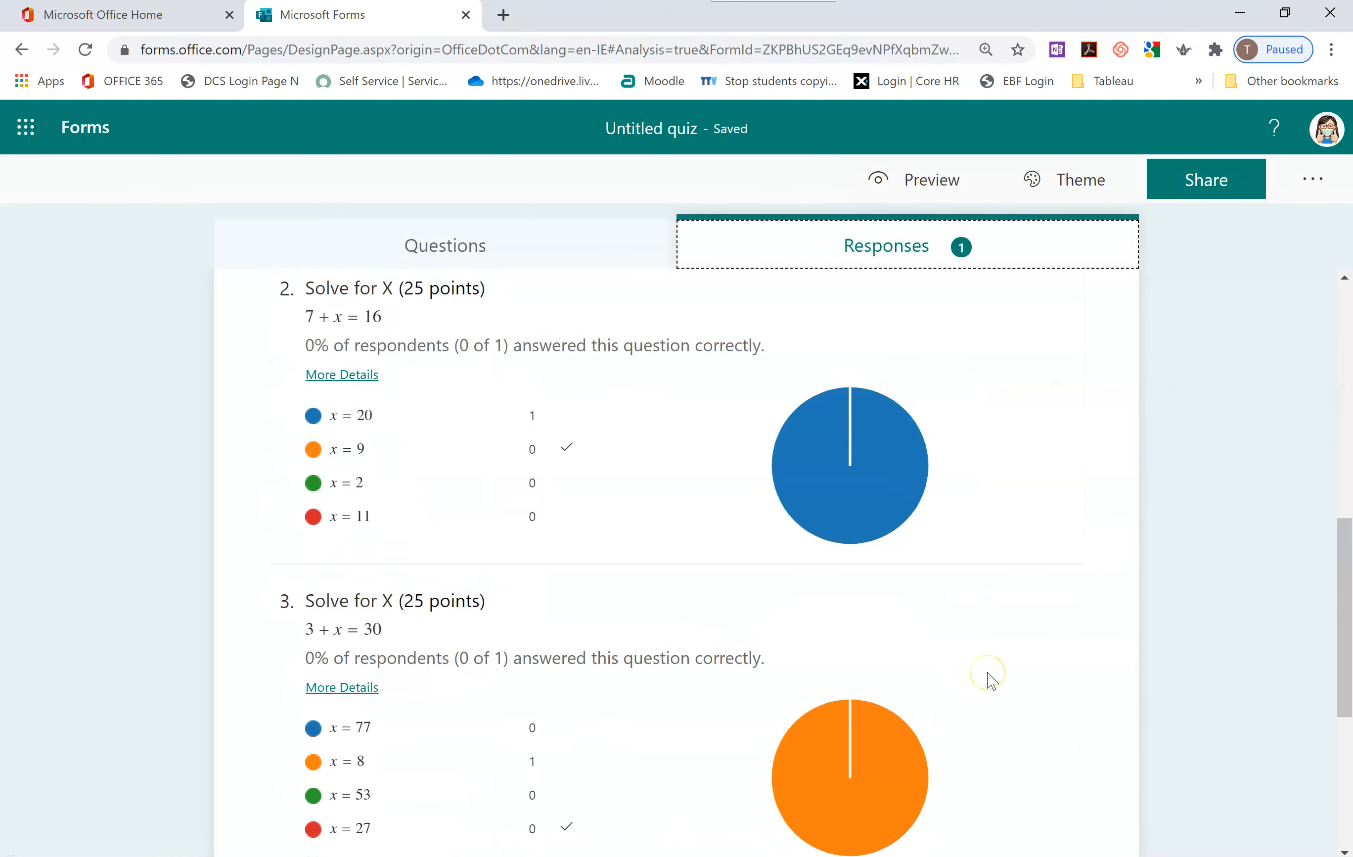
scroll(992, 680, up, 7)
scroll(993, 680, up, 8)
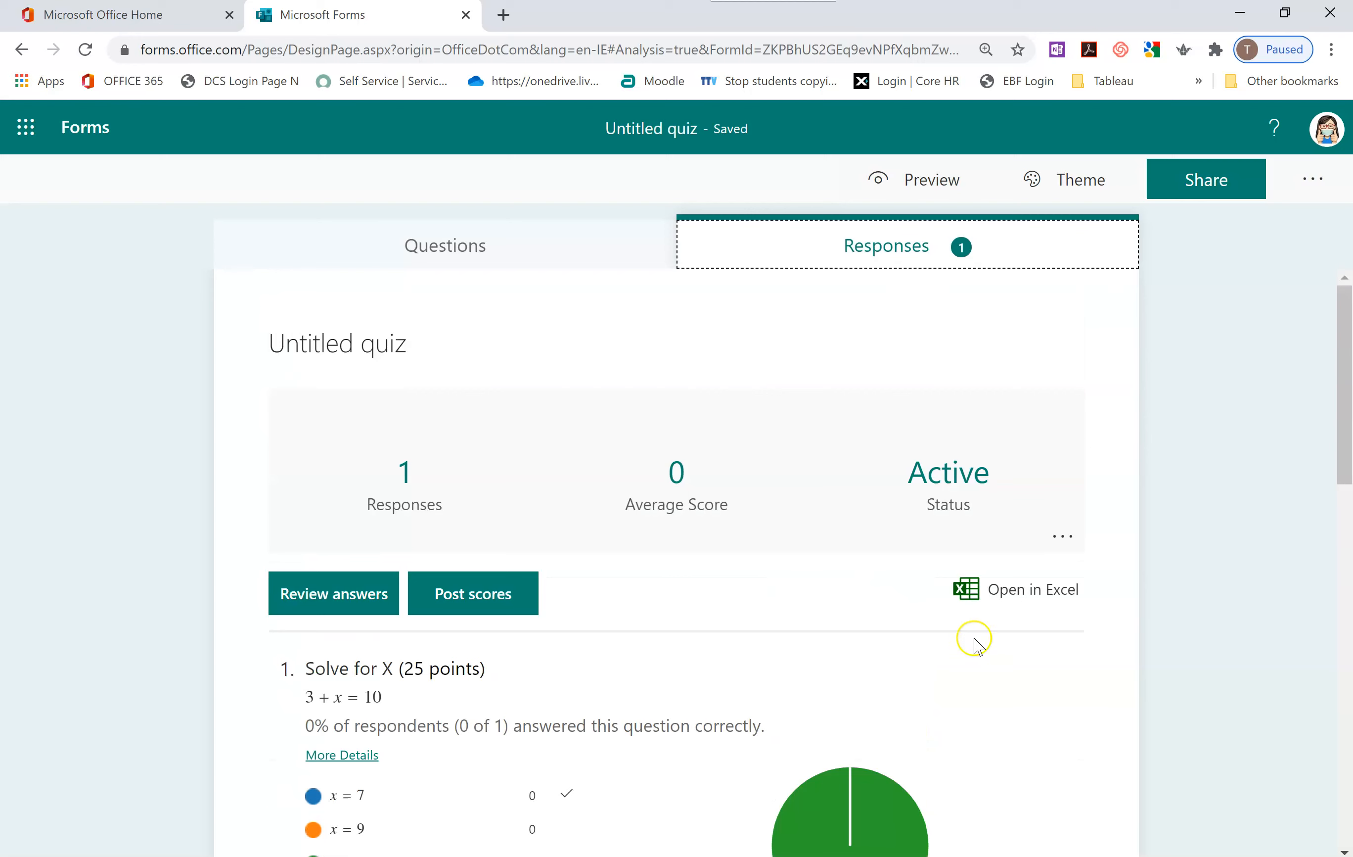